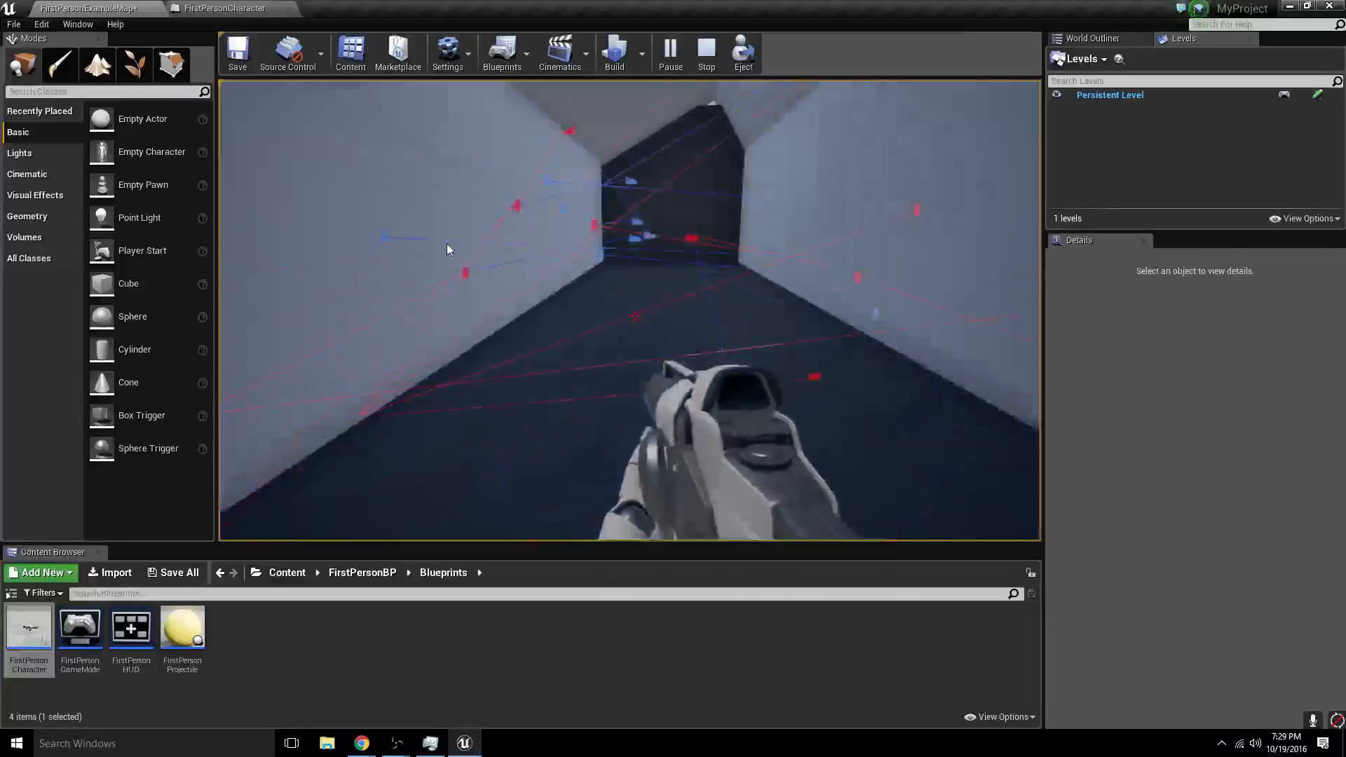
# - In the FirstPersonCharacter event graph, delete the Reset call connected to the False output of the last Branch
pyautogui.click(232, 9)
pyautogui.scroll(-3, 416, 408)
pyautogui.moveTo(416, 409); pyautogui.dragTo(612, 489, button='right')
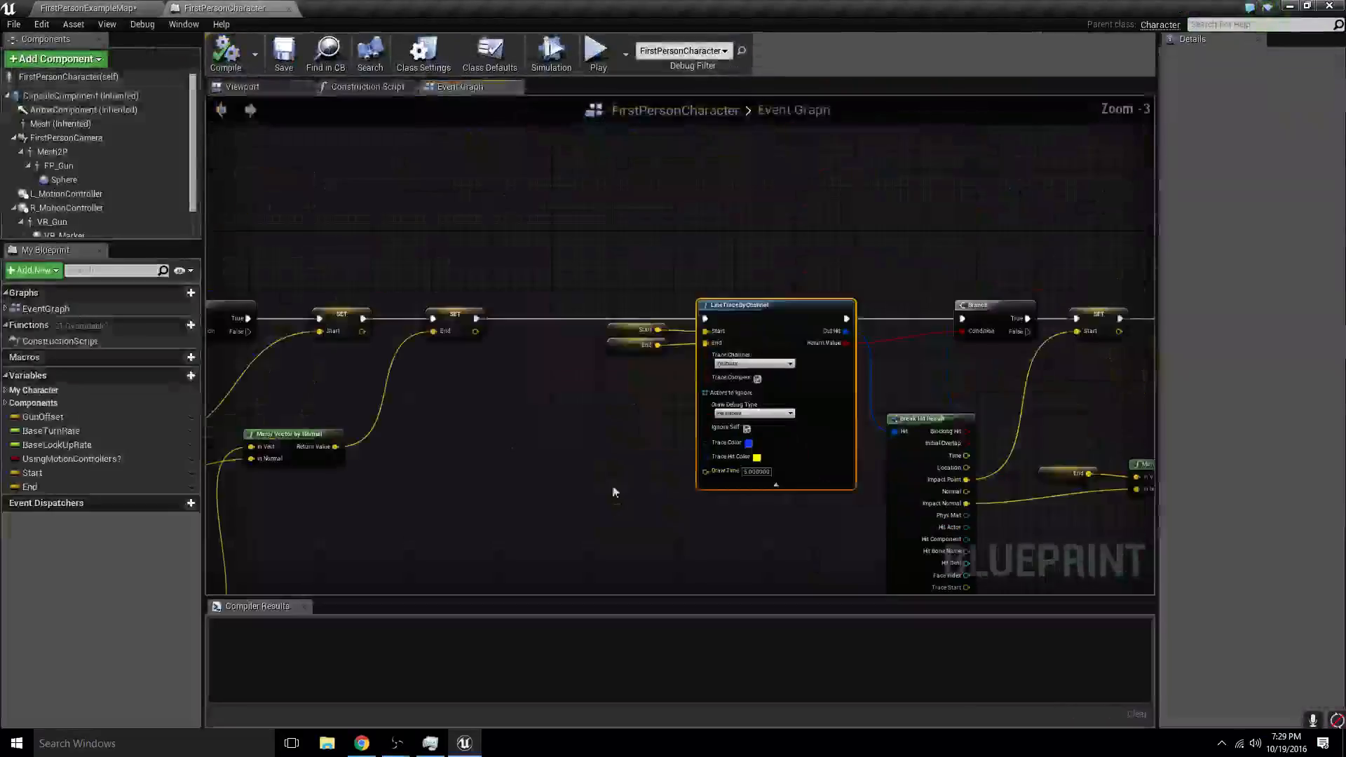
pyautogui.moveTo(672, 535)
pyautogui.mouseDown(button='right')
pyautogui.moveTo(445, 421)
pyautogui.moveTo(288, 509)
pyautogui.mouseUp(button='right')
pyautogui.moveTo(618, 473)
pyautogui.mouseDown(button='right')
pyautogui.moveTo(568, 296)
pyautogui.moveTo(947, 160)
pyautogui.mouseUp(button='right')
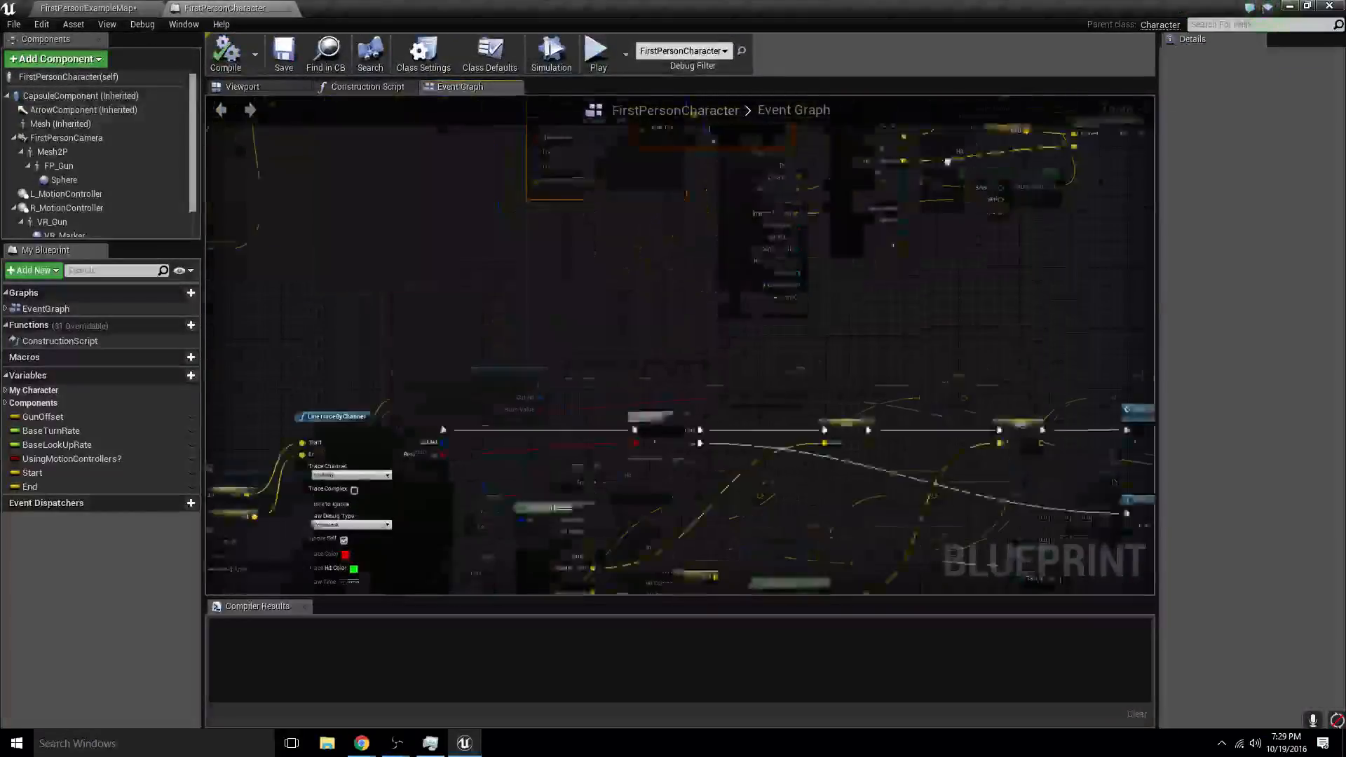
pyautogui.moveTo(575, 366); pyautogui.dragTo(329, 234, button='right')
pyautogui.click(283, 59)
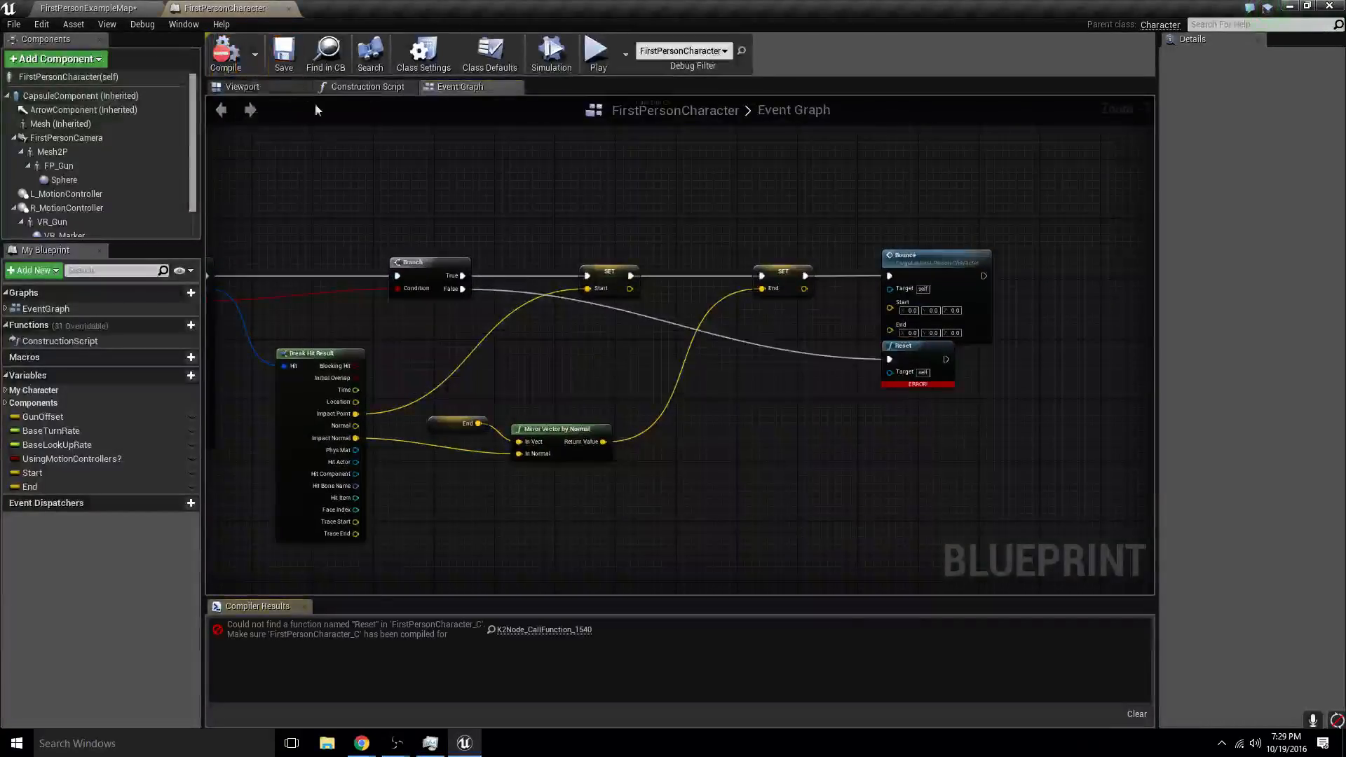
pyautogui.click(904, 364)
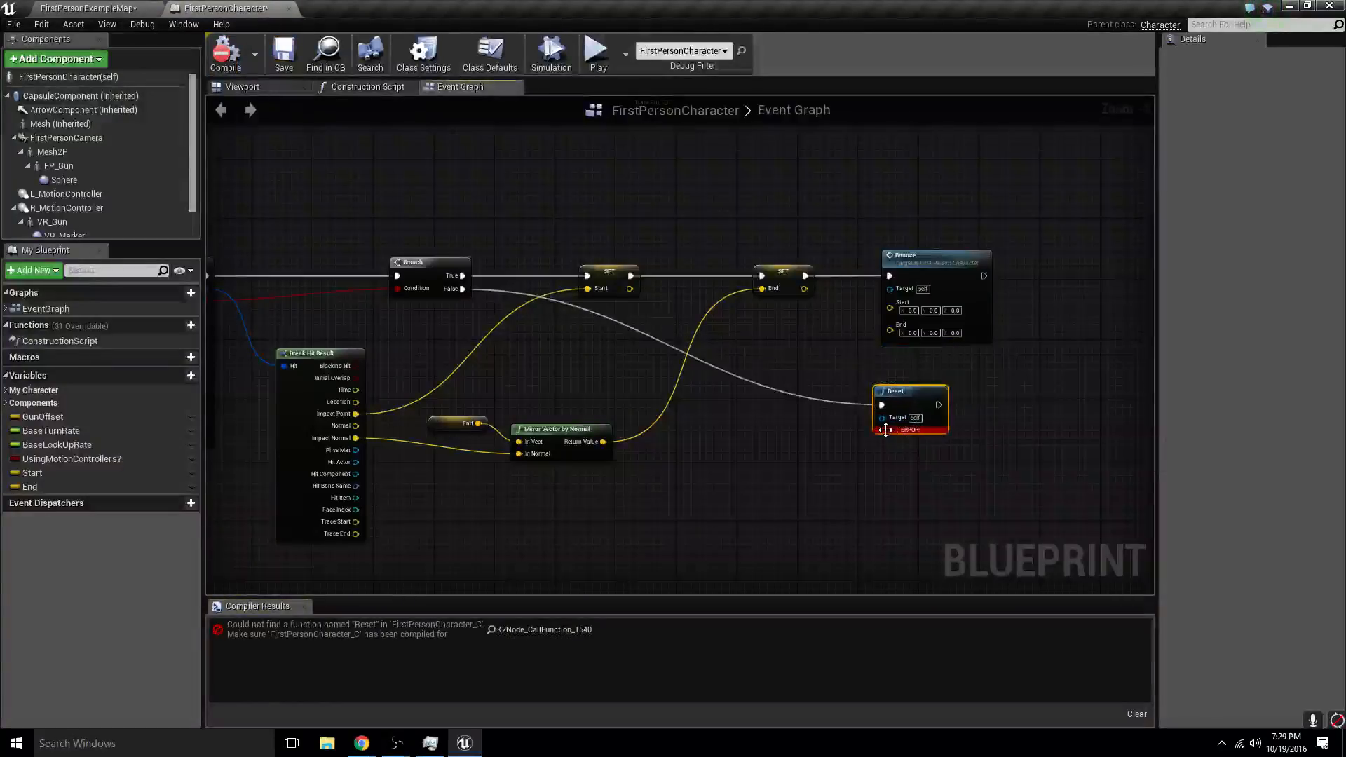
pyautogui.press('Delete')
# - Play-test FirstPersonExampleMap with the Reset call removed and stop the session
pyautogui.moveTo(393, 415); pyautogui.dragTo(1012, 311, button='right')
pyautogui.moveTo(670, 287); pyautogui.dragTo(628, 417, button='right')
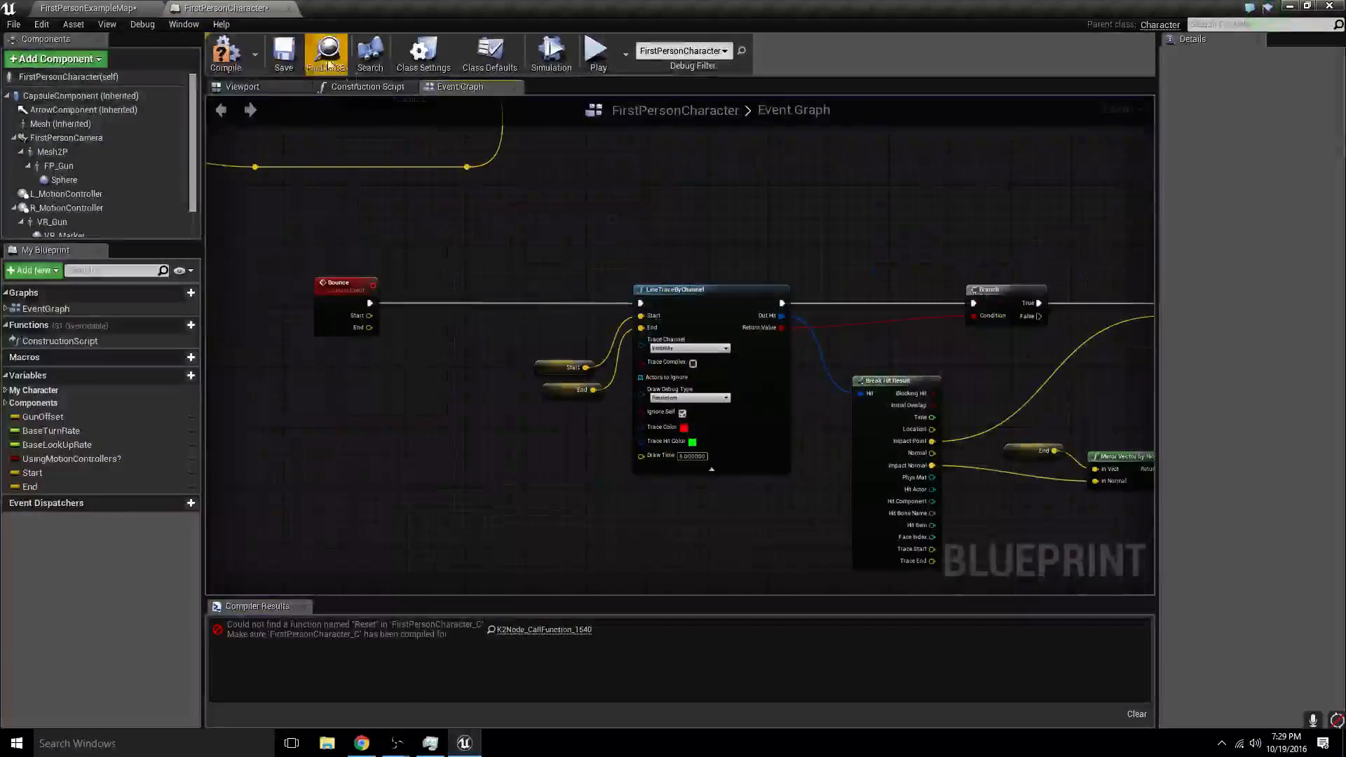
pyautogui.click(106, 7)
pyautogui.click(669, 62)
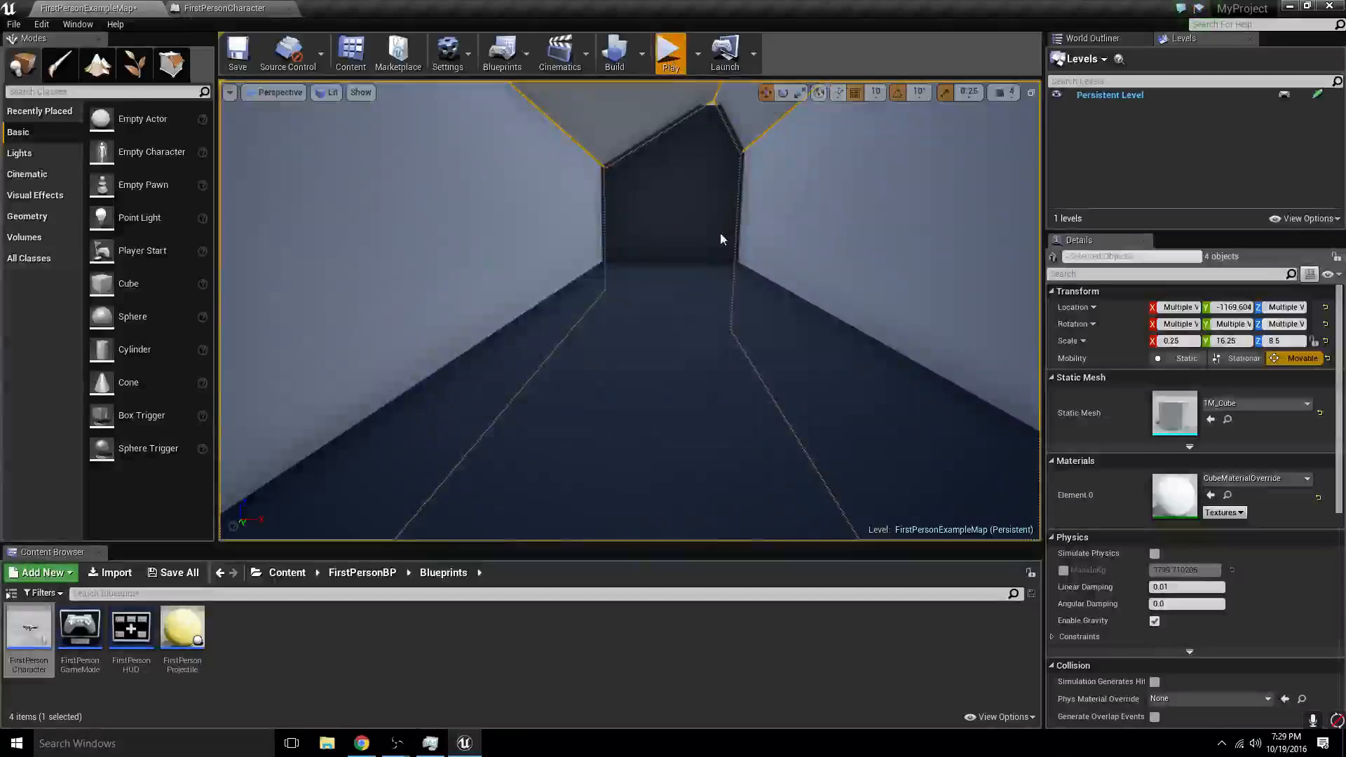
pyautogui.press('Escape')
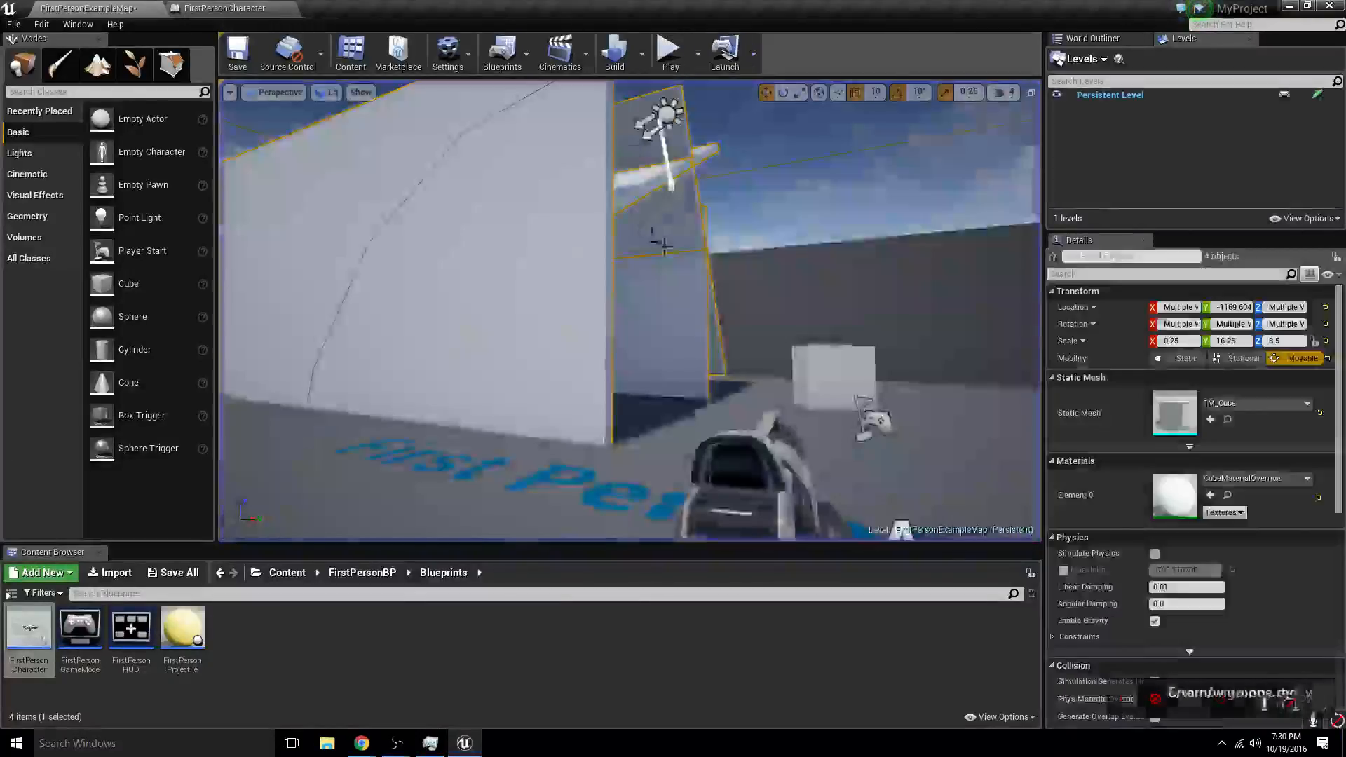
# - Return to the FirstPersonCharacter blueprint, shift the Bounce event away from its line trace, and add a new Integer variable
pyautogui.click(210, 8)
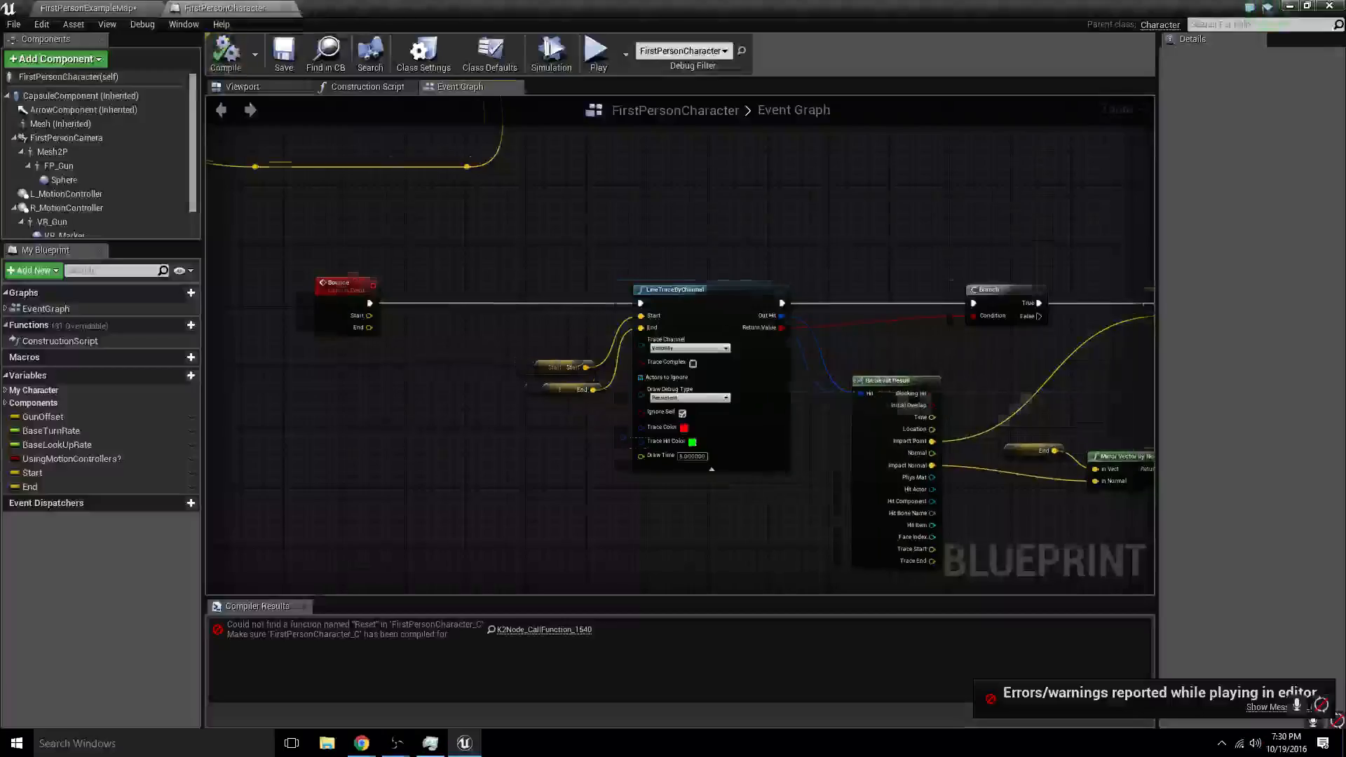
pyautogui.moveTo(408, 308); pyautogui.dragTo(549, 335, button='right')
pyautogui.moveTo(506, 314); pyautogui.dragTo(458, 314)
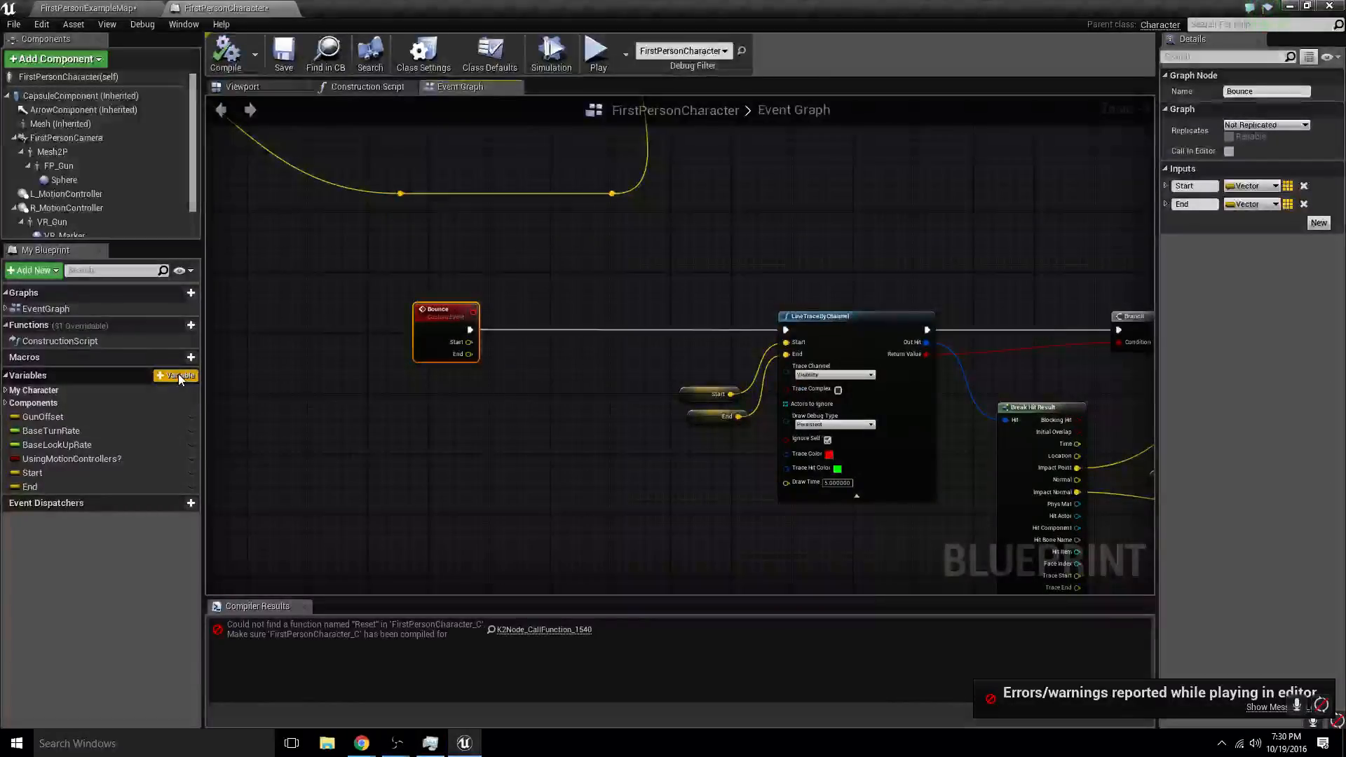
pyautogui.click(178, 375)
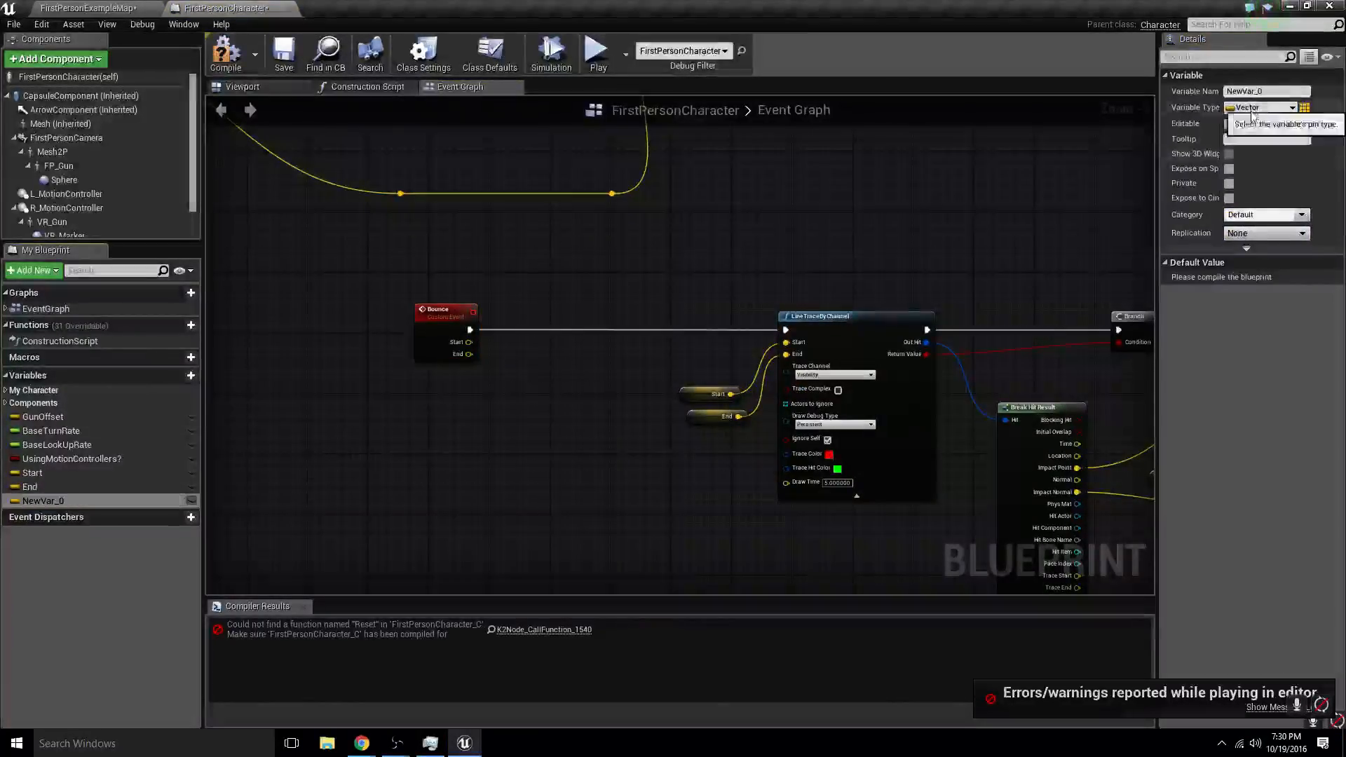
pyautogui.click(1252, 109)
pyautogui.click(1160, 198)
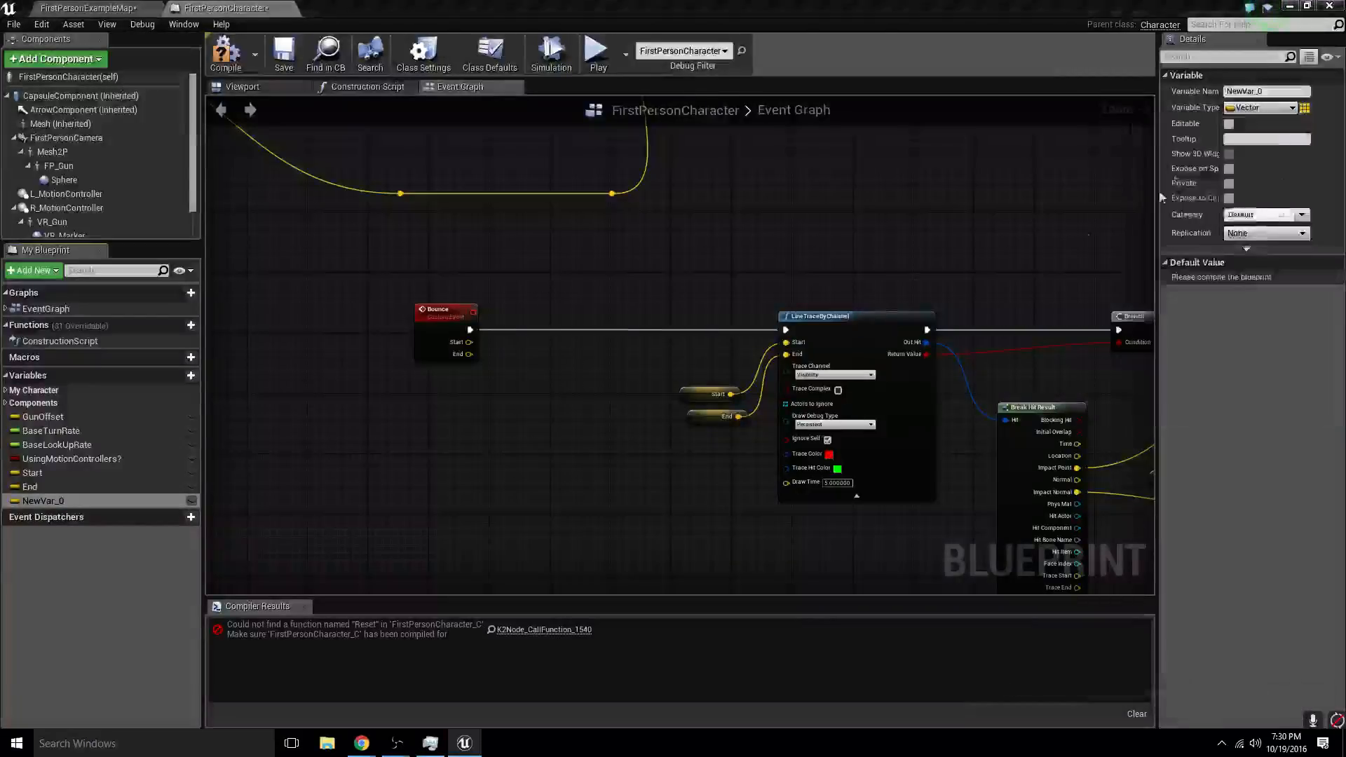
# - Place a setter for the new integer variable before the Bounce line trace and insert a Branch between the Bounce event and that setter
pyautogui.keyDown('alt'); pyautogui.moveTo(52, 500); pyautogui.dragTo(637, 337); pyautogui.keyUp('alt')
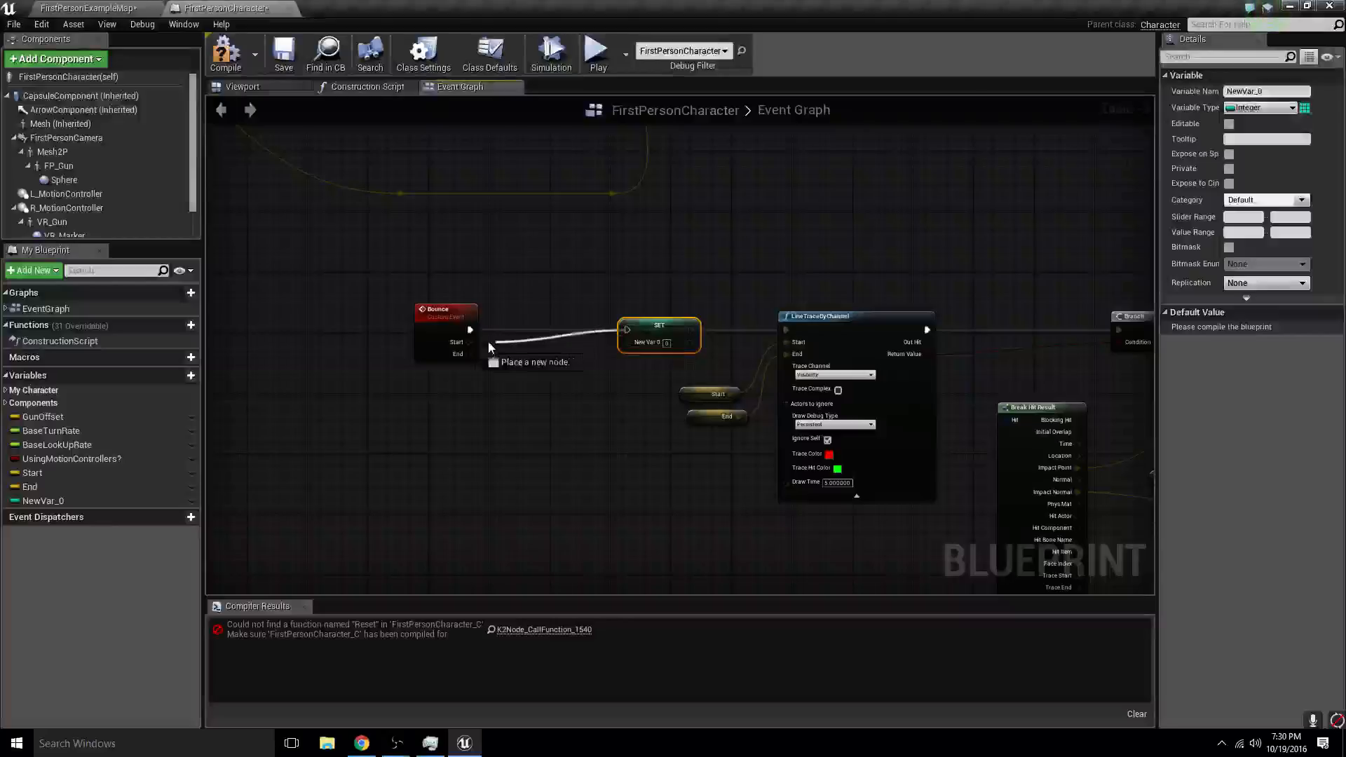
pyautogui.moveTo(478, 330); pyautogui.dragTo(476, 330)
pyautogui.moveTo(627, 330); pyautogui.dragTo(609, 333)
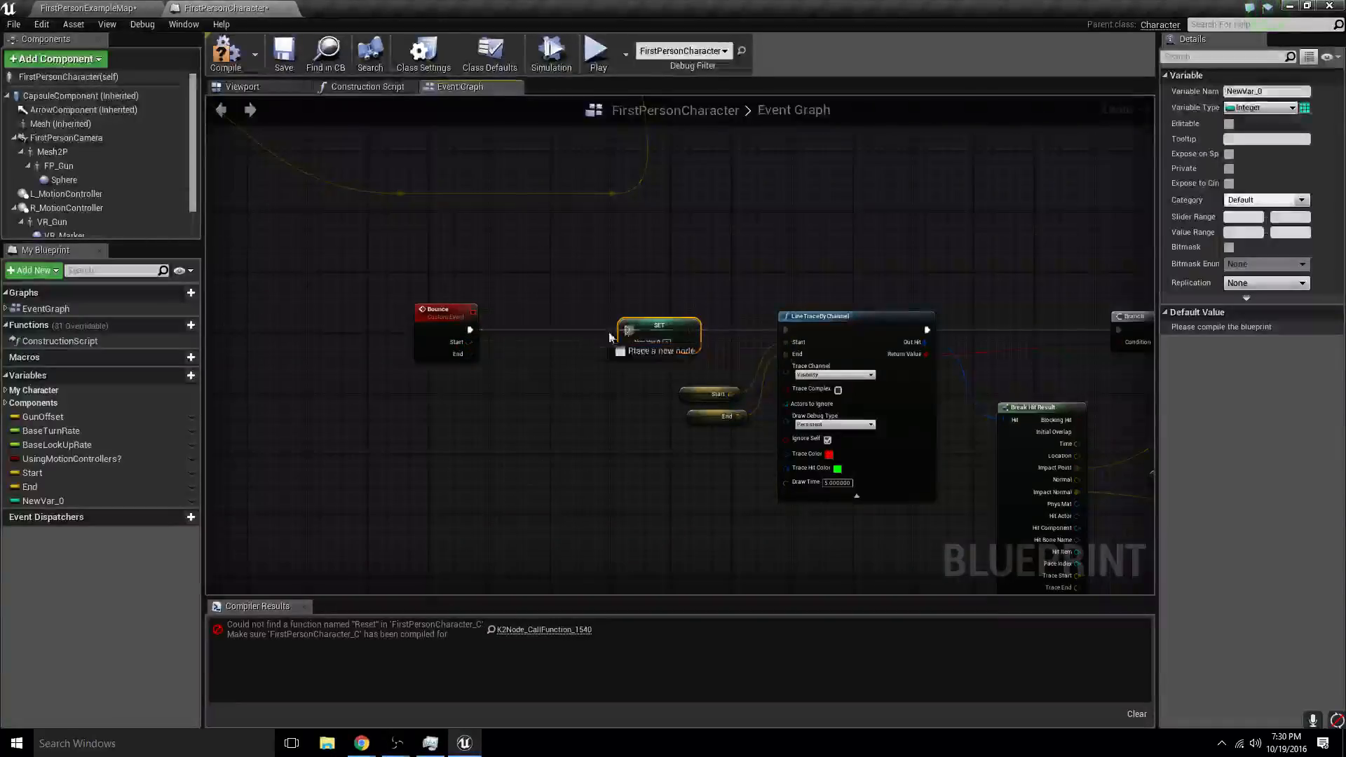
pyautogui.moveTo(470, 331)
pyautogui.mouseDown()
pyautogui.moveTo(339, 328)
pyautogui.moveTo(456, 337)
pyautogui.mouseUp()
pyautogui.write('branch')
pyautogui.press('Return')
# - Rename the new integer variable to StopCounting
pyautogui.click(52, 500)
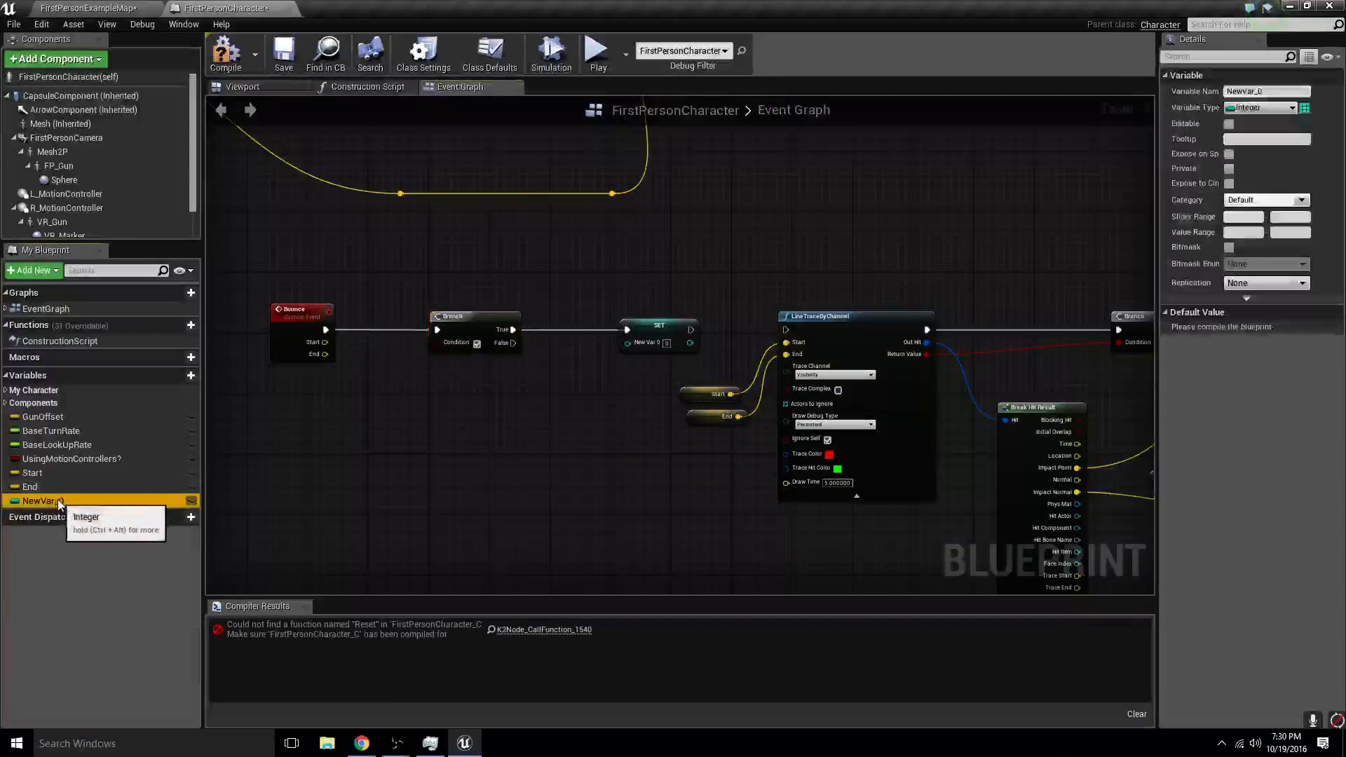
pyautogui.write('Stop')
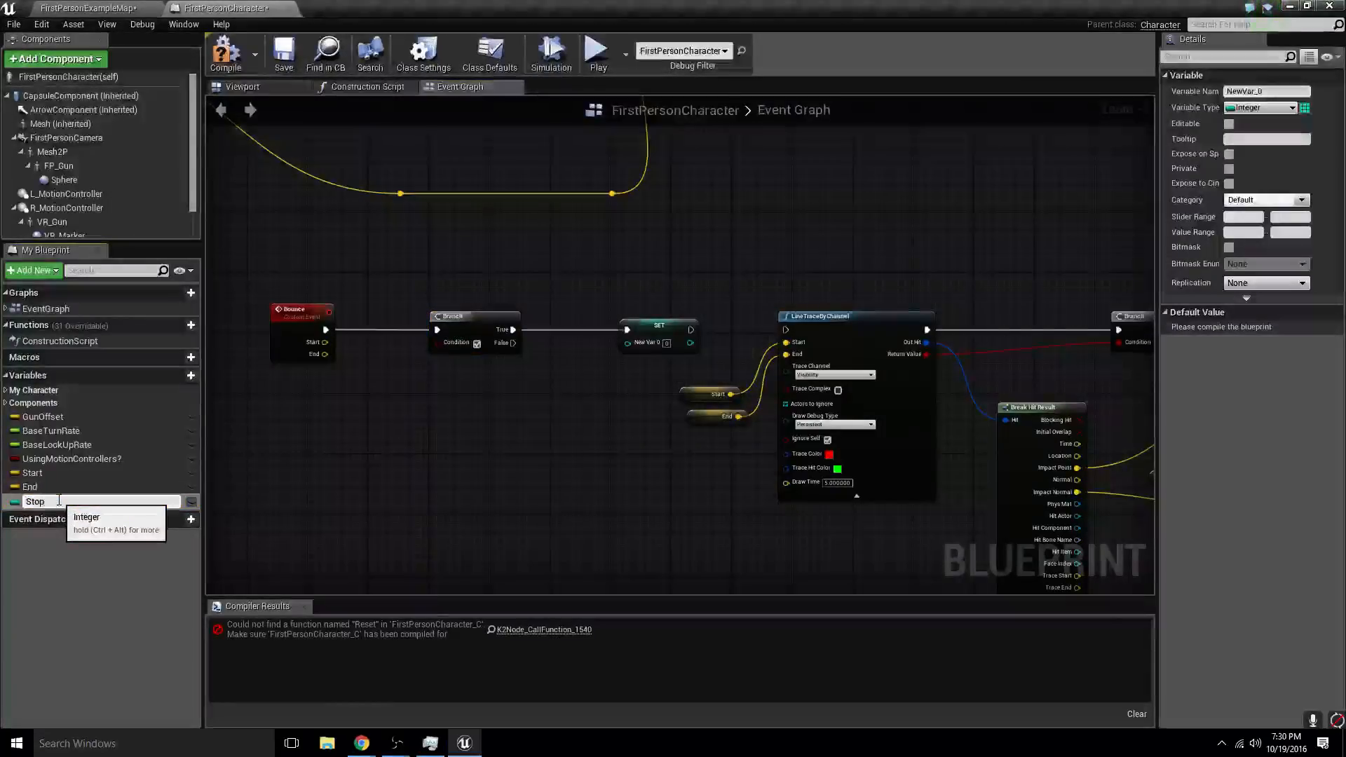
pyautogui.write('Counting')
pyautogui.press('Return')
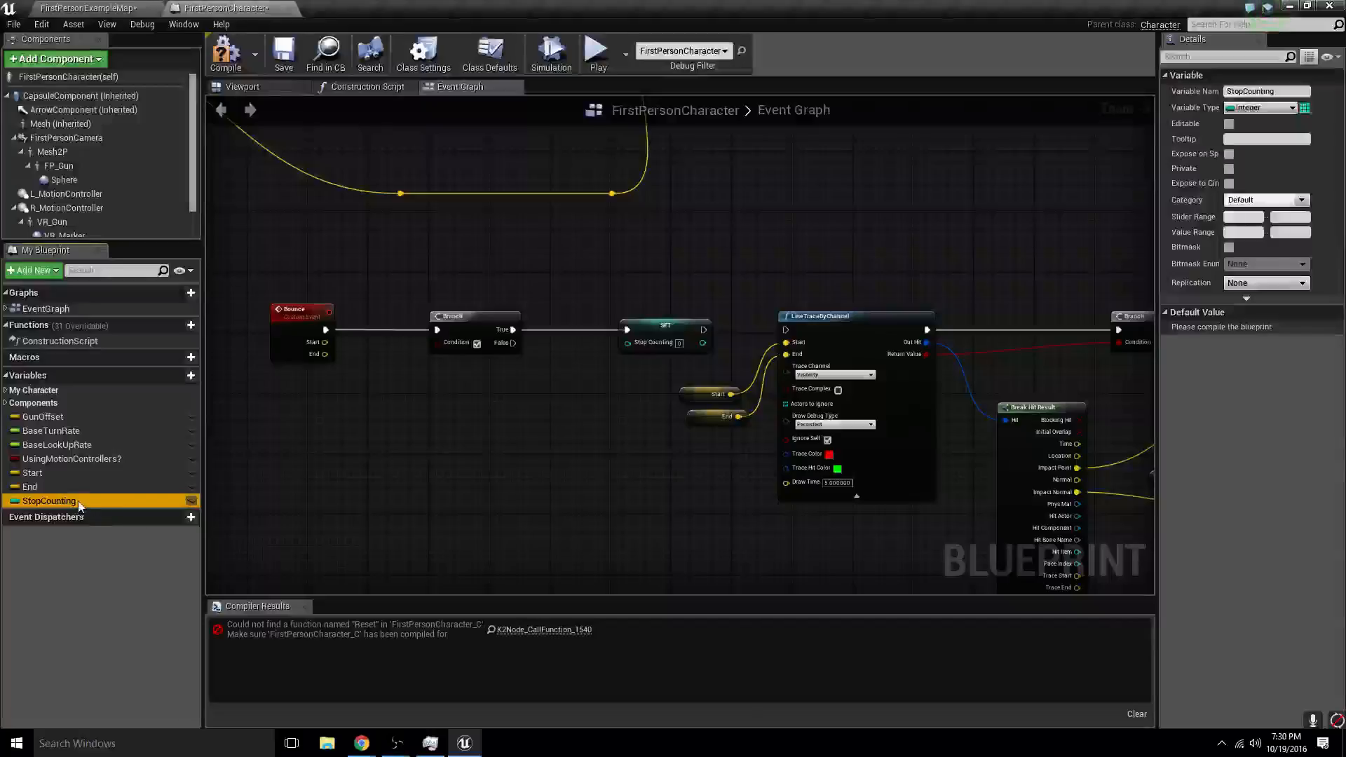
# - Add a StopCounting getter, add 1 to it with an integer + integer node, and feed the sum into the StopCounting setter
pyautogui.moveTo(79, 505); pyautogui.dragTo(279, 432)
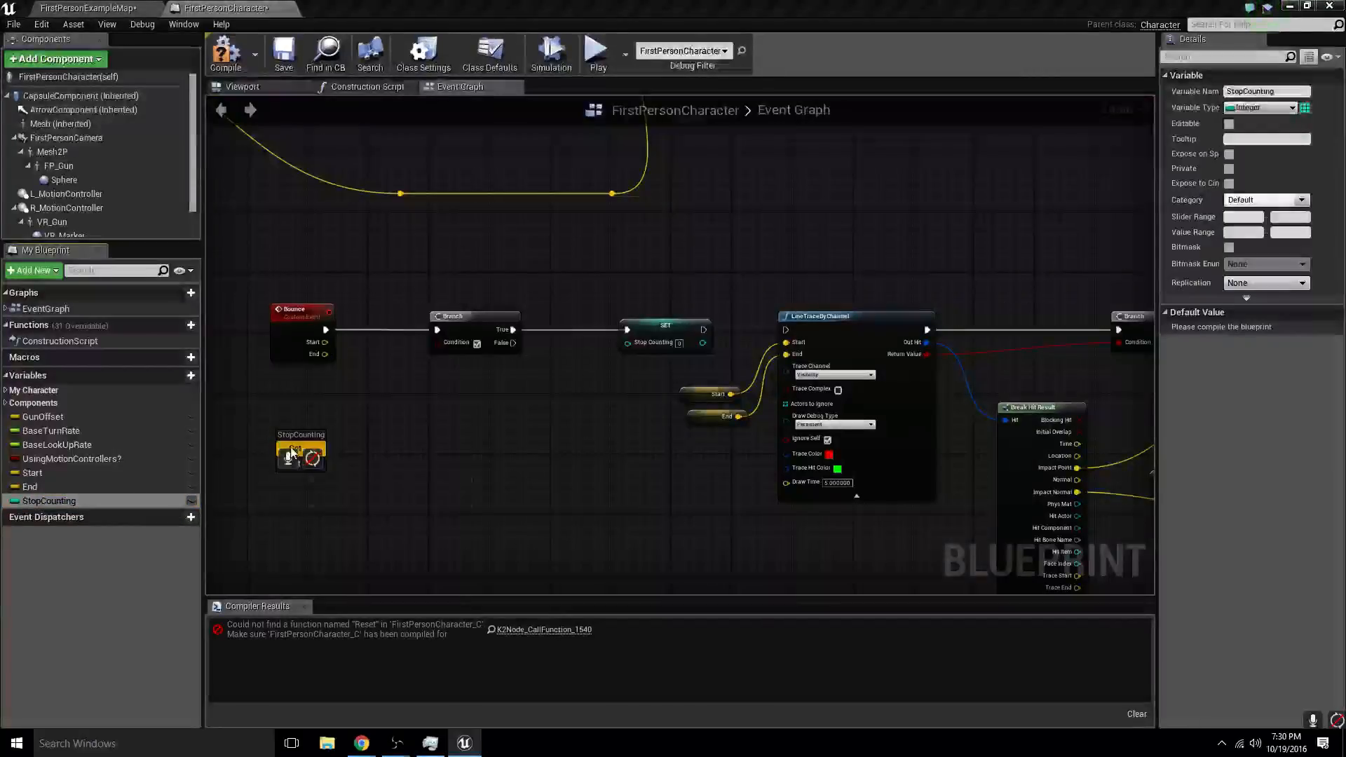
pyautogui.click(292, 452)
pyautogui.moveTo(359, 419)
pyautogui.mouseDown()
pyautogui.moveTo(284, 411)
pyautogui.moveTo(371, 403)
pyautogui.mouseUp()
pyautogui.write('+')
pyautogui.press('Up')
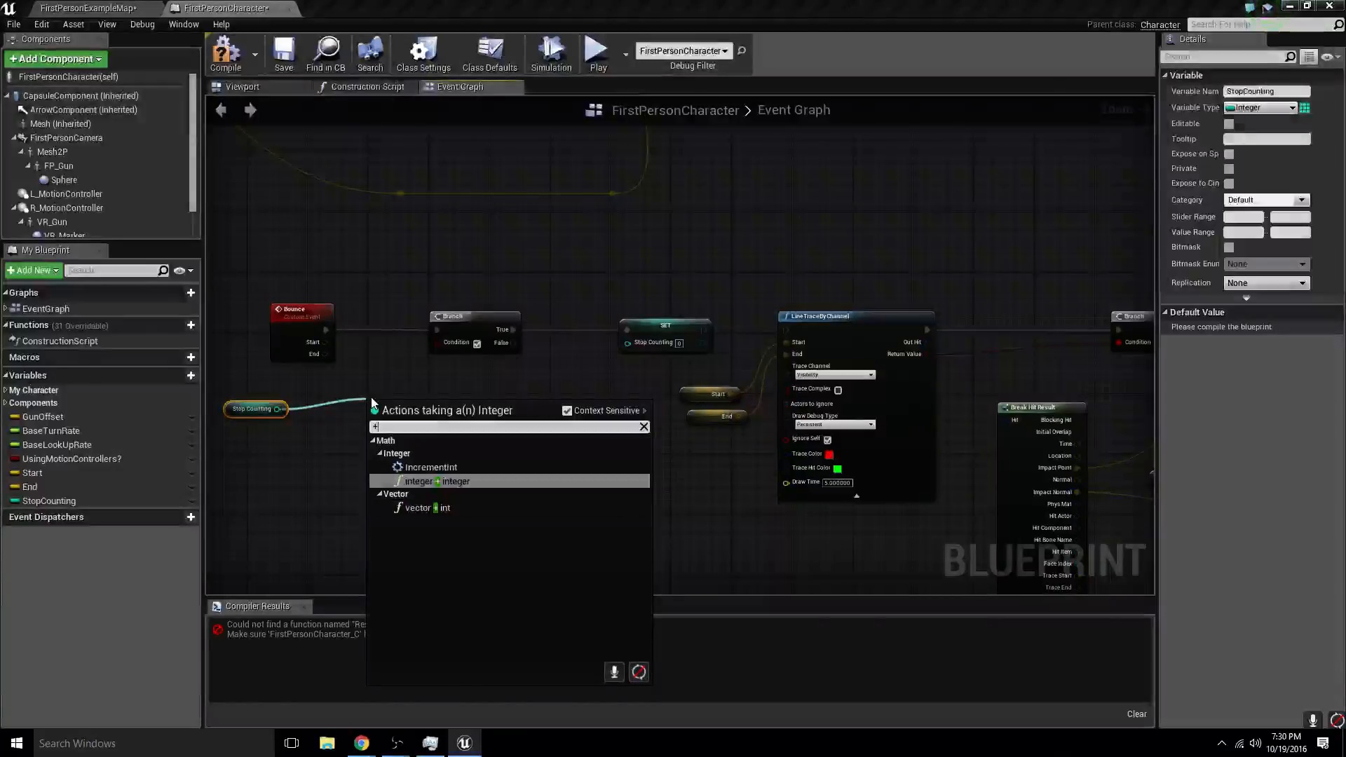
pyautogui.press('Return')
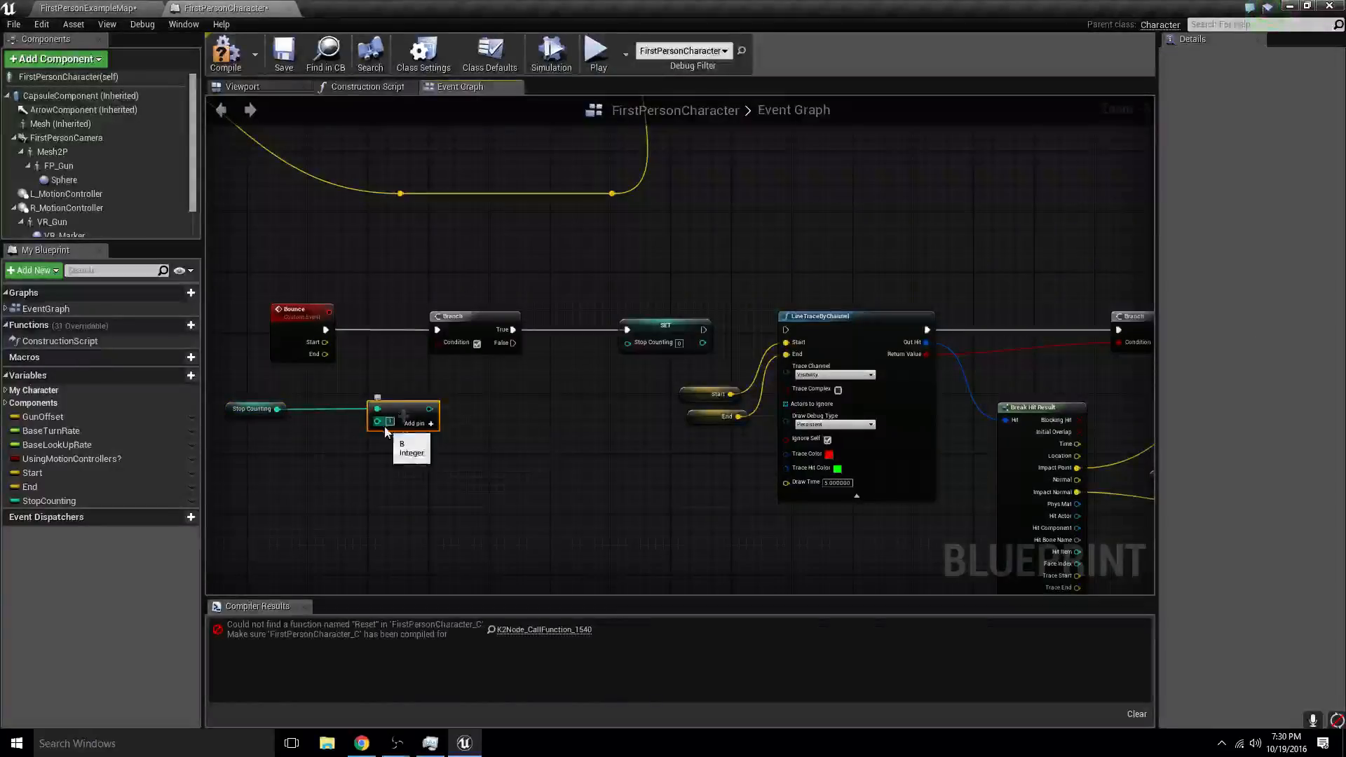
pyautogui.moveTo(413, 413); pyautogui.dragTo(627, 342)
# - Compare StopCounting with 50 using an integer >= integer node and connect the result to the new Branch's Condition
pyautogui.moveTo(276, 409); pyautogui.dragTo(365, 417)
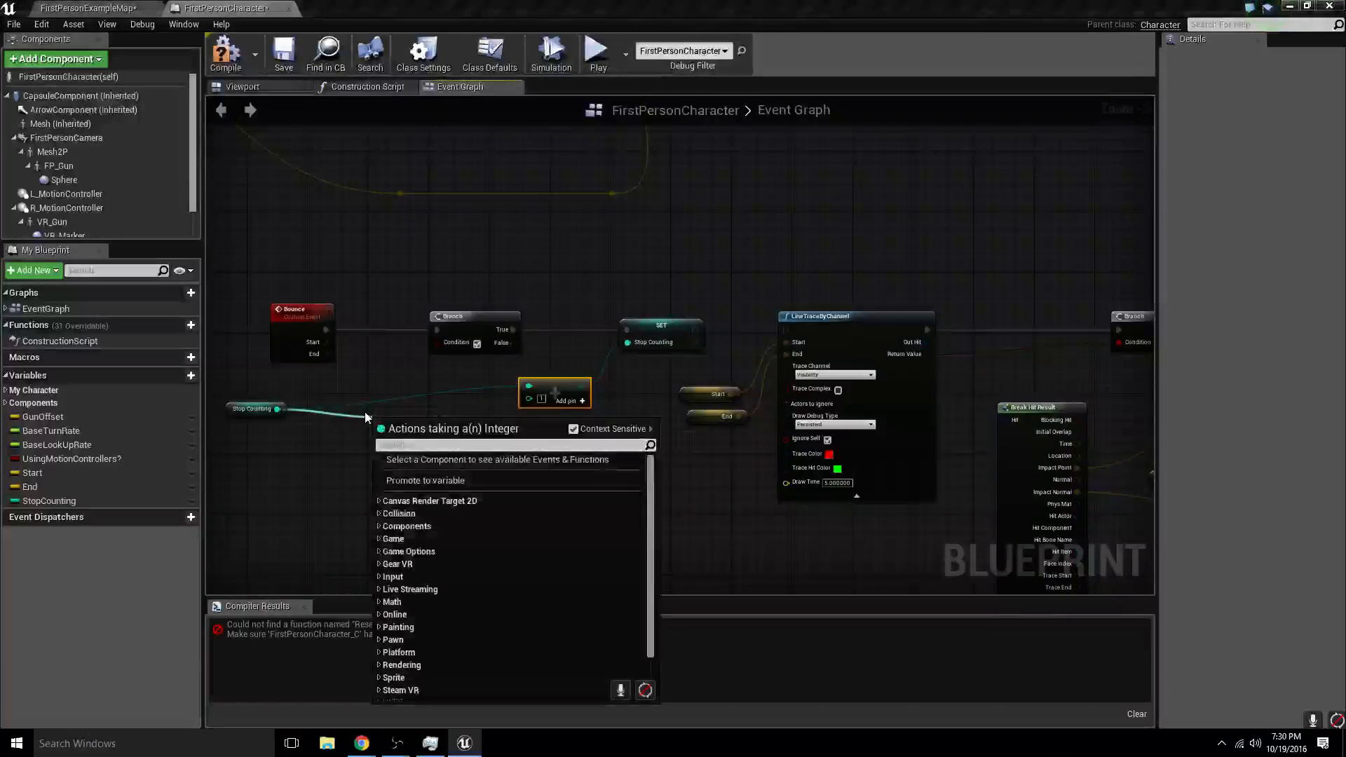
pyautogui.write('<')
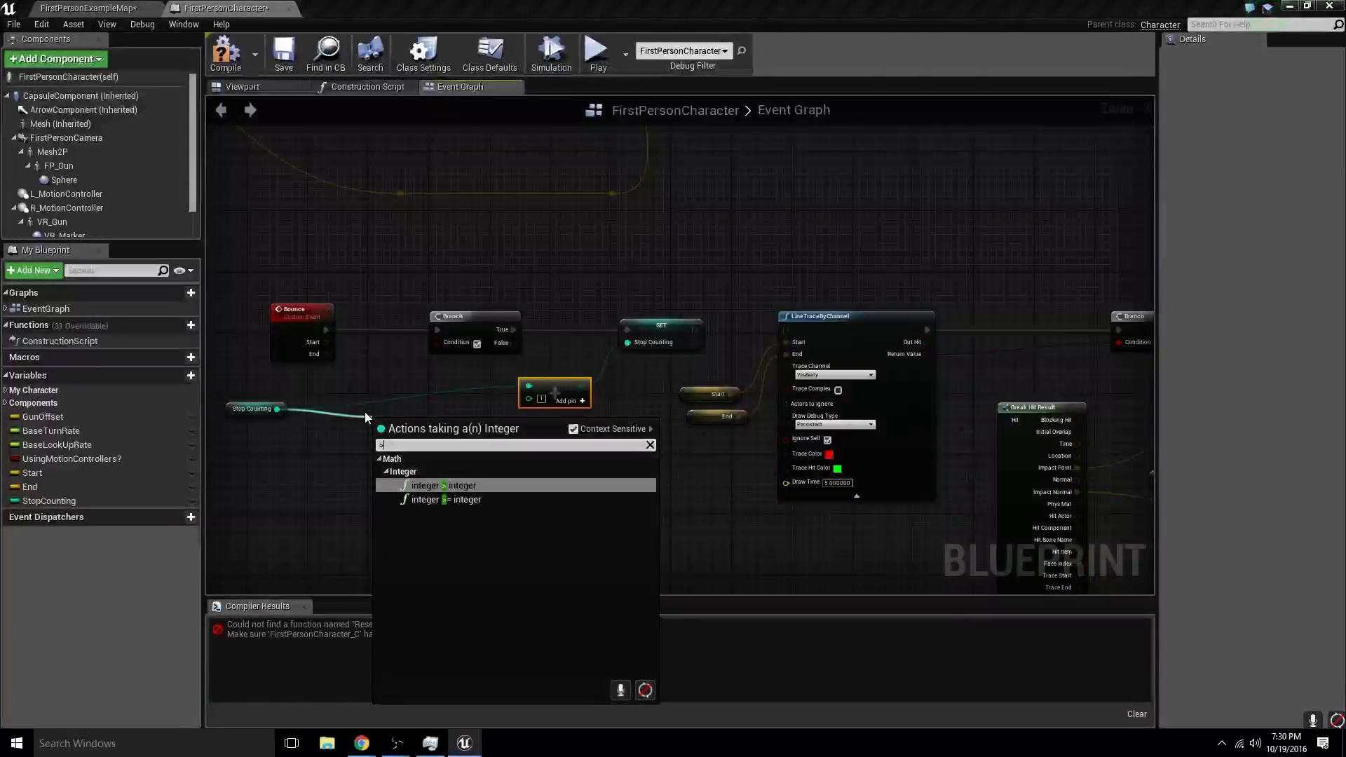
pyautogui.press('Down')
pyautogui.press('Return')
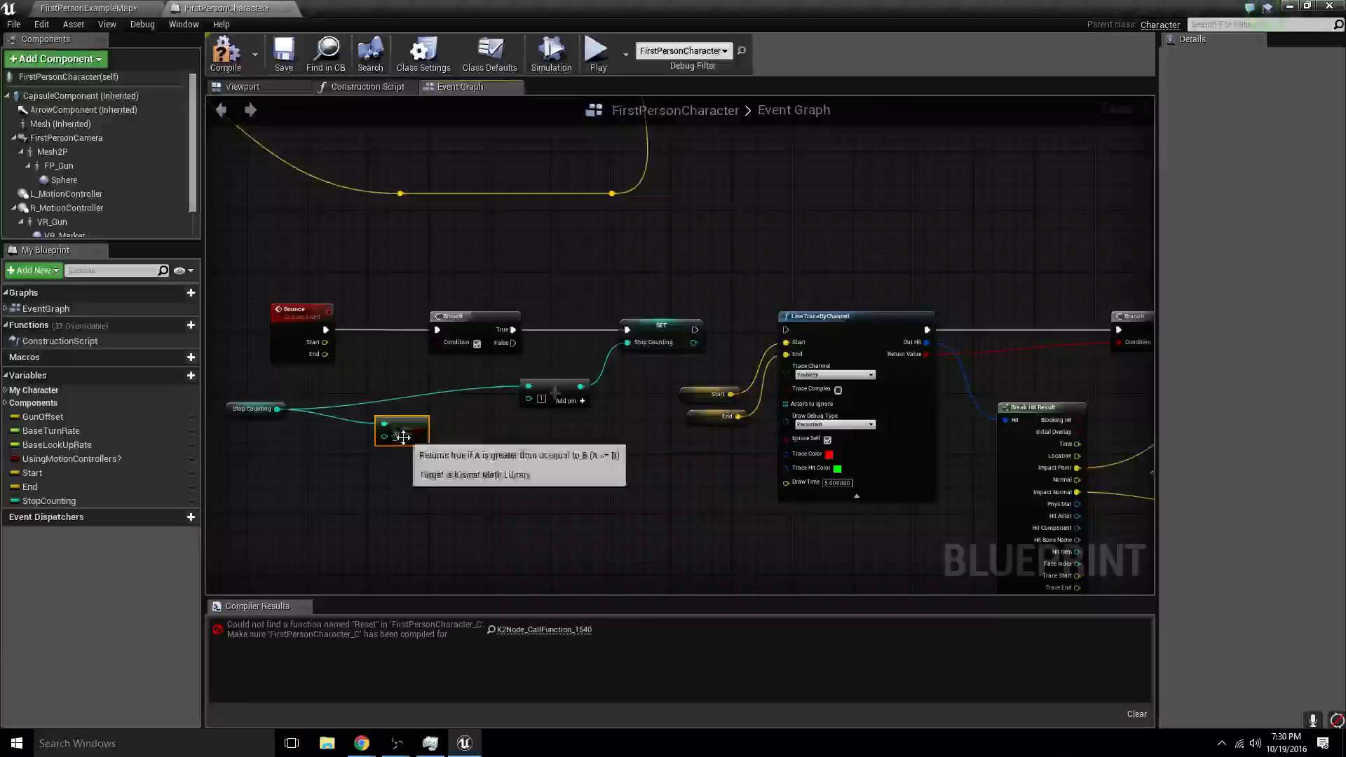
pyautogui.write('50')
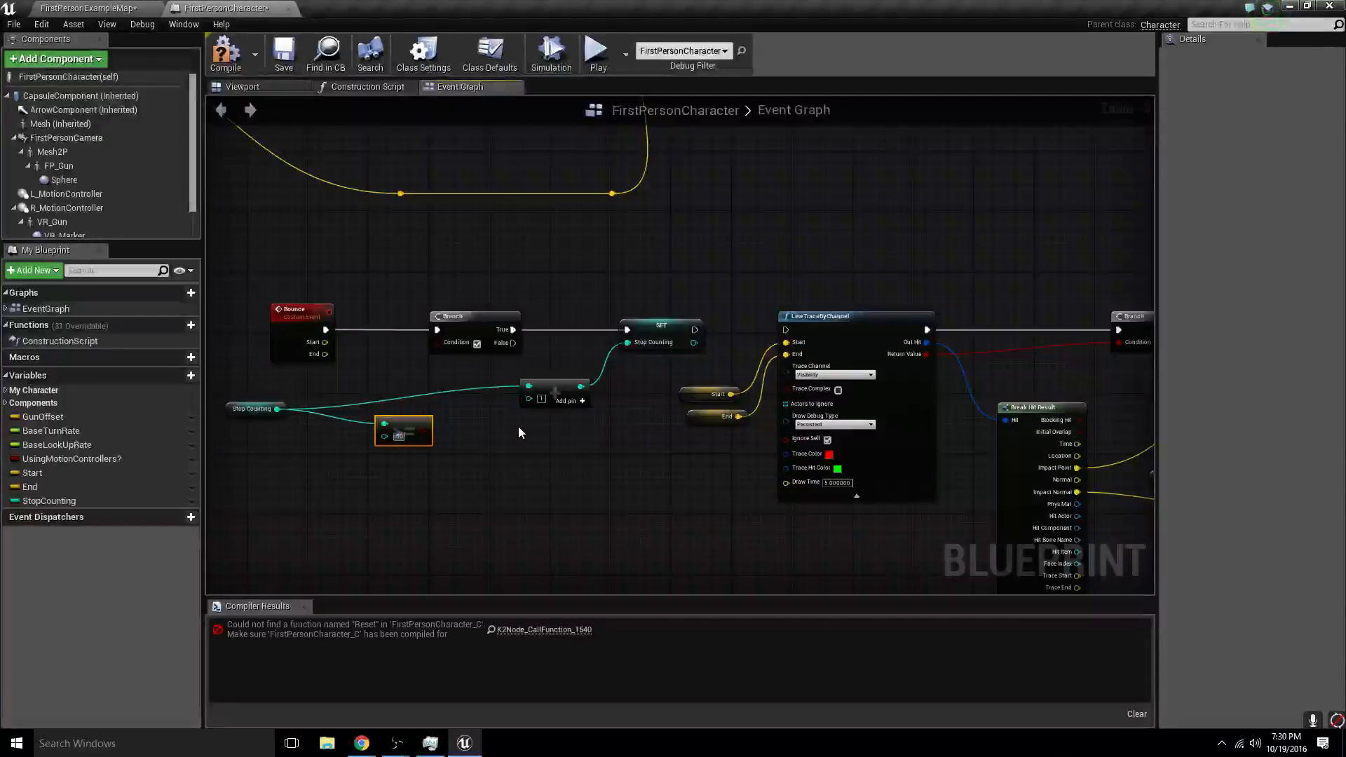
pyautogui.moveTo(423, 430); pyautogui.dragTo(447, 343)
# - Connect the StopCounting setter's execution output to the Bounce LineTraceByChannel node and compile the blueprint
pyautogui.moveTo(591, 440); pyautogui.dragTo(445, 391, button='right')
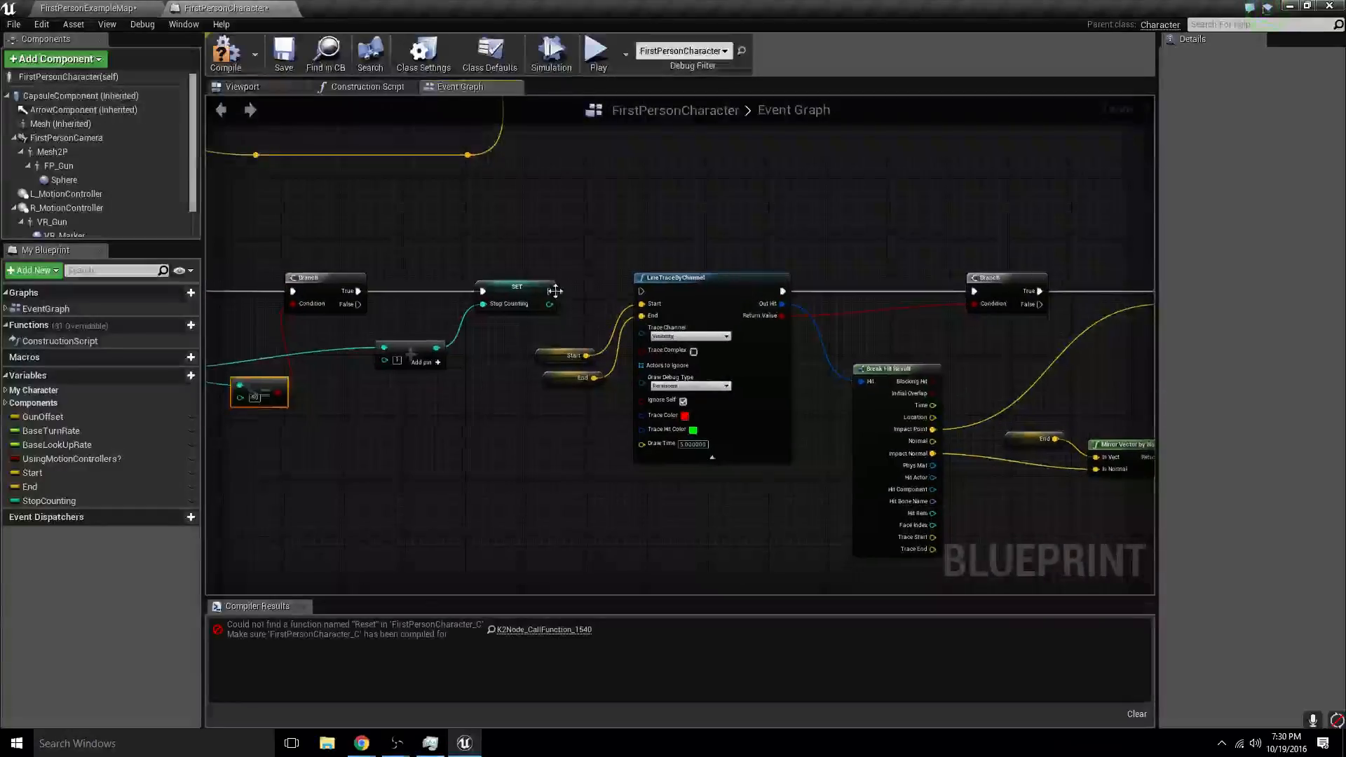
pyautogui.moveTo(550, 291); pyautogui.dragTo(642, 291)
pyautogui.click(579, 304)
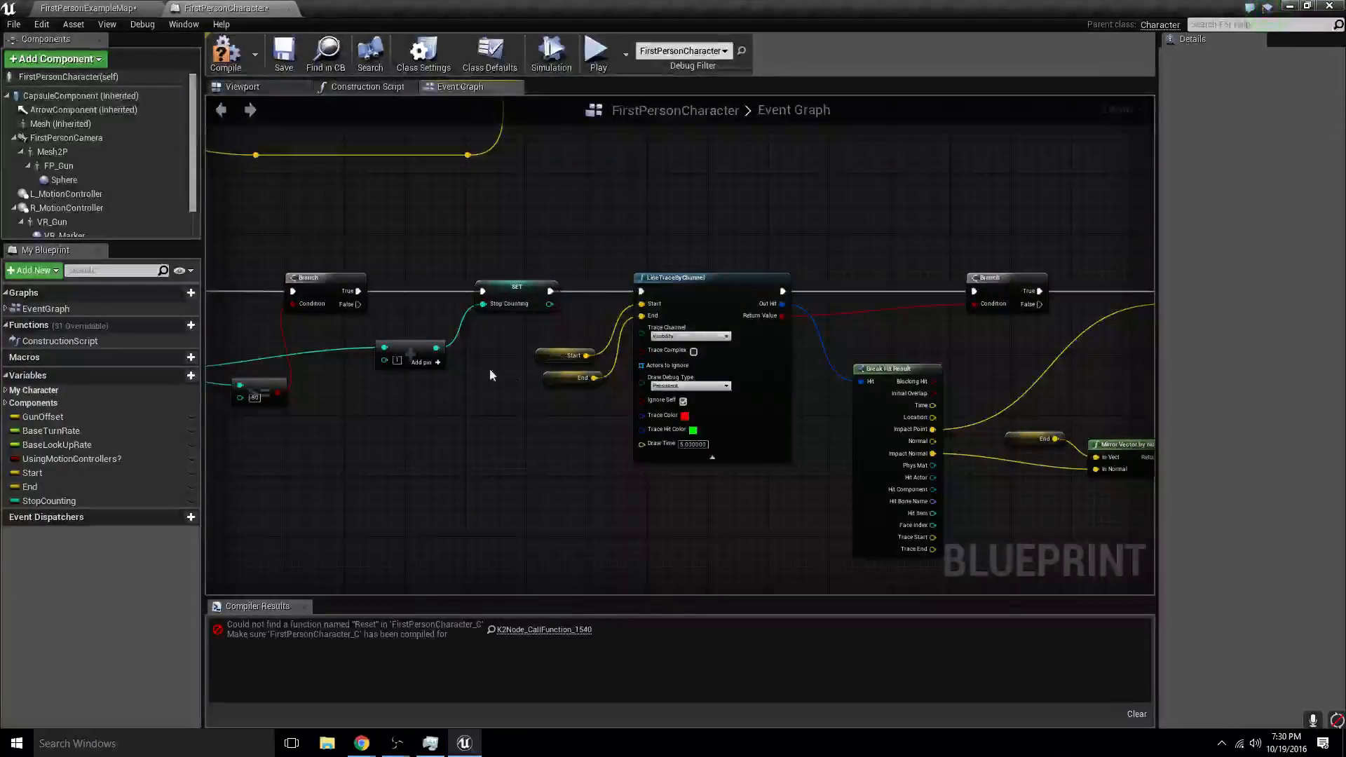
pyautogui.moveTo(489, 375); pyautogui.dragTo(583, 426, button='right')
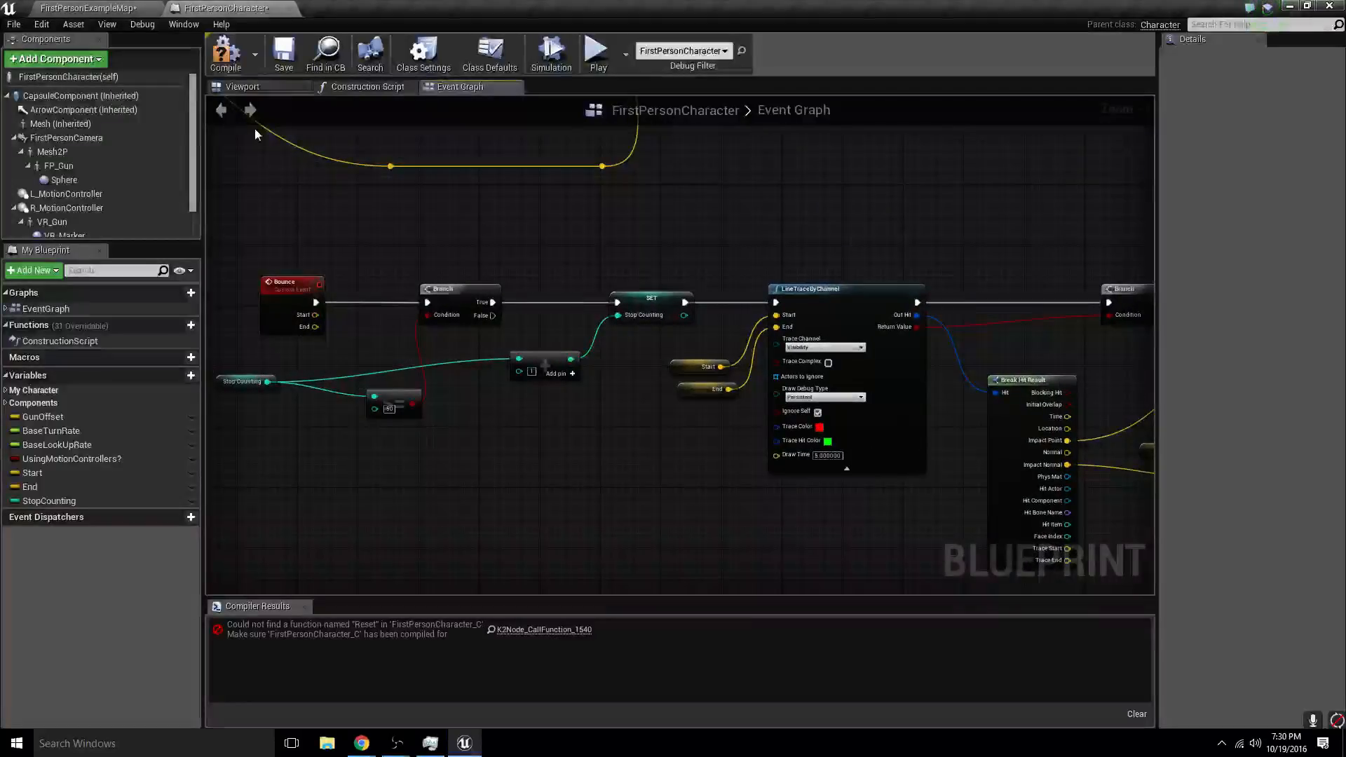
pyautogui.click(251, 49)
# - Insert a setter with StopCounting at 0 between InputAction Fire's Pressed output and the first line trace, align it, and compile
pyautogui.moveTo(578, 259); pyautogui.dragTo(827, 540, button='right')
pyautogui.moveTo(330, 301); pyautogui.dragTo(705, 421, button='right')
pyautogui.moveTo(621, 259); pyautogui.dragTo(668, 269)
pyautogui.write('se')
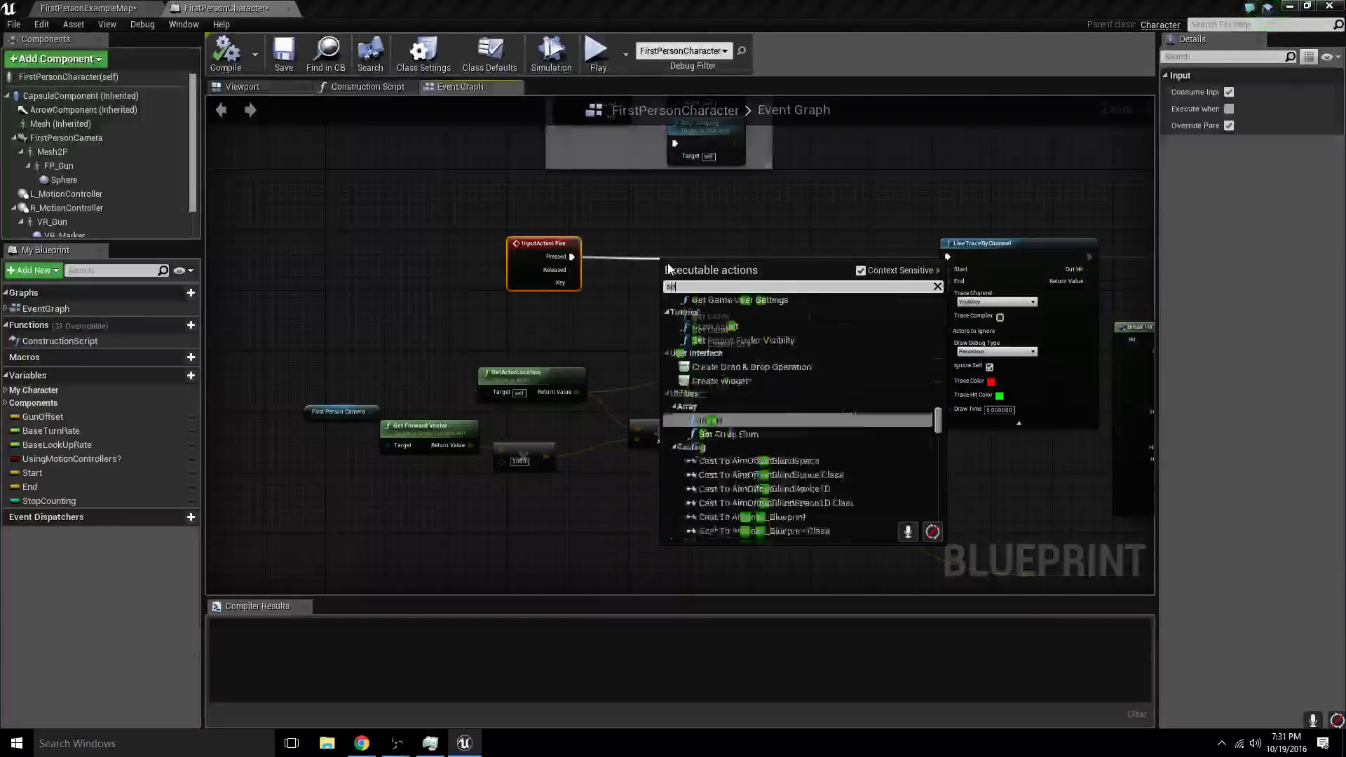
pyautogui.write('t stopcou')
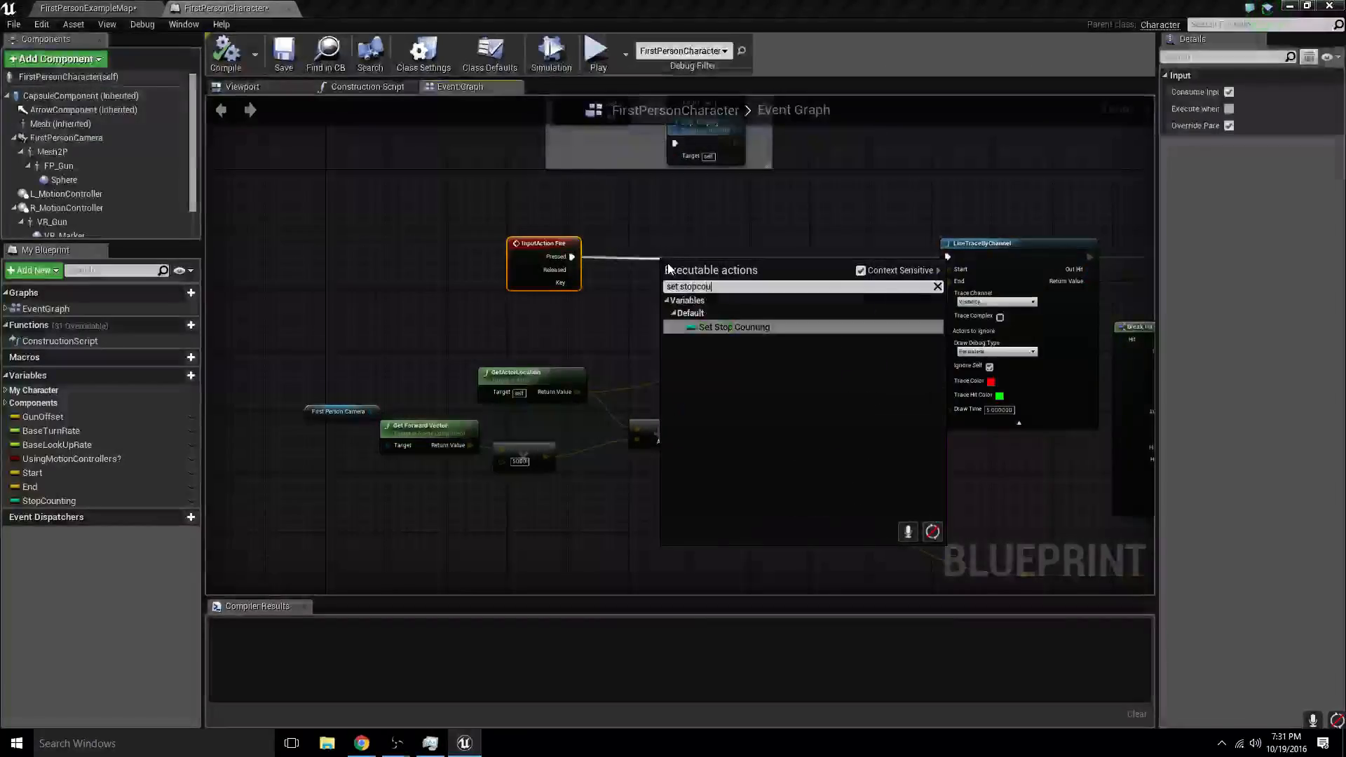
pyautogui.press('Return')
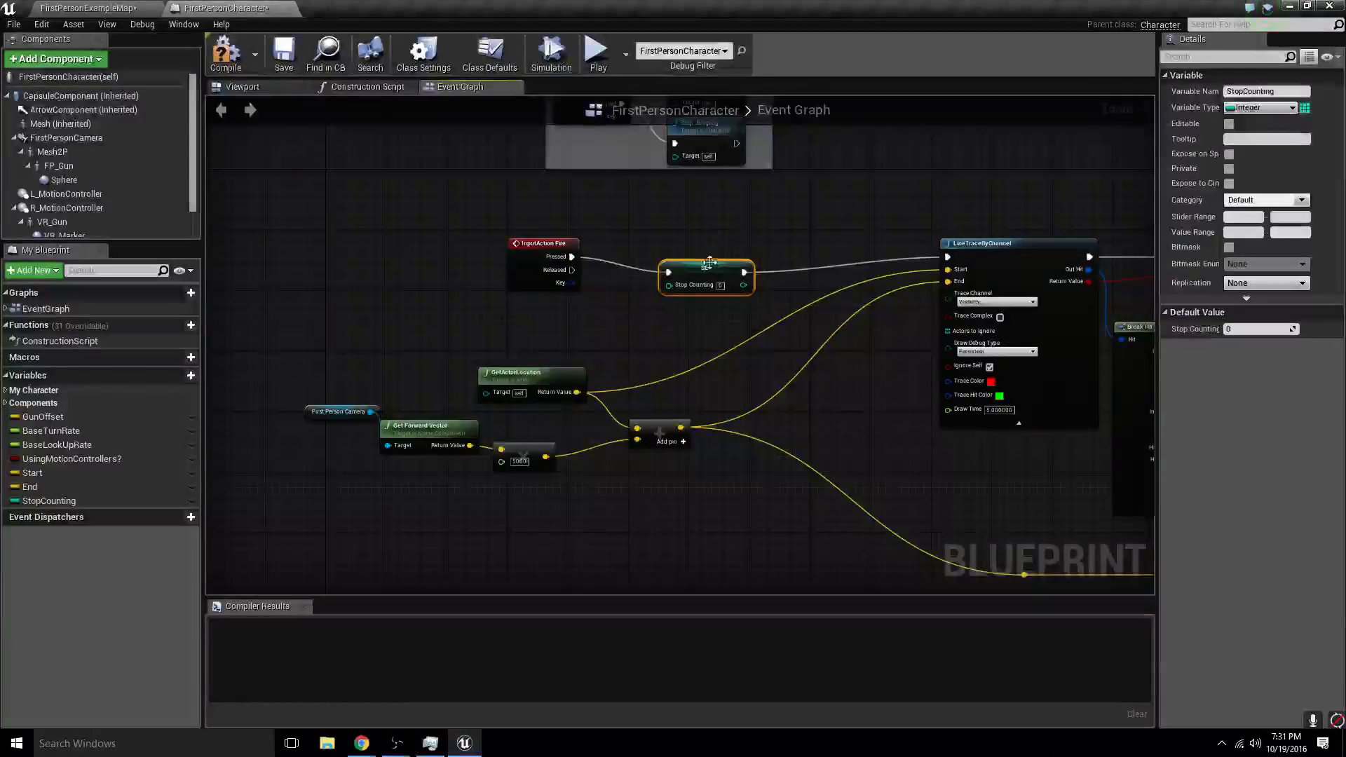
pyautogui.moveTo(708, 262); pyautogui.dragTo(717, 247)
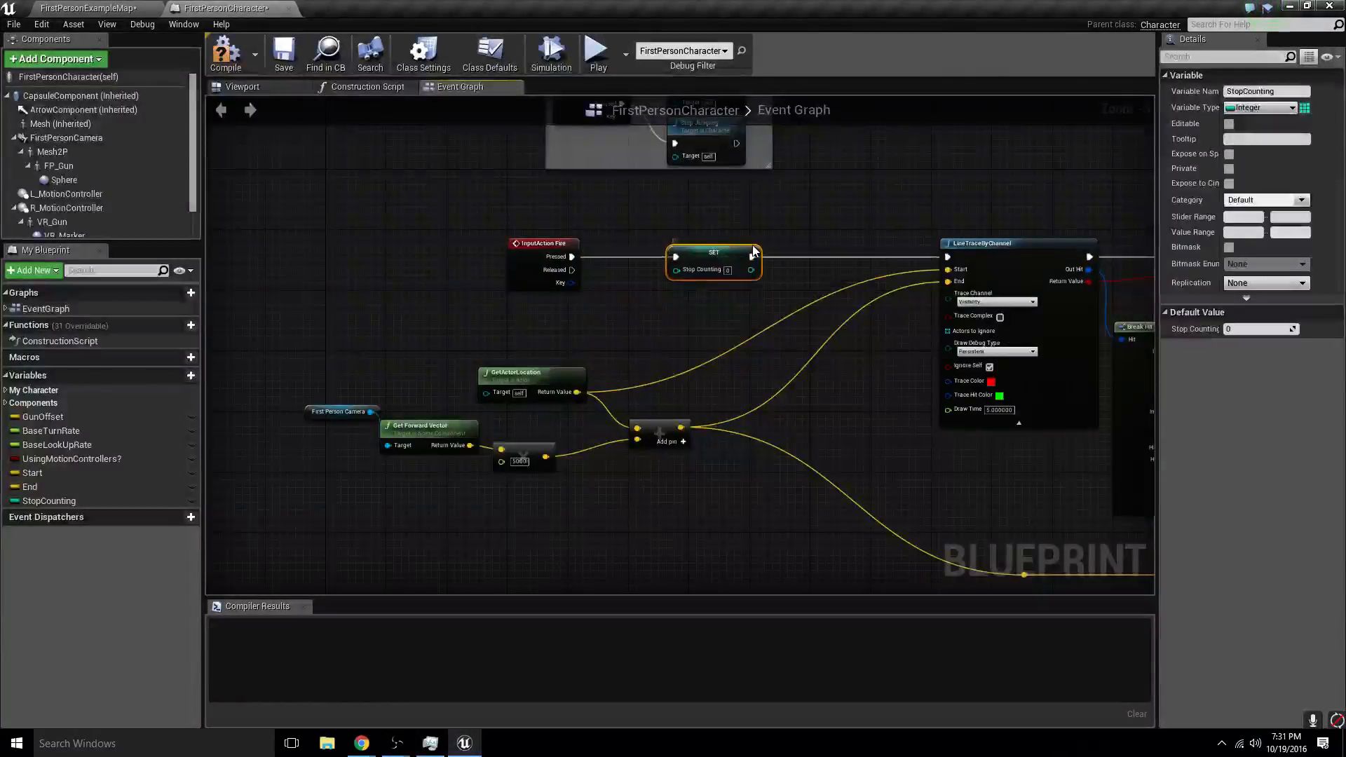
pyautogui.click(235, 55)
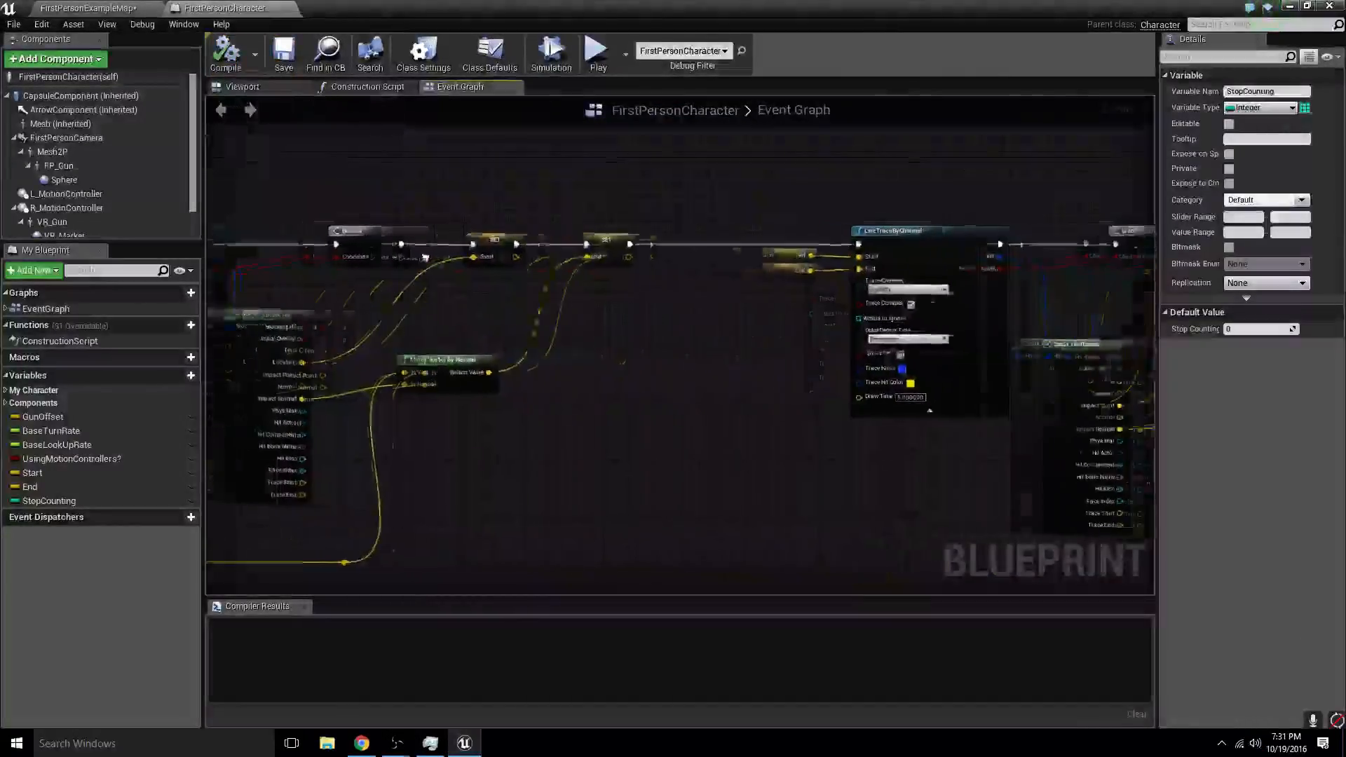
# - Play-test FirstPersonExampleMap by moving to the corridor and firing to check the bouncing line traces
pyautogui.click(57, 7)
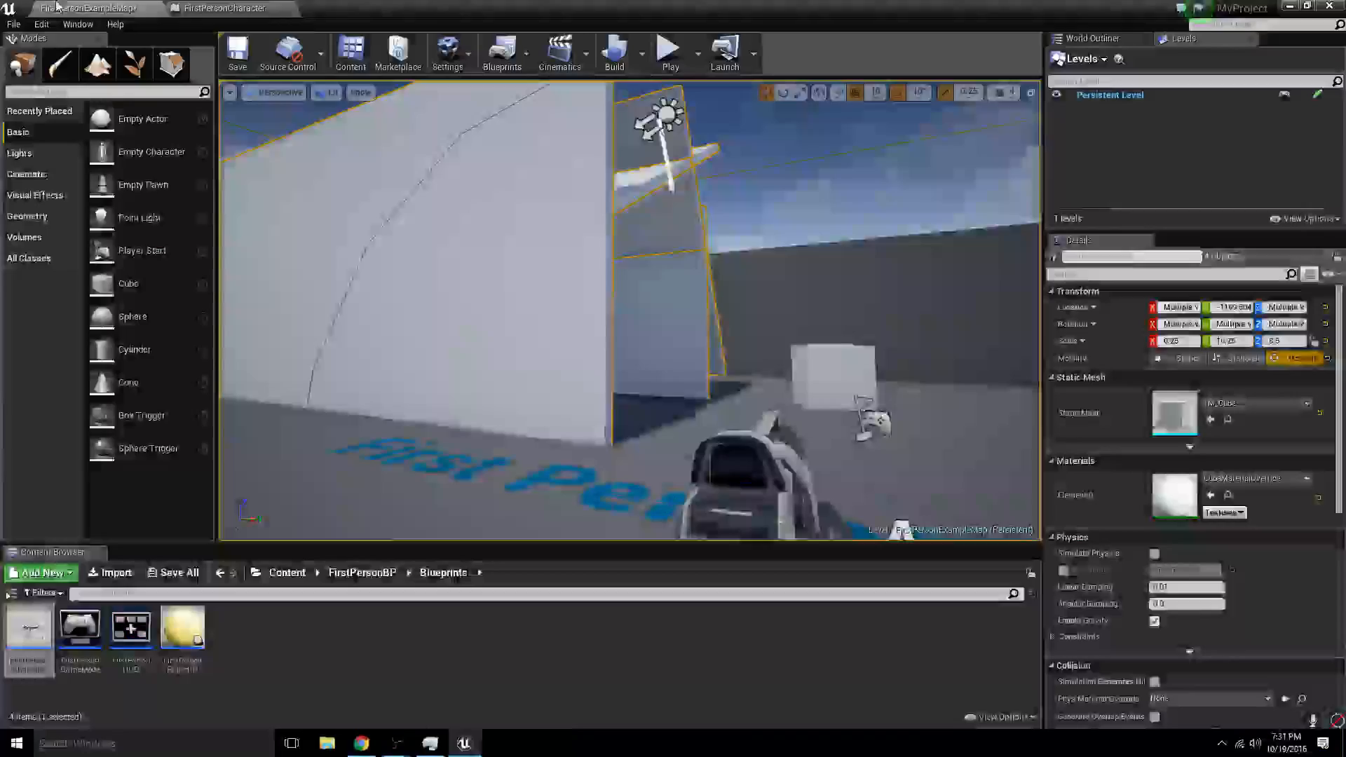
pyautogui.click(672, 70)
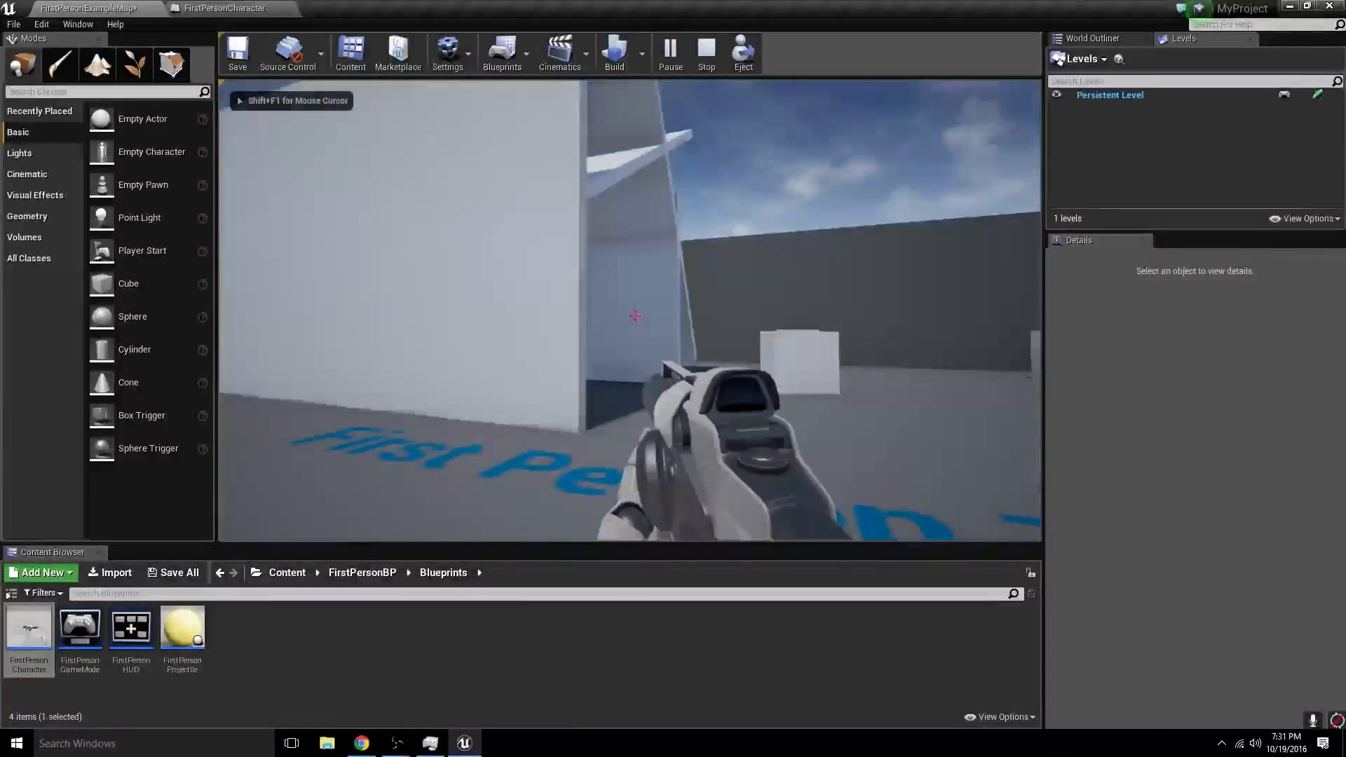
pyautogui.press('w')
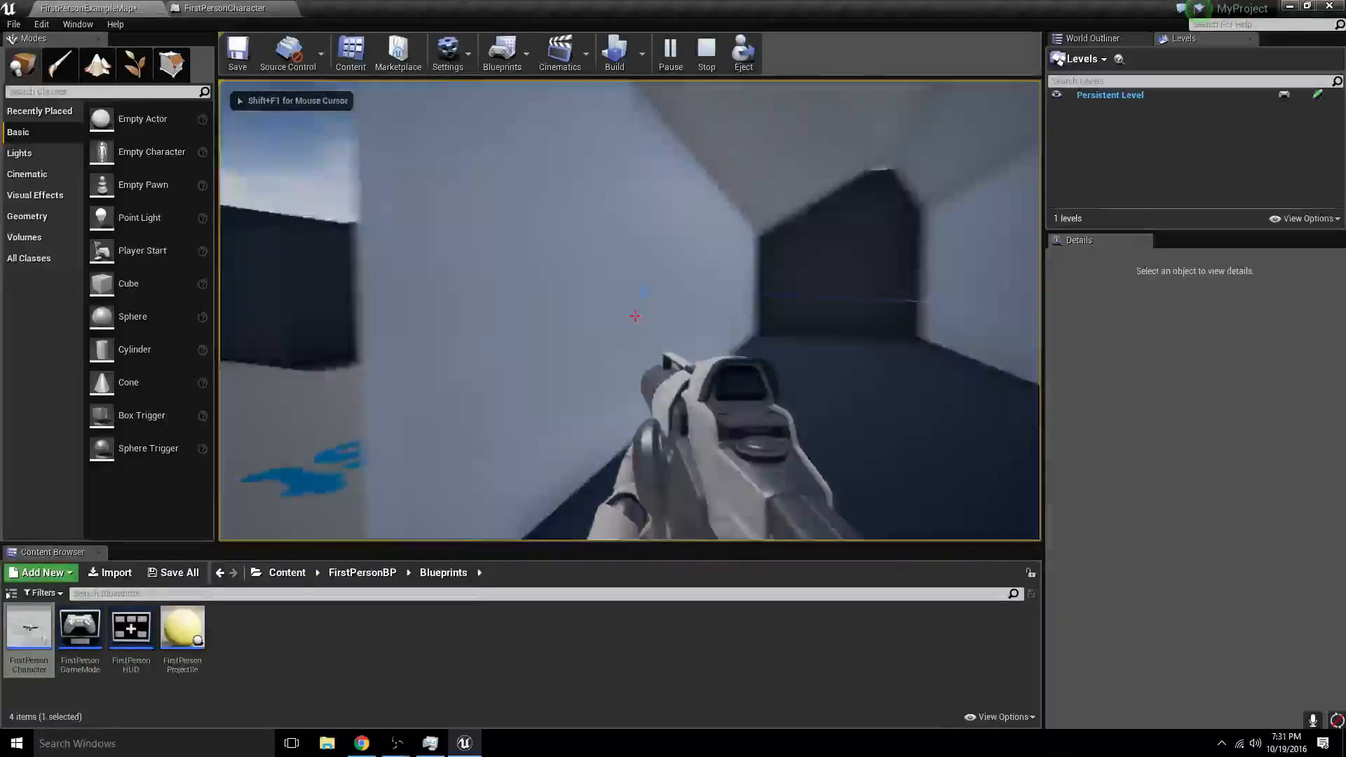
pyautogui.press('s')
pyautogui.click(635, 316)
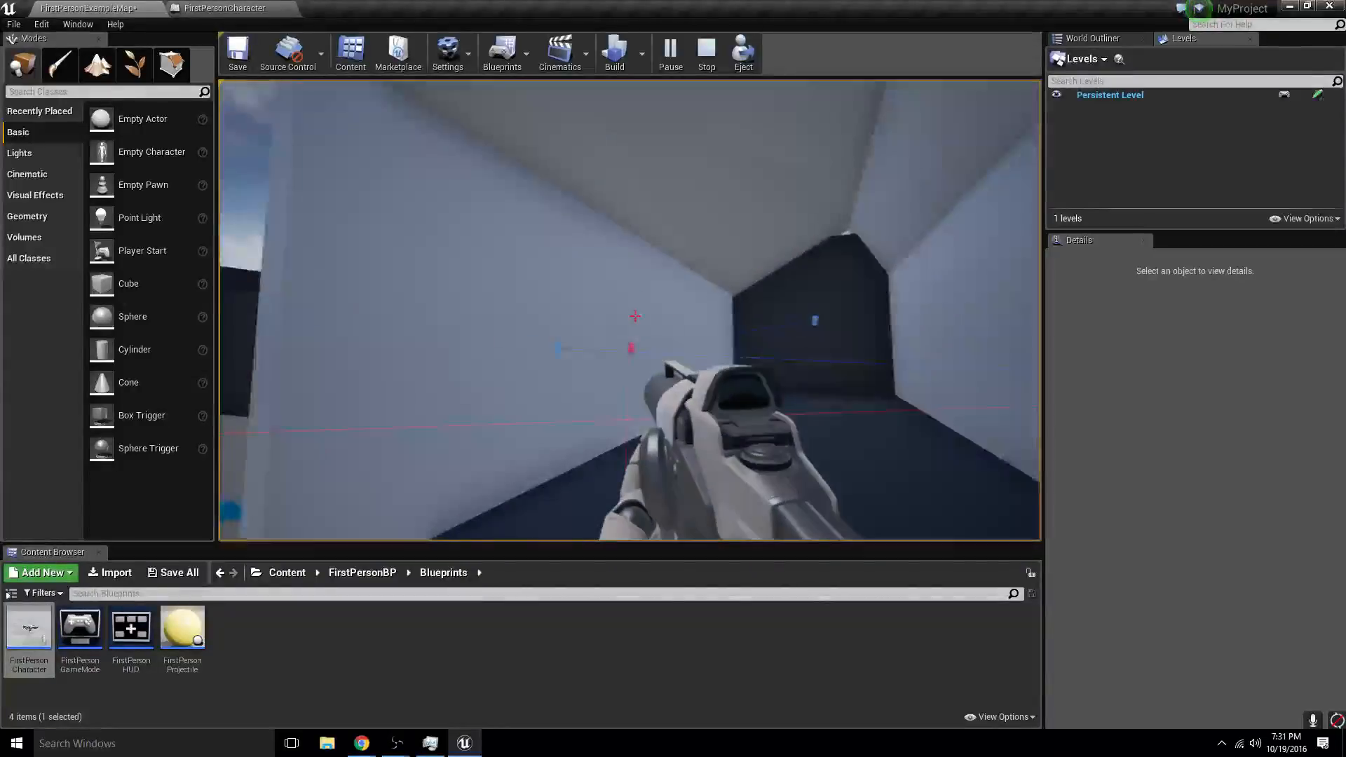
# - Keep firing at the corridor's walls, floor and ceiling to examine the bouncing traces, and end the play session
pyautogui.click(635, 316)
pyautogui.click(635, 316)
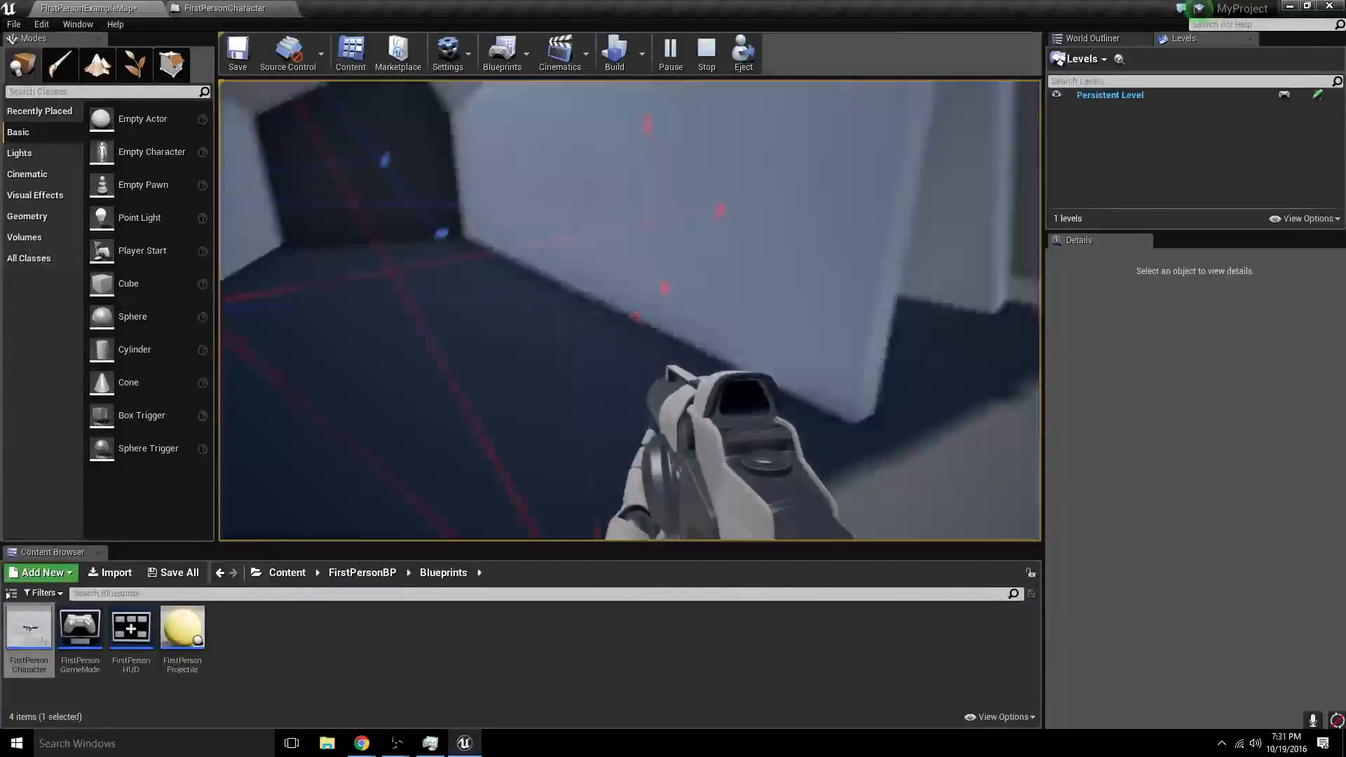
pyautogui.press('w')
pyautogui.click(635, 316)
pyautogui.click(635, 316)
pyautogui.click(634, 316)
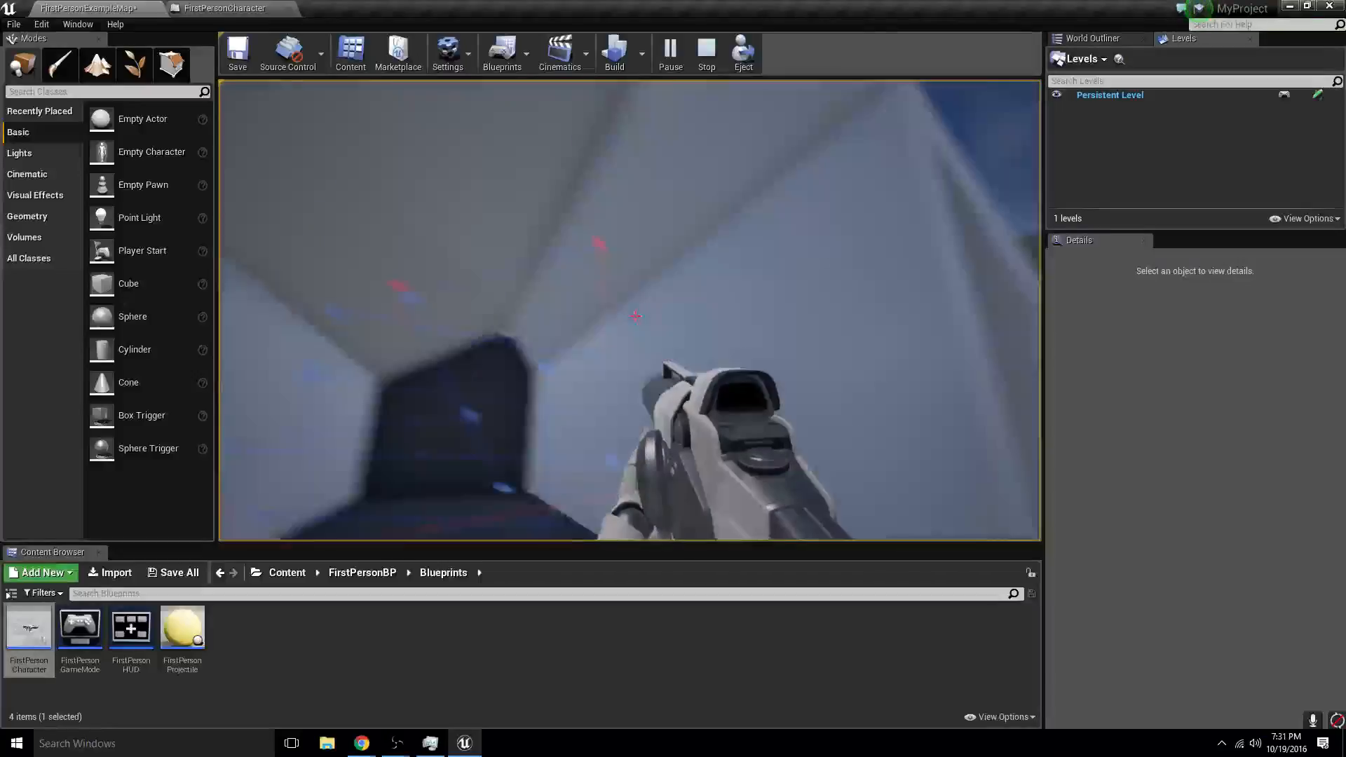
pyautogui.click(635, 316)
pyautogui.click(635, 316)
pyautogui.click(635, 316)
pyautogui.click(635, 316)
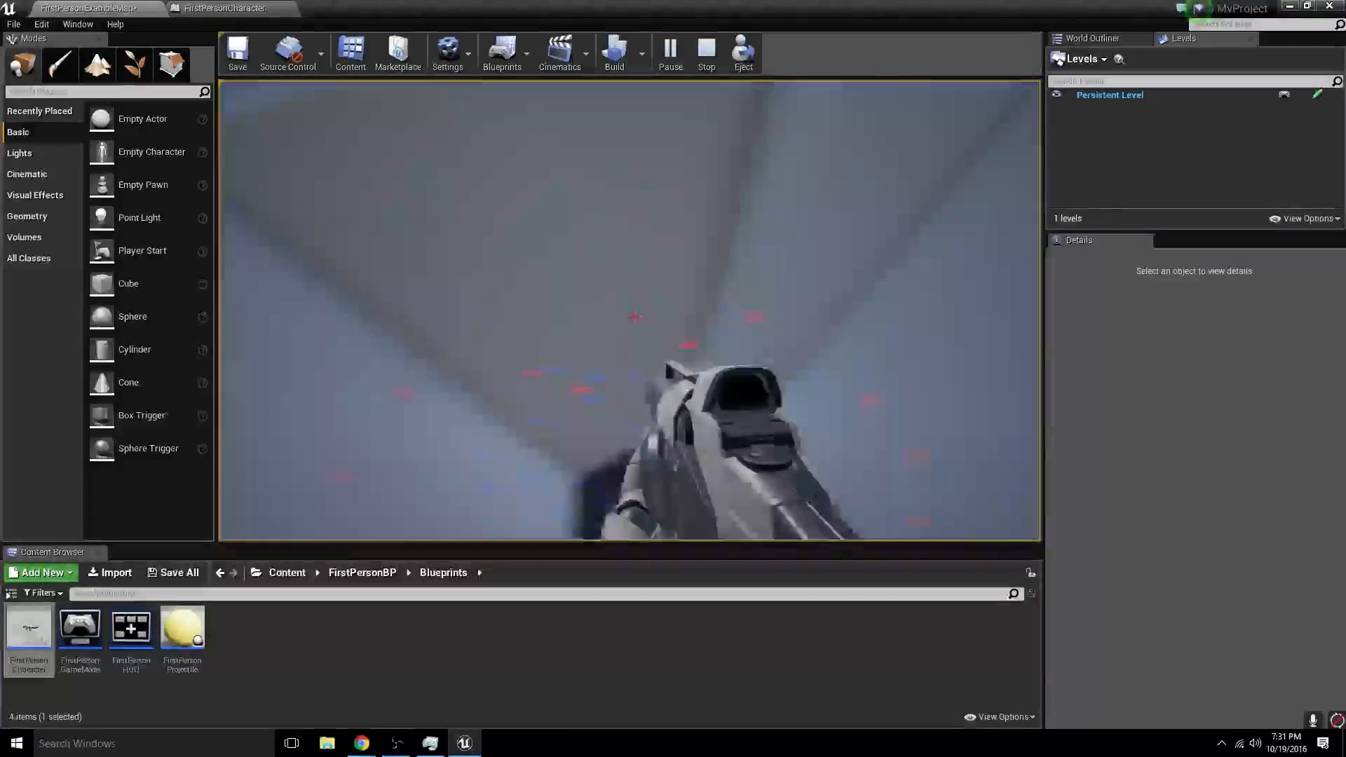
pyautogui.click(635, 316)
pyautogui.click(635, 316)
pyautogui.press('Escape')
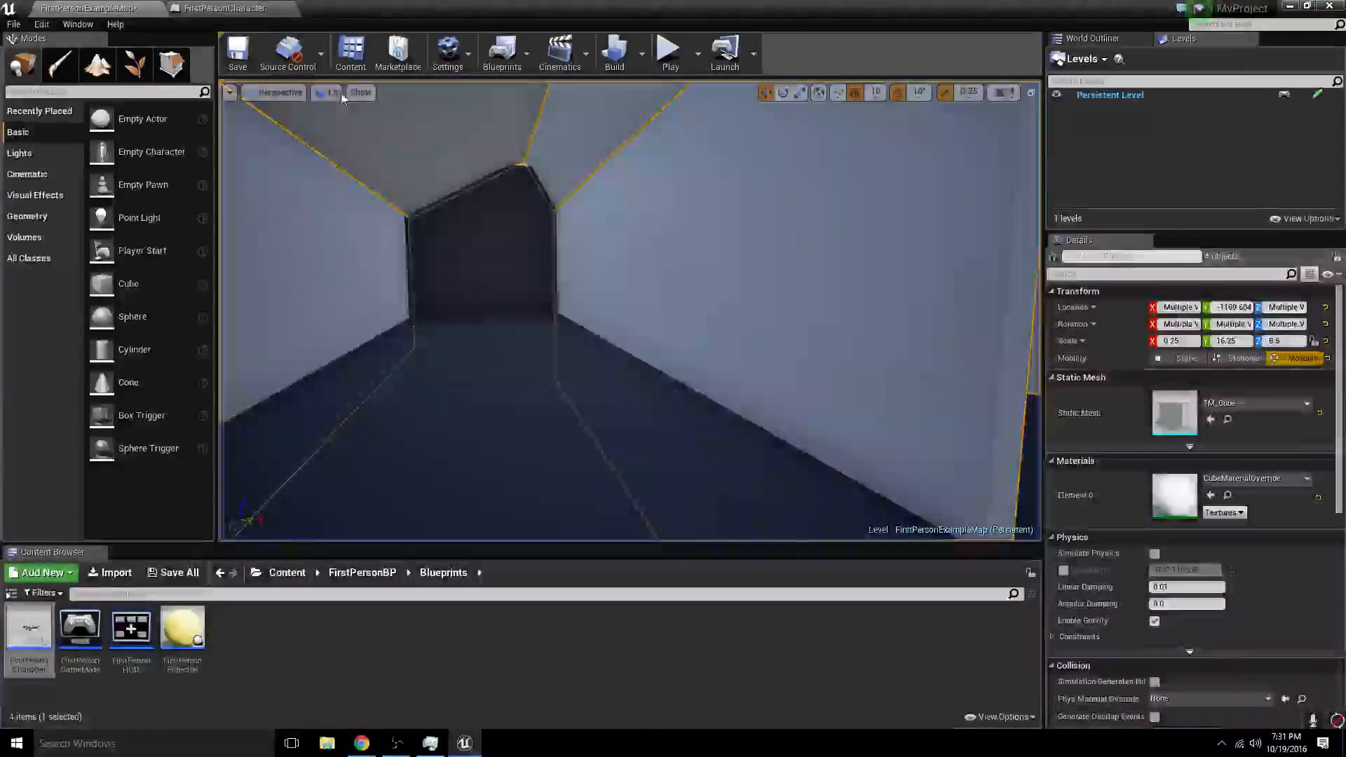
# - Enable Trace Complex on both LineTraceByChannel nodes in the FirstPersonCharacter blueprint and save it
pyautogui.click(225, 8)
pyautogui.moveTo(469, 506); pyautogui.dragTo(560, 504, button='right')
pyautogui.click(403, 233)
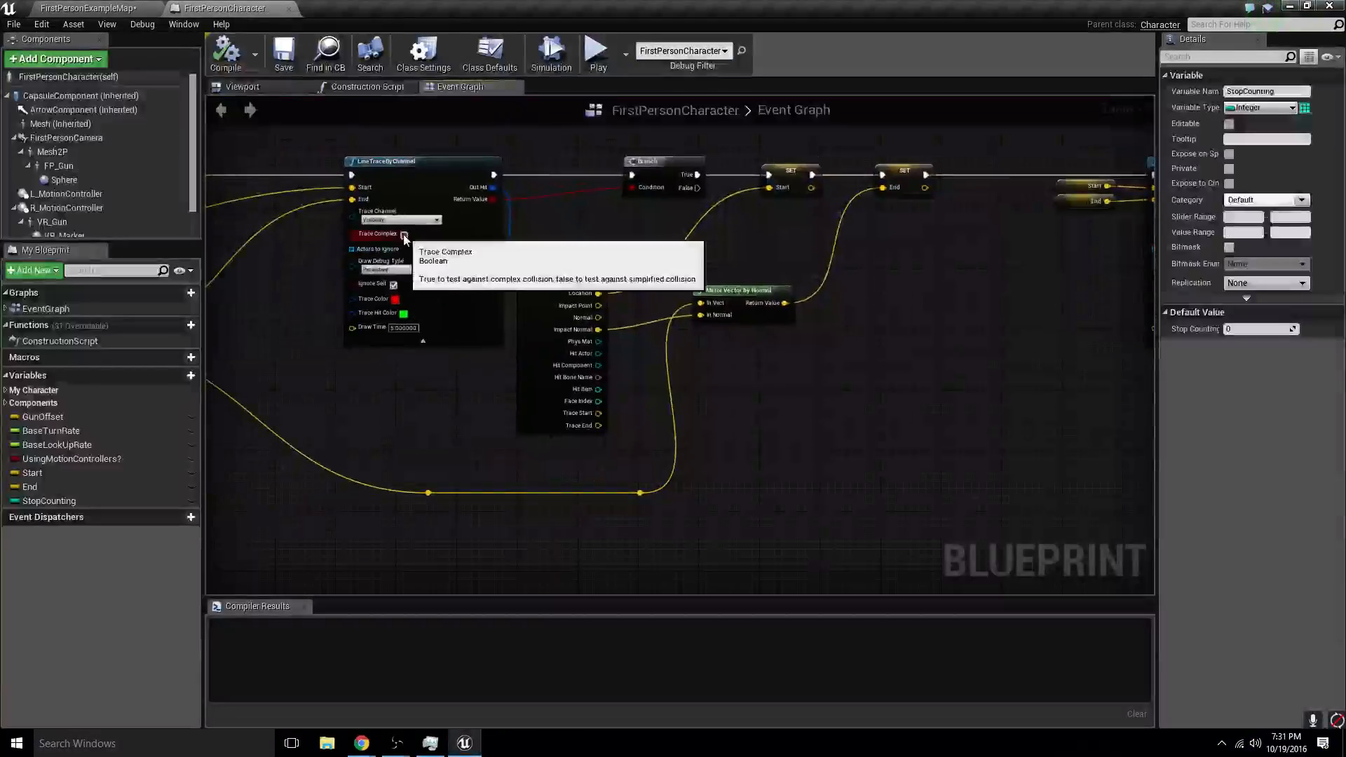
pyautogui.moveTo(603, 458)
pyautogui.mouseDown(button='right')
pyautogui.moveTo(441, 438)
pyautogui.moveTo(125, 455)
pyautogui.mouseUp(button='right')
pyautogui.moveTo(948, 532); pyautogui.dragTo(528, 199, button='right')
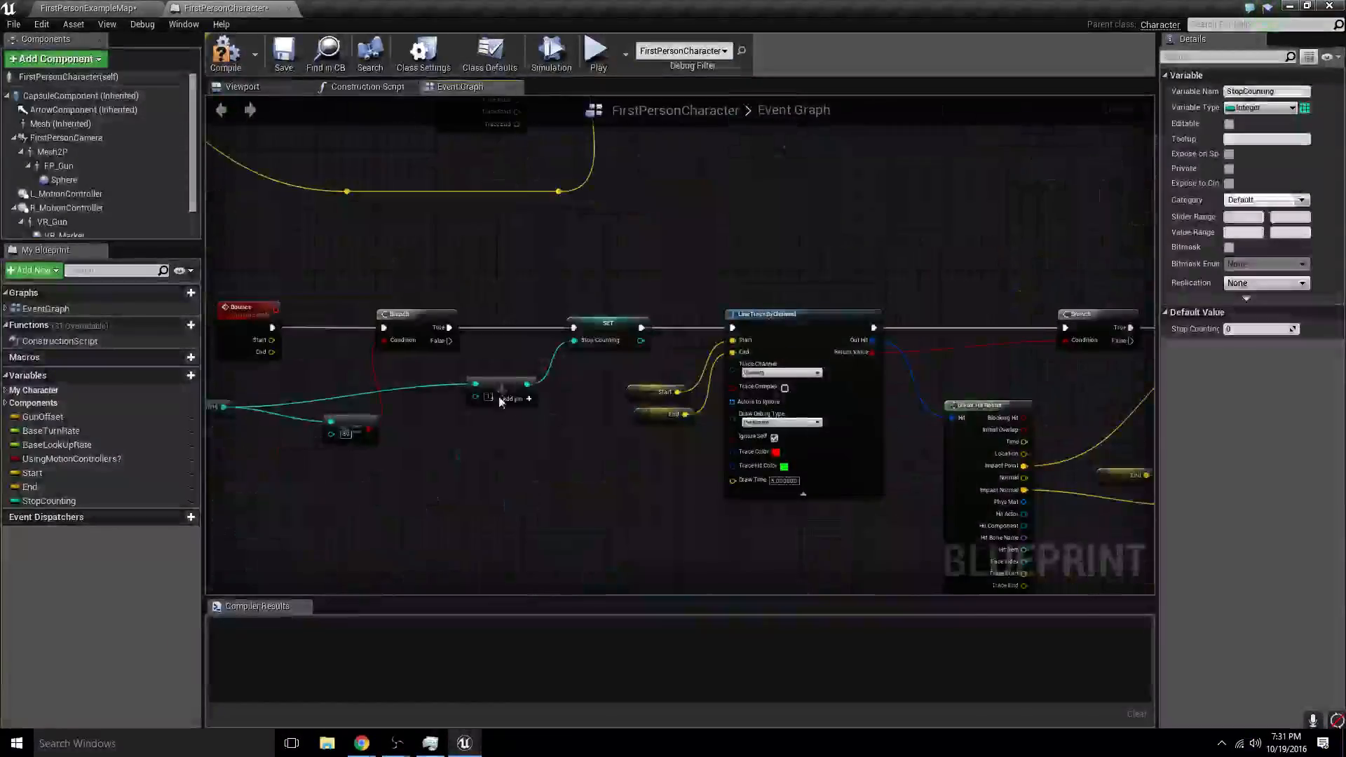
pyautogui.moveTo(499, 401); pyautogui.dragTo(454, 376, button='right')
pyautogui.click(740, 367)
pyautogui.moveTo(1019, 360)
pyautogui.mouseDown(button='right')
pyautogui.moveTo(606, 297)
pyautogui.moveTo(712, 377)
pyautogui.moveTo(766, 374)
pyautogui.mouseUp(button='right')
pyautogui.click(284, 60)
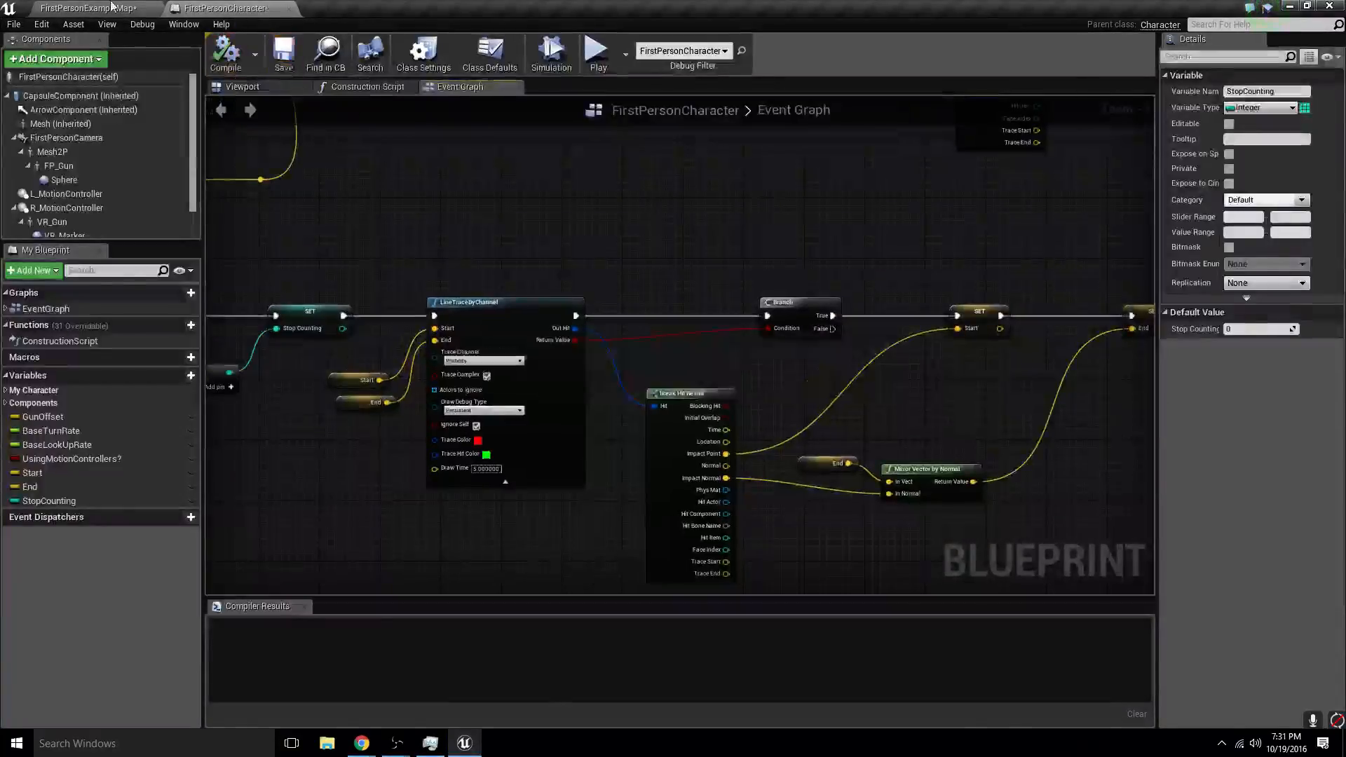
# - Play-test the level with complex tracing by walking through the corridor and firing, and end the session
pyautogui.click(670, 56)
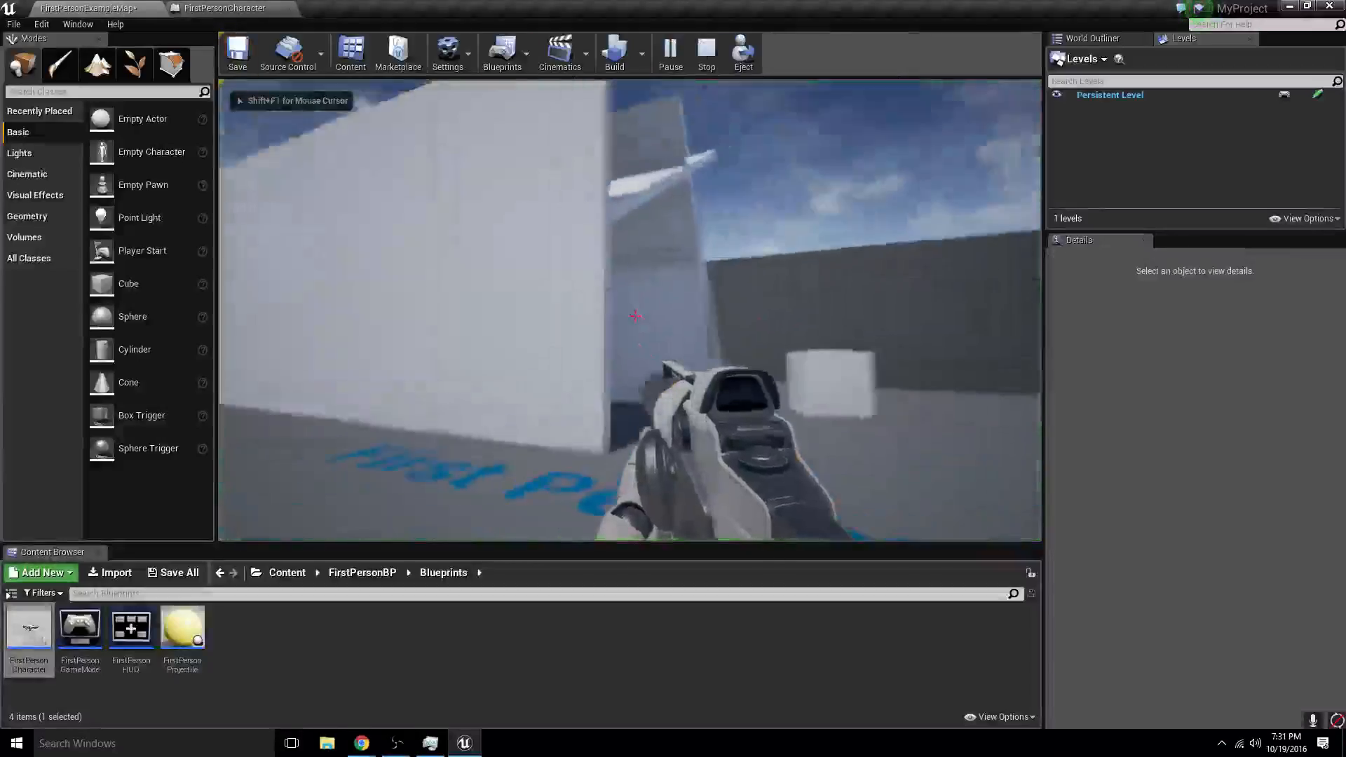
pyautogui.press('w')
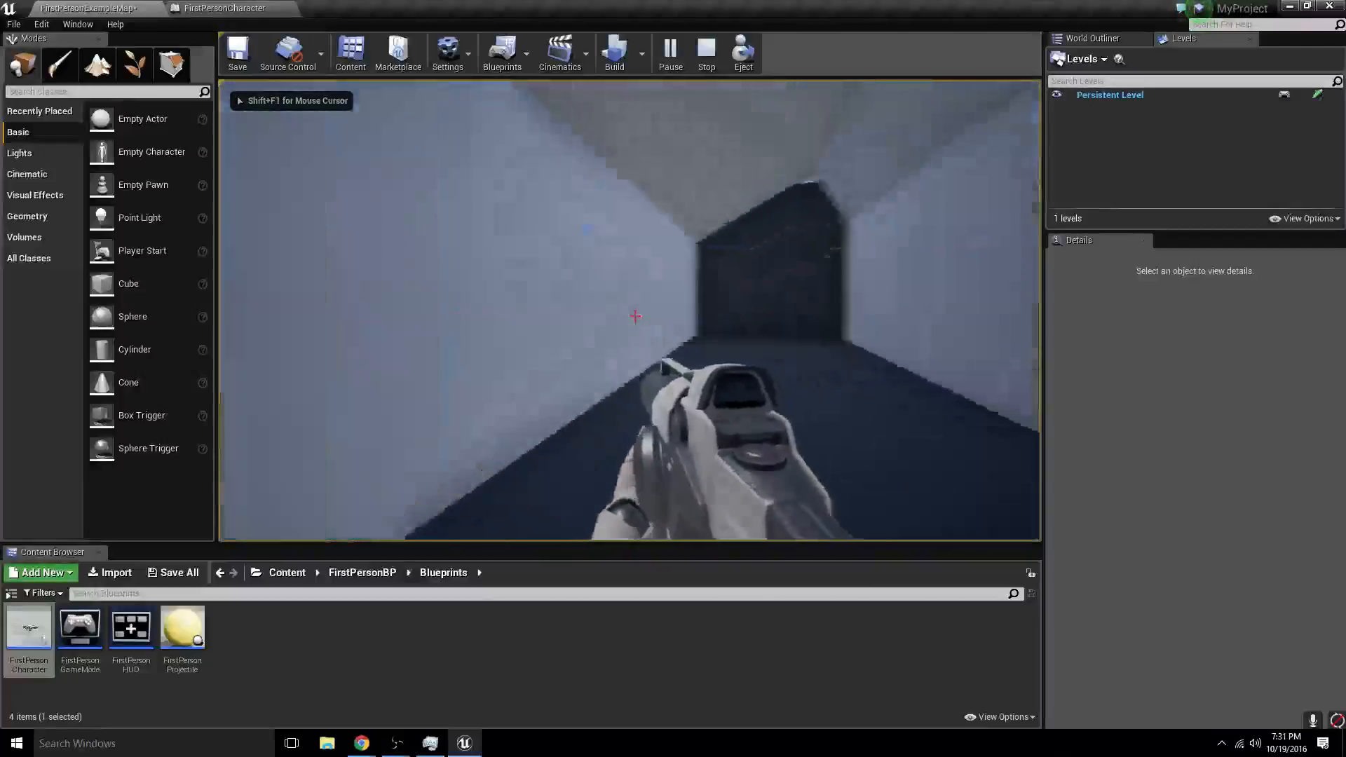
pyautogui.press('w')
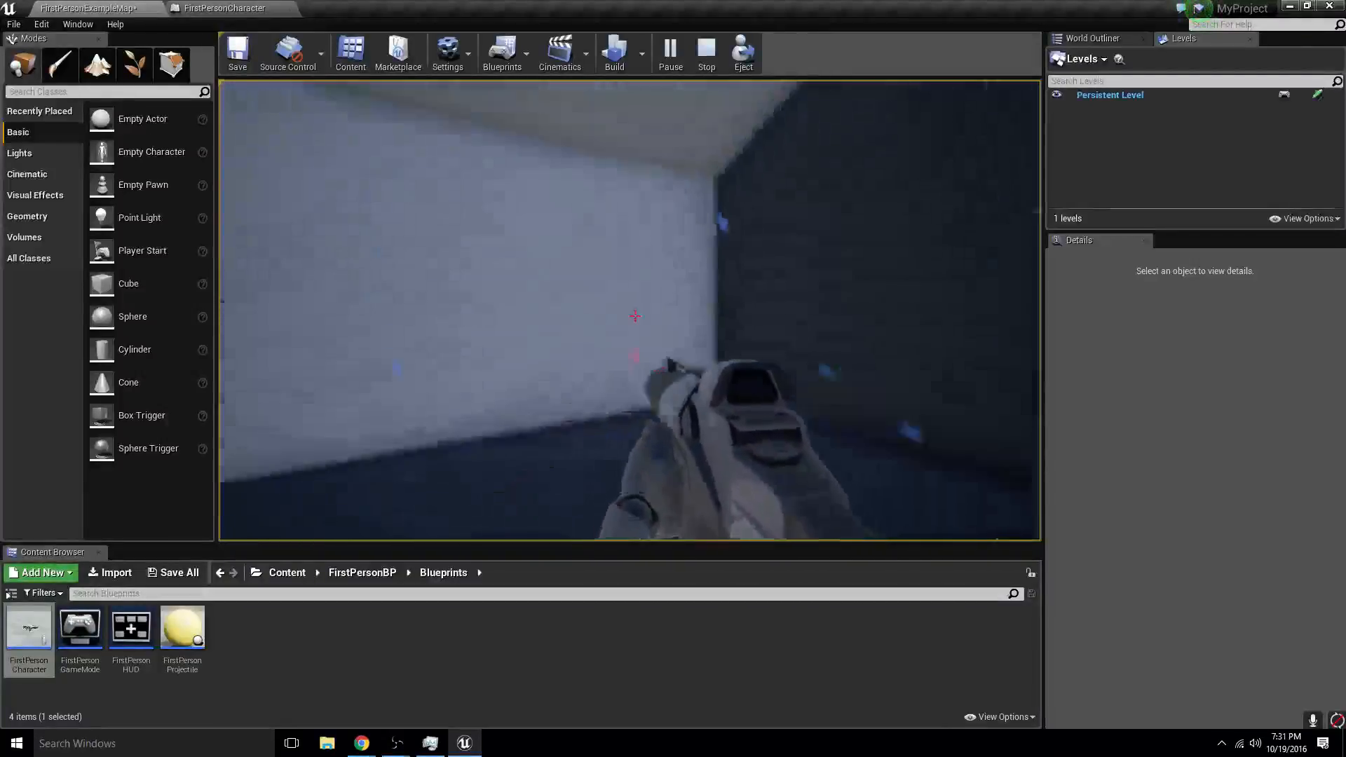
pyautogui.press('w')
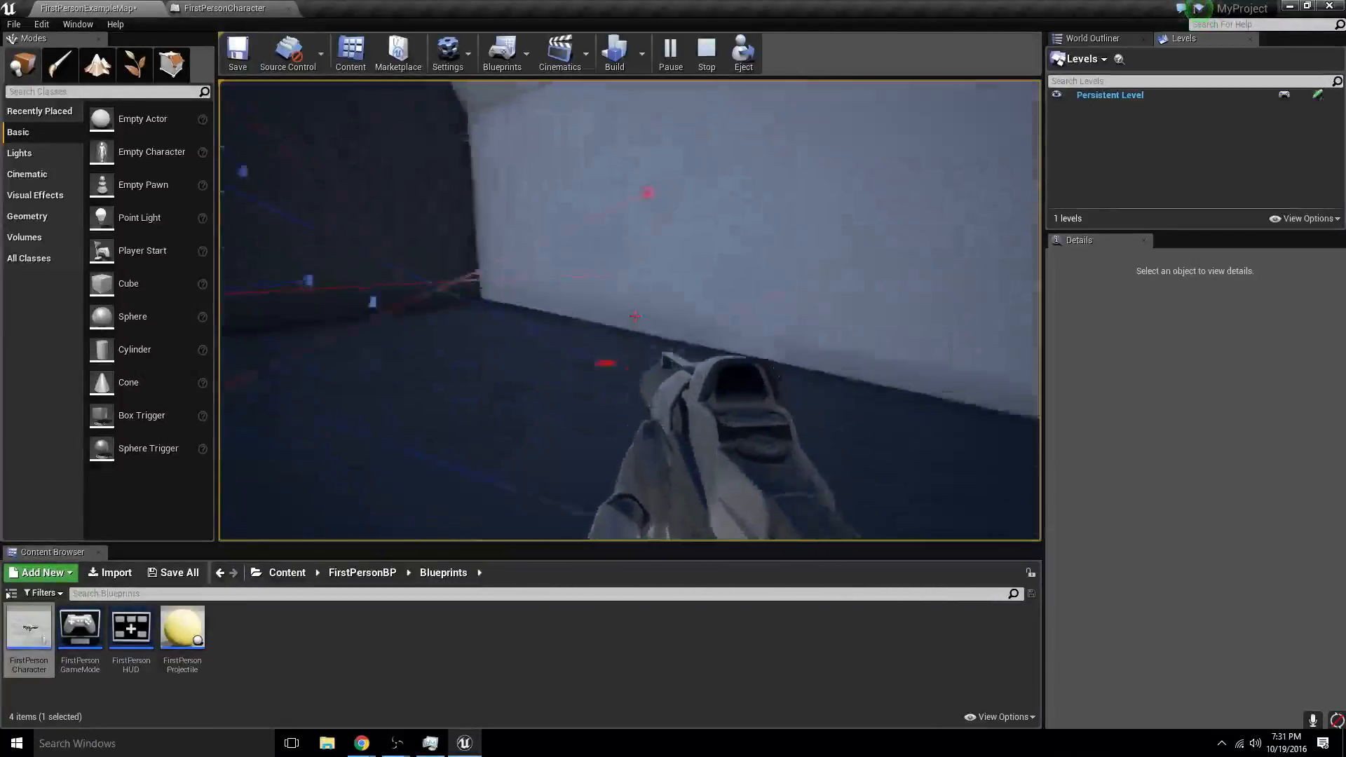
pyautogui.press('w')
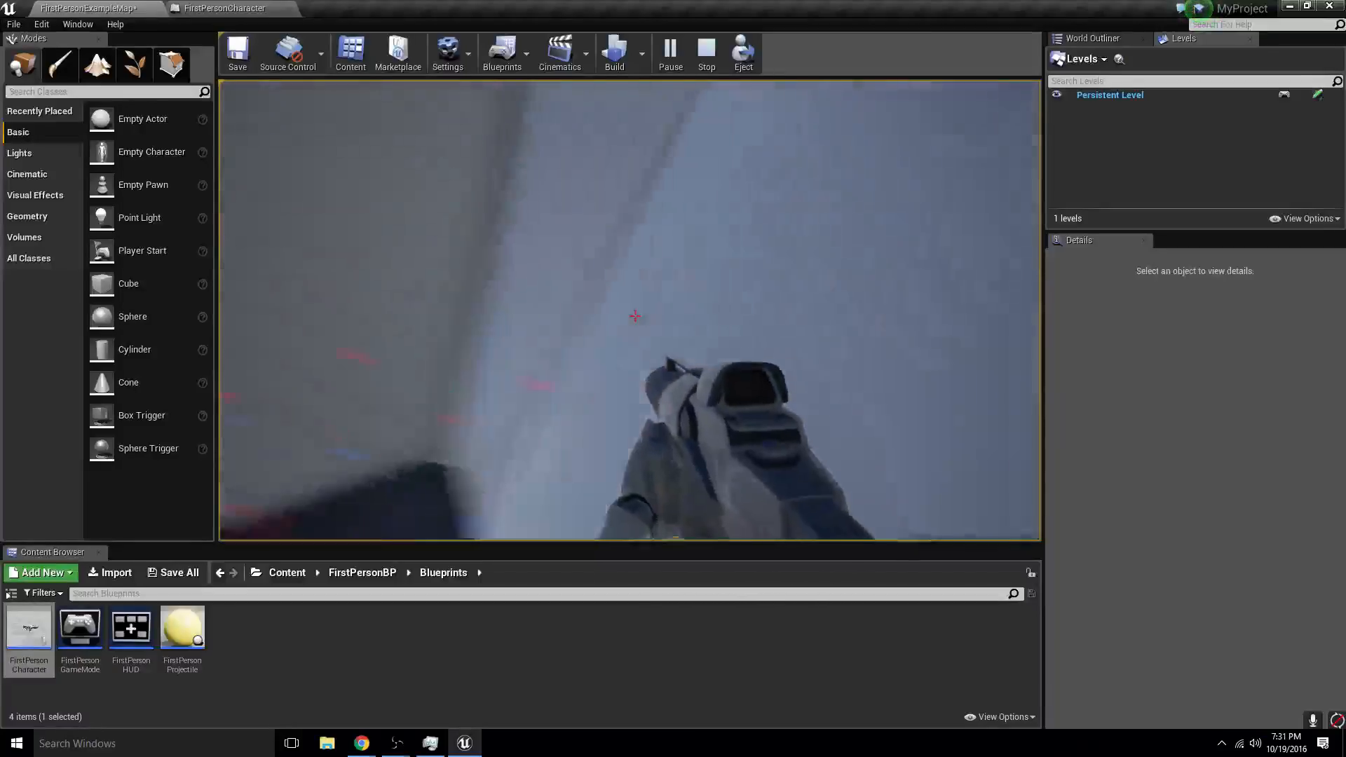
pyautogui.press('w')
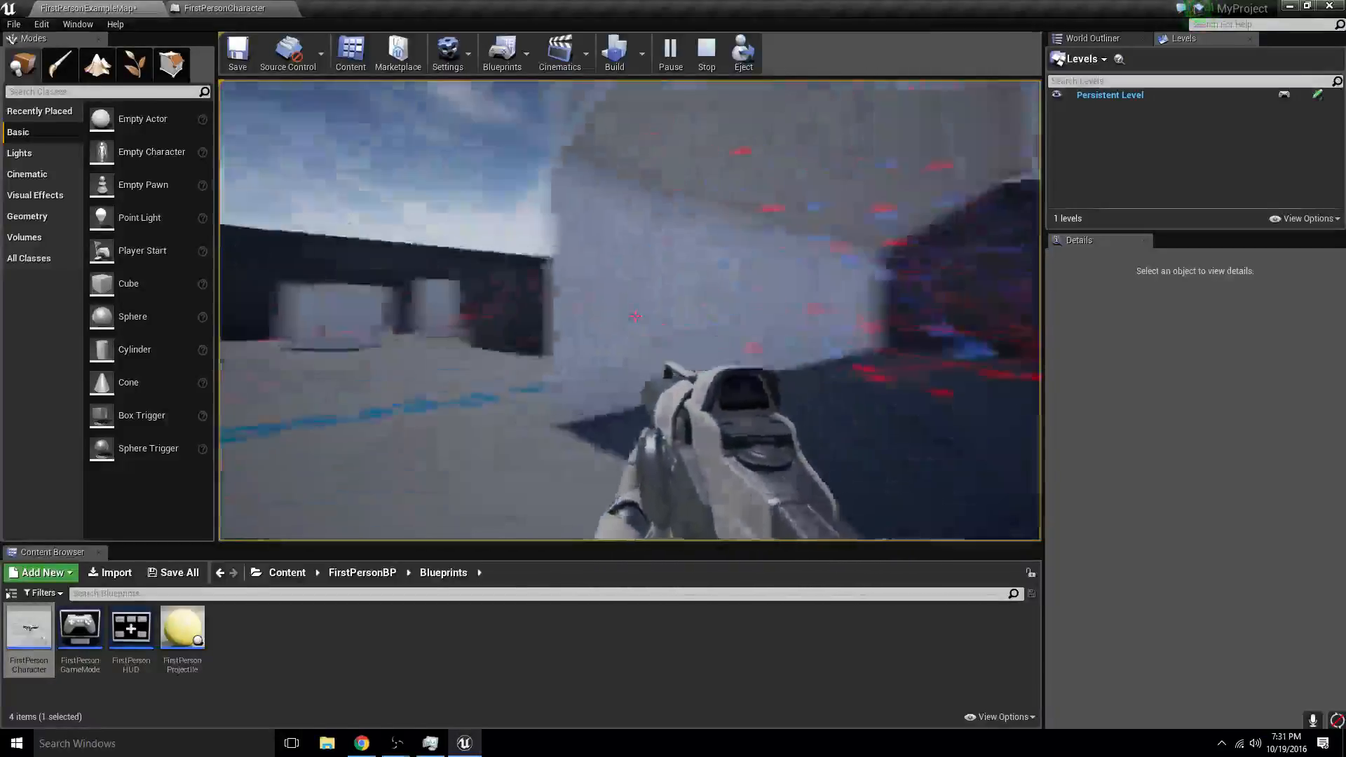
pyautogui.press('w')
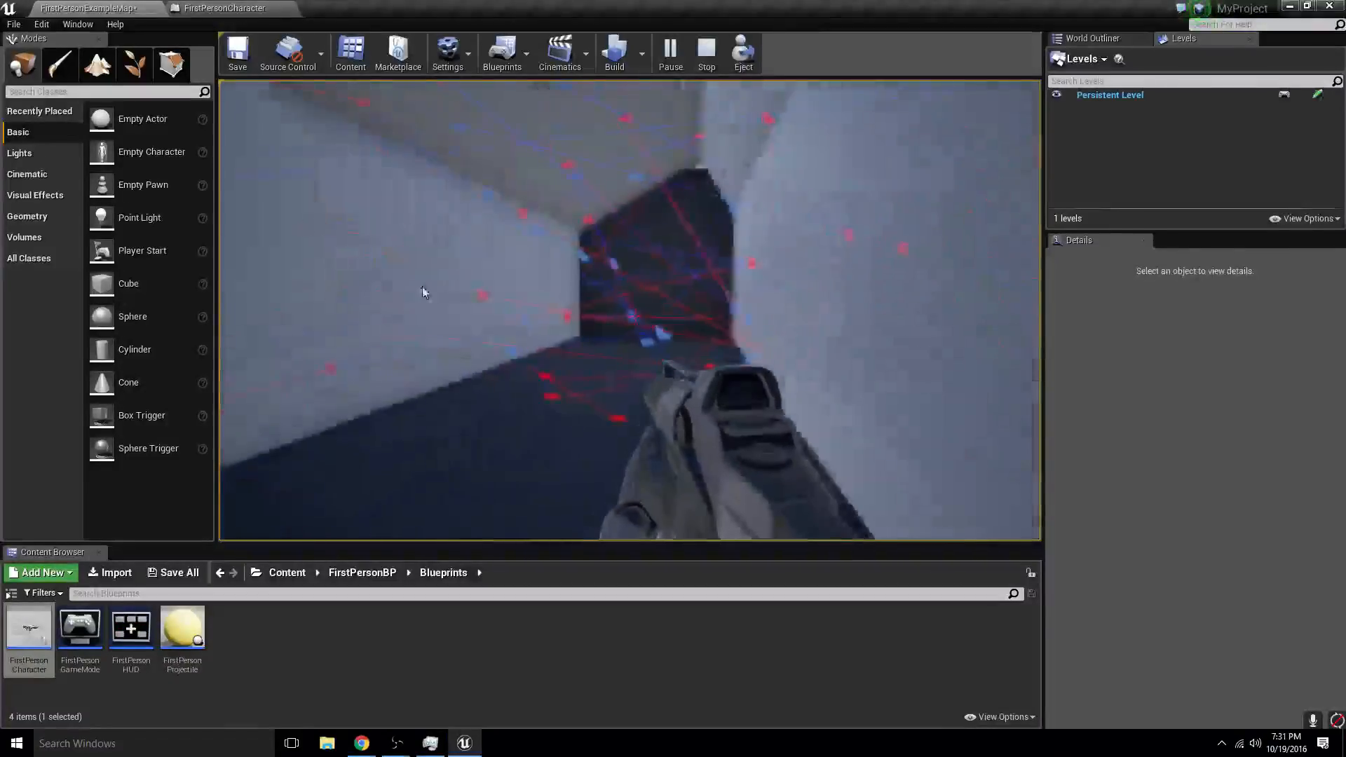
pyautogui.press('Escape')
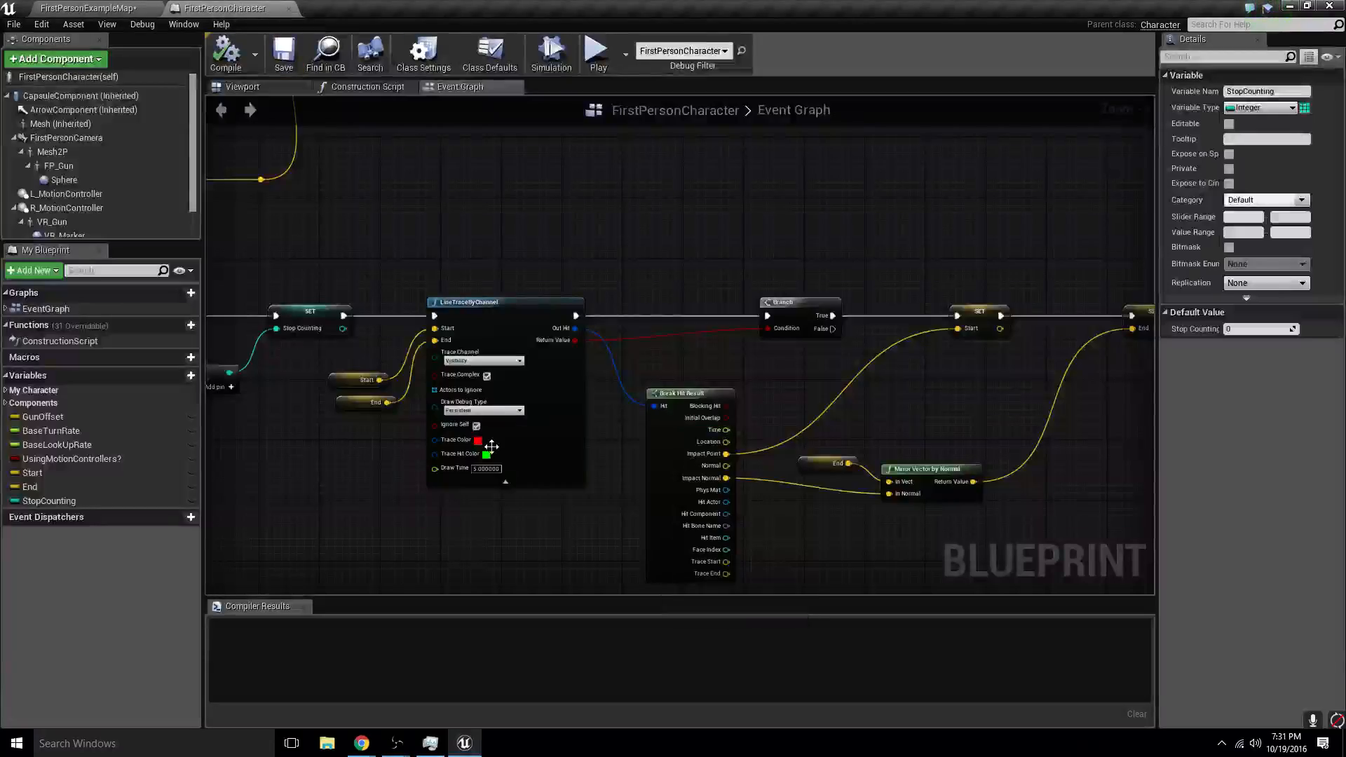
# - Set the Bounce LineTraceByChannel node's Trace Color to cyan with hue 182, saturation 1.0 and value 0.96
pyautogui.click(477, 440)
pyautogui.click(591, 409)
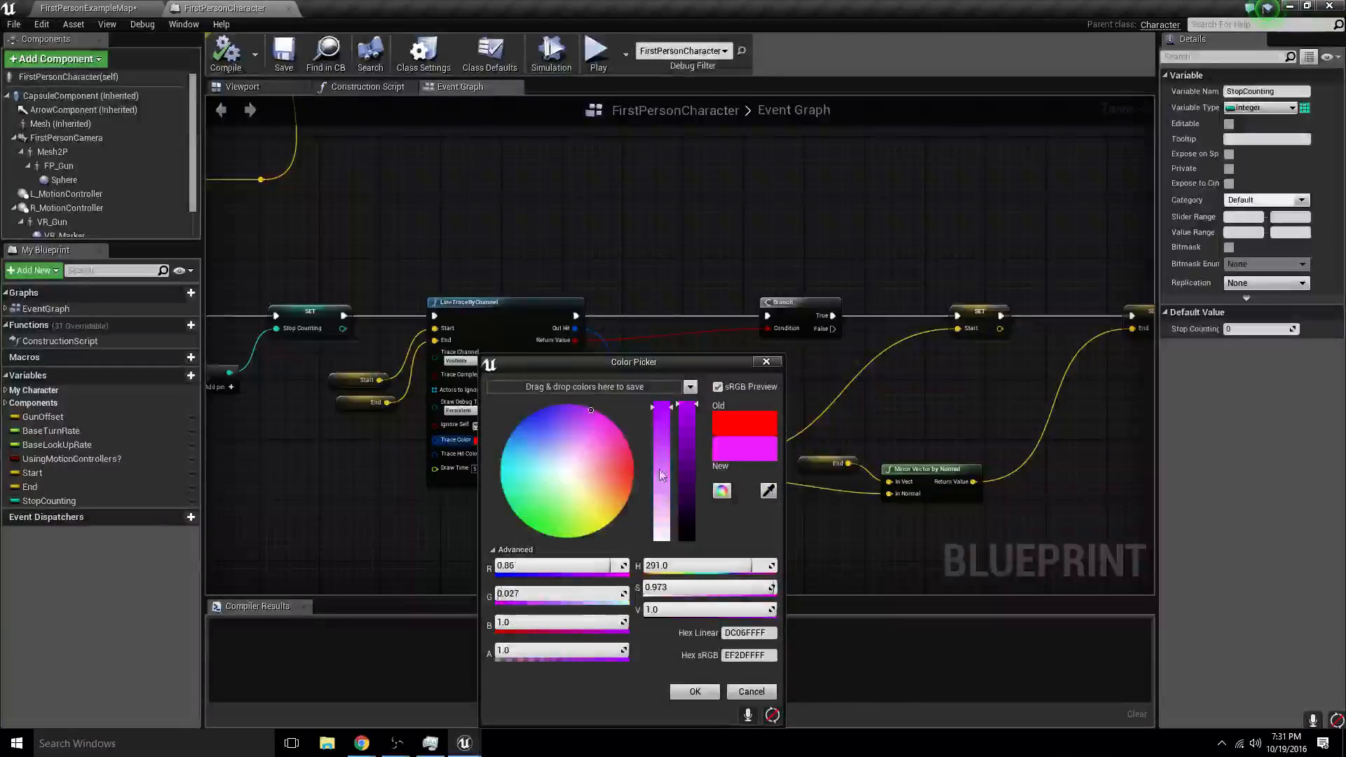
pyautogui.click(684, 410)
pyautogui.moveTo(537, 503); pyautogui.dragTo(487, 475)
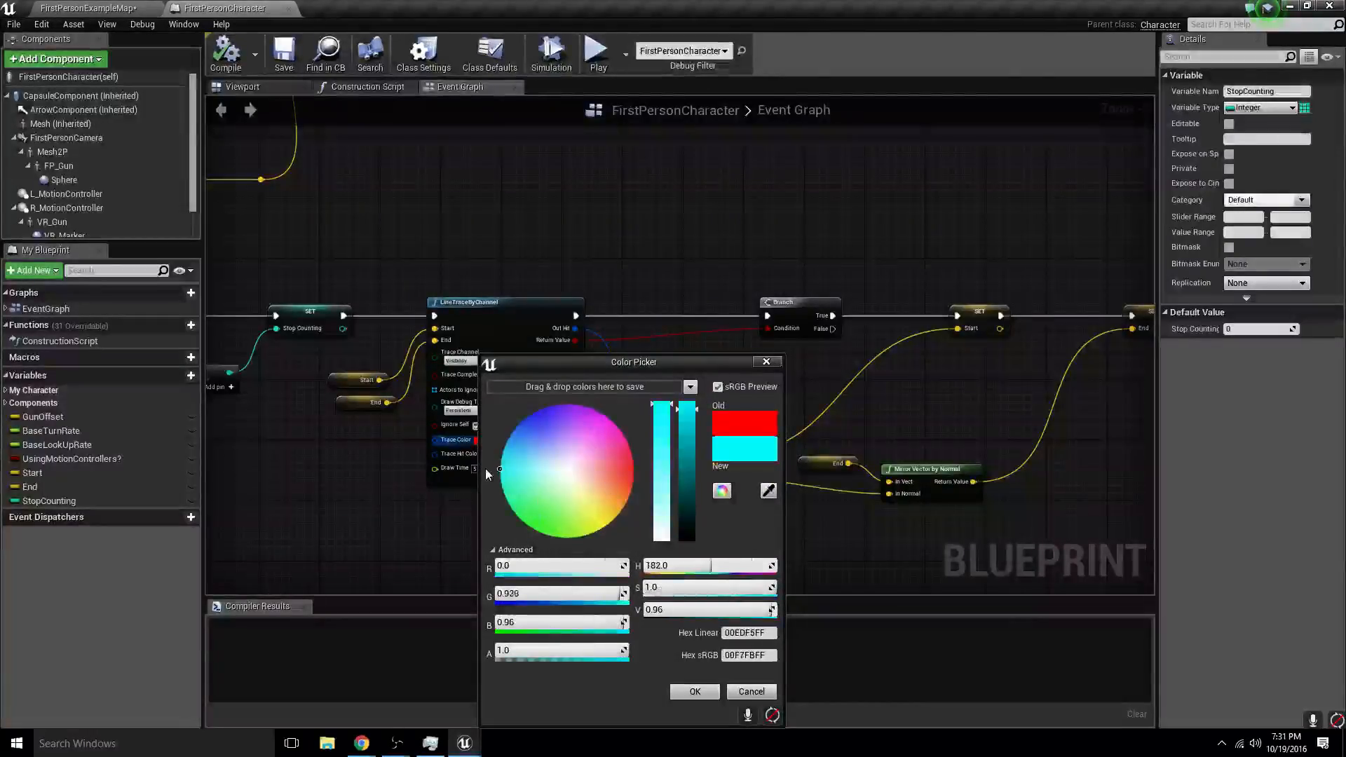
pyautogui.click(694, 691)
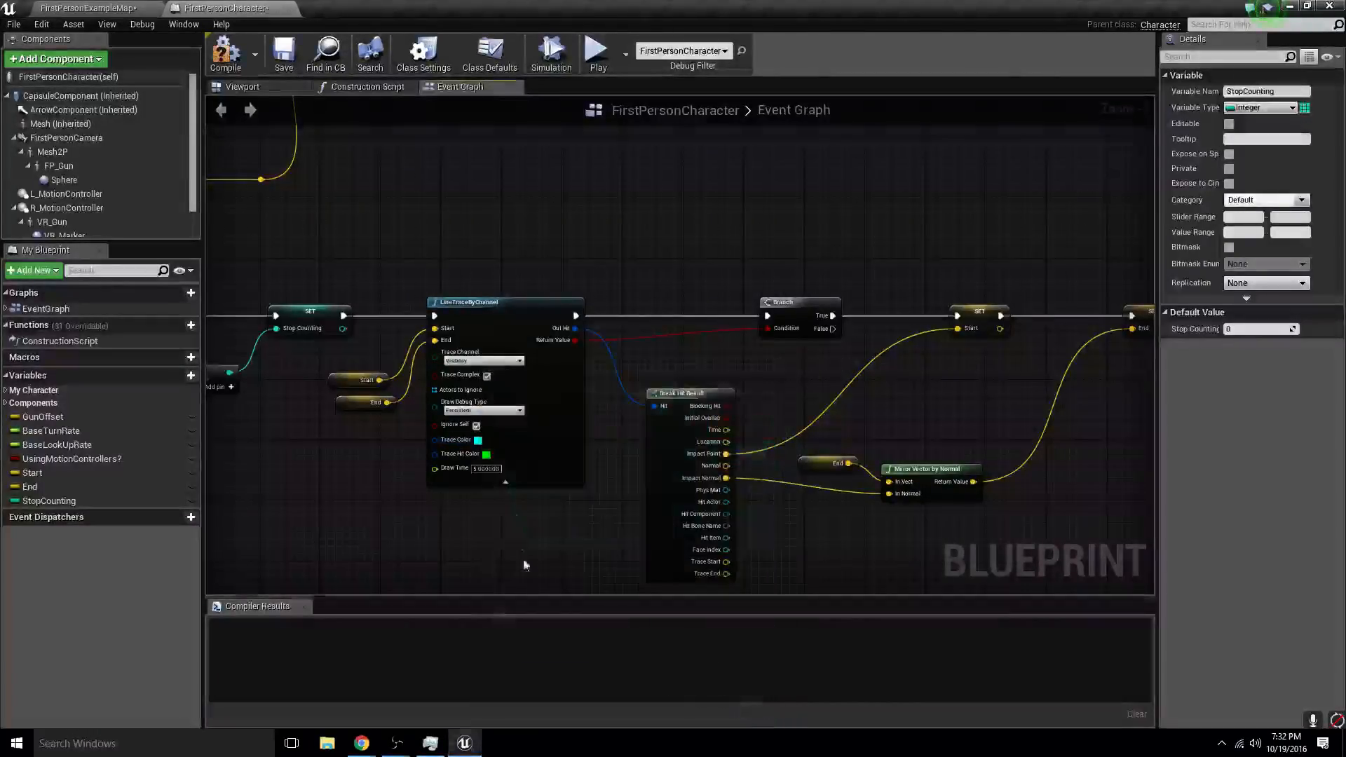
# - Set the Bounce LineTraceByChannel node's Trace Hit Color to magenta with hue 300, saturation 0.99 and value 1.0
pyautogui.click(486, 456)
pyautogui.click(606, 414)
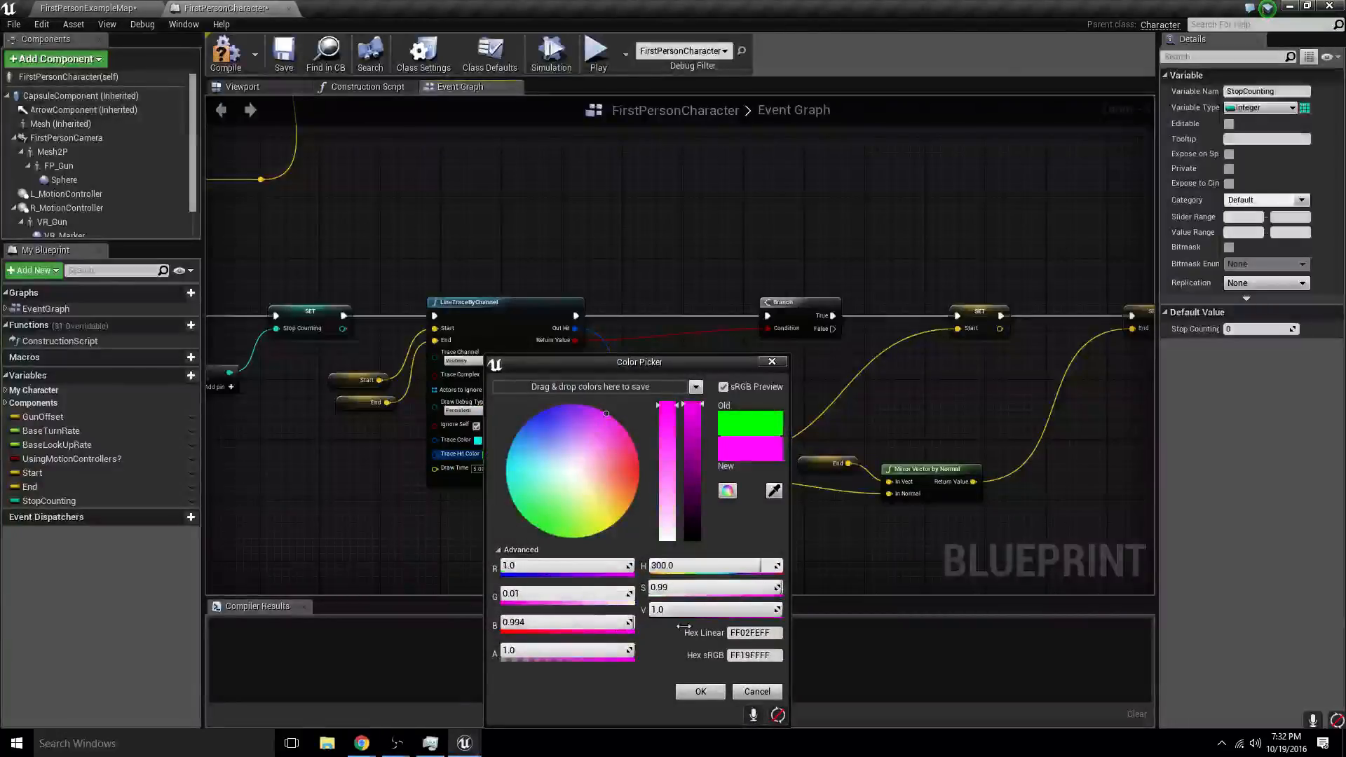
pyautogui.click(701, 691)
# - Play-test FirstPersonExampleMap by firing around the corridor entrance to check the new bounce trace colors, and end the session
pyautogui.click(91, 7)
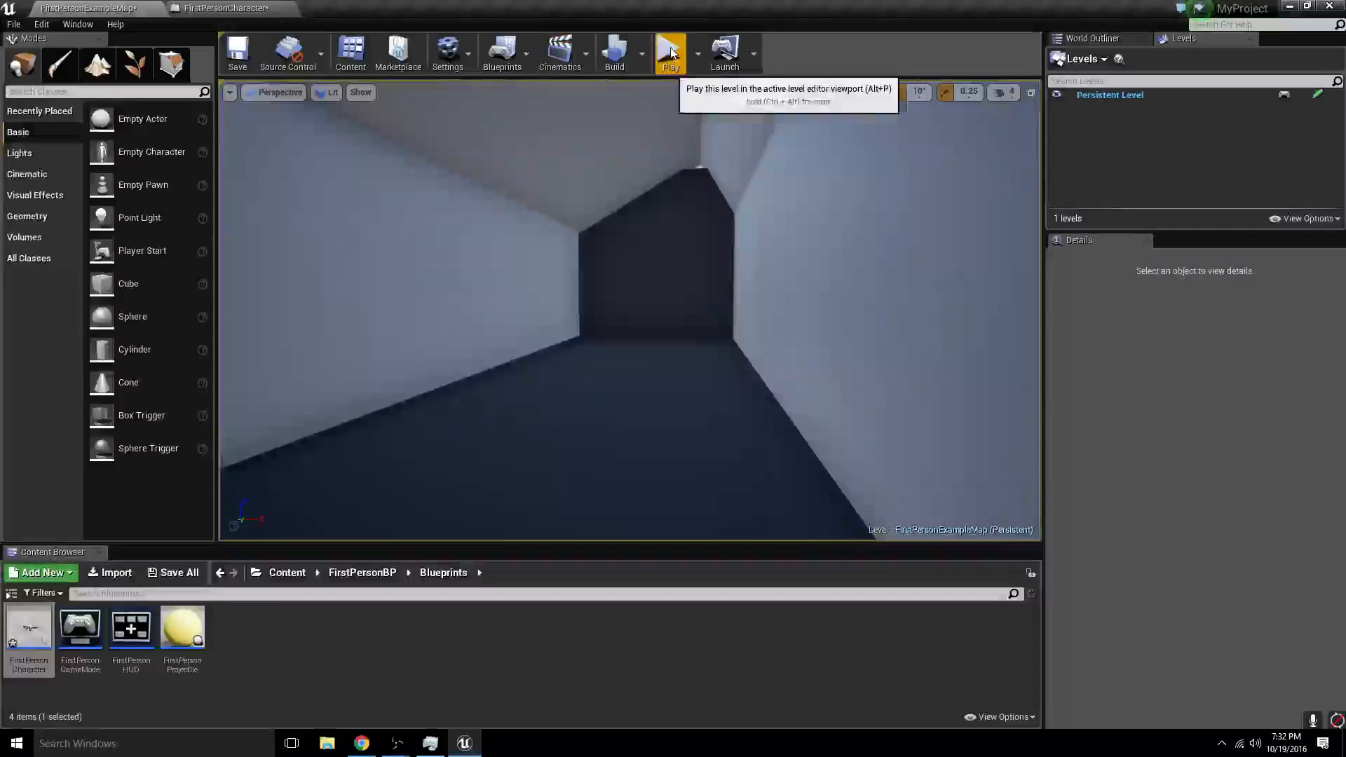
pyautogui.click(671, 53)
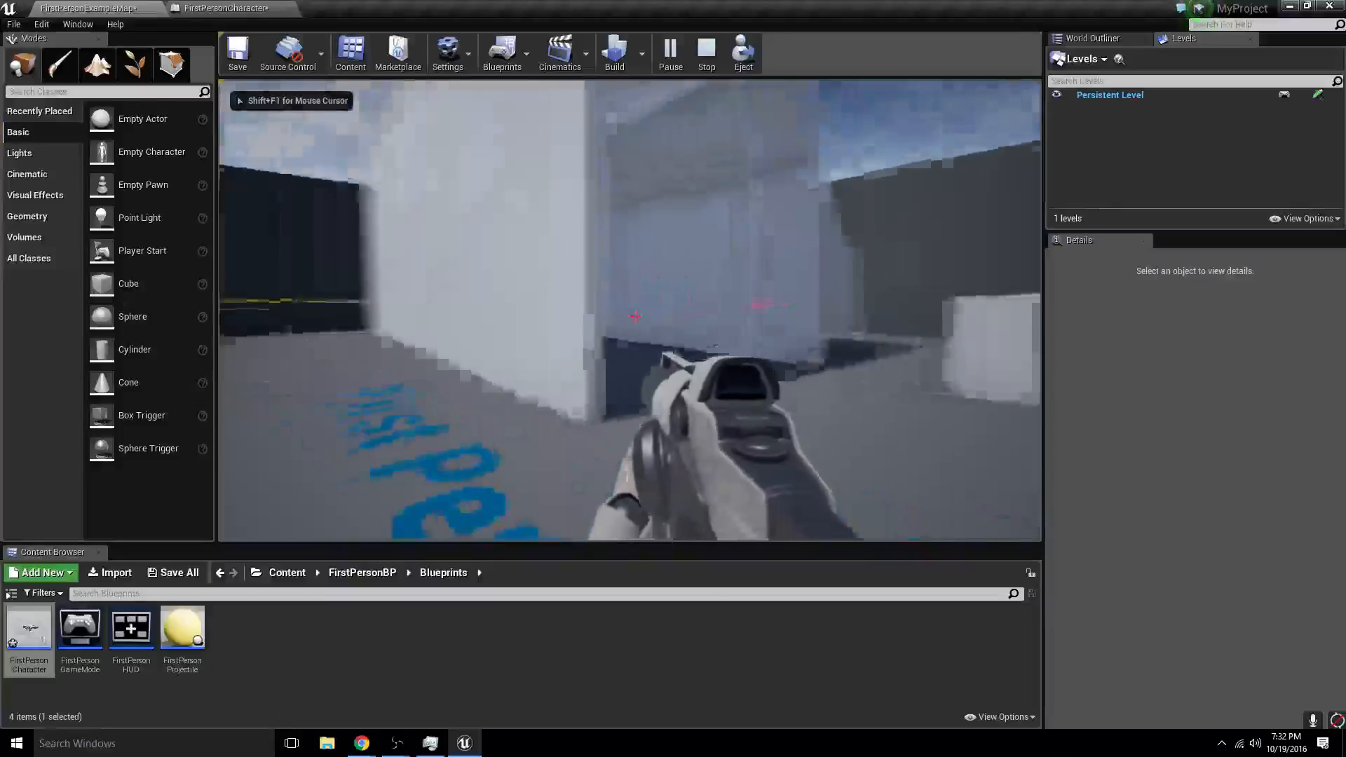
pyautogui.press('w')
pyautogui.click(634, 316)
pyautogui.click(634, 316)
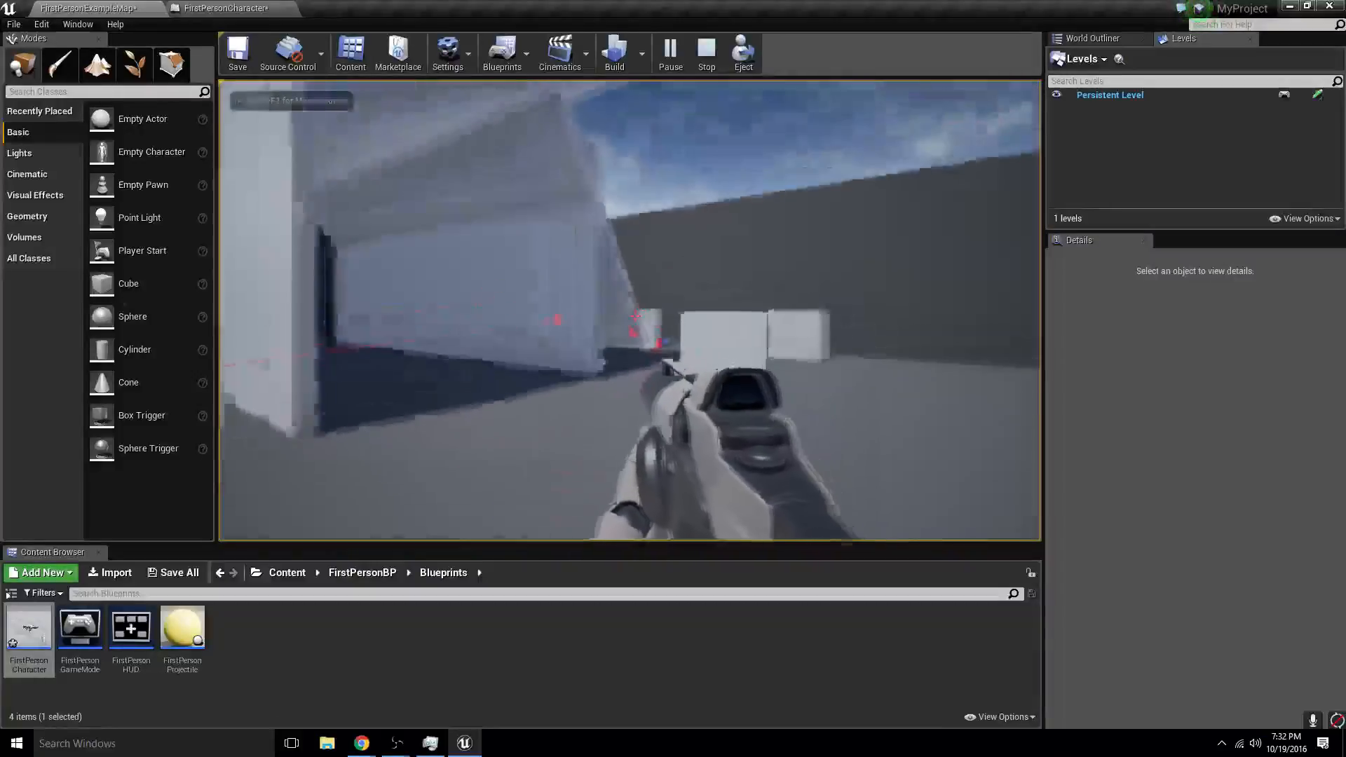
pyautogui.press('s')
pyautogui.click(634, 316)
pyautogui.press('w')
pyautogui.click(634, 316)
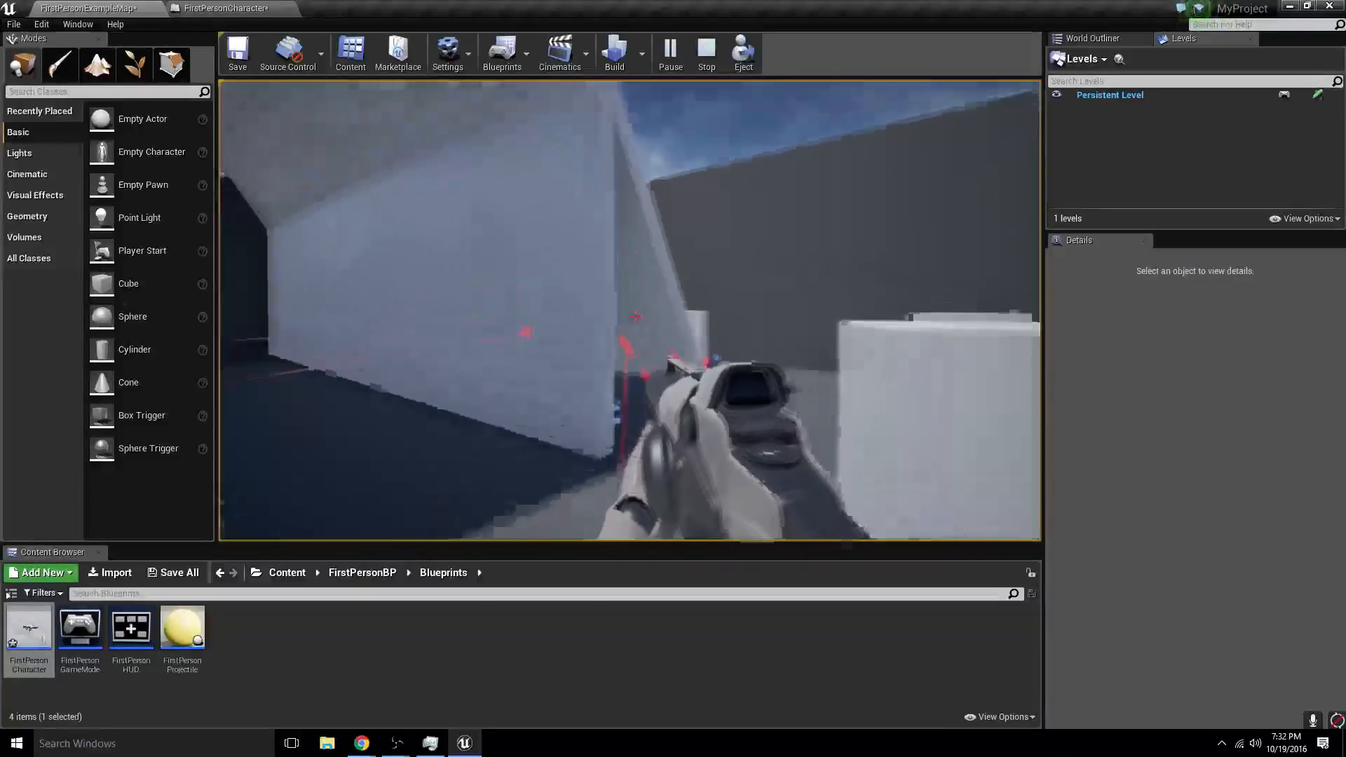
pyautogui.press('w')
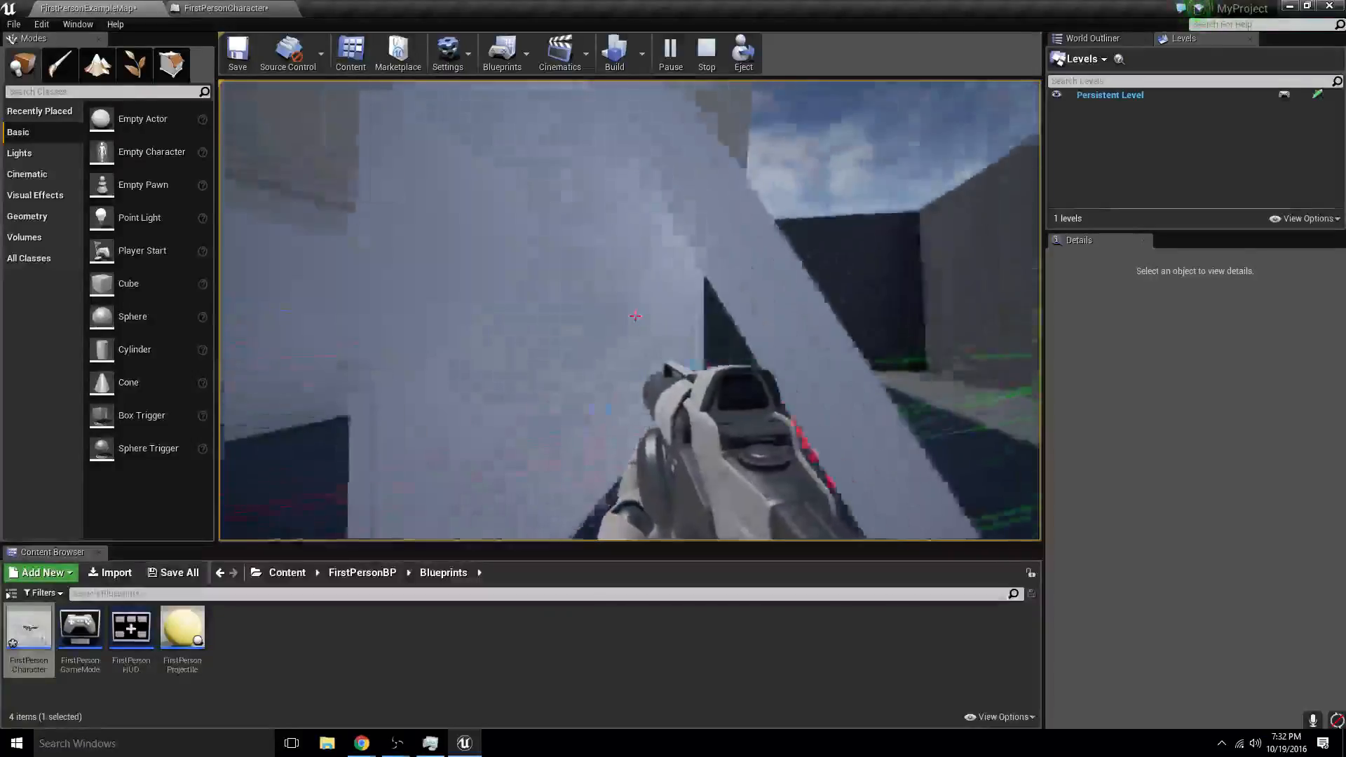
pyautogui.press('Escape')
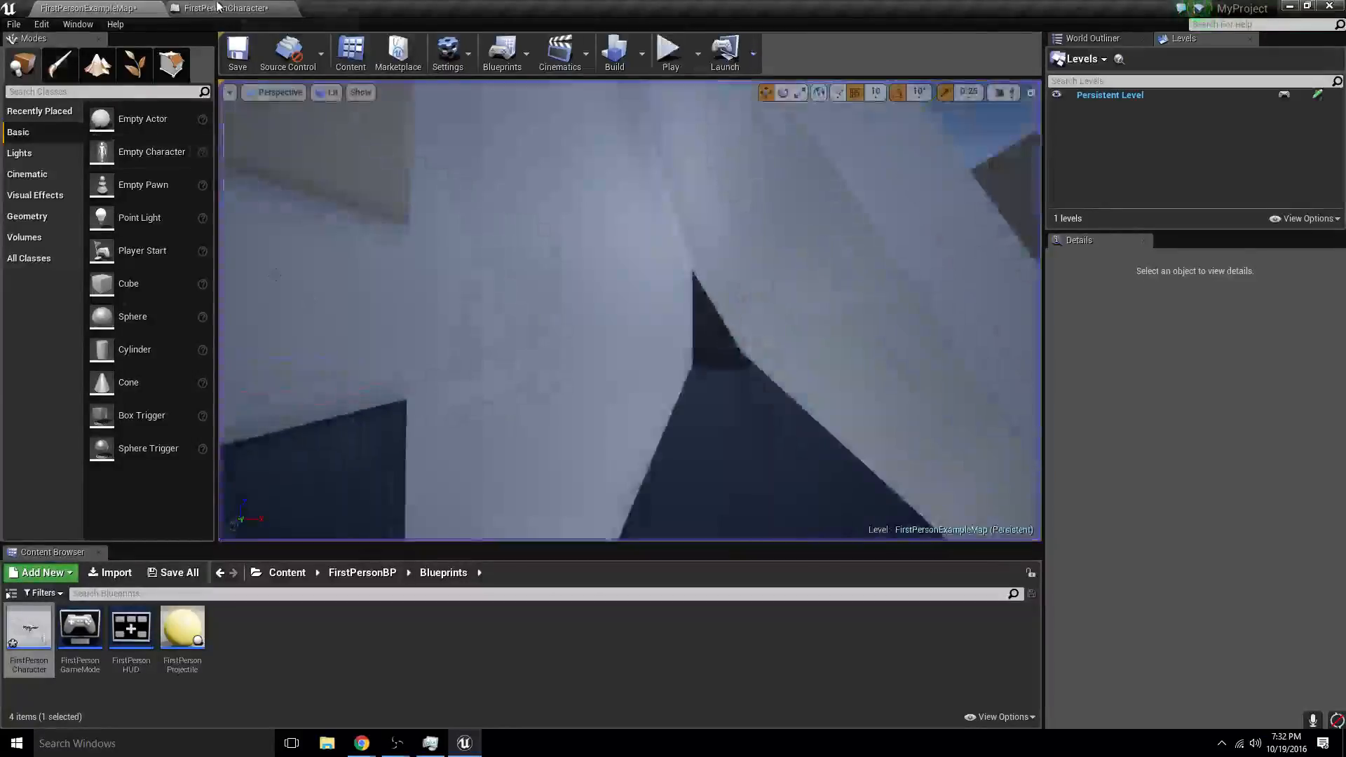
# - Rewire the StopCounting setter's execution input to the False output of the Branch after the Bounce event, and save the blueprint
pyautogui.click(218, 7)
pyautogui.moveTo(266, 434); pyautogui.dragTo(626, 442, button='right')
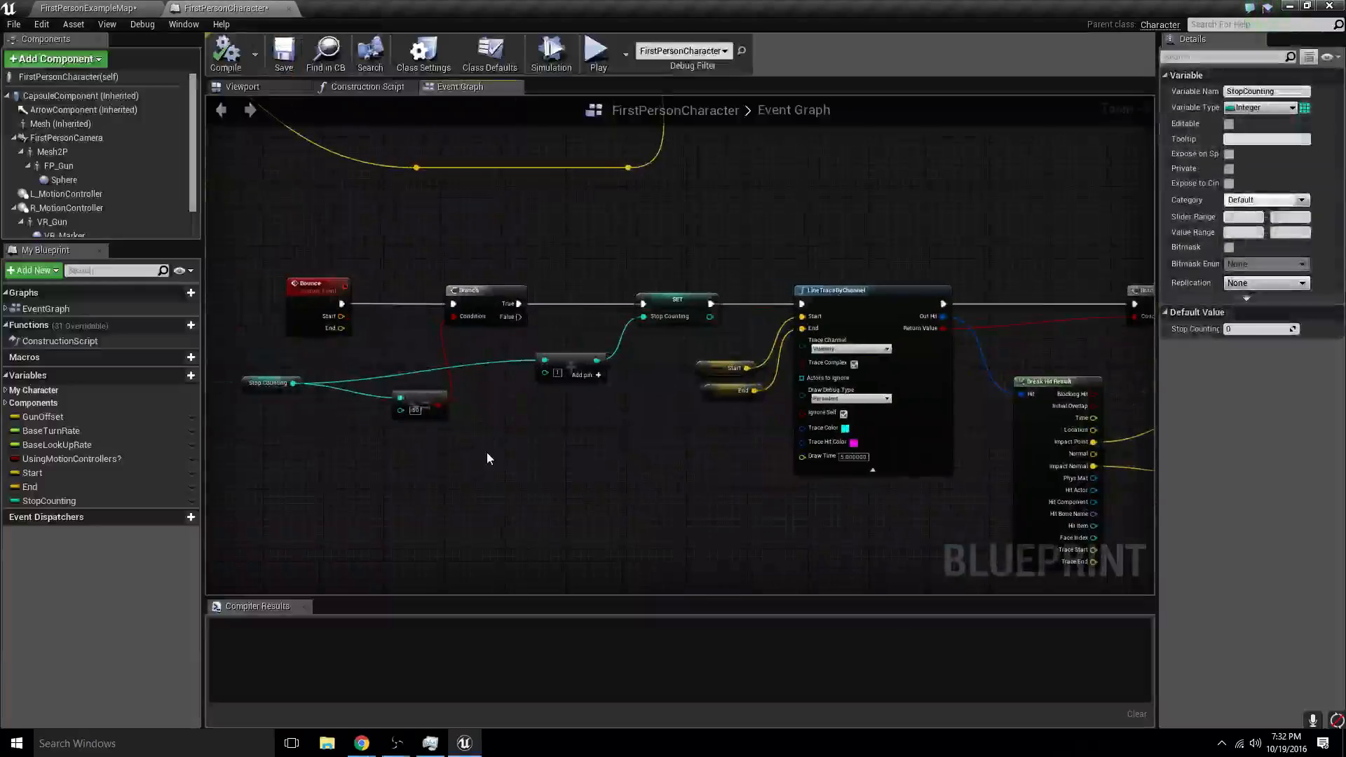
pyautogui.scroll(1, 435, 403)
pyautogui.moveTo(526, 307); pyautogui.dragTo(667, 293)
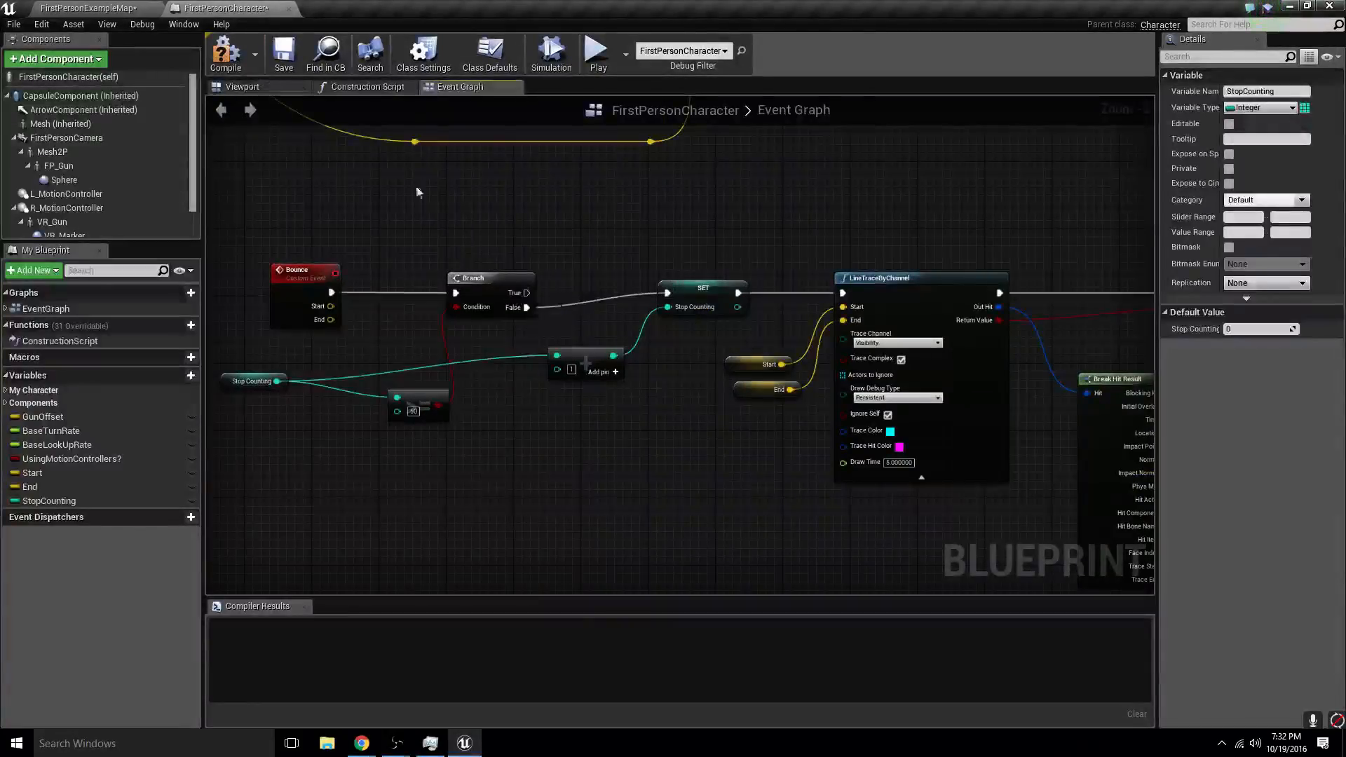
pyautogui.click(283, 53)
# - Play-test FirstPersonExampleMap by firing bouncing traces inside the corridor and around its entrance, and end the session
pyautogui.click(79, 7)
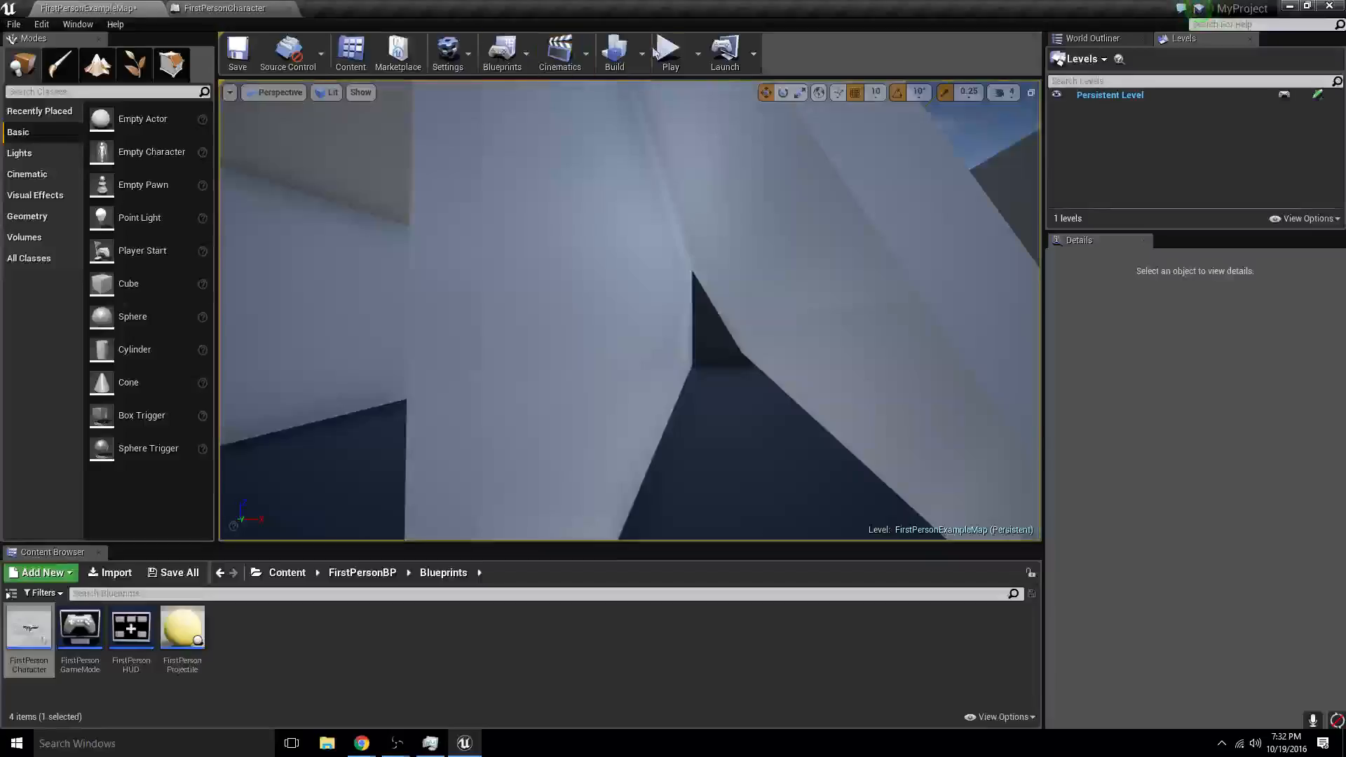
pyautogui.click(655, 51)
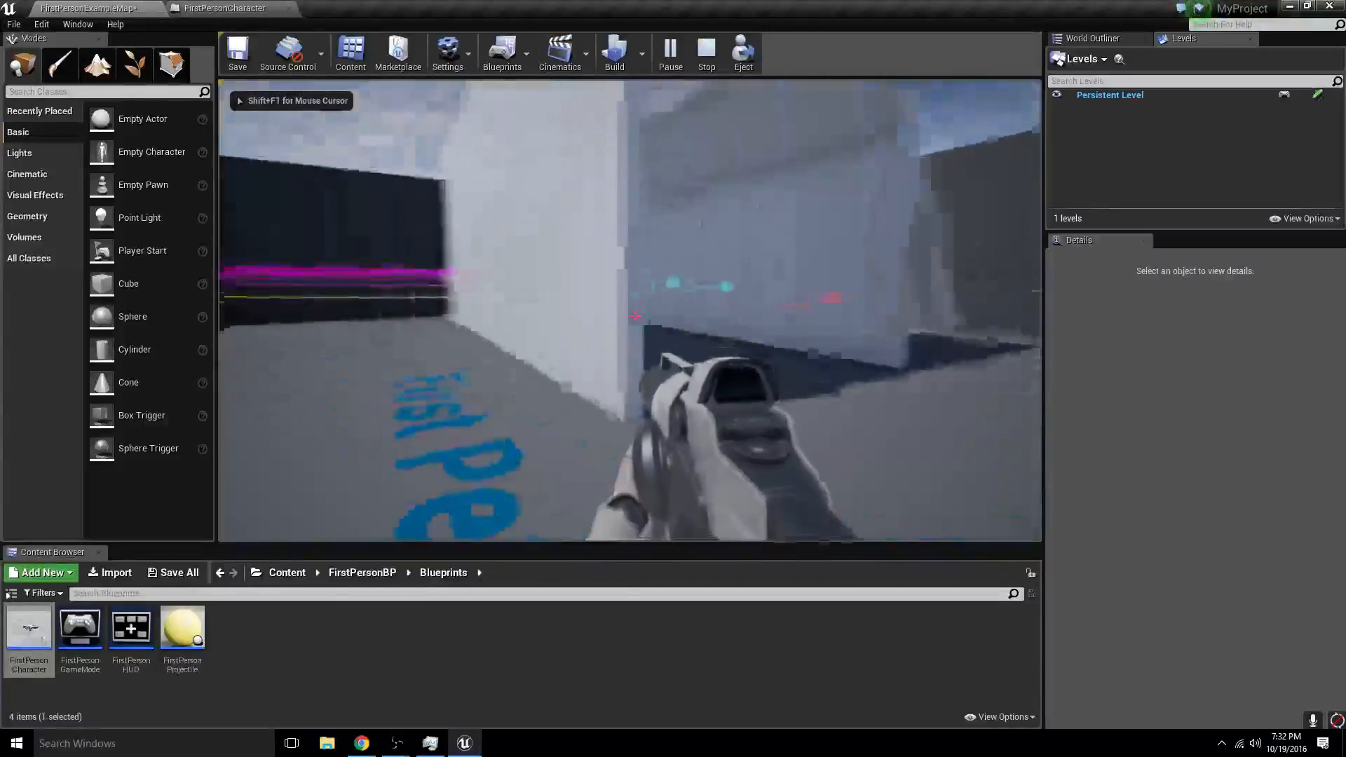
pyautogui.press('w')
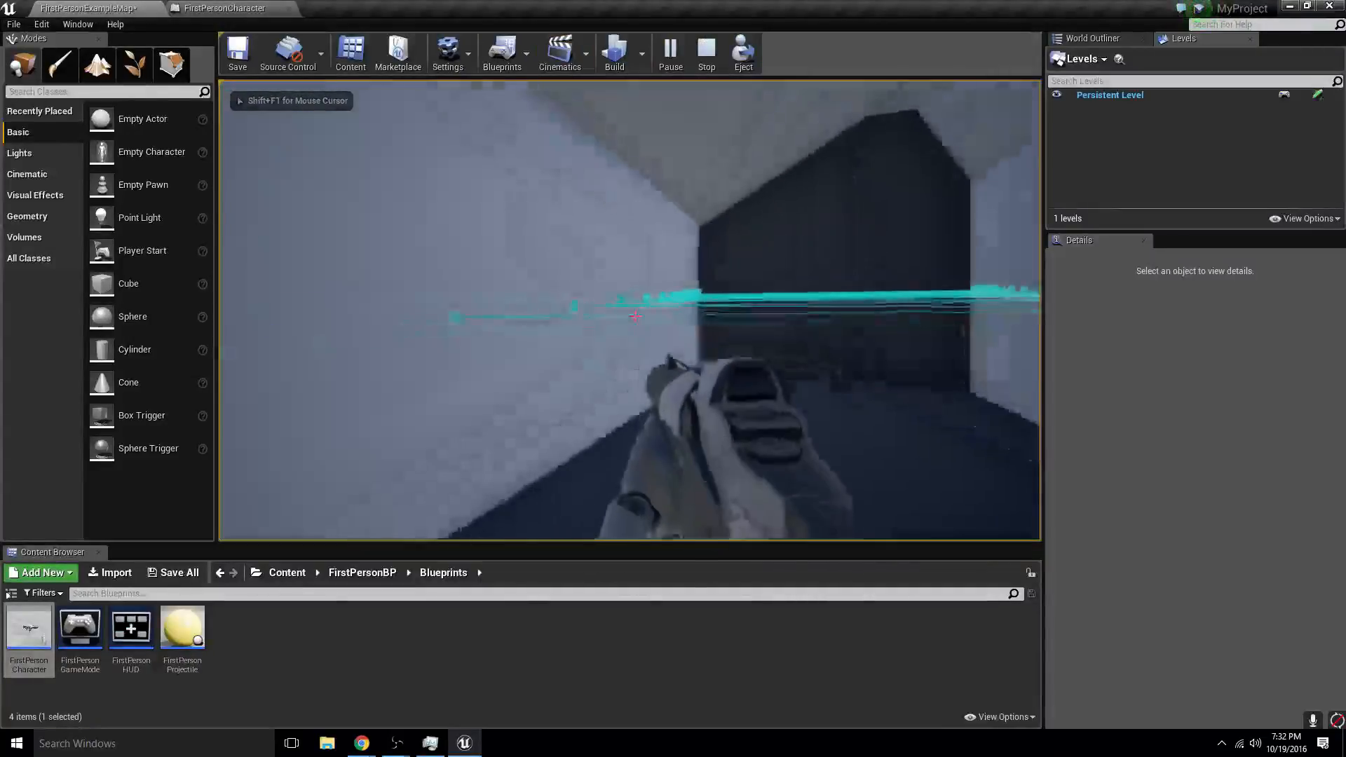
pyautogui.press('w')
pyautogui.press('s')
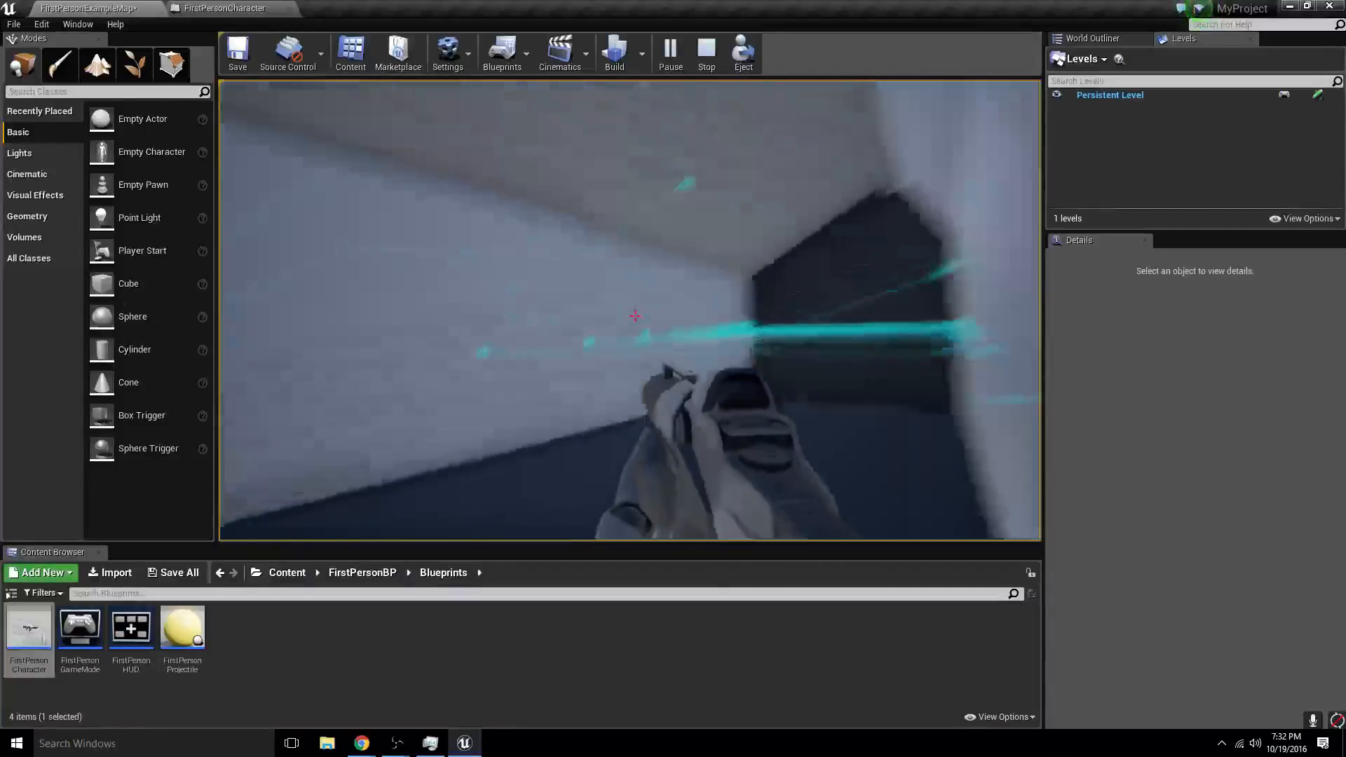
pyautogui.press('s')
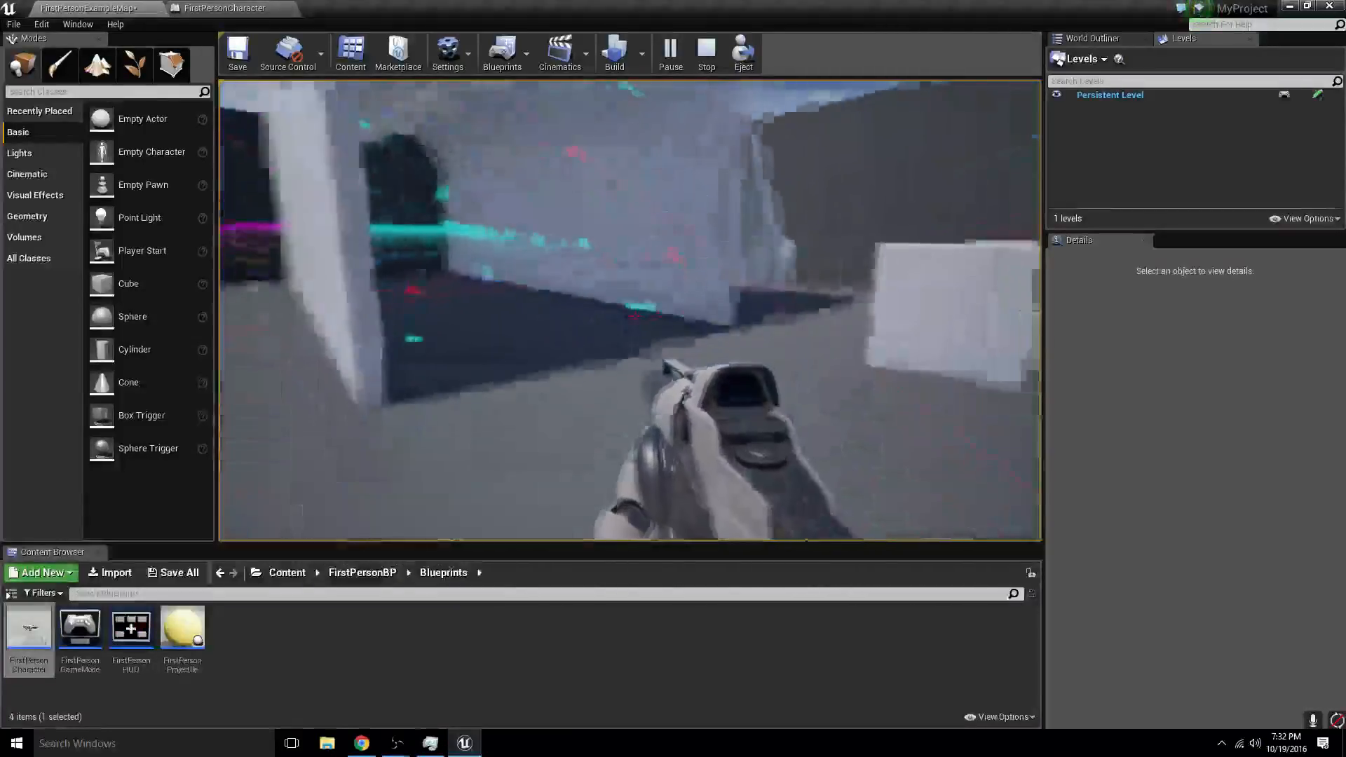
pyautogui.press('w')
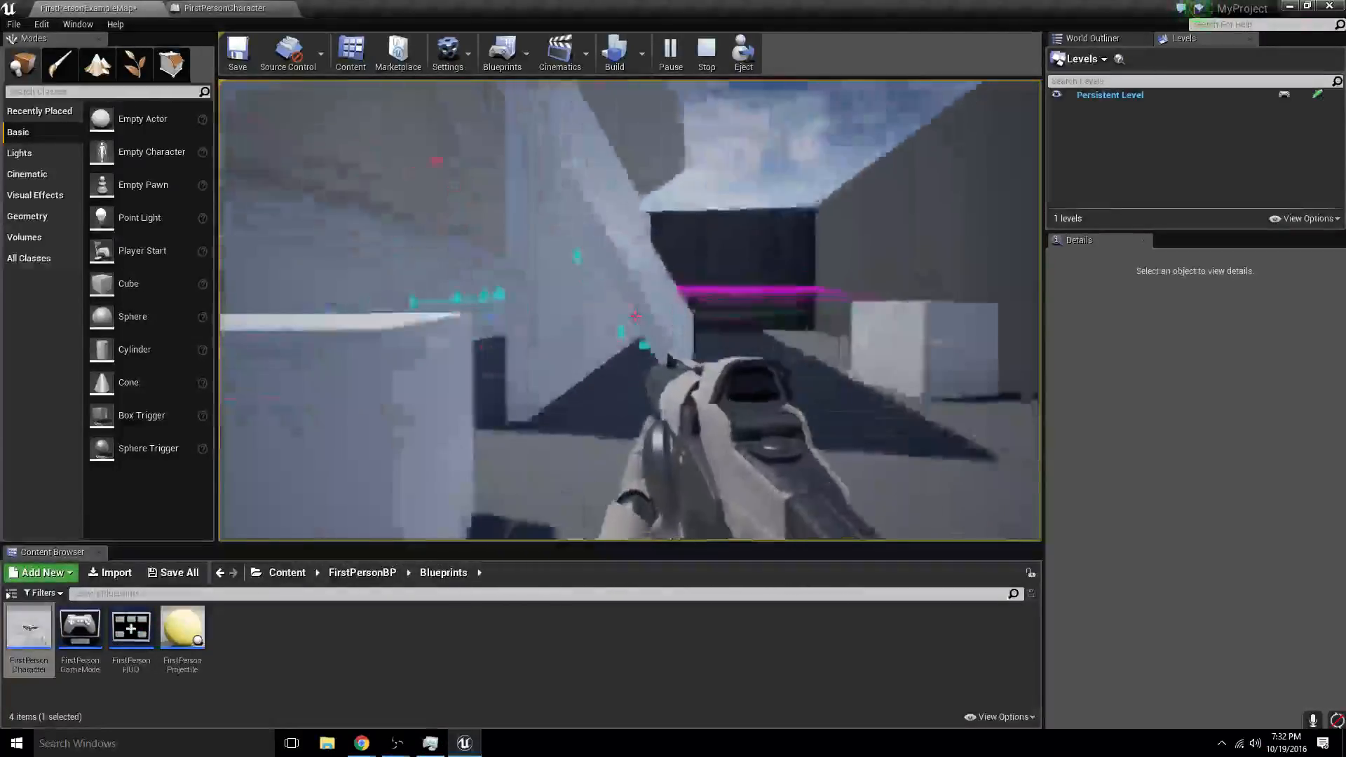
pyautogui.press('w')
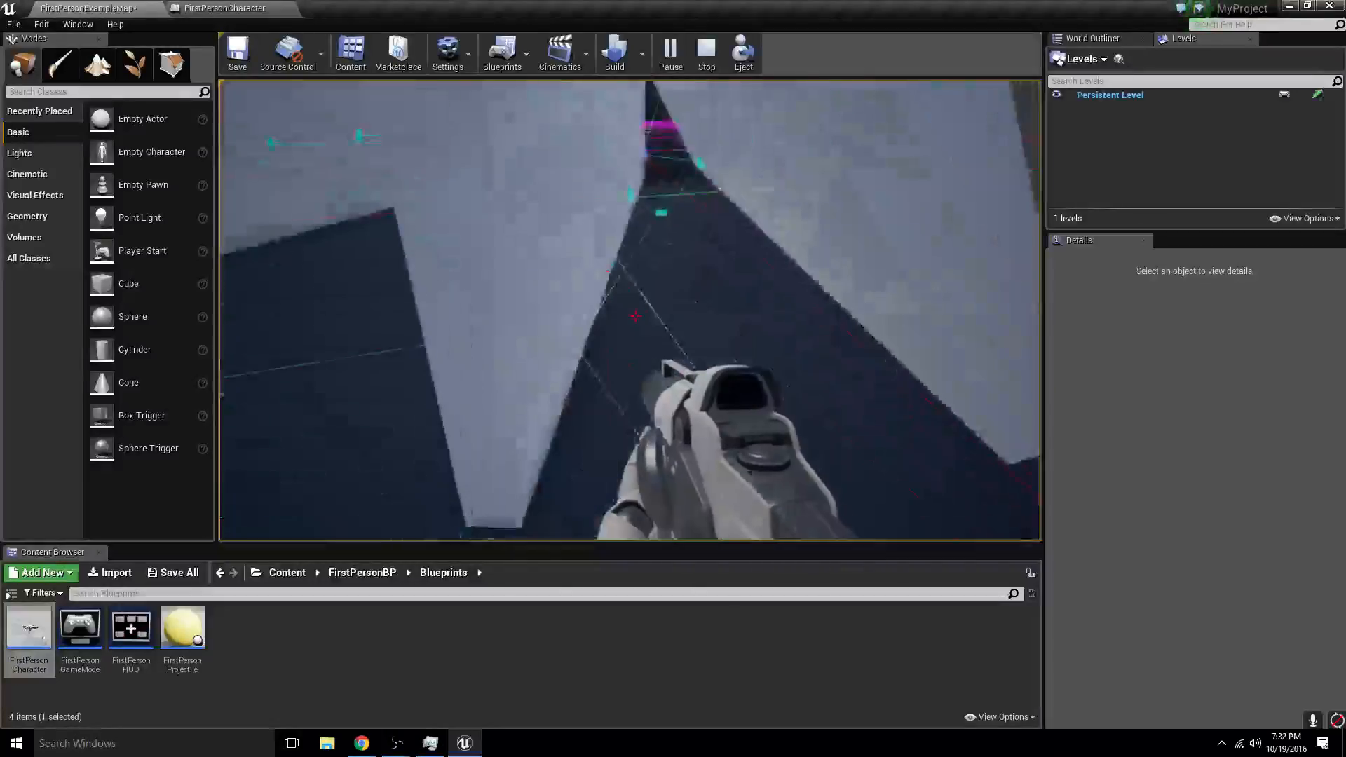
pyautogui.press('w')
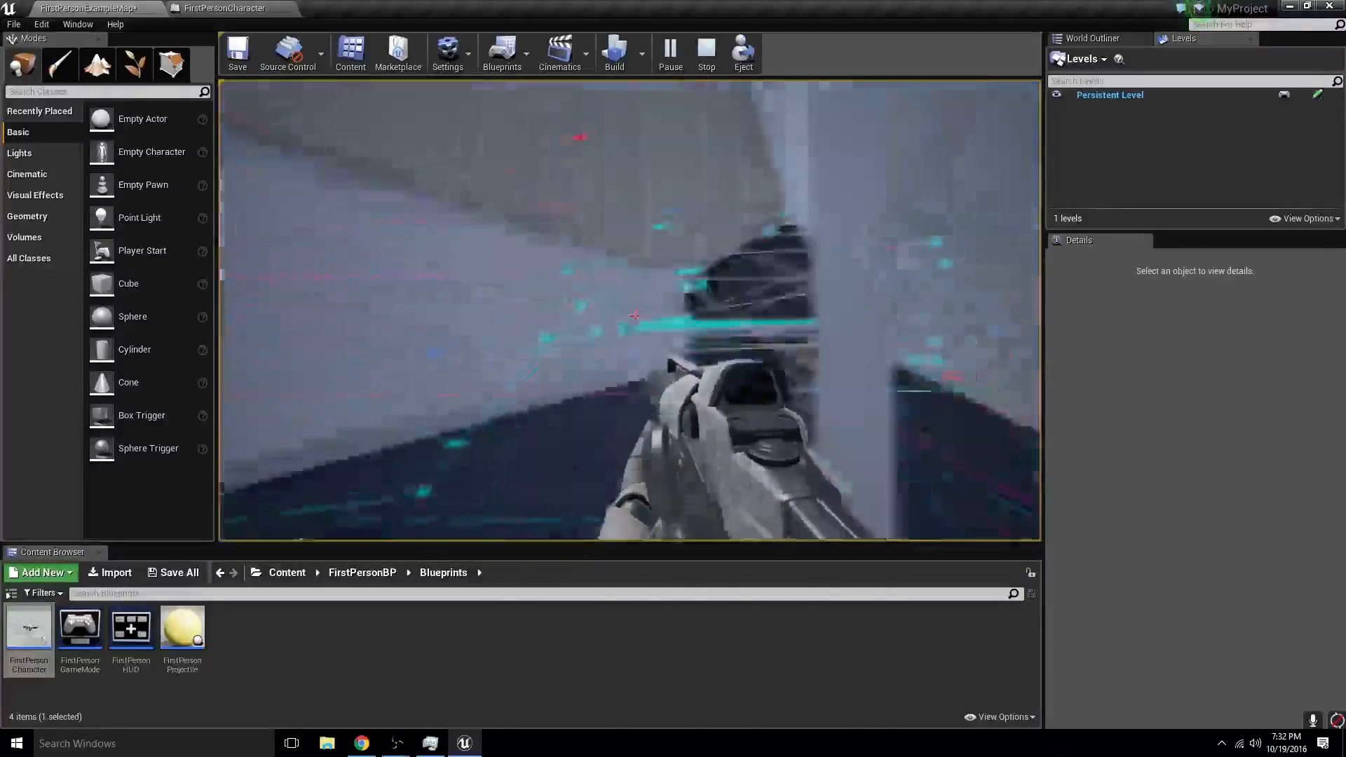
pyautogui.press('w')
# - Run another play session, firing traces into the corridor, the outer walls and the cubes to examine how they bounce, and stop it
pyautogui.click(667, 49)
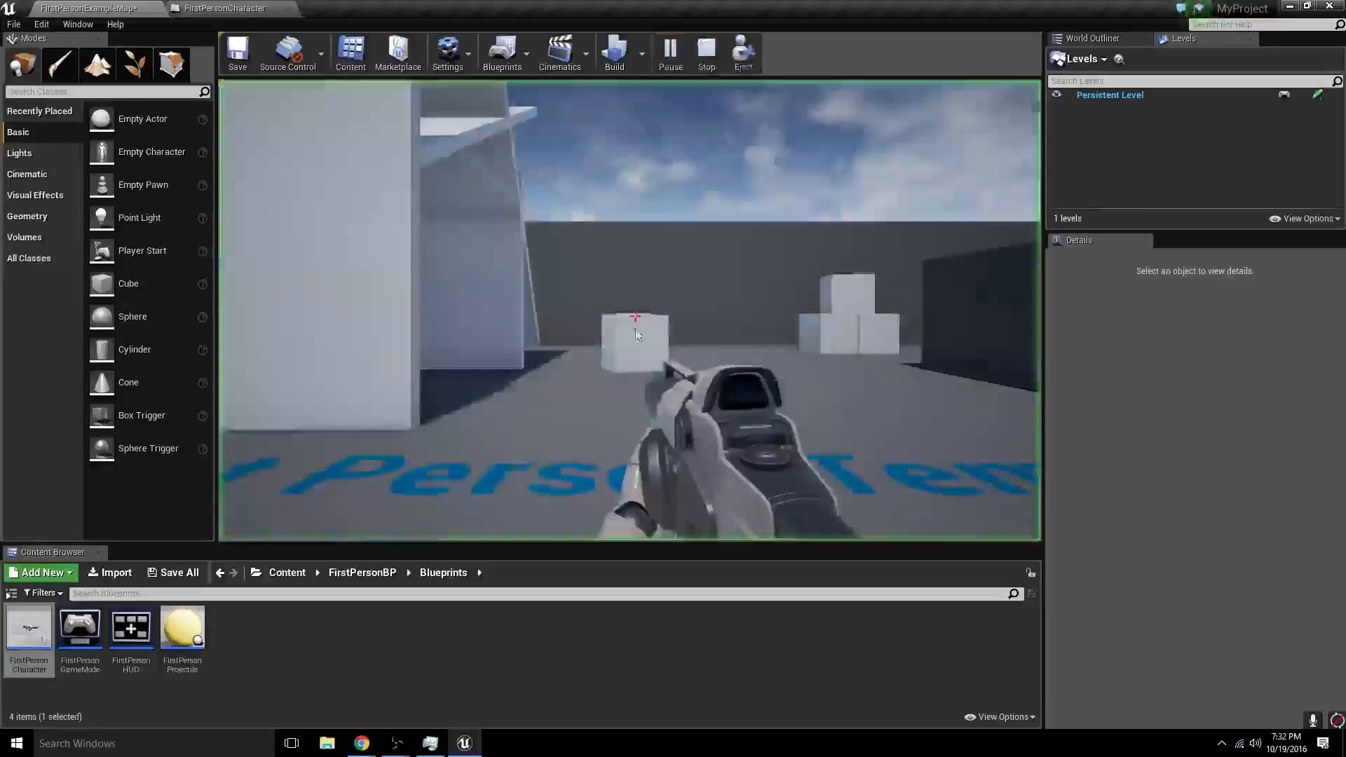
pyautogui.press('w')
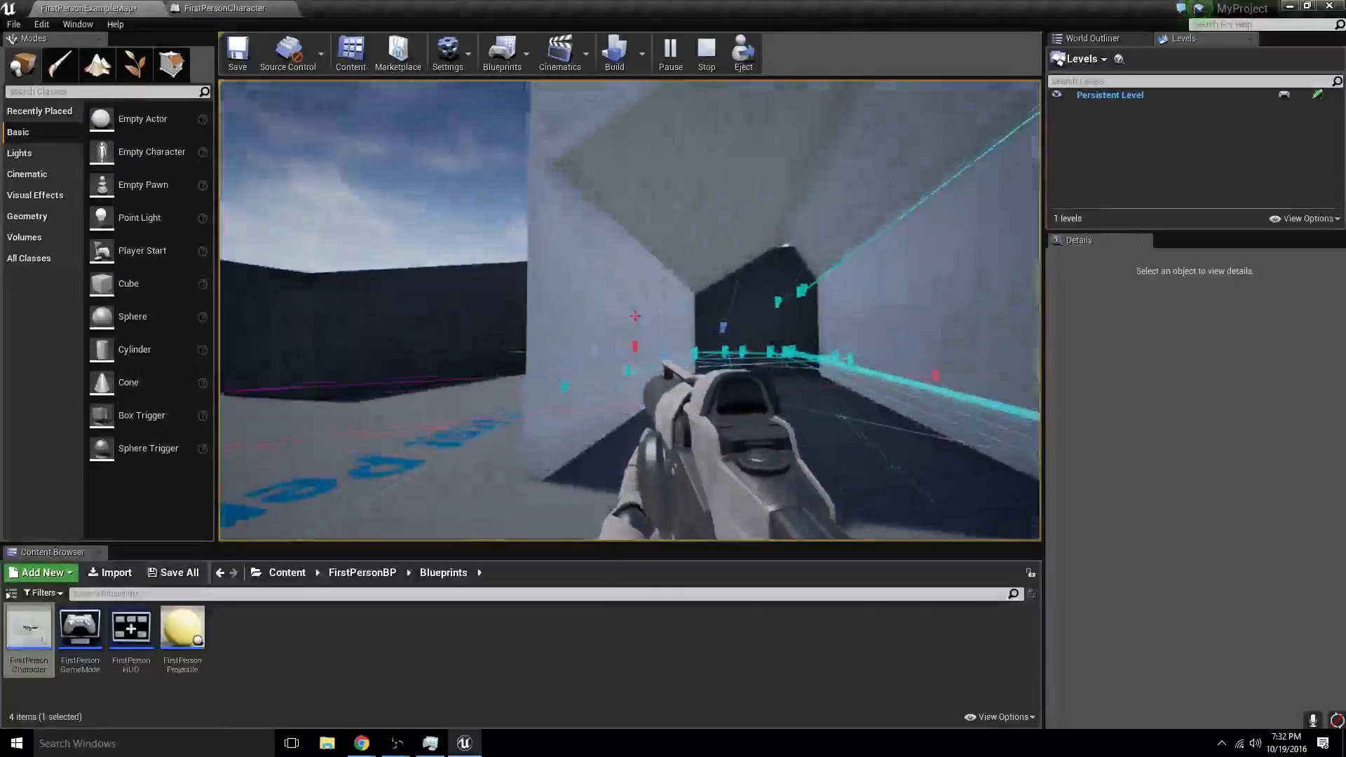
pyautogui.press('s')
pyautogui.click(630, 311)
pyautogui.press('a')
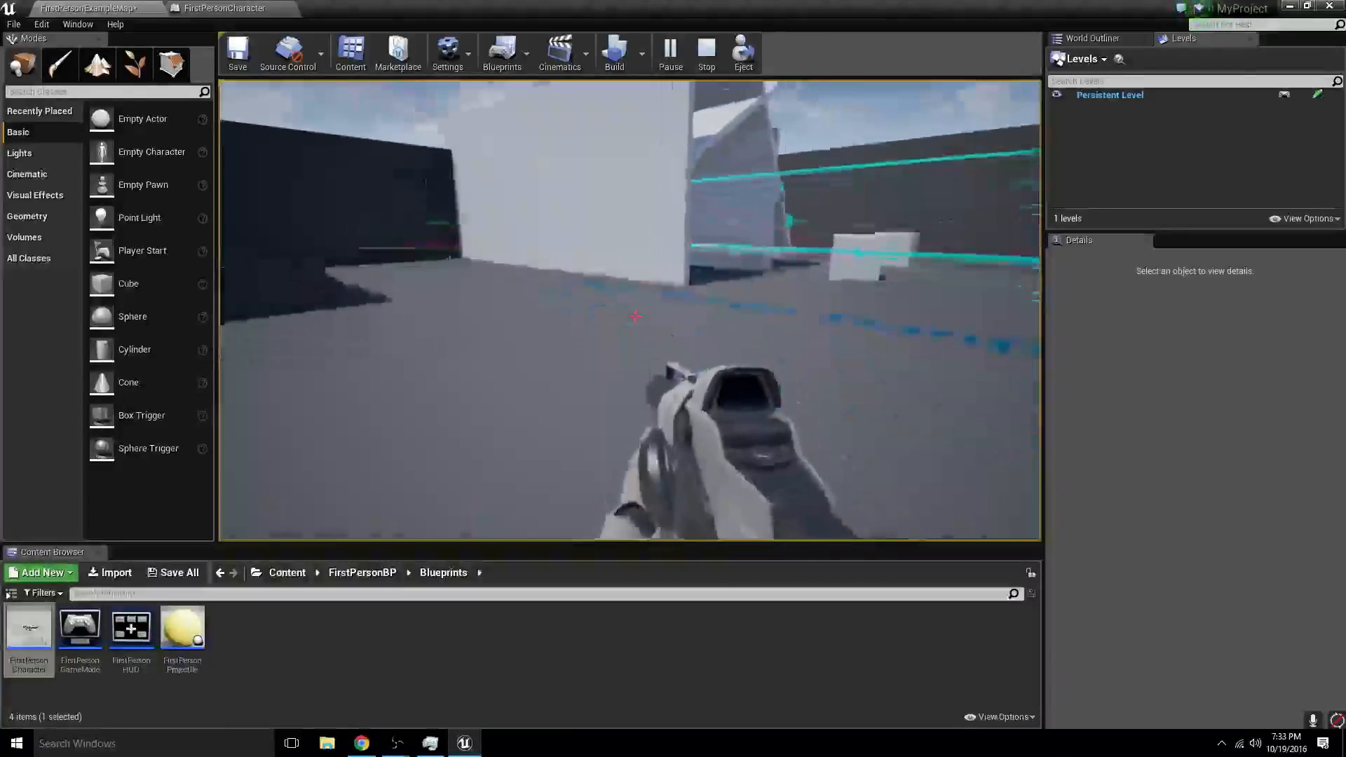
pyautogui.press('s')
pyautogui.press('w')
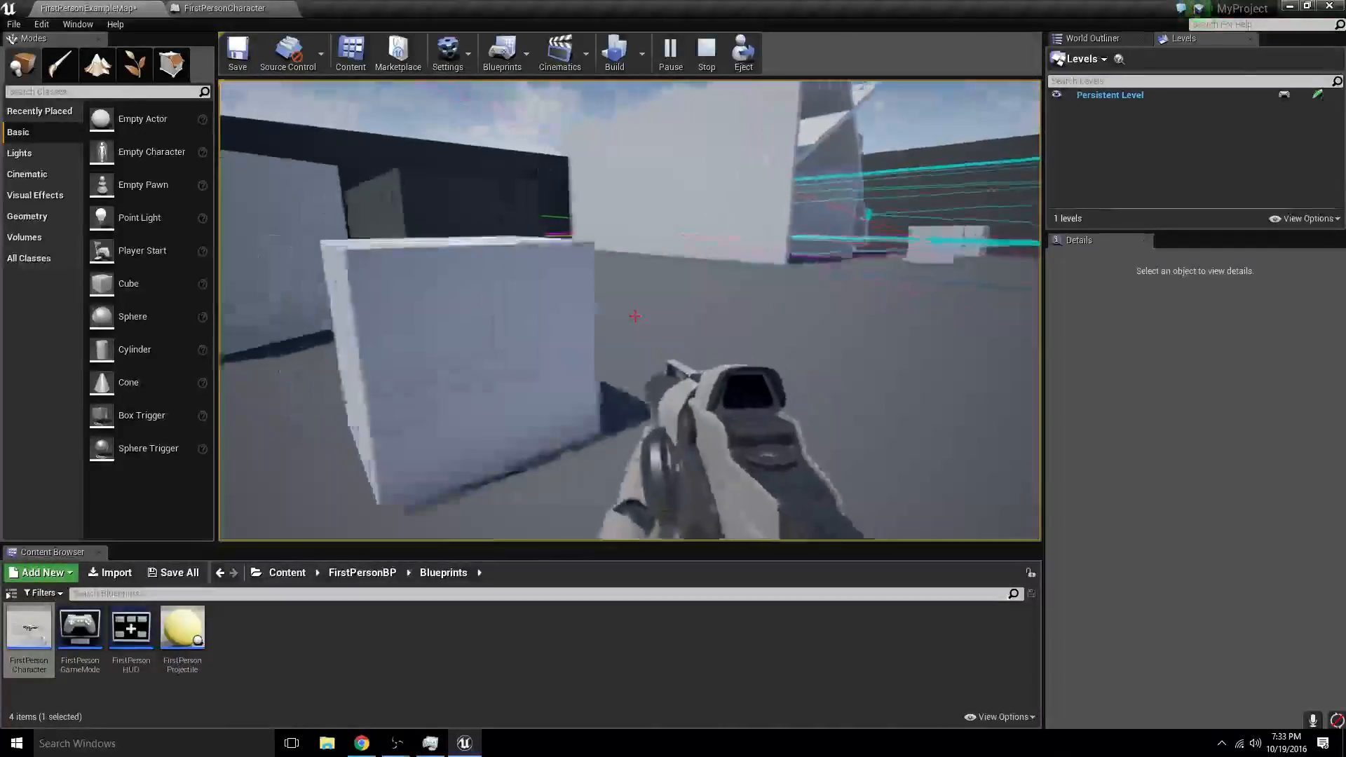
pyautogui.press('w')
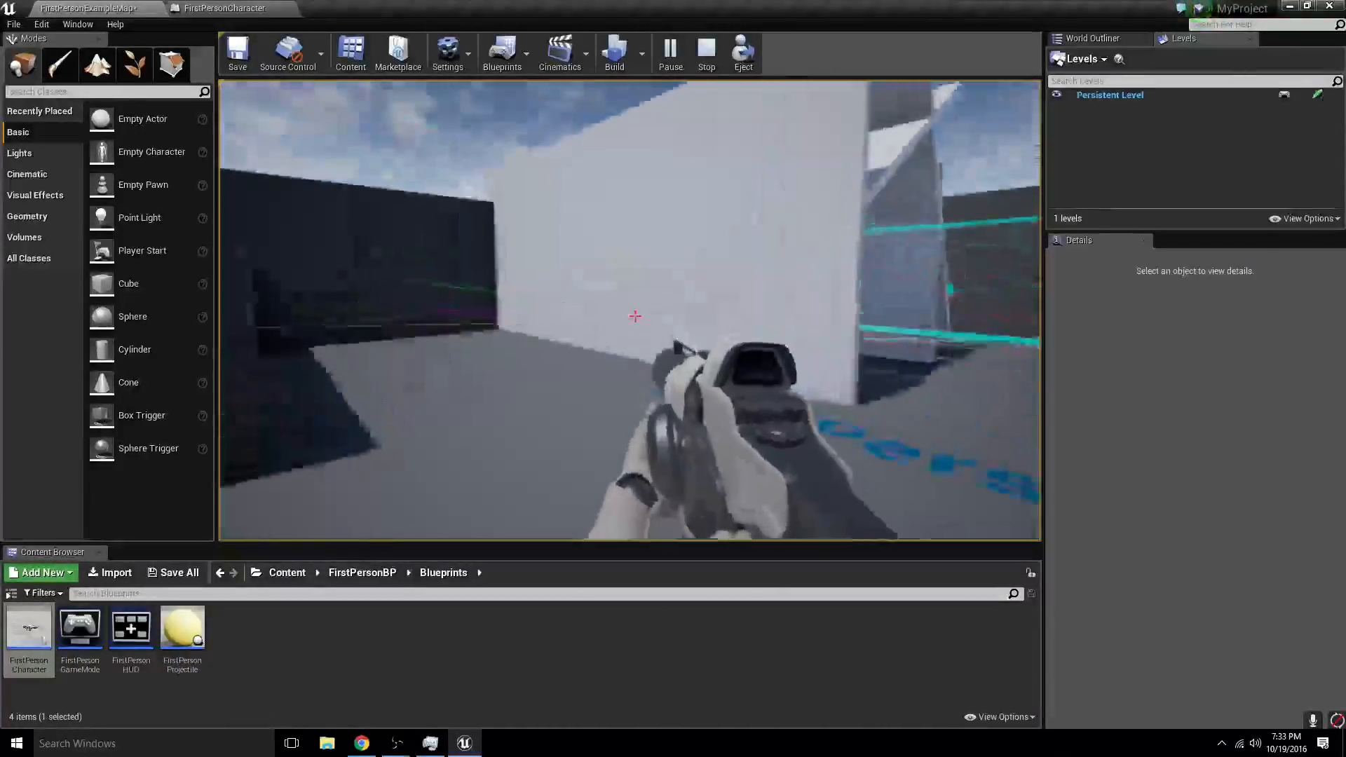
pyautogui.press('w')
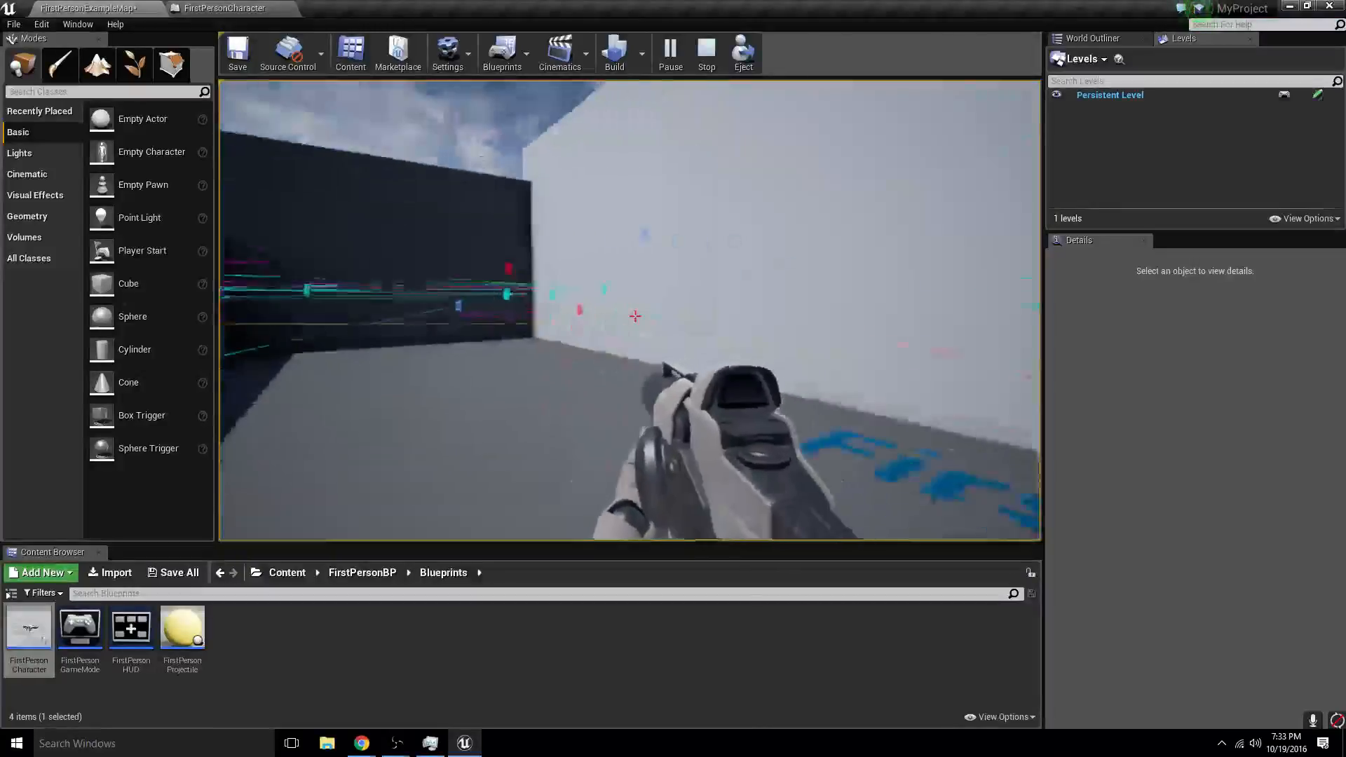
pyautogui.press('w')
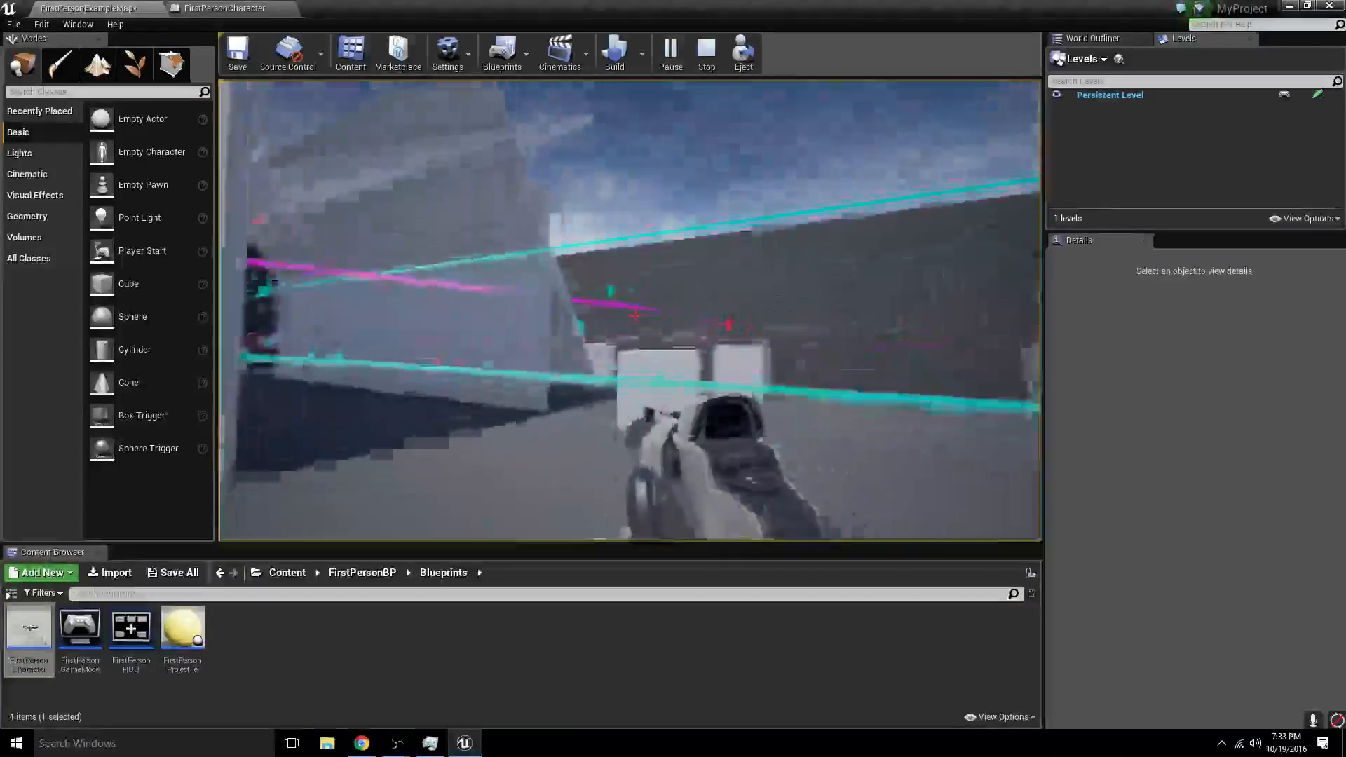
pyautogui.press('w')
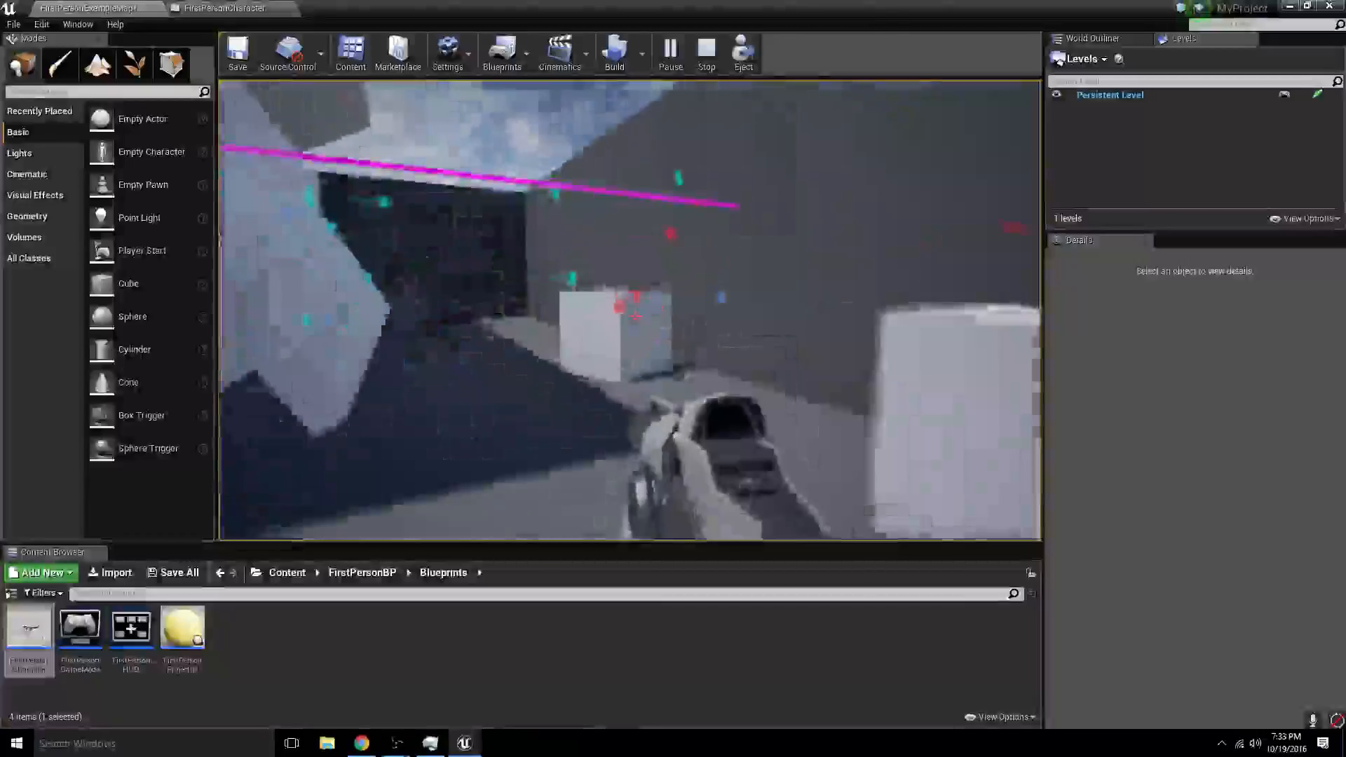
pyautogui.press('s')
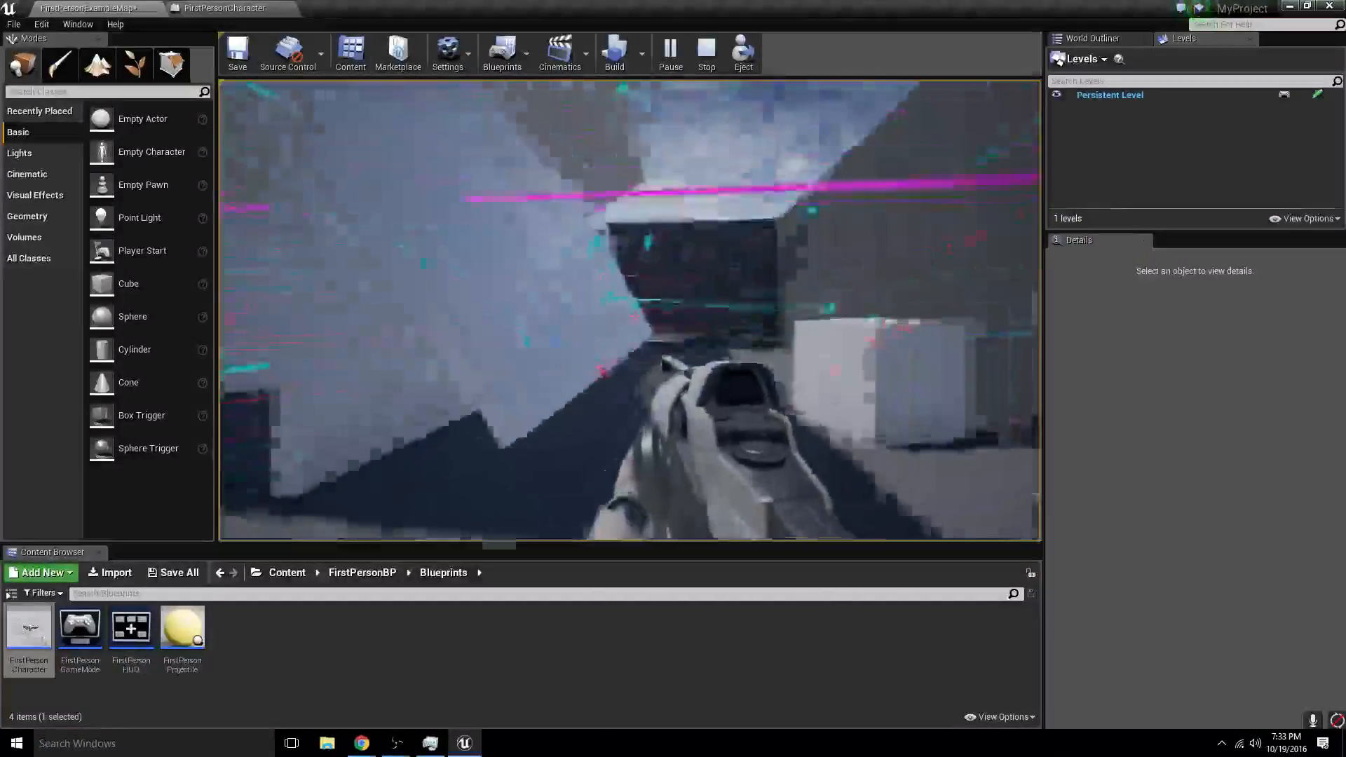
pyautogui.press('Escape')
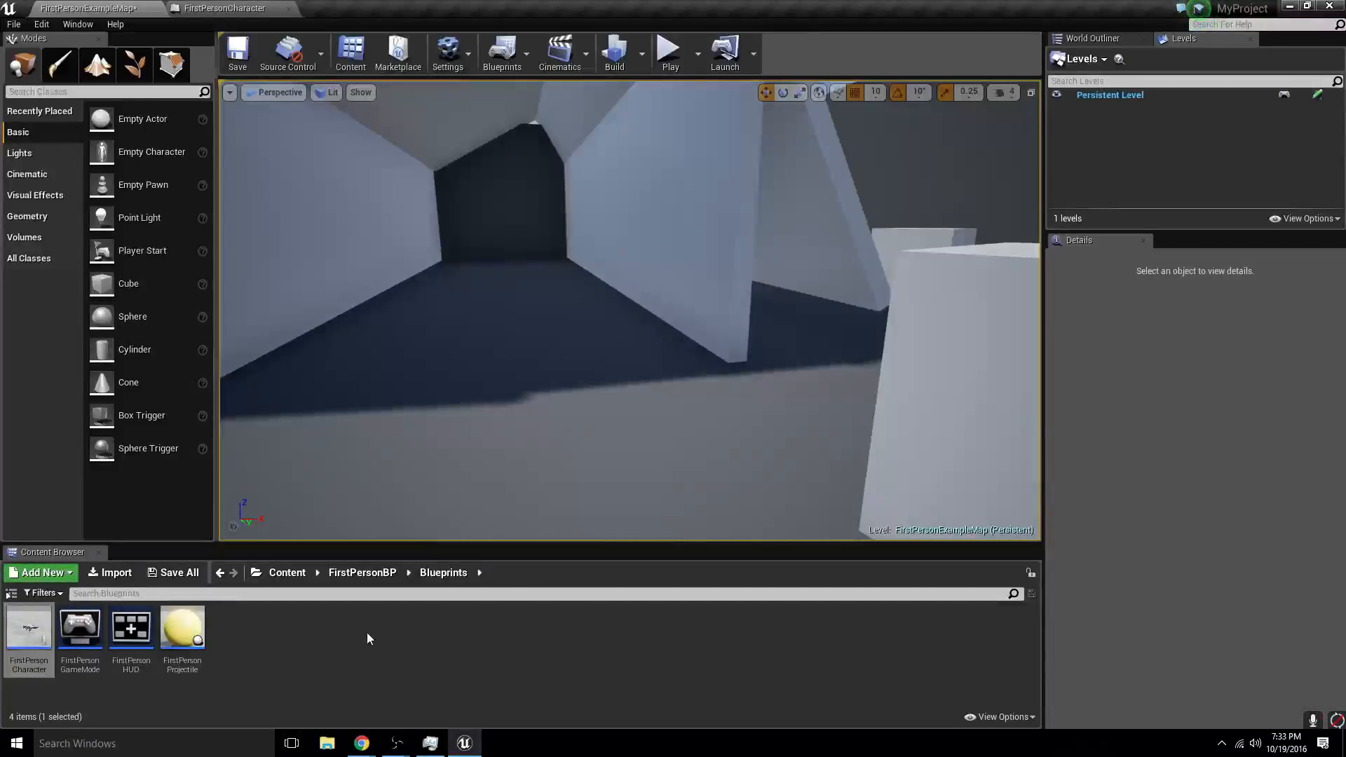
# - Open the FirstPersonCharacter blueprint and review the Bounce event's node chain in the Event Graph
pyautogui.doubleClick(29, 628)
pyautogui.moveTo(507, 282); pyautogui.dragTo(494, 287, button='right')
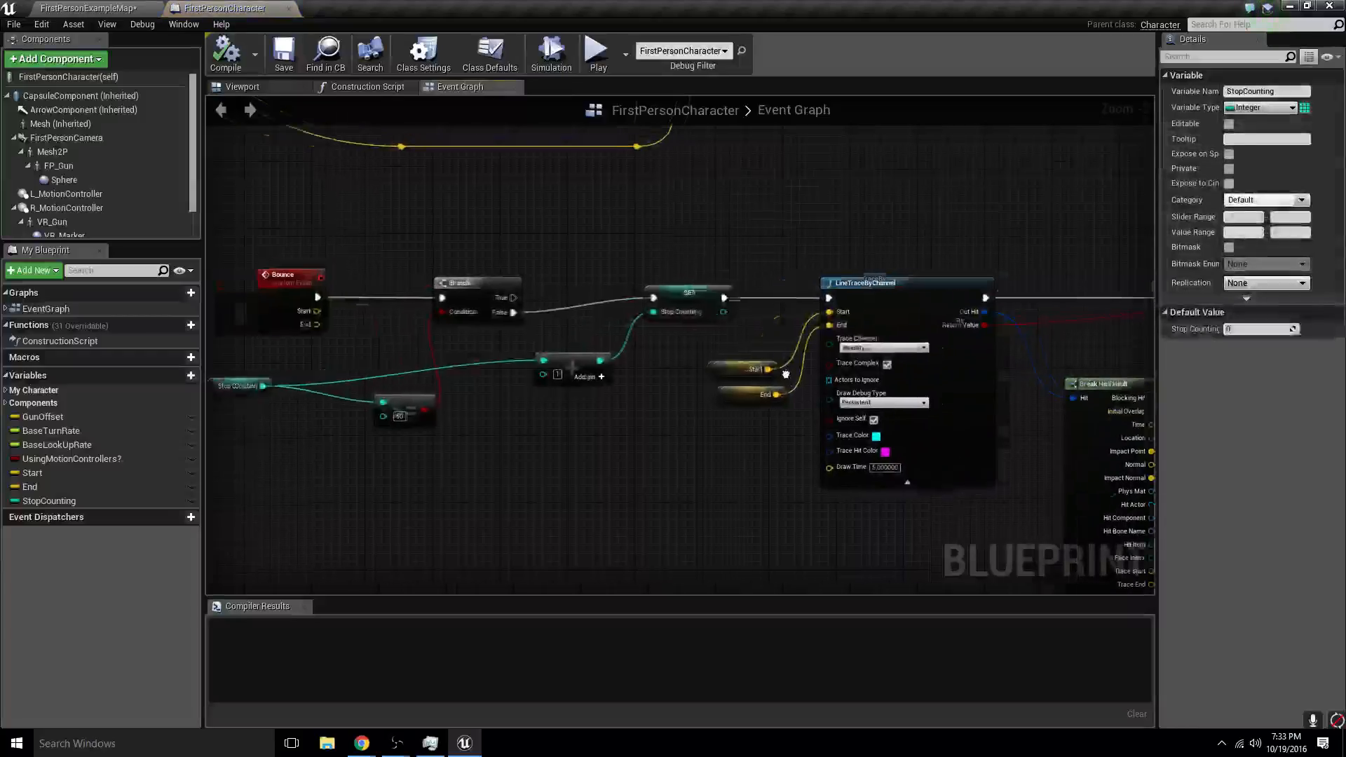
pyautogui.scroll(-2, 527, 392)
pyautogui.moveTo(532, 393); pyautogui.dragTo(397, 280, button='right')
pyautogui.scroll(1, 634, 348)
pyautogui.moveTo(691, 354); pyautogui.dragTo(877, 385, button='right')
# - Return to FirstPersonExampleMap and create a new material named Reflection in the Blueprints folder
pyautogui.click(98, 8)
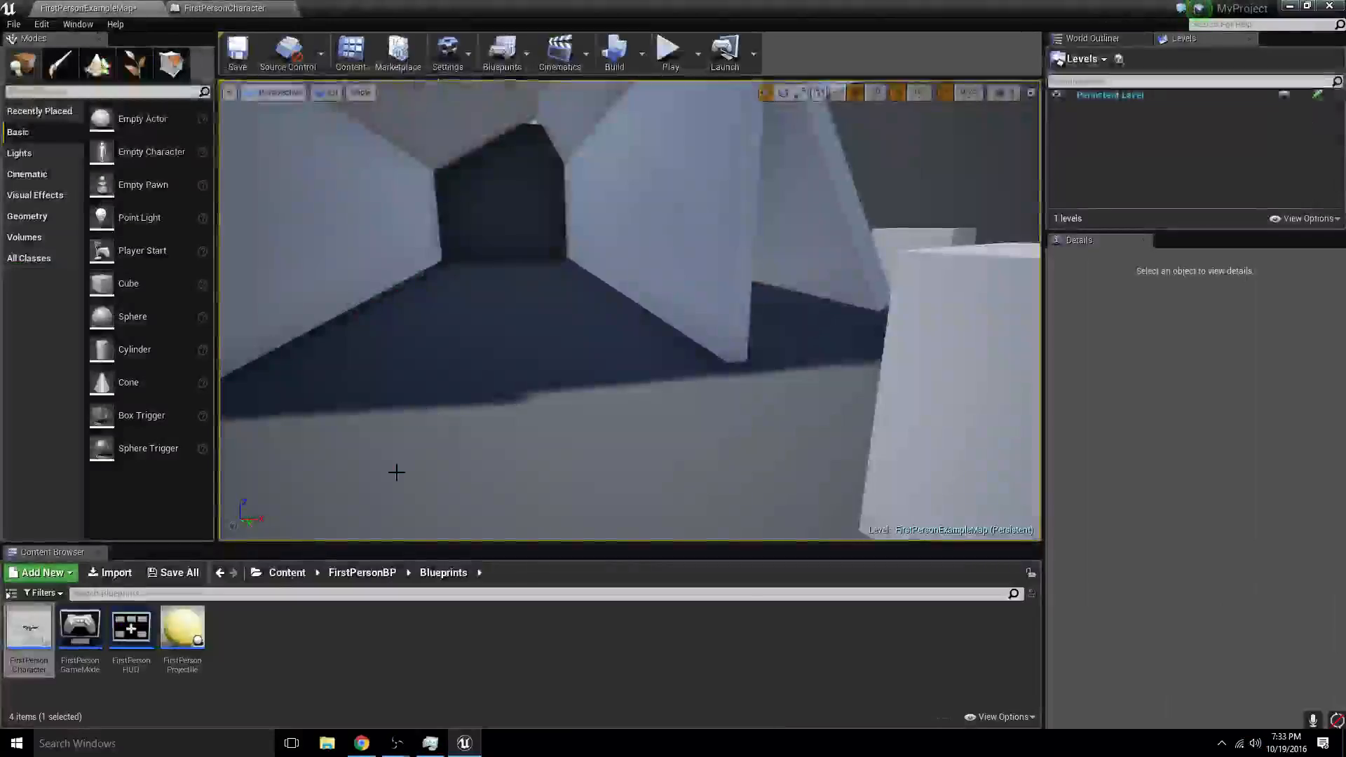
pyautogui.rightClick(259, 635)
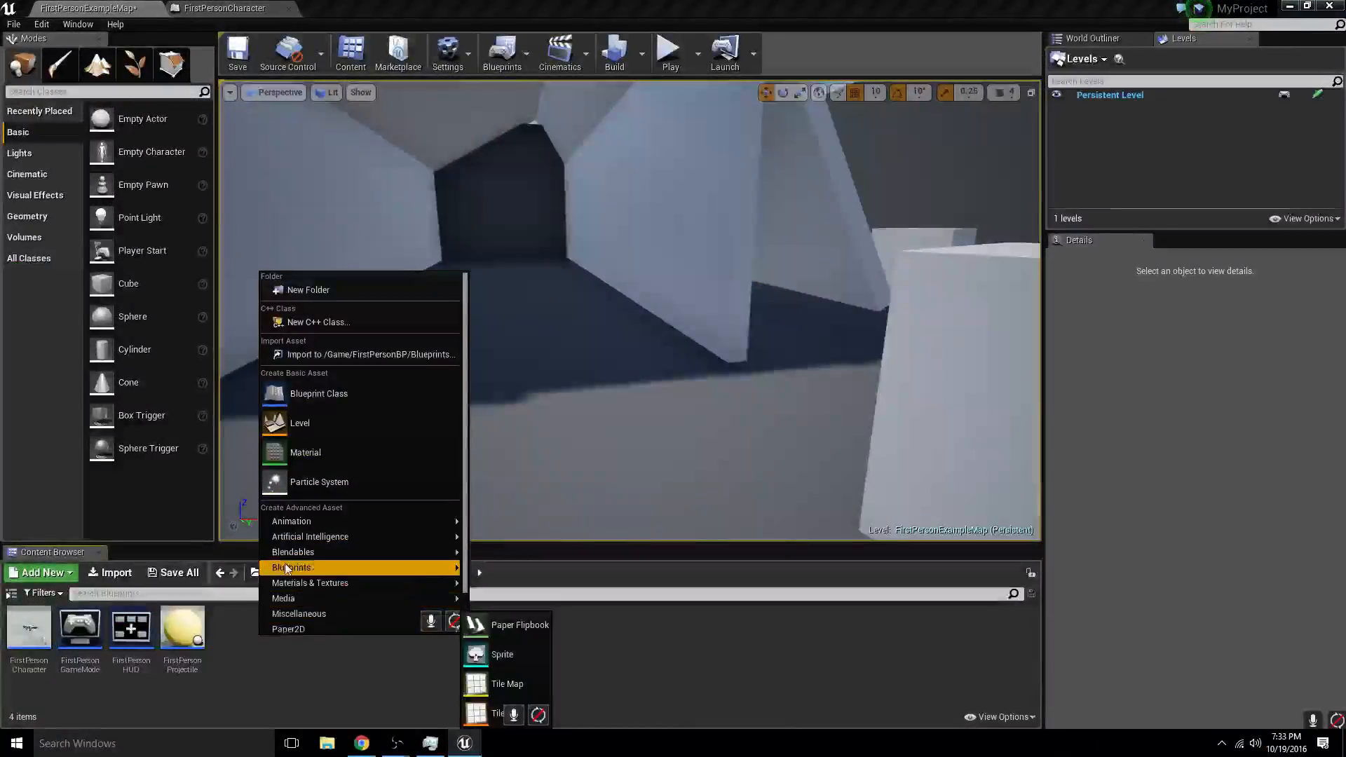
pyautogui.click(305, 452)
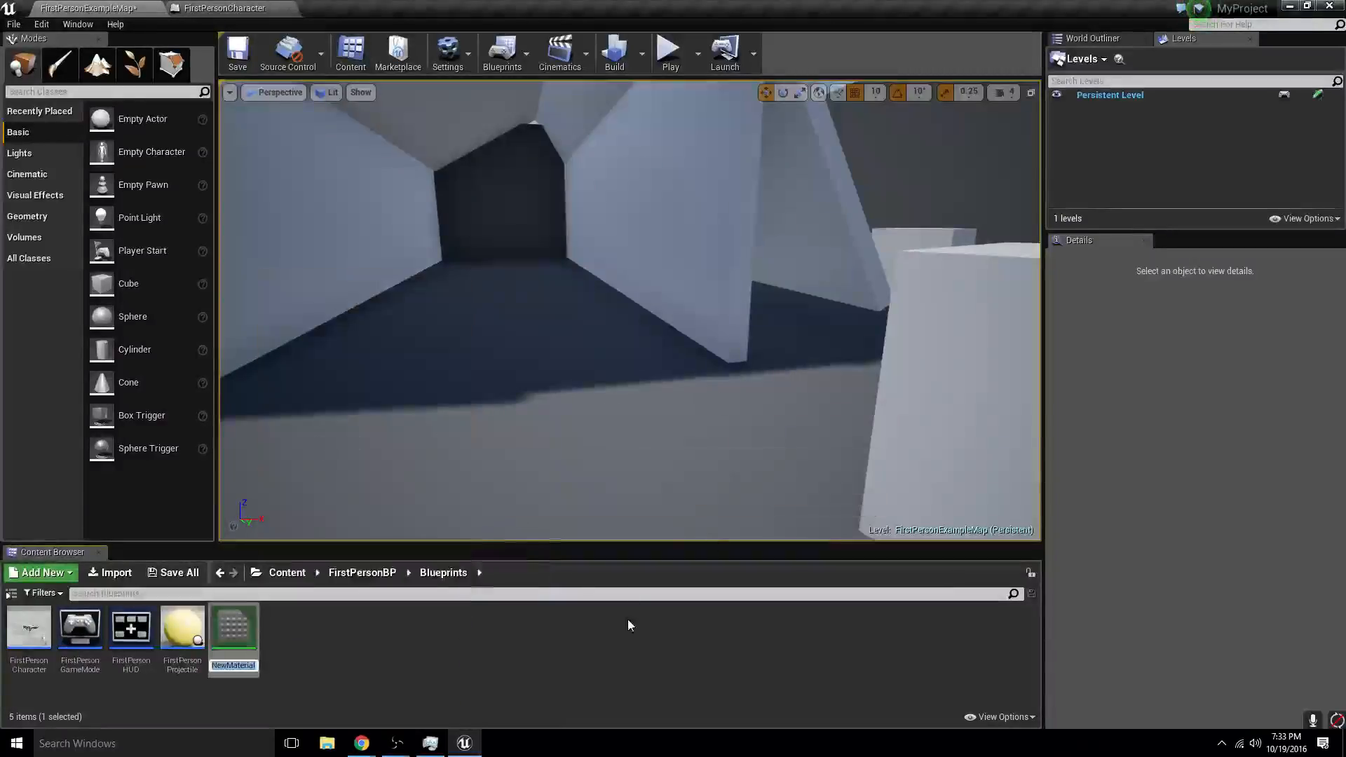
pyautogui.write('Reflec')
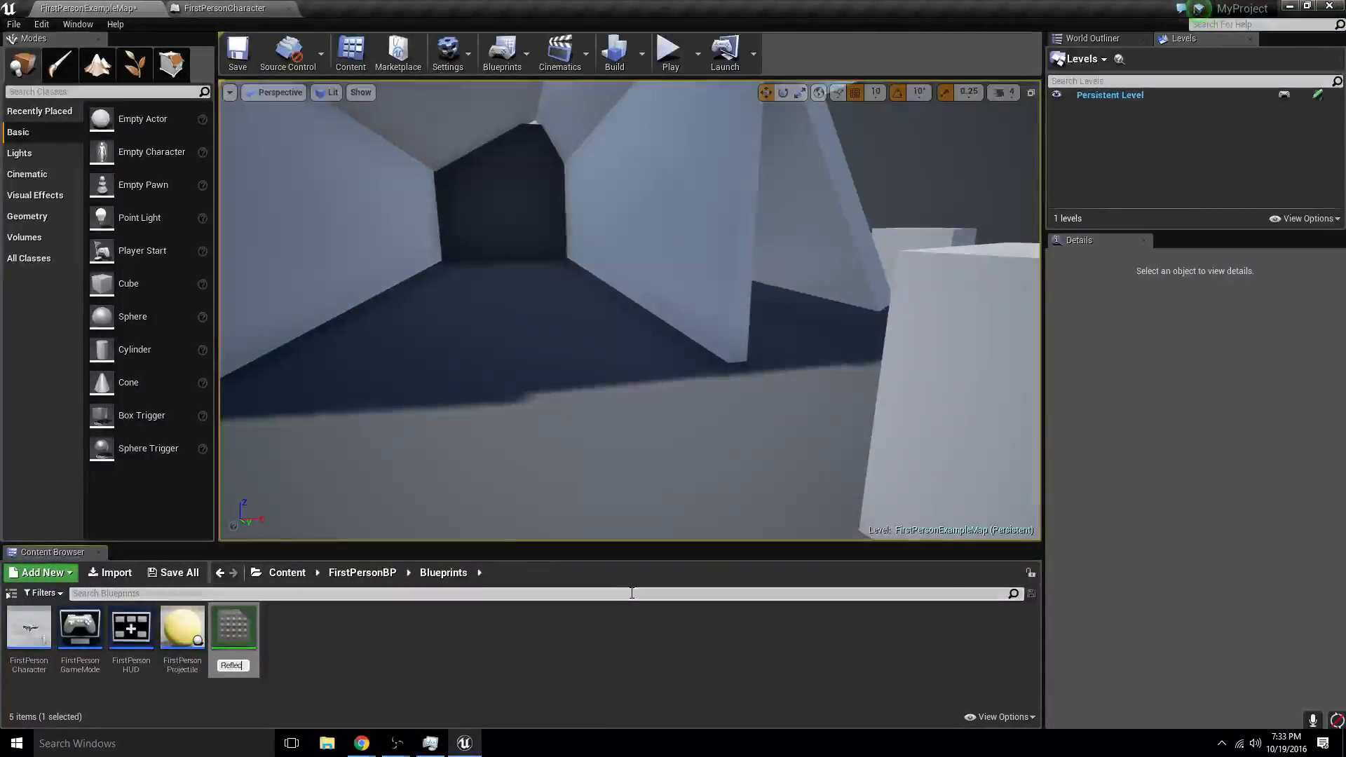
pyautogui.write('tion')
pyautogui.press('Return')
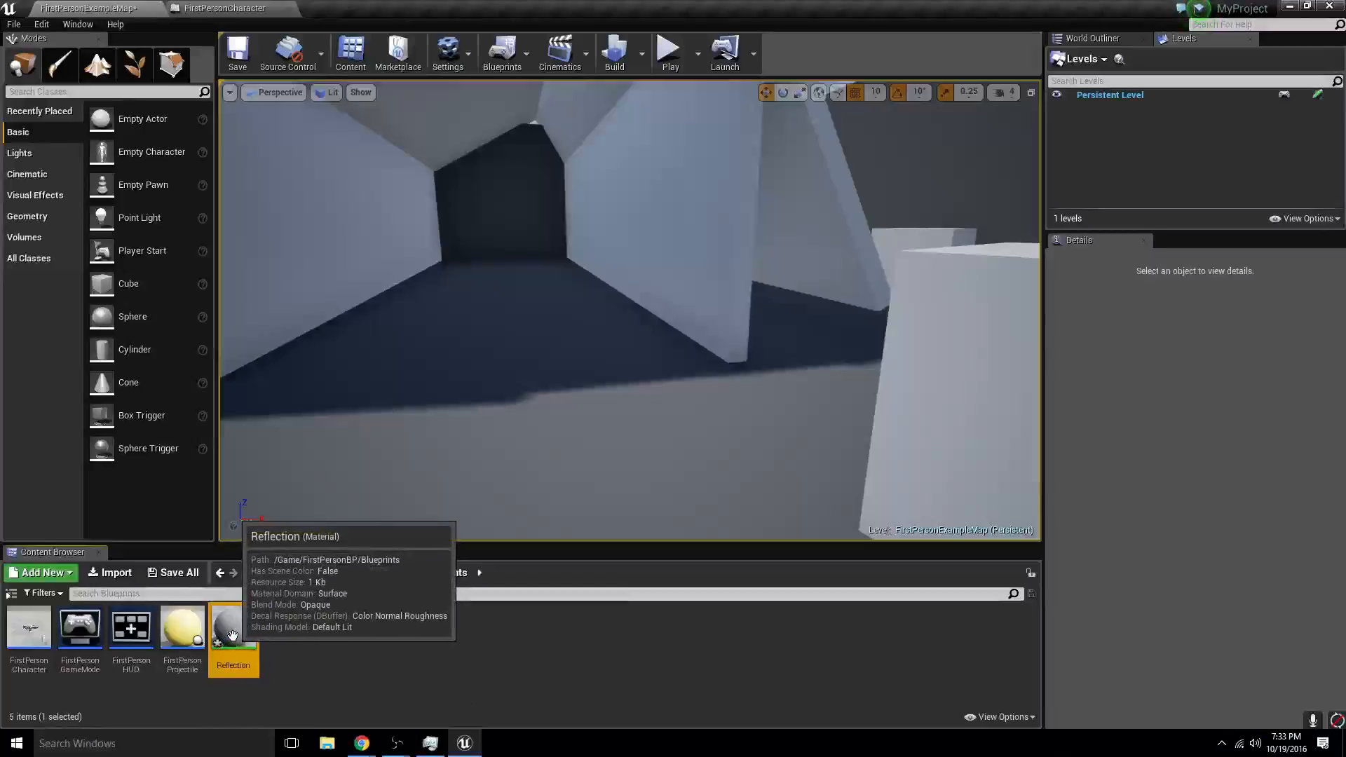
# - In the Engine Physics section of the project settings, name the physical surface SurfaceType1 Grass
pyautogui.click(42, 24)
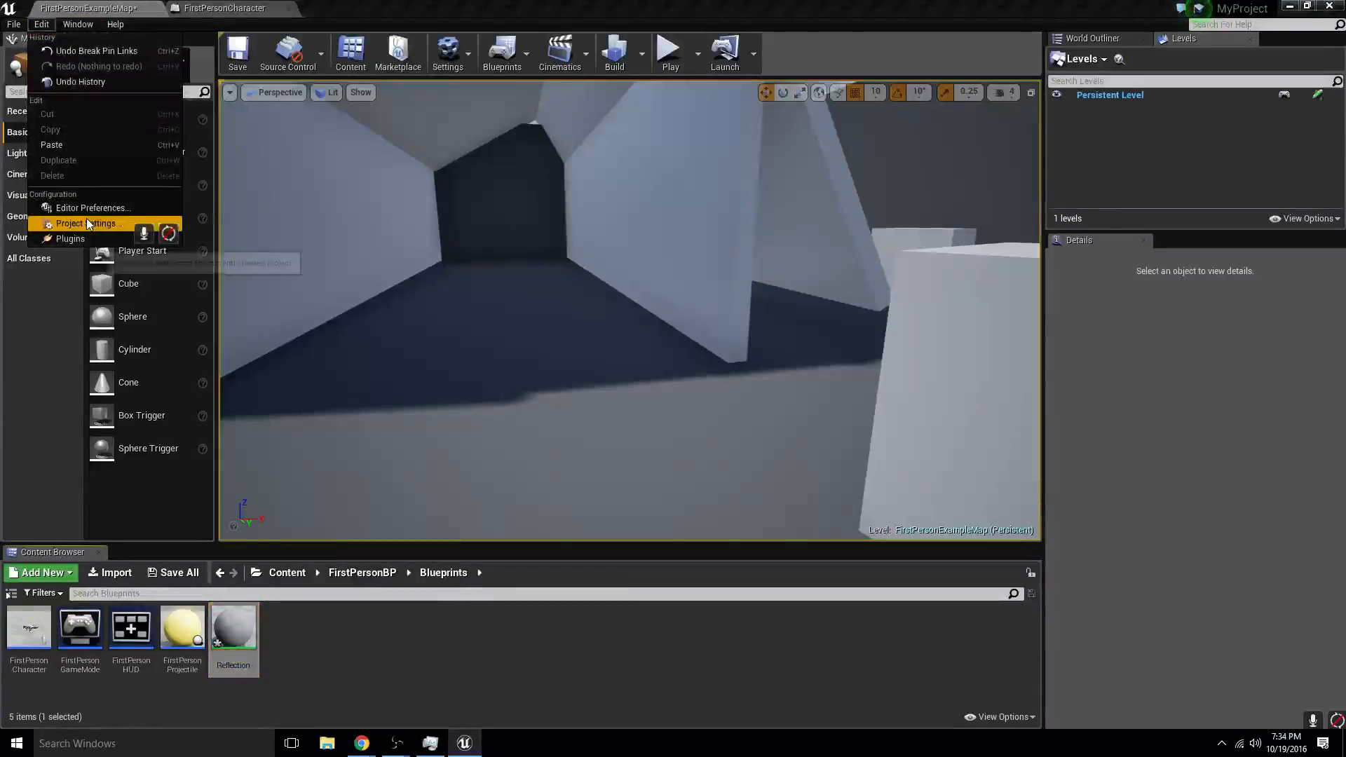
pyautogui.click(86, 217)
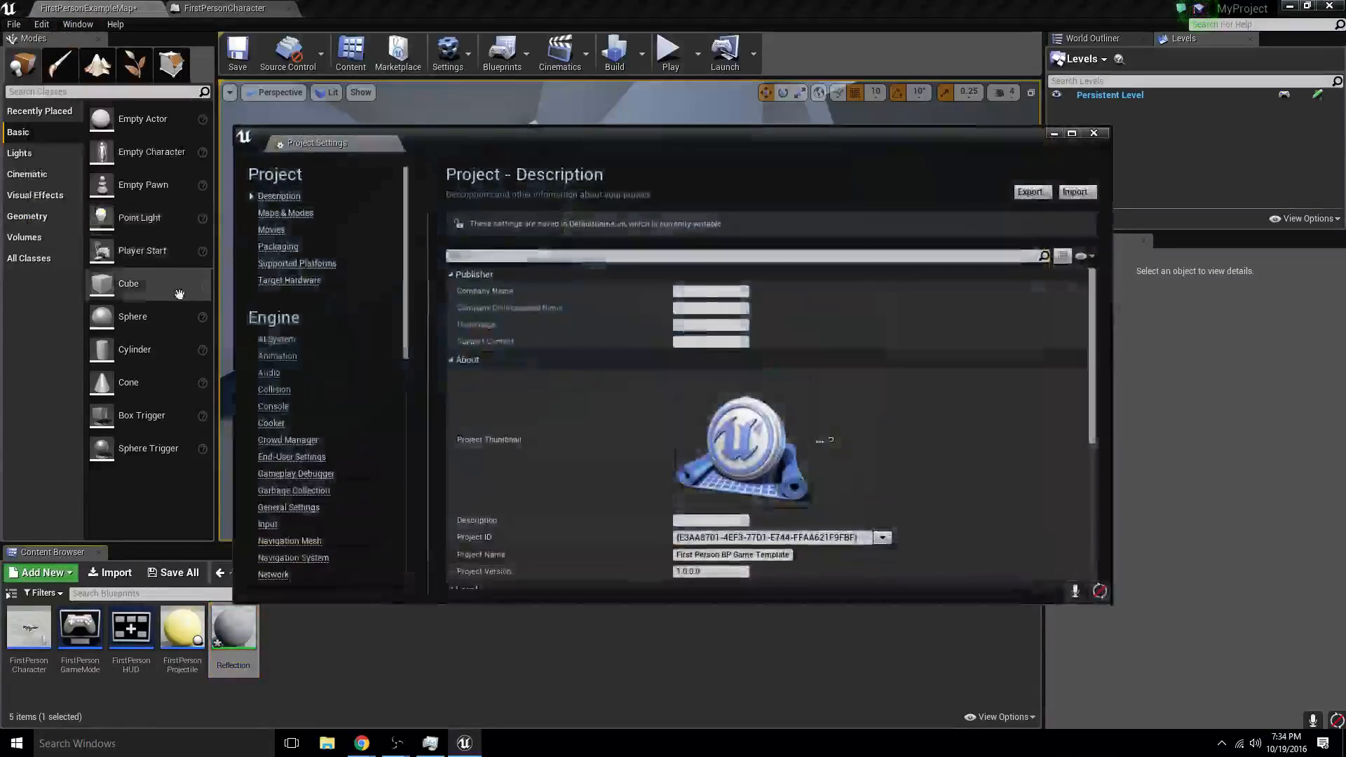
pyautogui.click(268, 527)
pyautogui.scroll(-3, 284, 537)
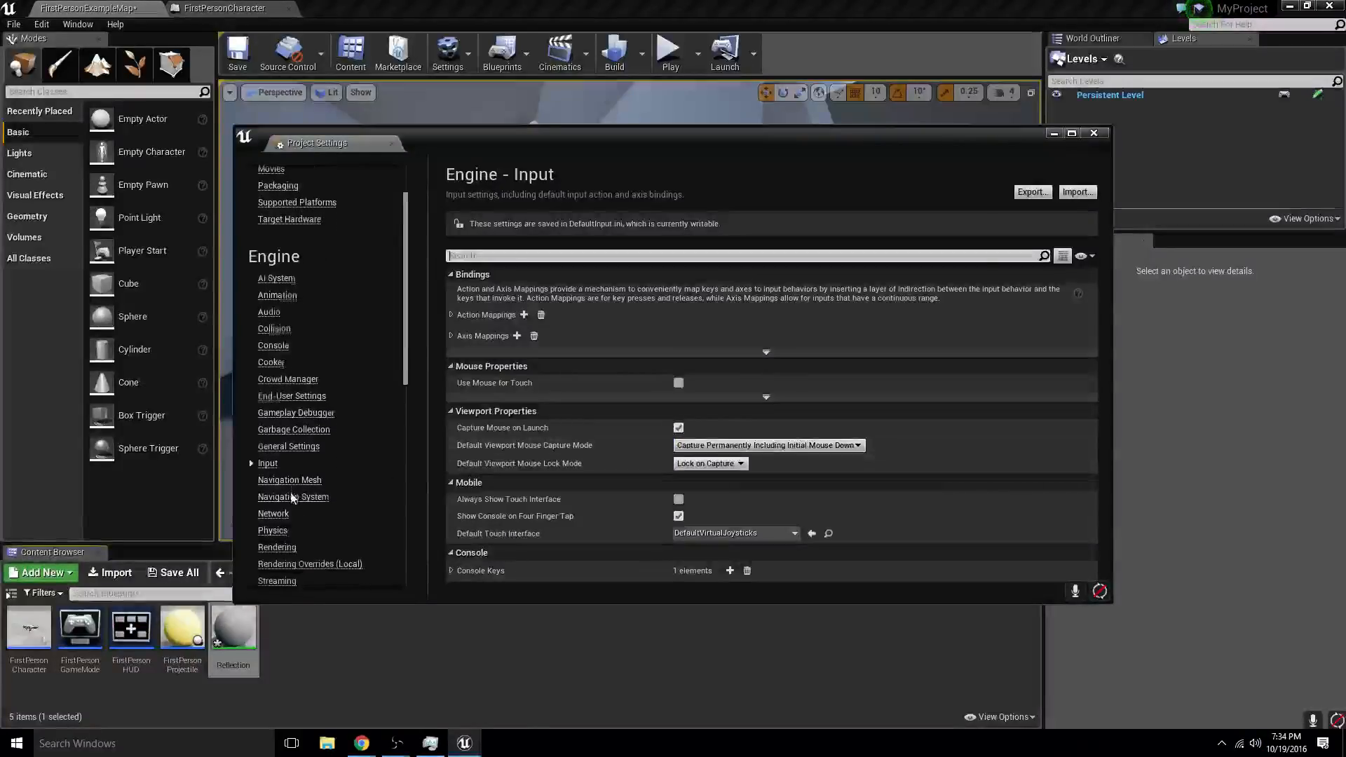
pyautogui.click(283, 532)
pyautogui.scroll(-15, 526, 432)
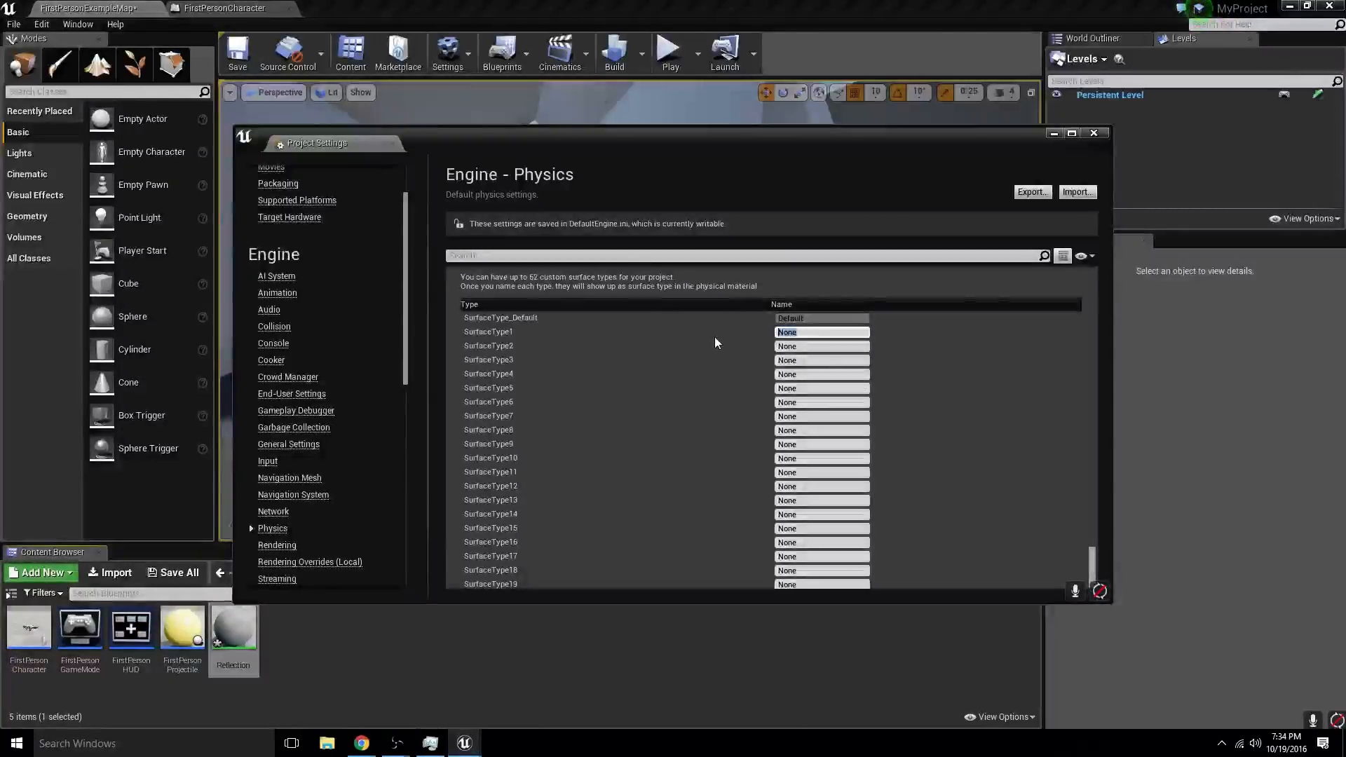
pyautogui.press('BackSpace')
pyautogui.press('BackSpace')
pyautogui.press('BackSpace')
pyautogui.press('BackSpace')
pyautogui.write('Gra')
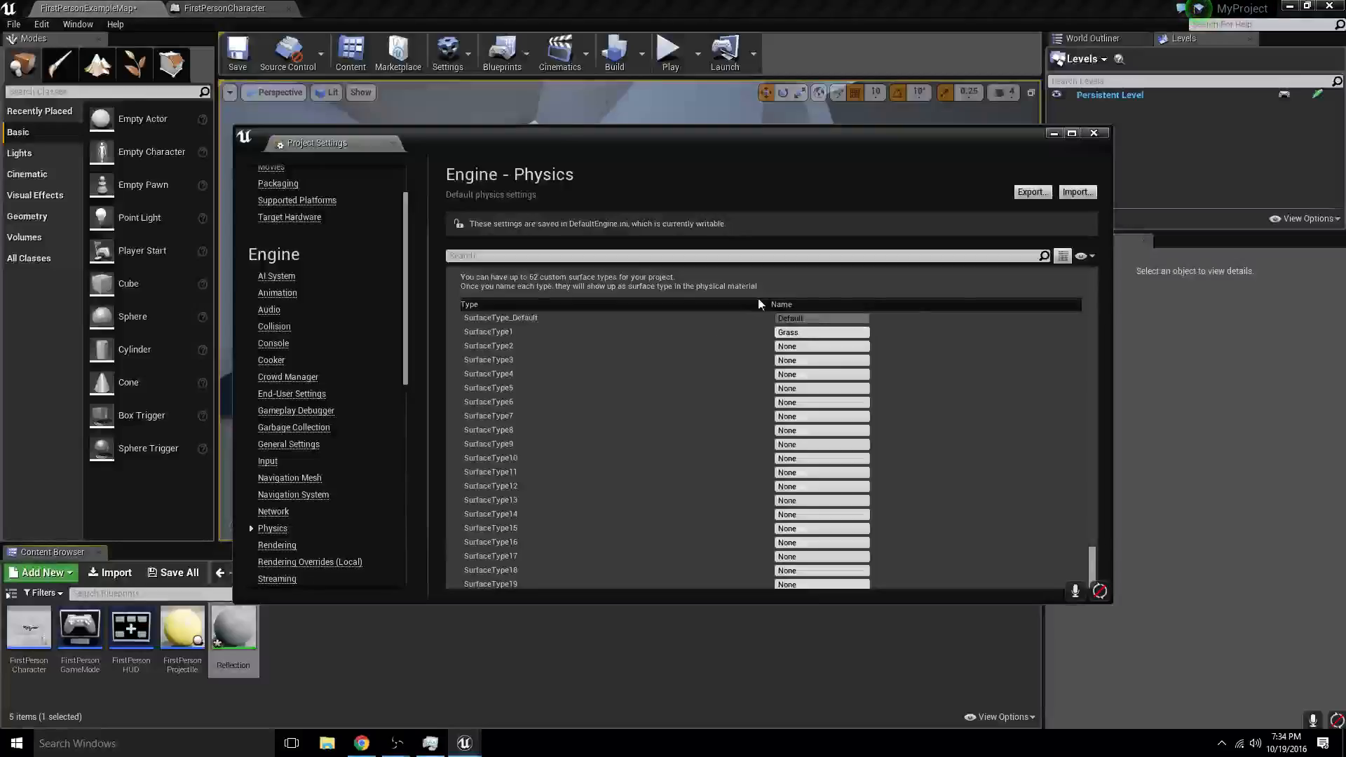
pyautogui.write('ss')
pyautogui.press('Return')
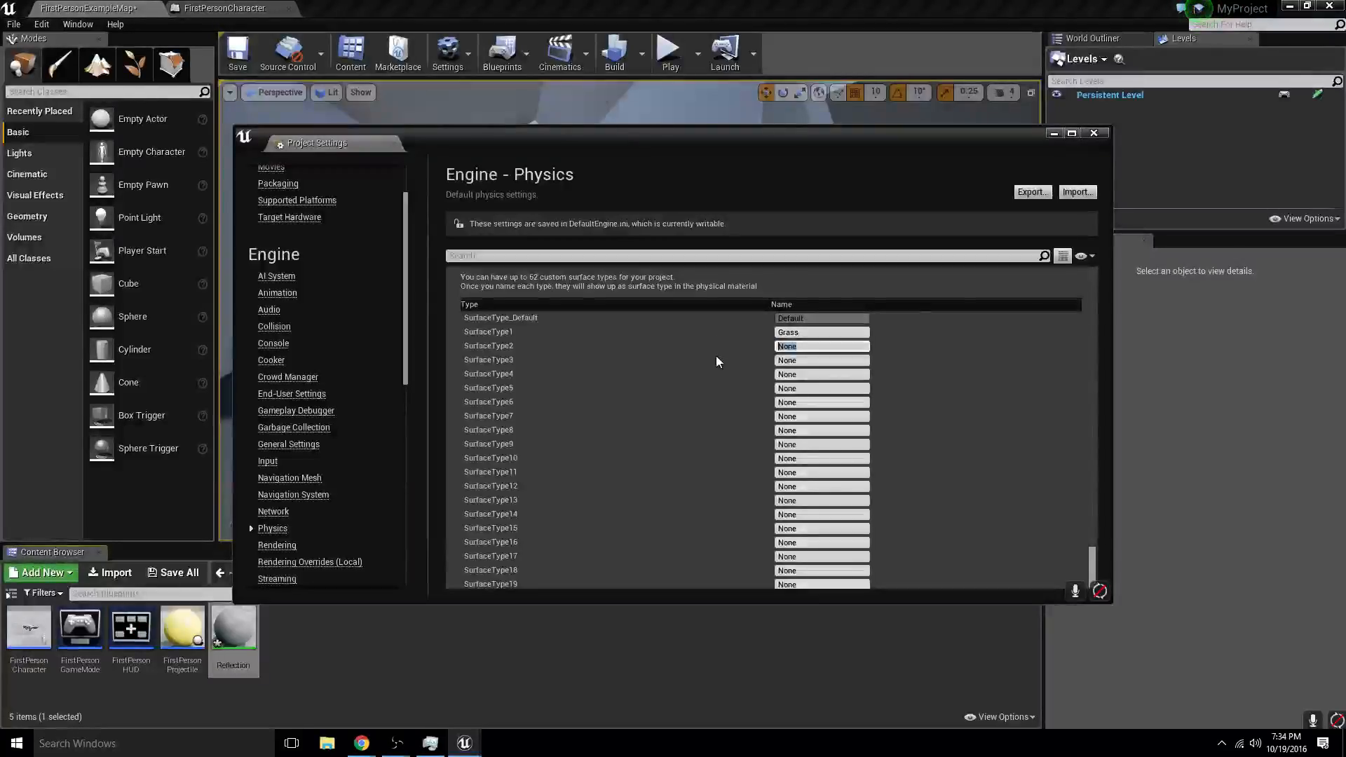
# - Name the physical surfaces SurfaceType2 Mirror and SurfaceType3 Glass
pyautogui.write('Mirror')
pyautogui.press('Return')
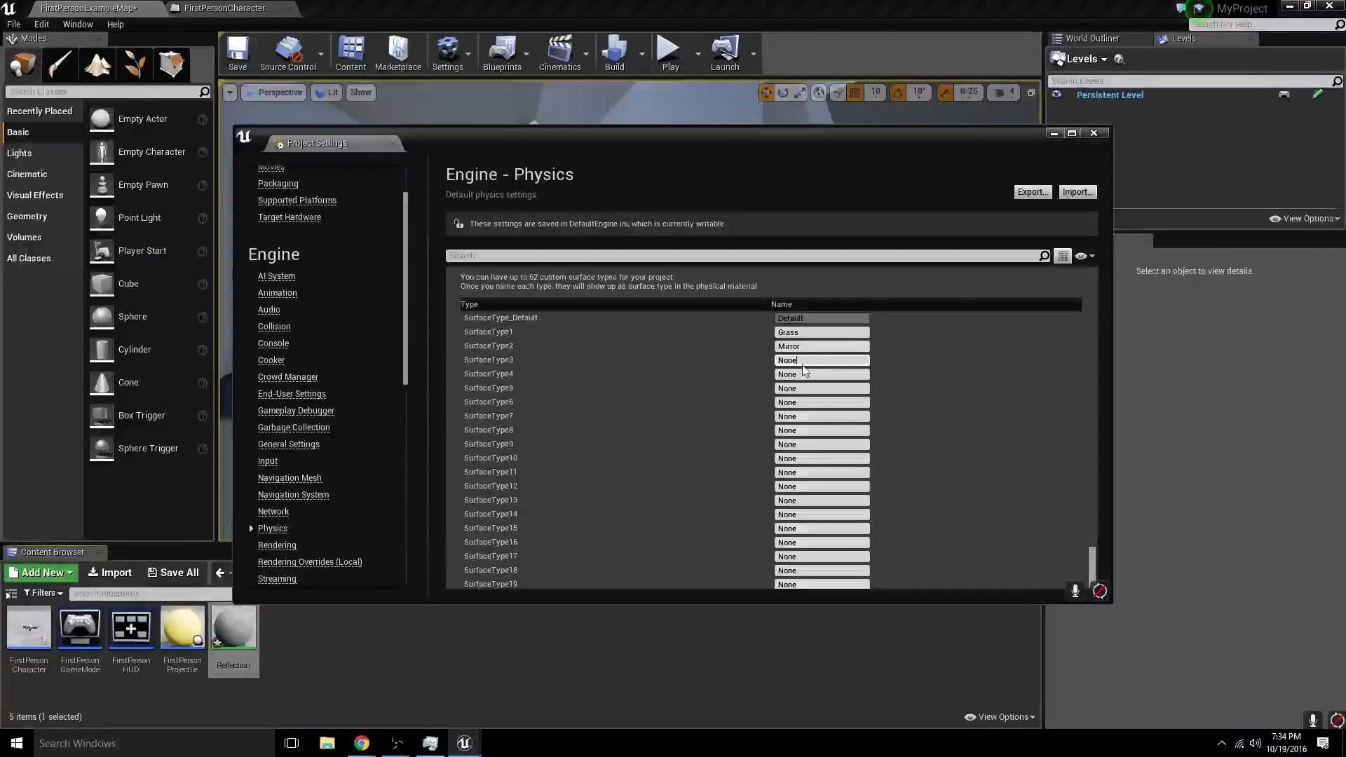
pyautogui.write('Glass')
pyautogui.press('Return')
# - Name the physical surfaces SurfaceType4 Dirt and SurfaceType5 Metal, and close the project settings
pyautogui.click(806, 375)
pyautogui.write('D')
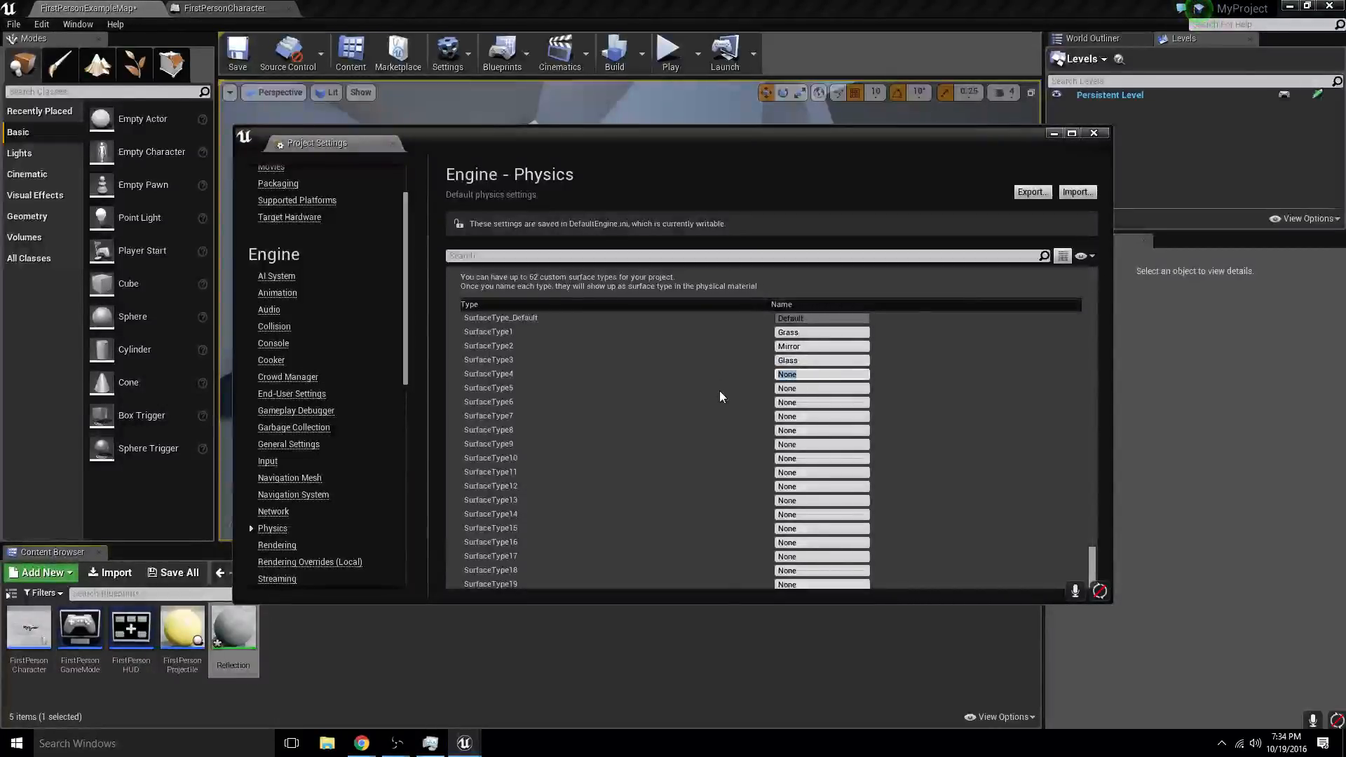
pyautogui.write('irt')
pyautogui.press('Return')
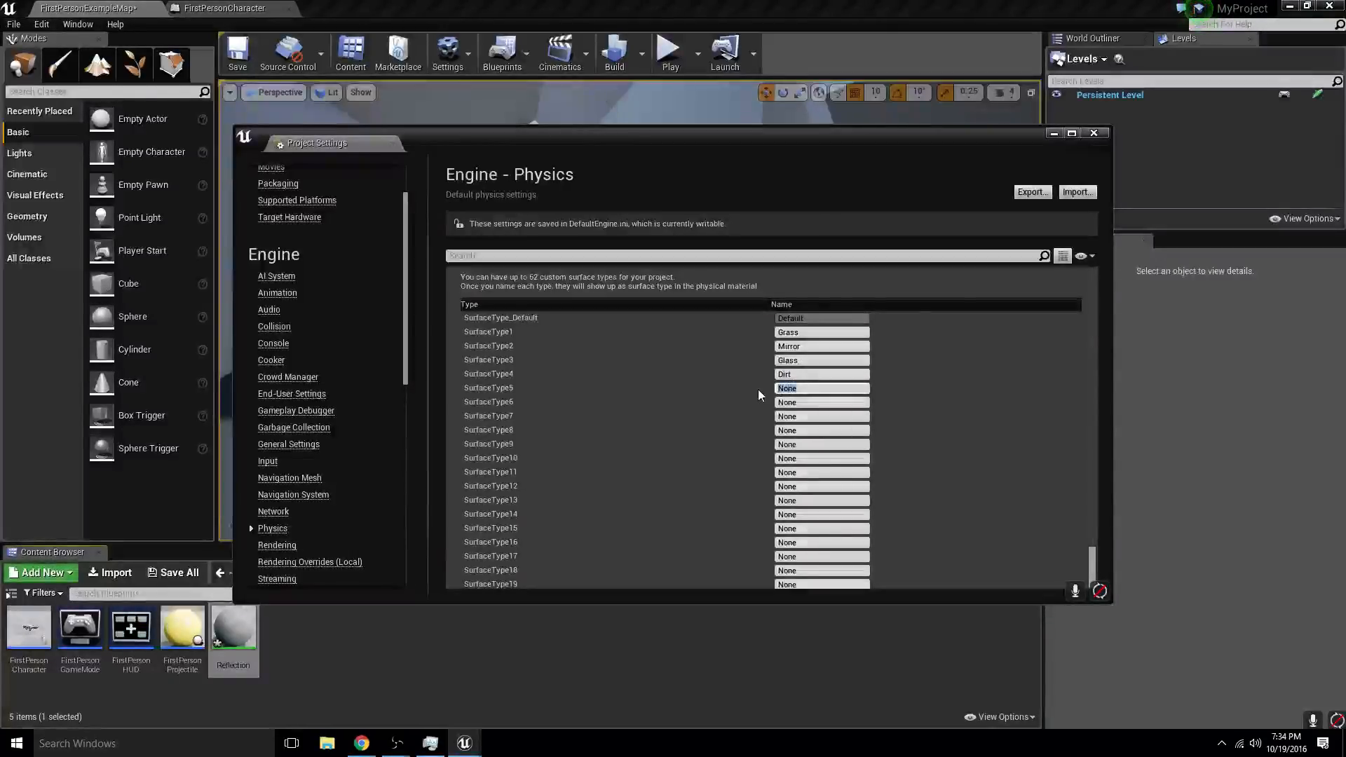
pyautogui.write('Metal')
pyautogui.press('Return')
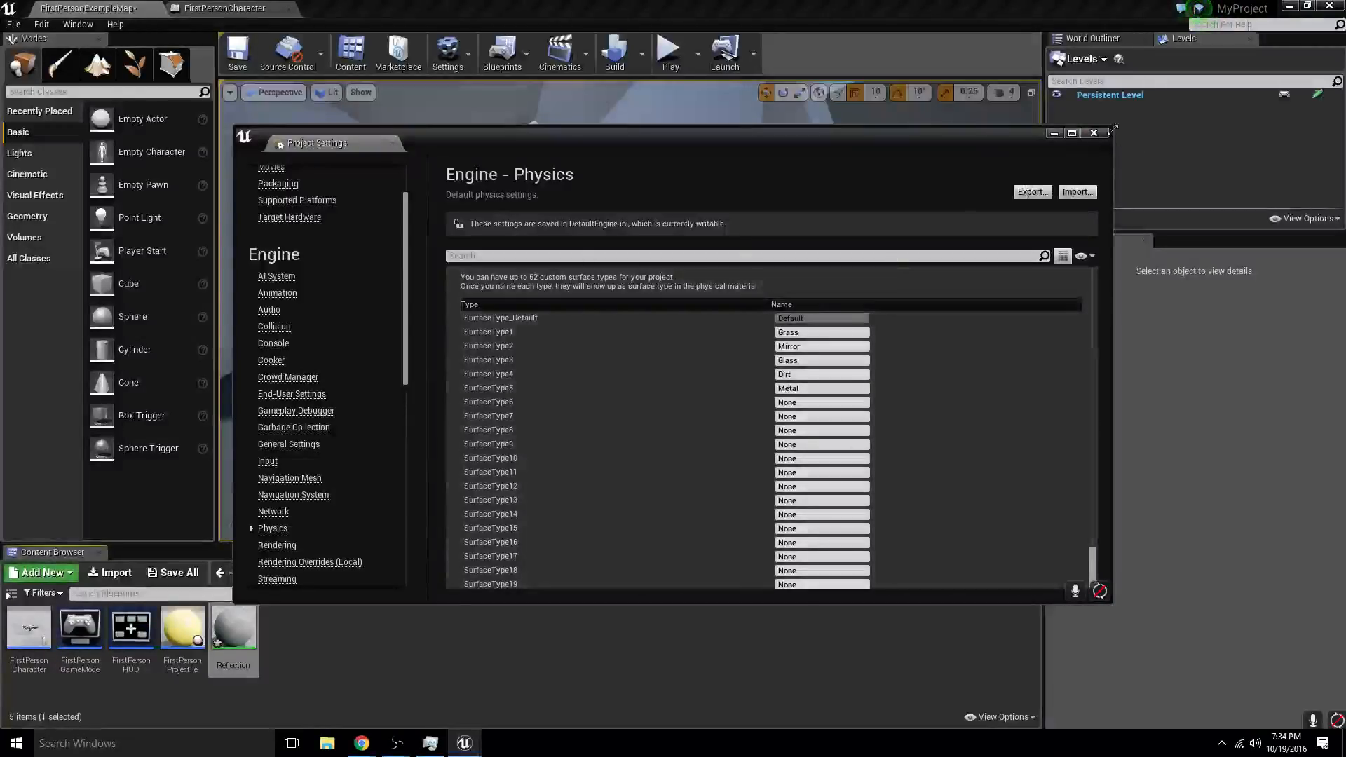
pyautogui.click(1093, 133)
# - Create a new physical material of class PhysicalMaterial in the Blueprints folder and name it Mirror
pyautogui.rightClick(293, 662)
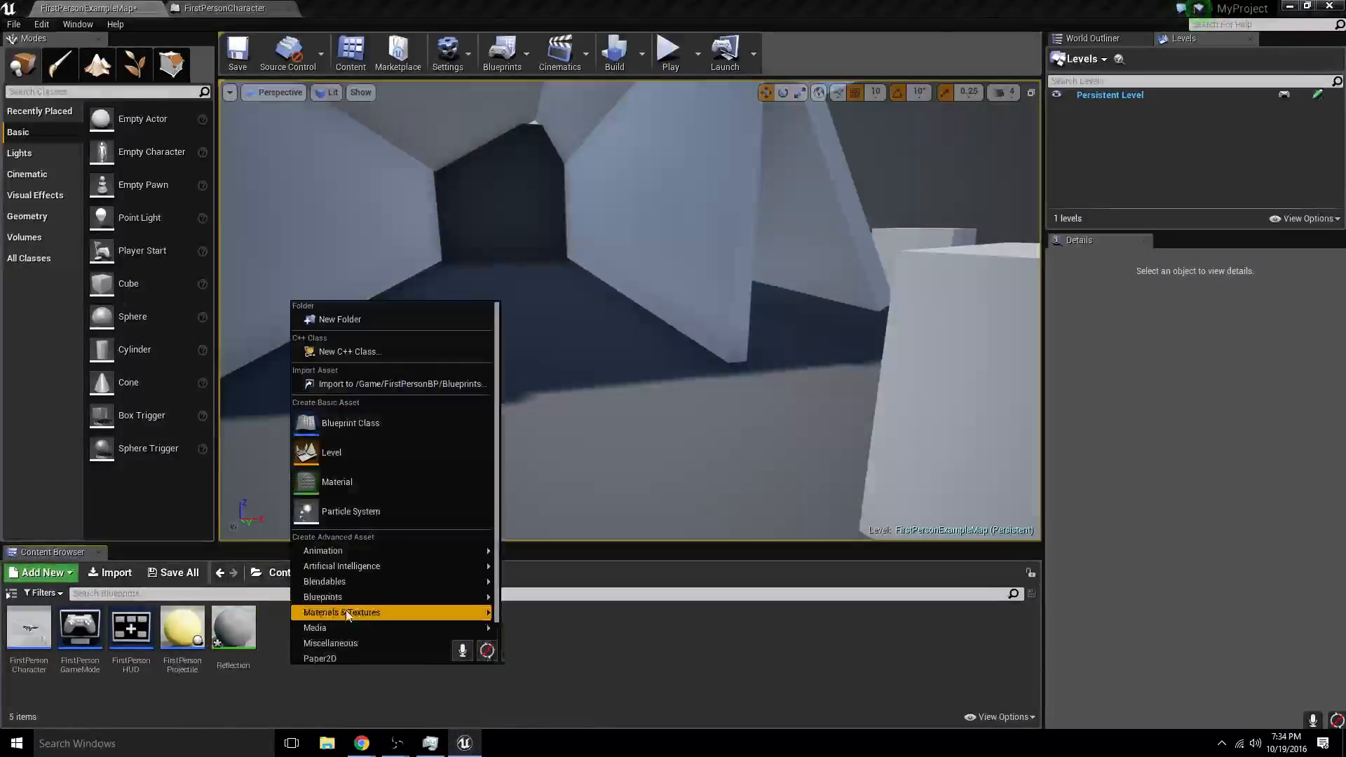
pyautogui.scroll(-3, 346, 615)
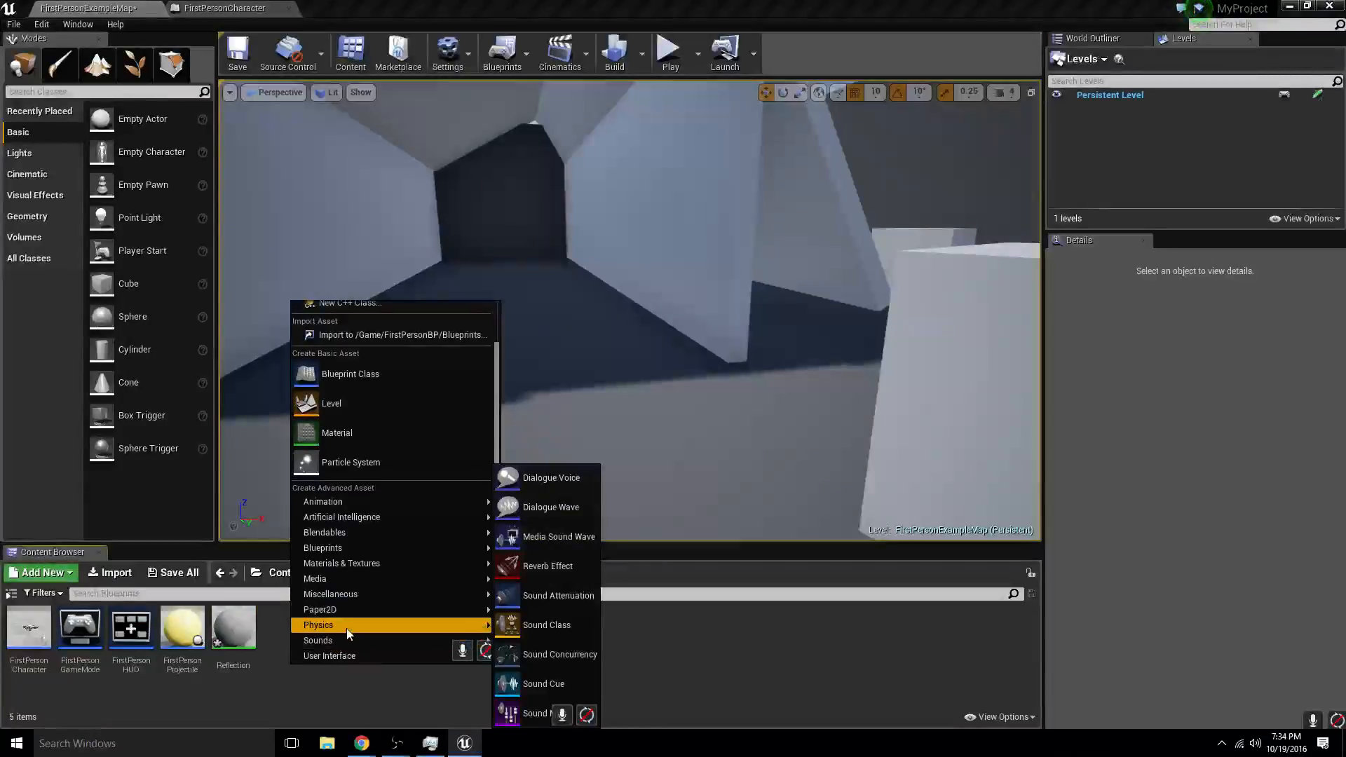
pyautogui.moveTo(350, 626)
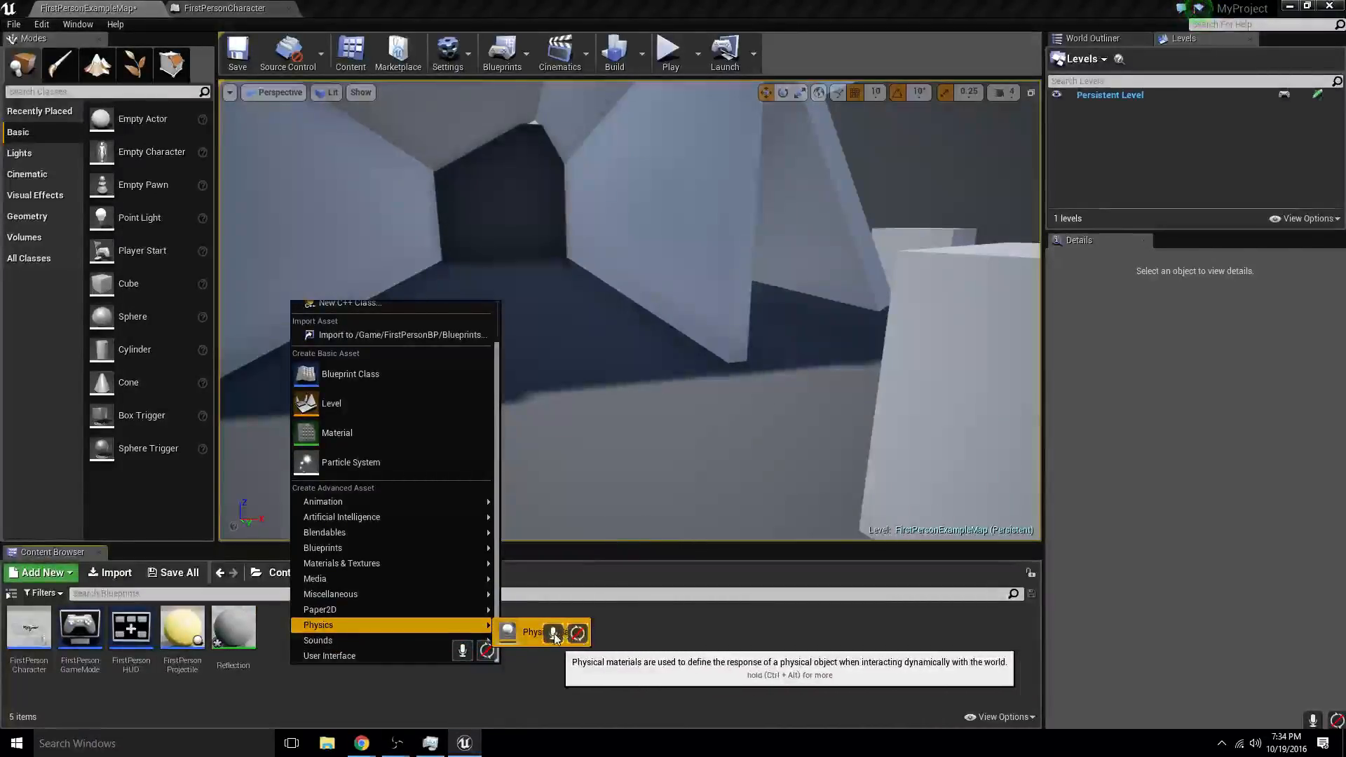
pyautogui.click(527, 632)
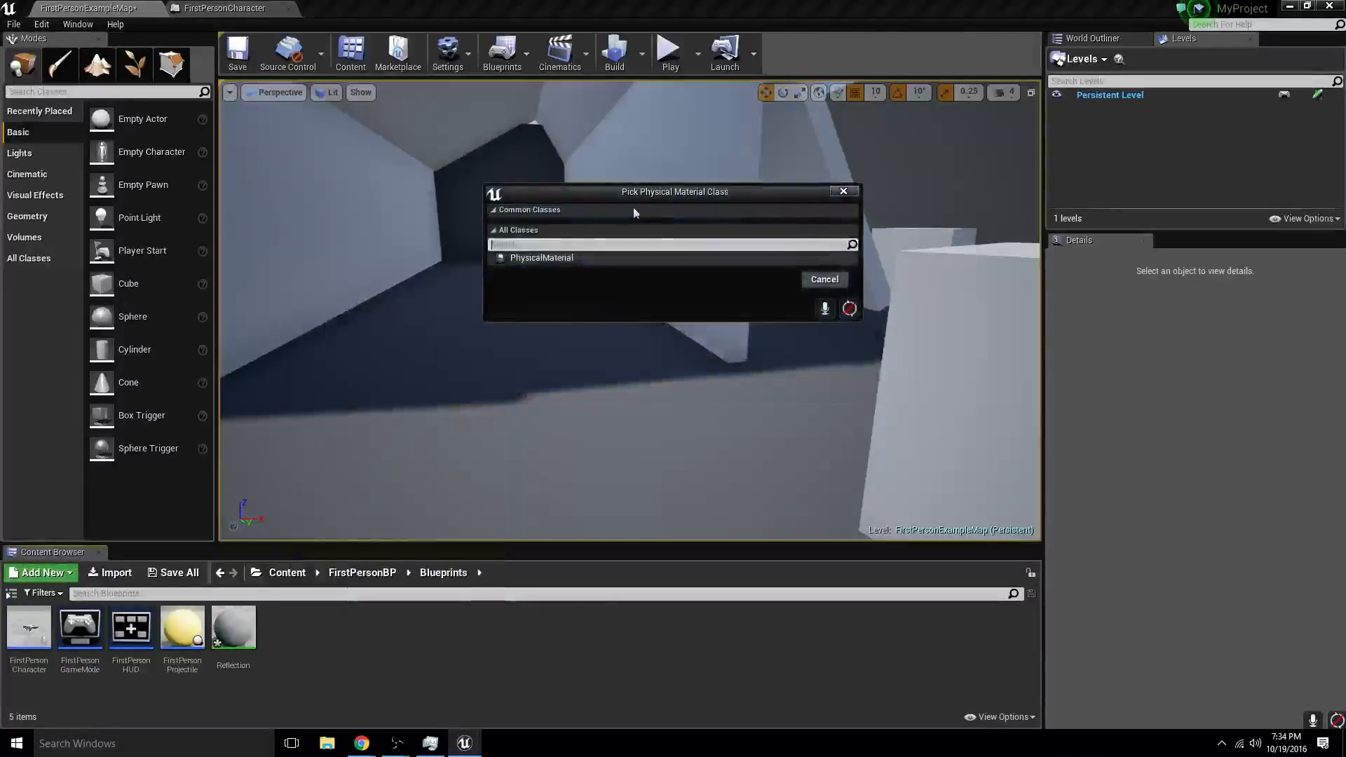
pyautogui.click(544, 258)
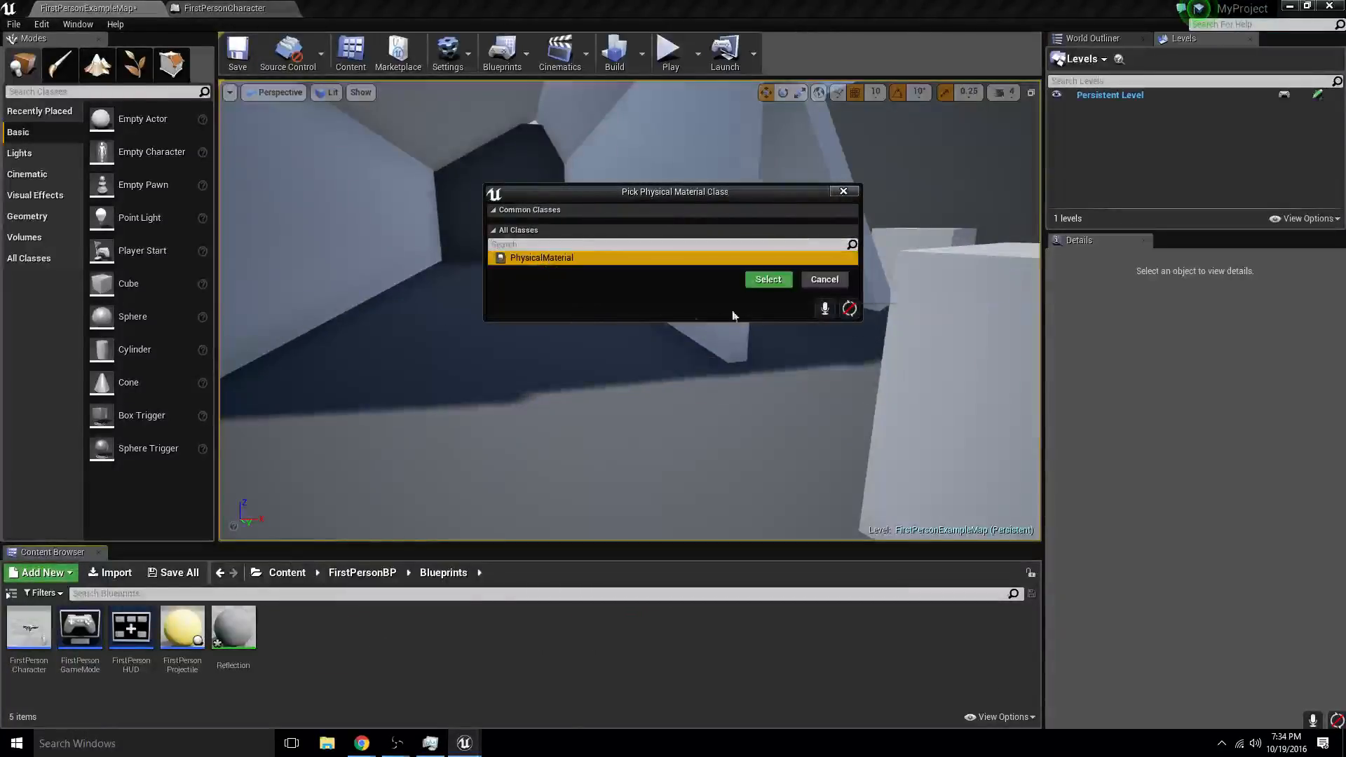
pyautogui.click(768, 279)
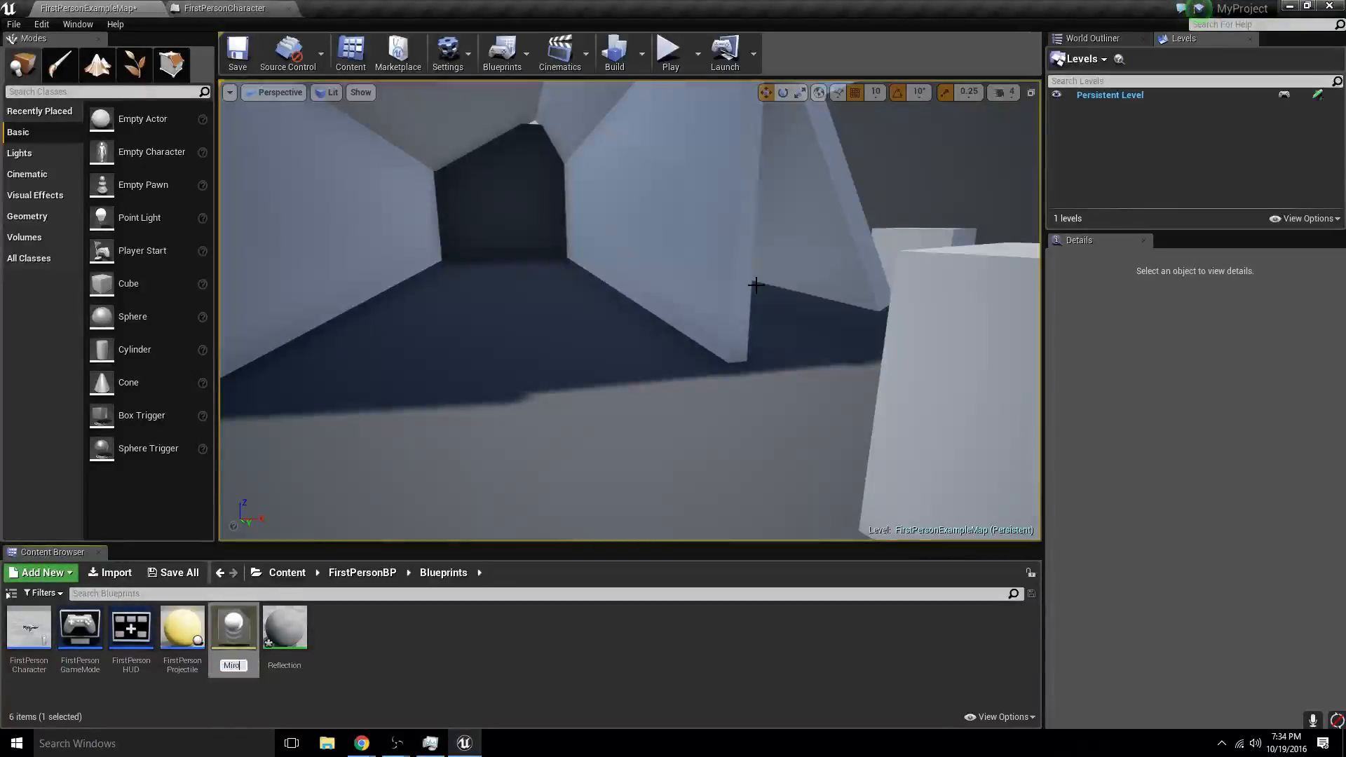
pyautogui.write('Mirror')
pyautogui.press('Return')
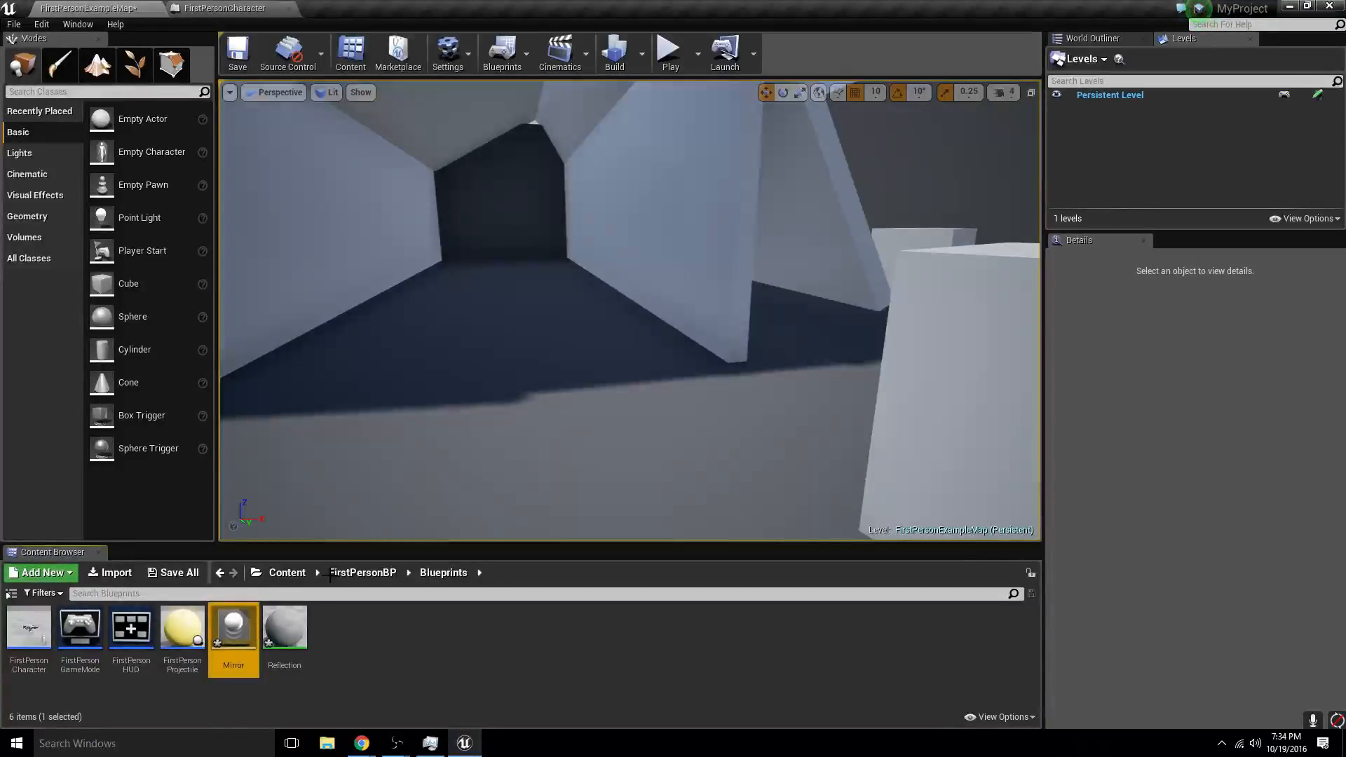
# - Open the Mirror physical material and set its Surface Type to Mirror
pyautogui.doubleClick(242, 629)
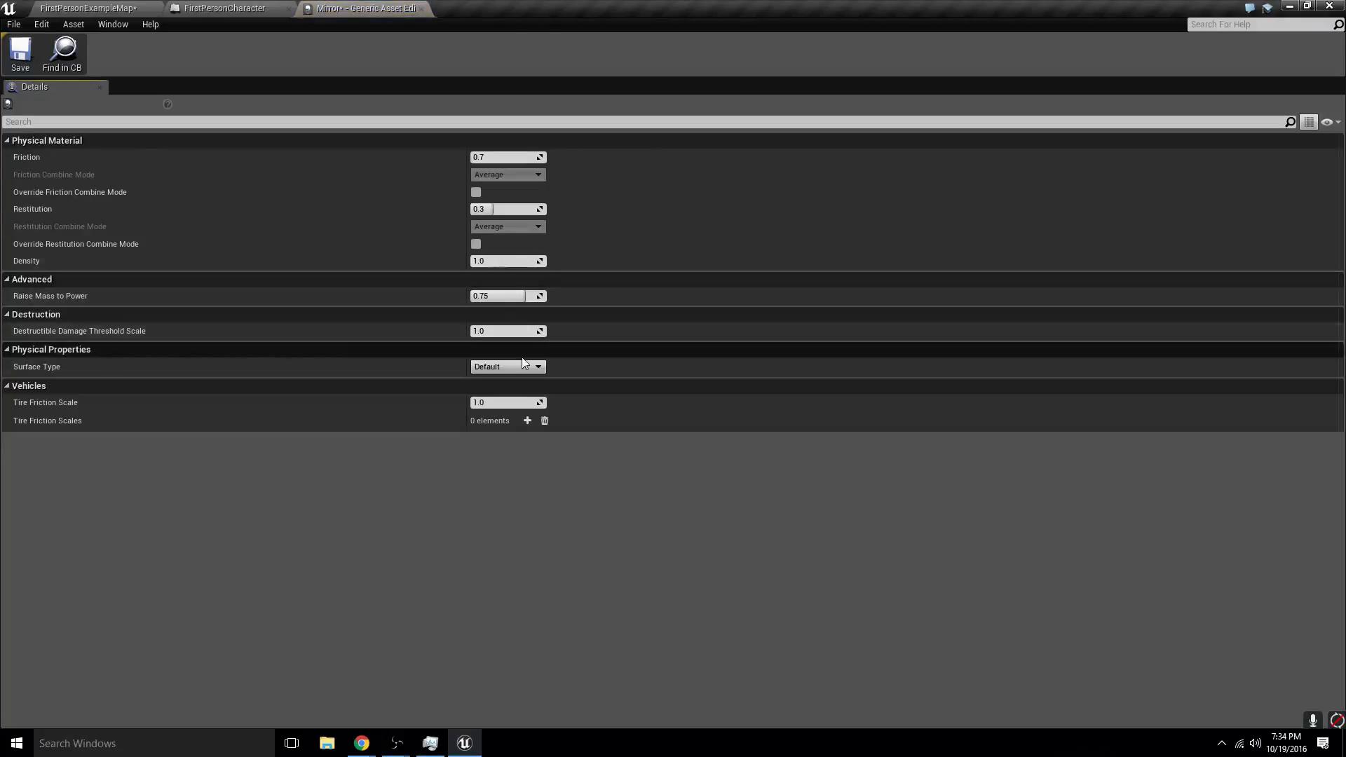
pyautogui.click(499, 369)
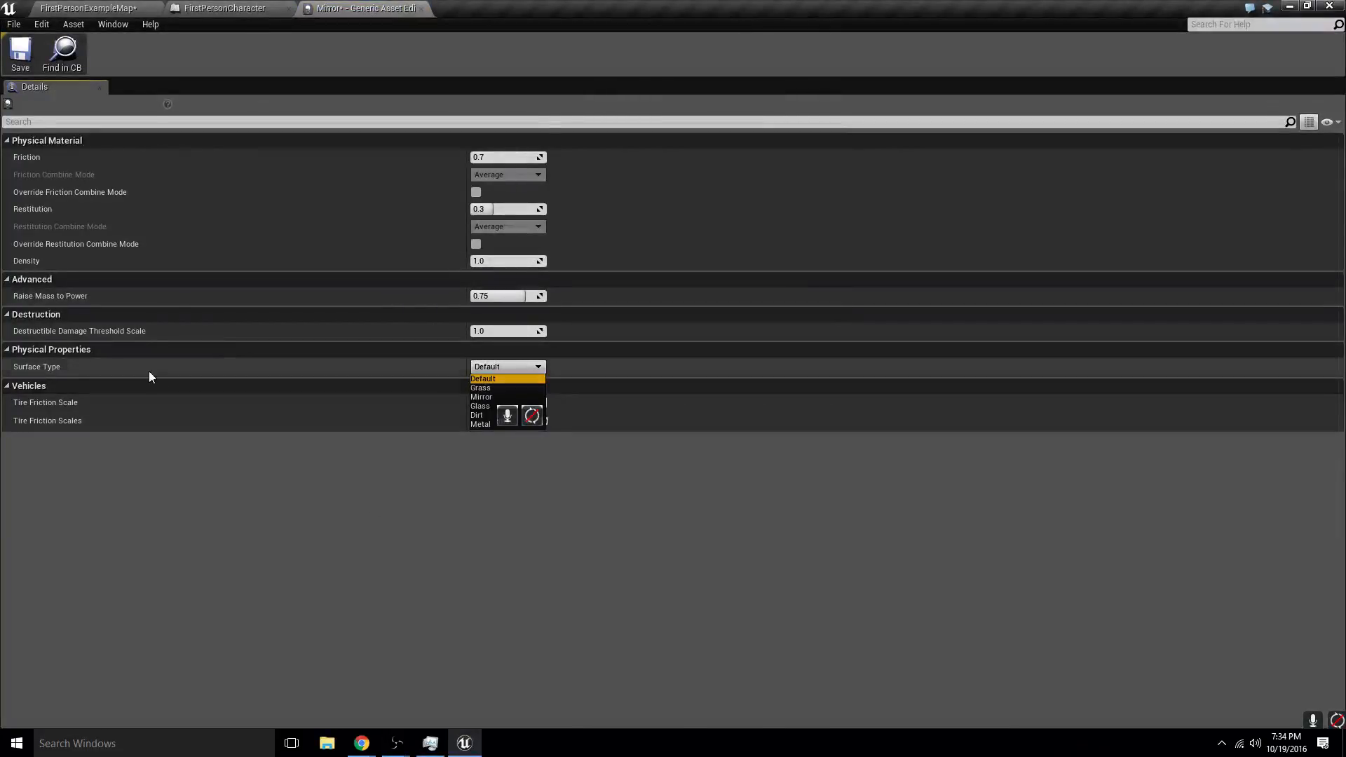
pyautogui.click(482, 398)
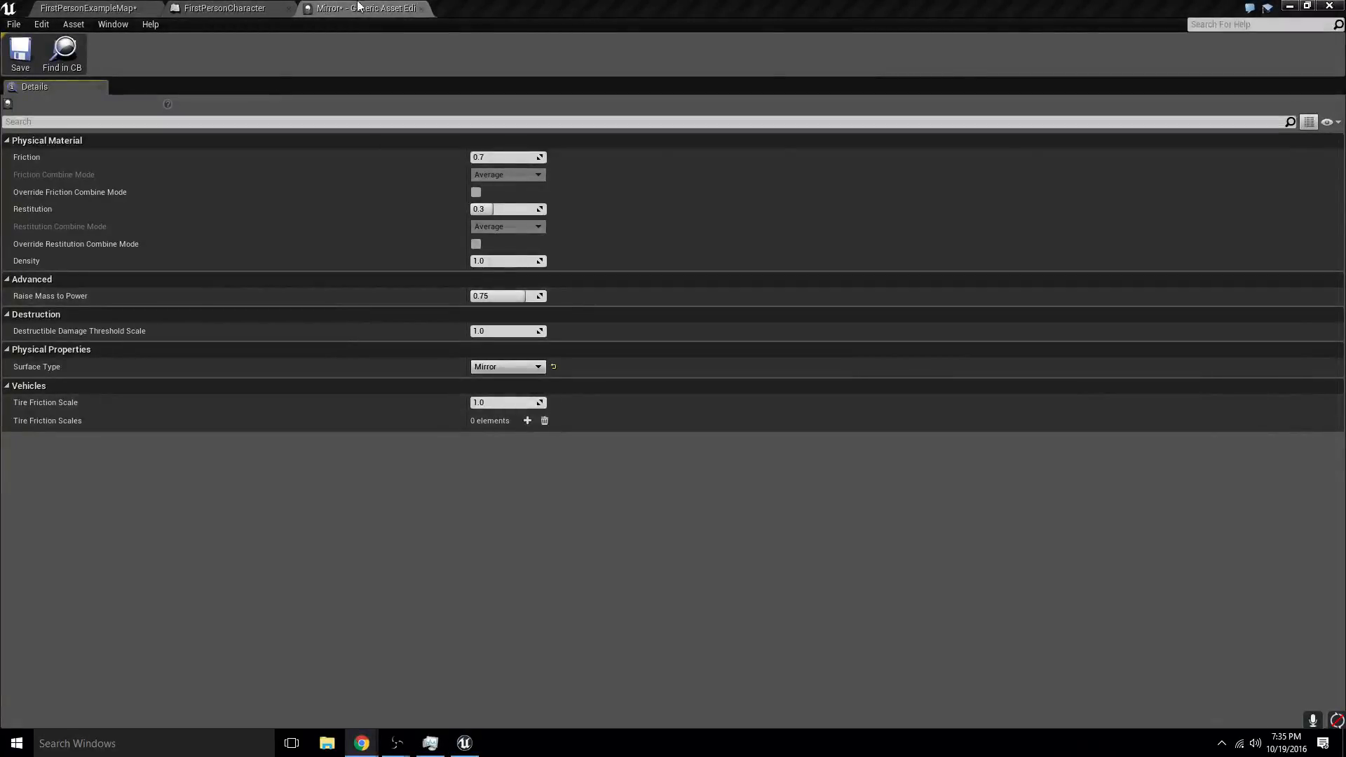
pyautogui.click(405, 11)
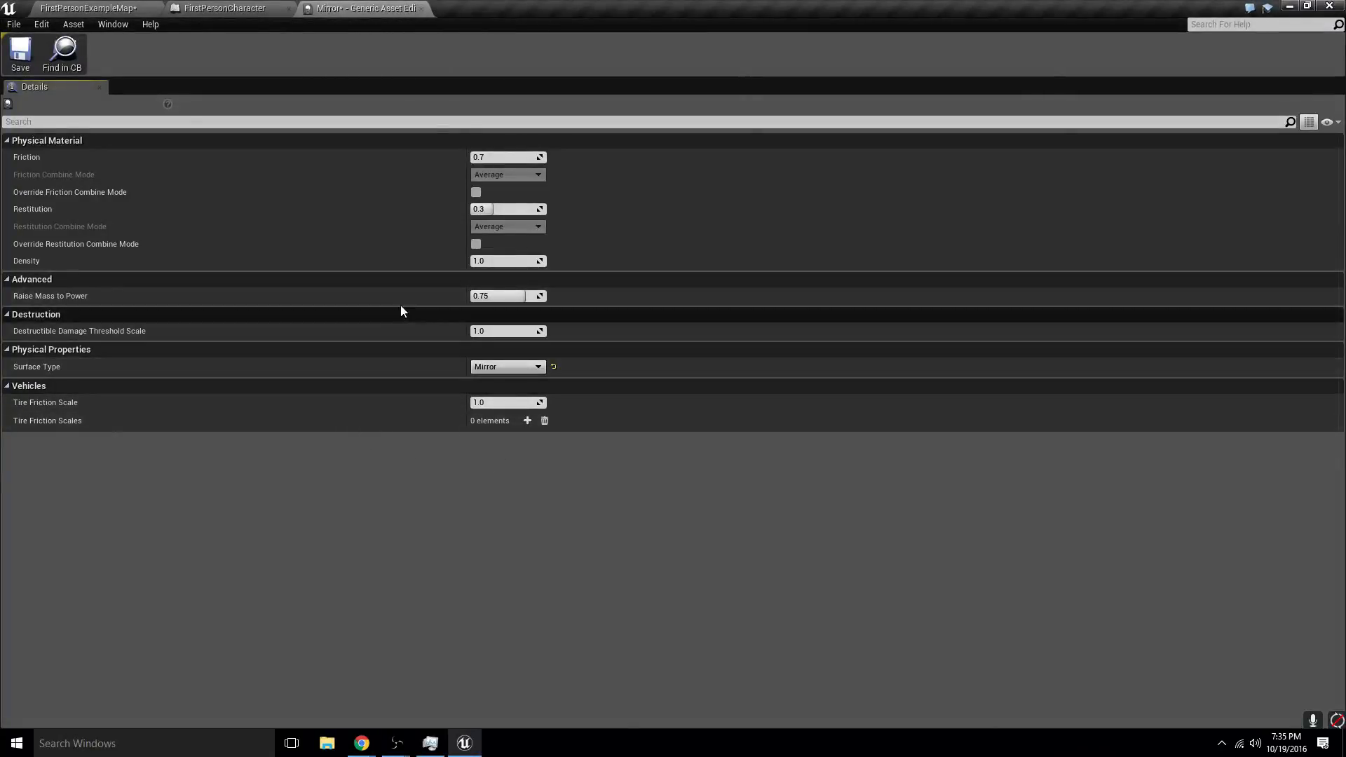
pyautogui.click(252, 9)
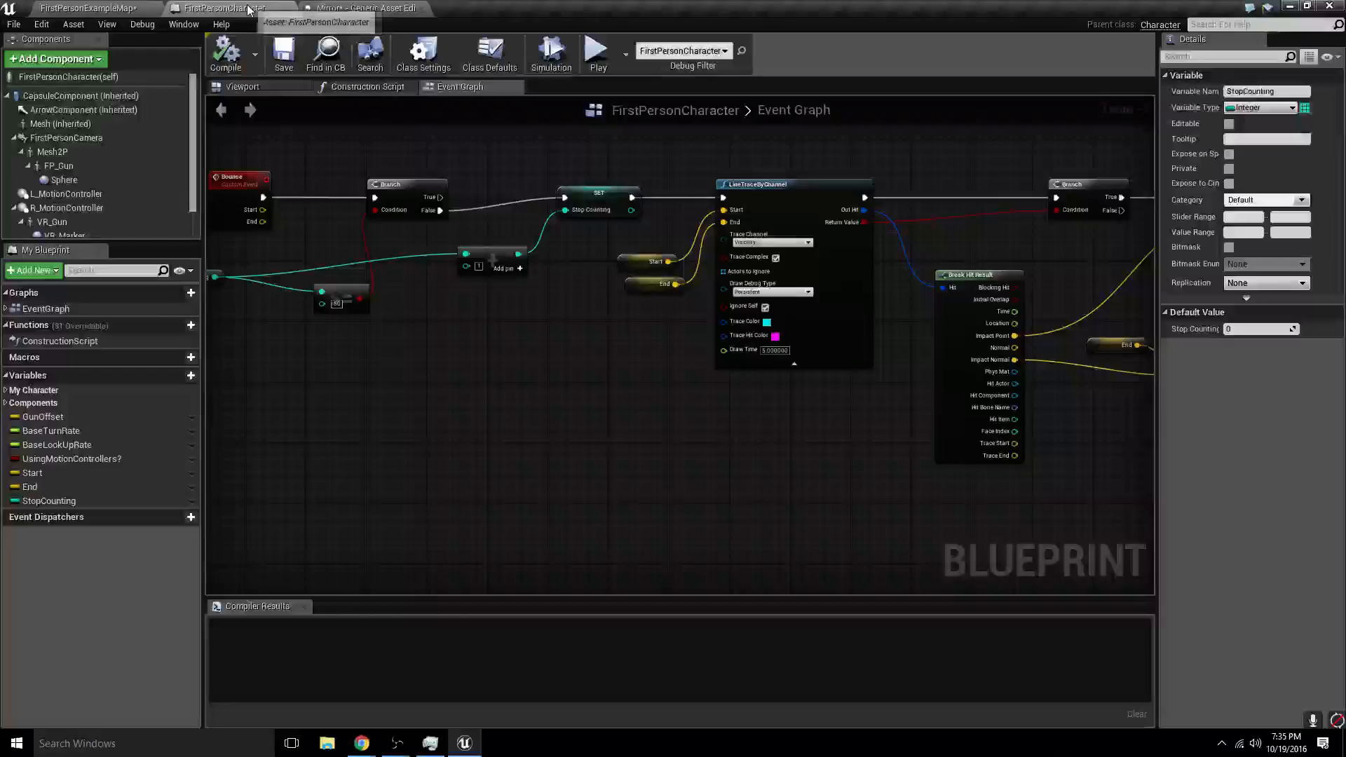
pyautogui.click(329, 9)
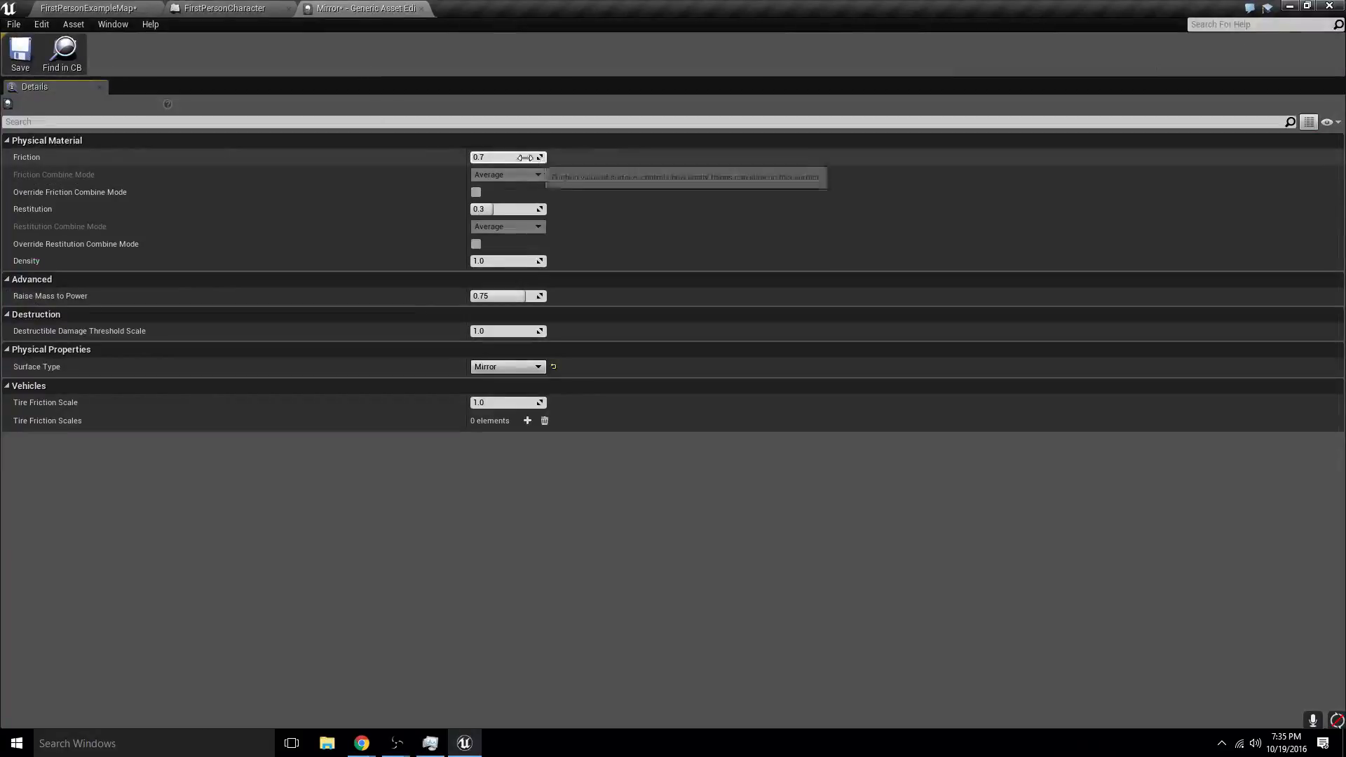
# - Open the Reflection material from the level's Content Browser and feed Metallic from a new constant with value 1
pyautogui.click(106, 9)
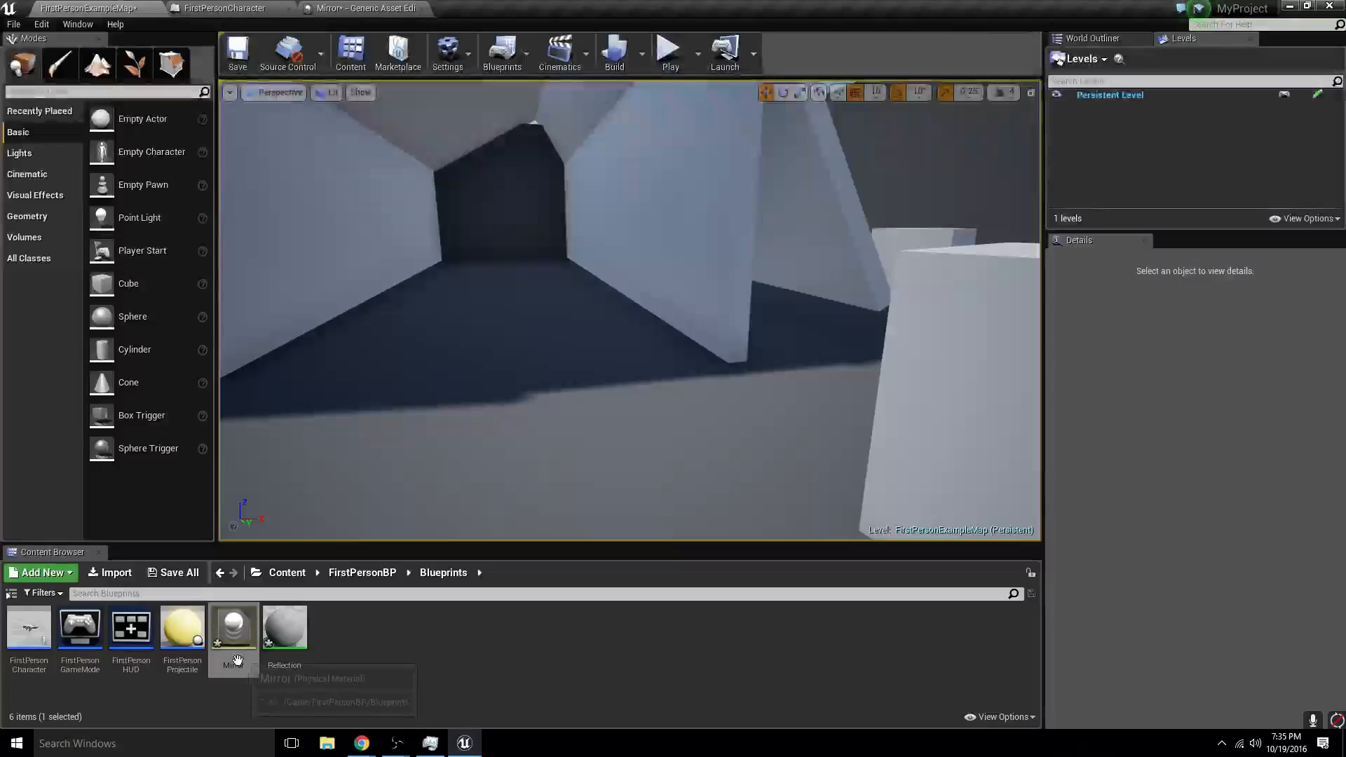
pyautogui.doubleClick(285, 627)
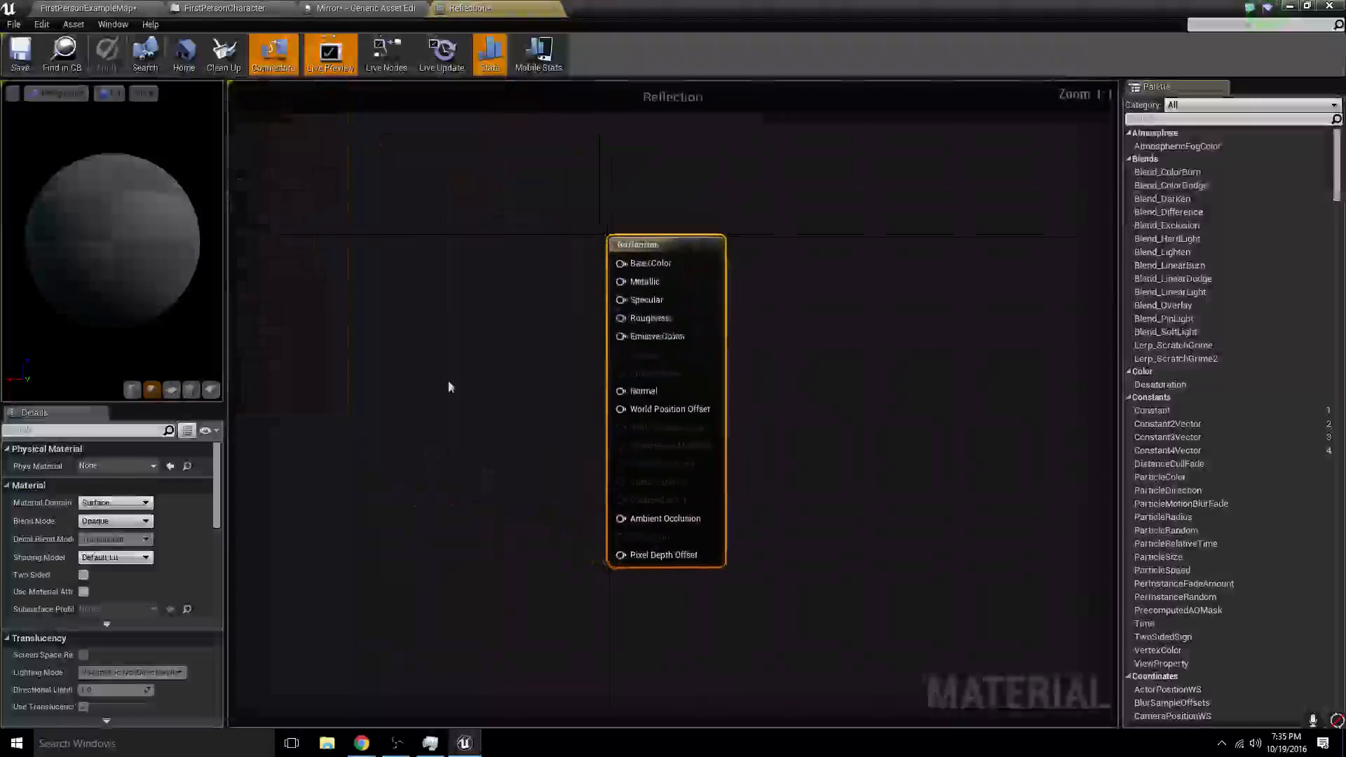
pyautogui.click(545, 309)
pyautogui.moveTo(568, 335); pyautogui.dragTo(733, 316)
pyautogui.click(112, 465)
pyautogui.write('1')
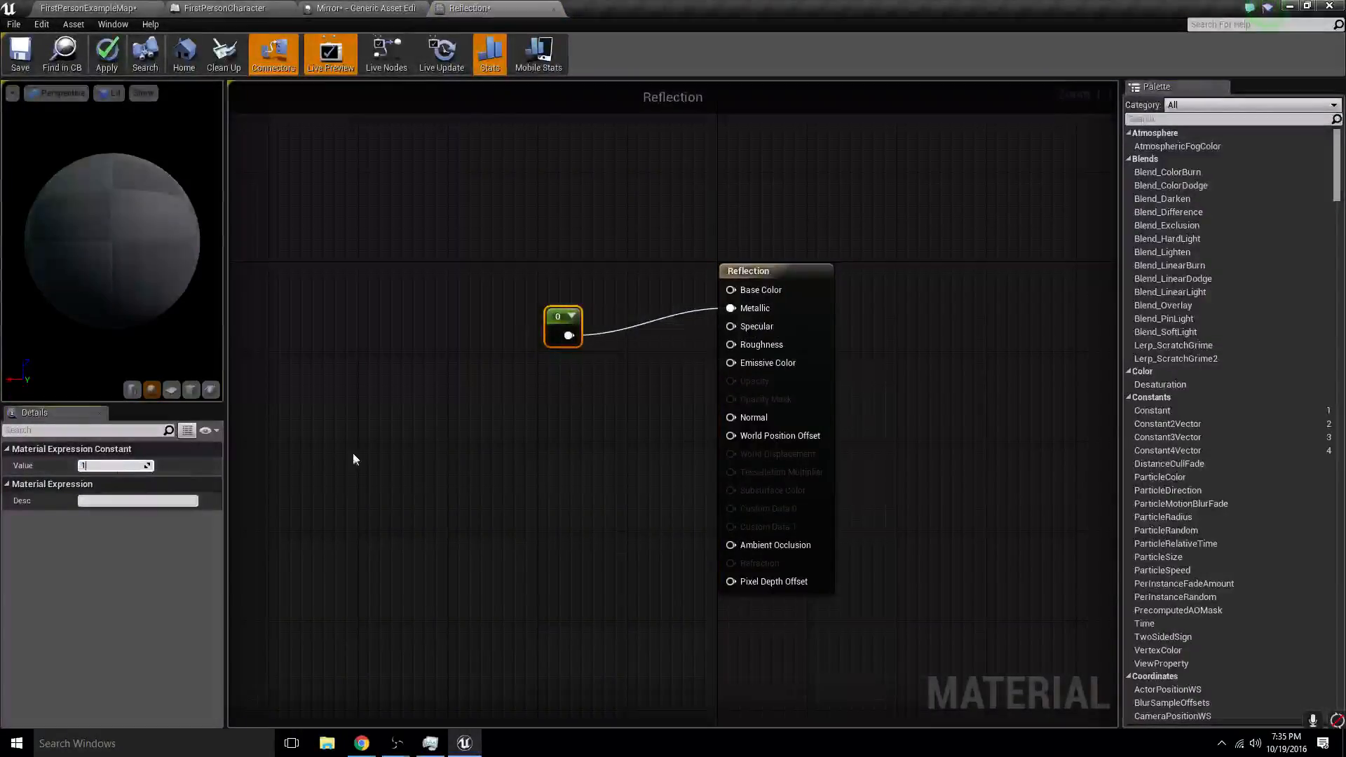
# - Add a constant left at 0 and connect it to the Reflection material's Roughness input
pyautogui.click(600, 397)
pyautogui.press('1')
pyautogui.click(549, 384)
pyautogui.moveTo(573, 410); pyautogui.dragTo(738, 343)
# - Add another constant, set its value to 1, and connect it to the Base Color input
pyautogui.press('1')
pyautogui.click(581, 247)
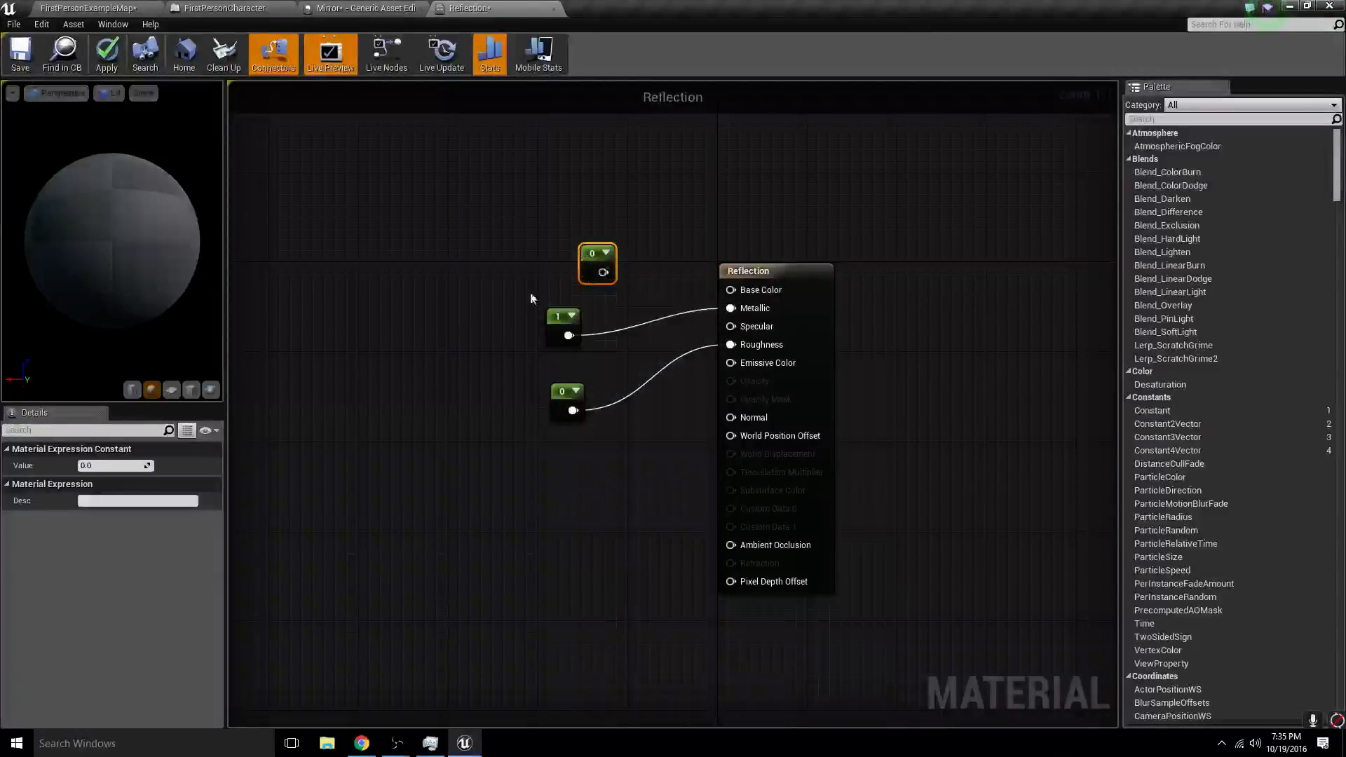
pyautogui.click(134, 466)
pyautogui.write('1')
pyautogui.moveTo(603, 272); pyautogui.dragTo(685, 286)
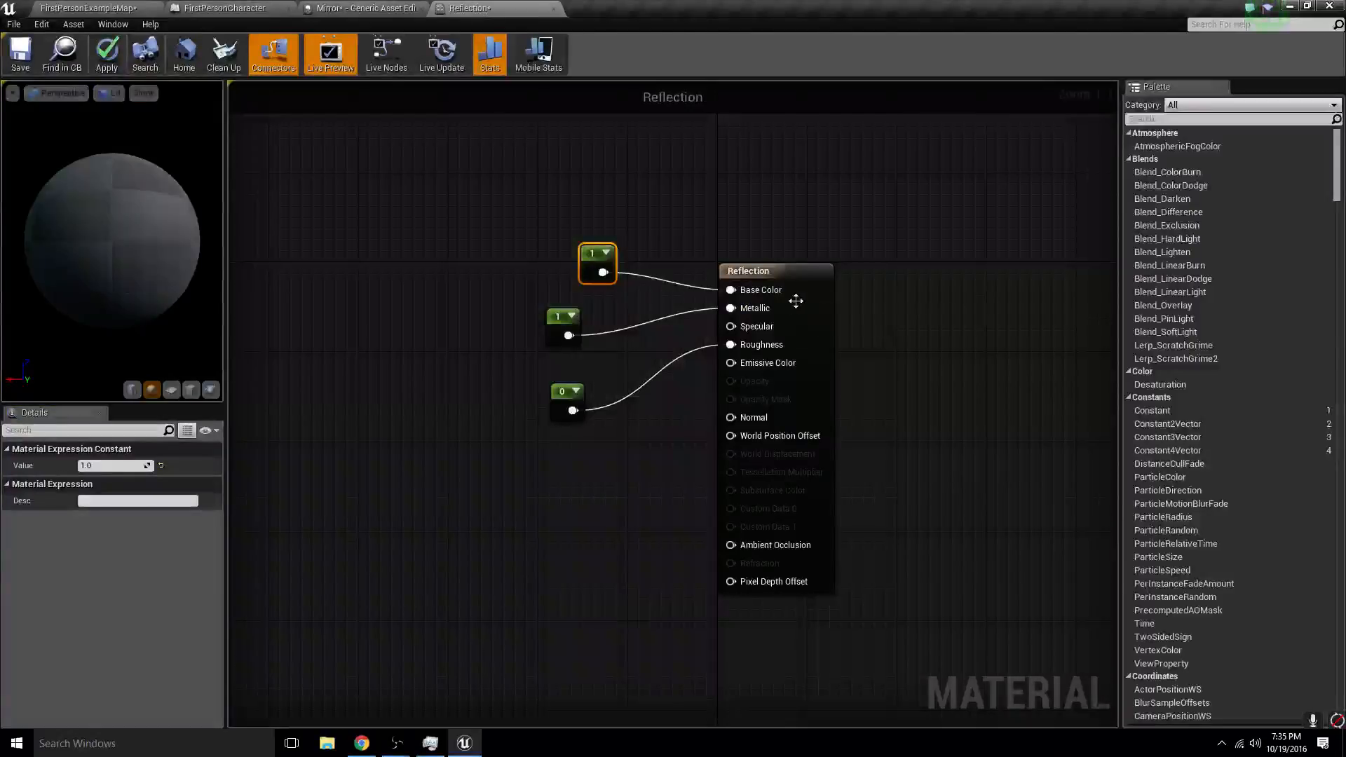
# - Apply the Reflection material's changes and locate the asset in the Content Browser
pyautogui.moveTo(796, 297); pyautogui.dragTo(817, 294)
pyautogui.moveTo(133, 244)
pyautogui.mouseDown()
pyautogui.moveTo(140, 231)
pyautogui.moveTo(144, 259)
pyautogui.moveTo(133, 244)
pyautogui.mouseUp()
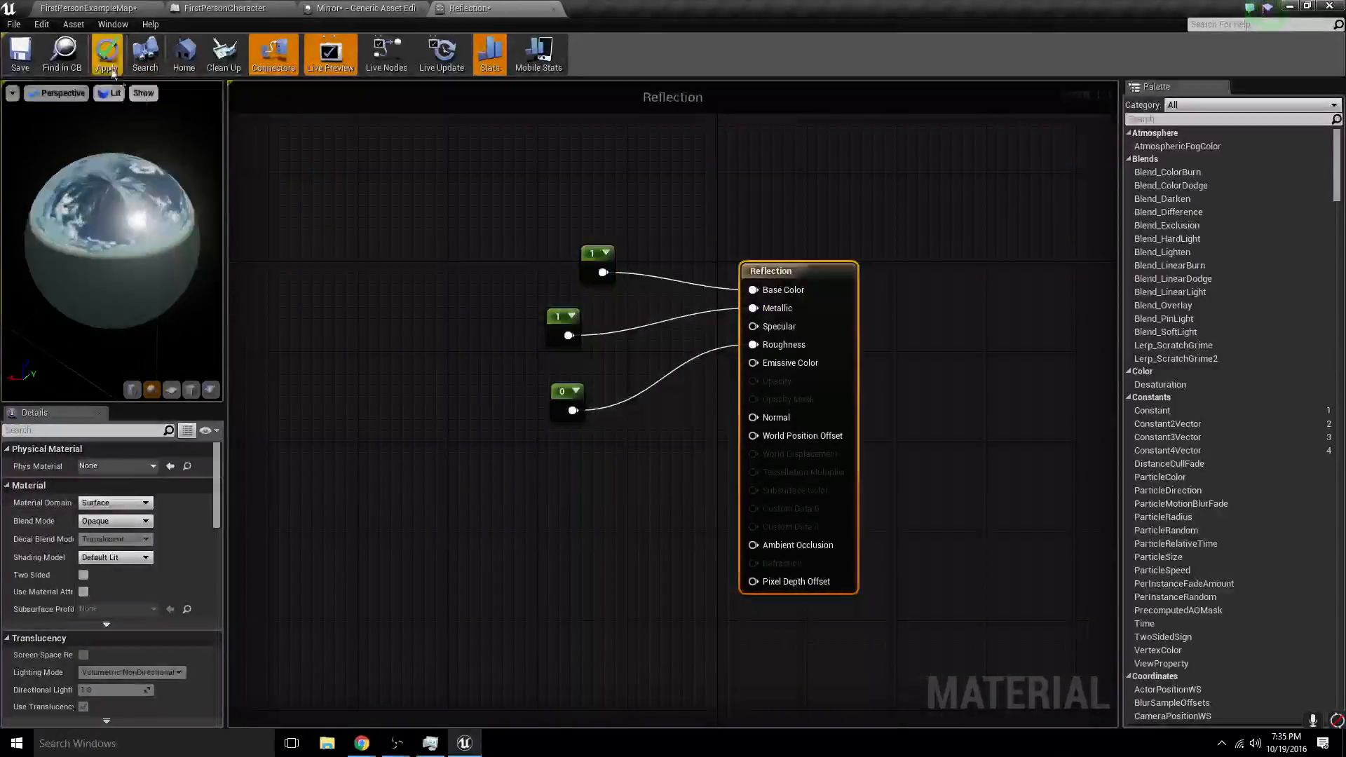
pyautogui.click(106, 53)
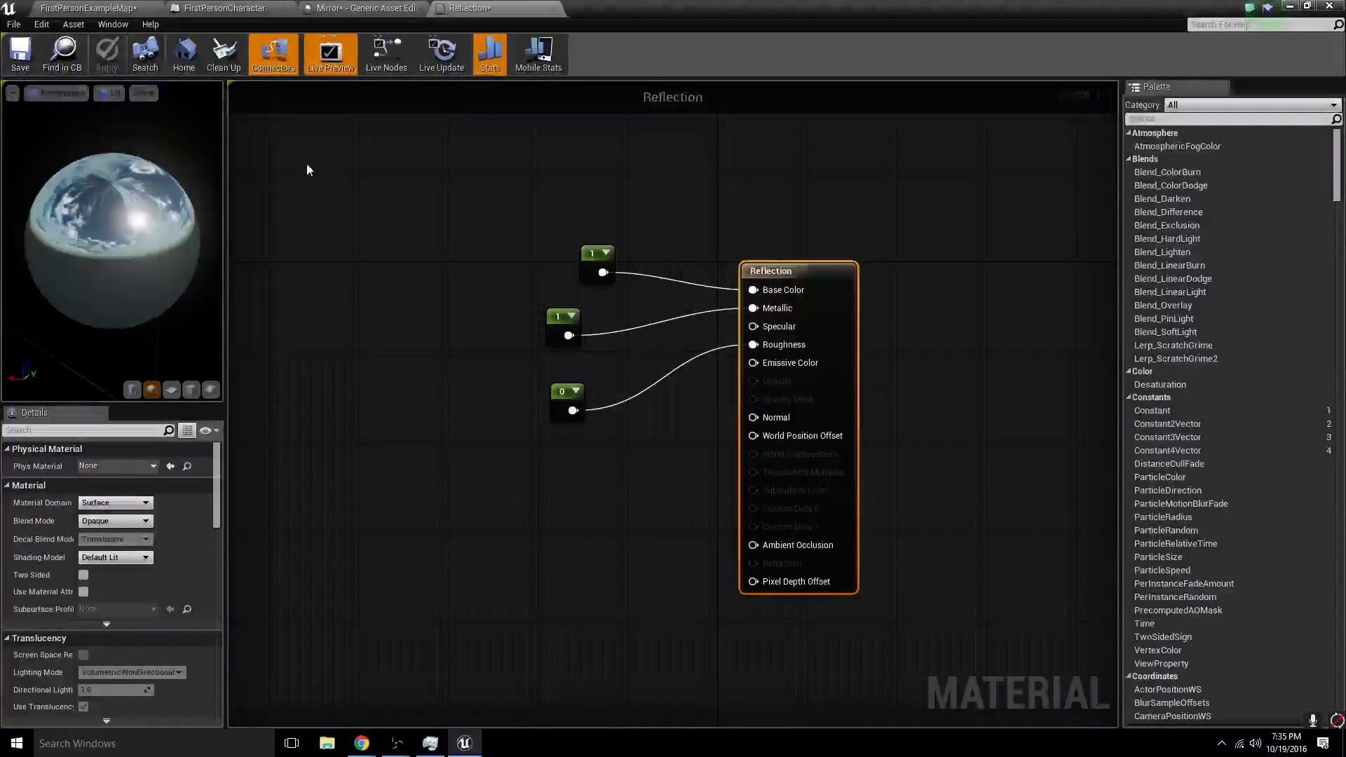
pyautogui.click(69, 58)
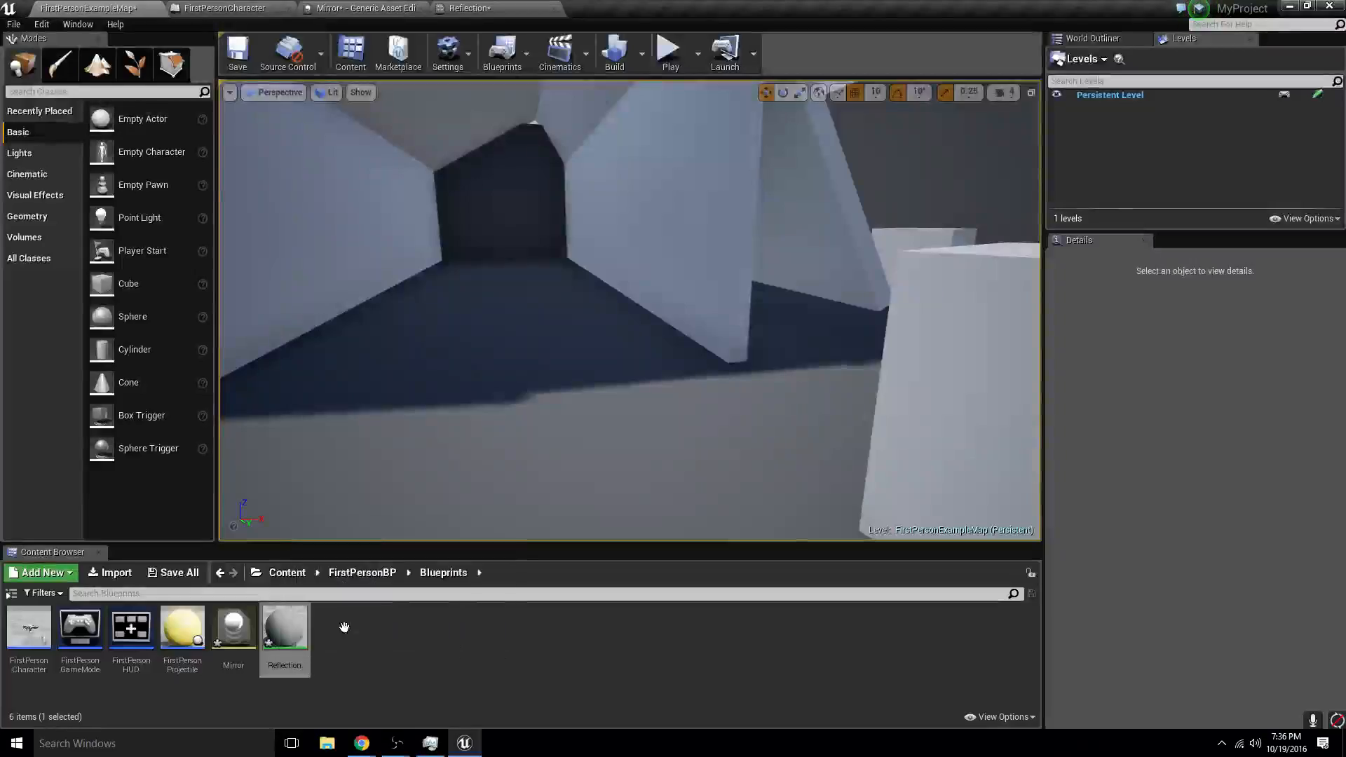
# - Assign the Reflection material to the nearby white cube in the level
pyautogui.moveTo(581, 406); pyautogui.dragTo(722, 409, button='right')
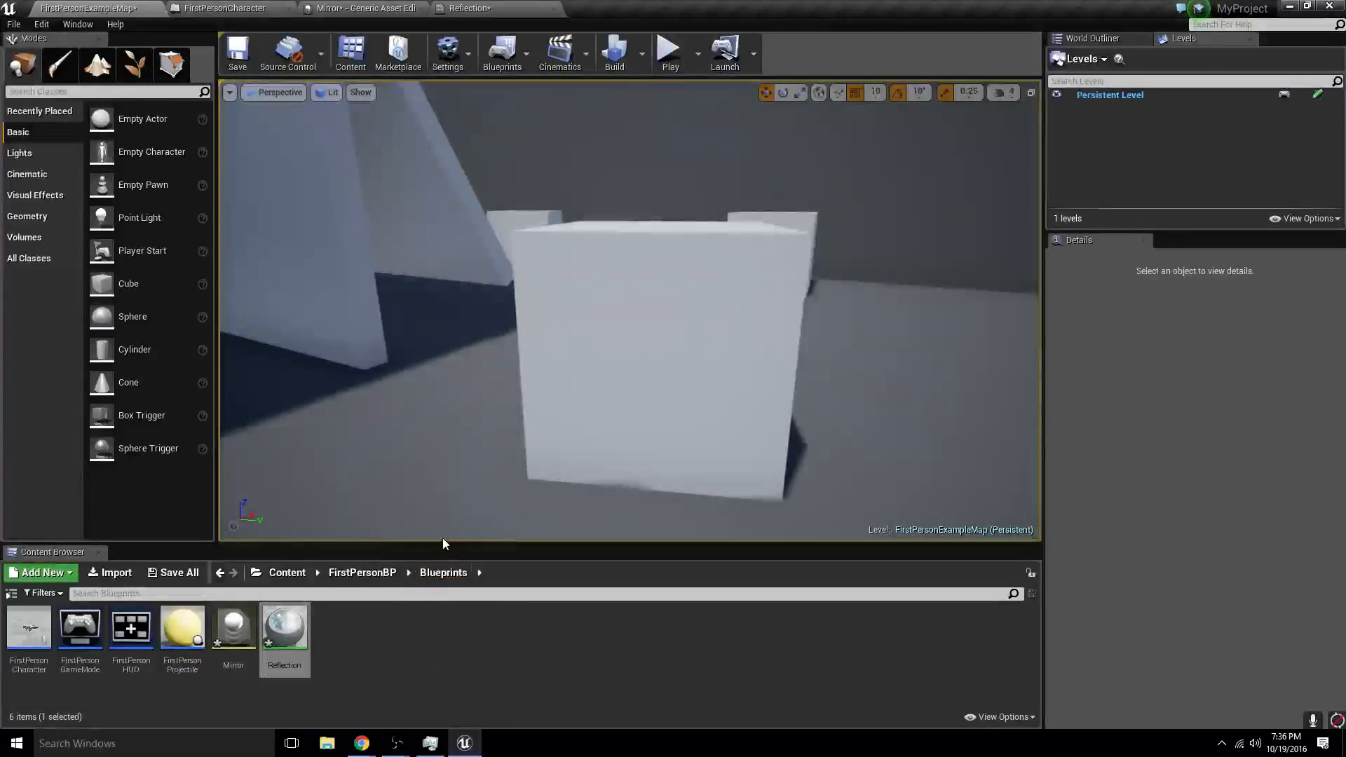
pyautogui.moveTo(503, 377); pyautogui.dragTo(595, 373, button='right')
pyautogui.click(503, 377)
pyautogui.moveTo(417, 328); pyautogui.dragTo(407, 462)
# - Play the level to check the cube with the Reflection material, and stop the session
pyautogui.click(668, 52)
pyautogui.click(630, 290)
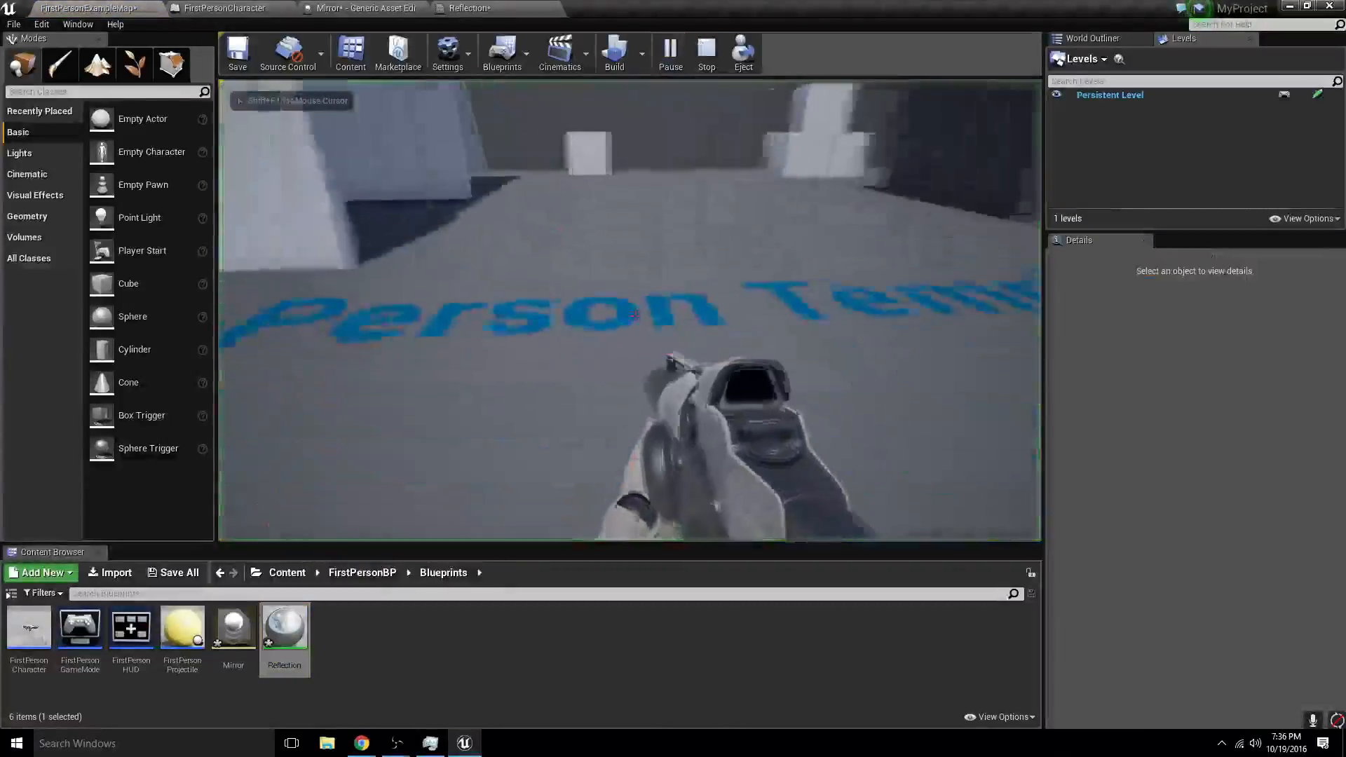
pyautogui.press('w')
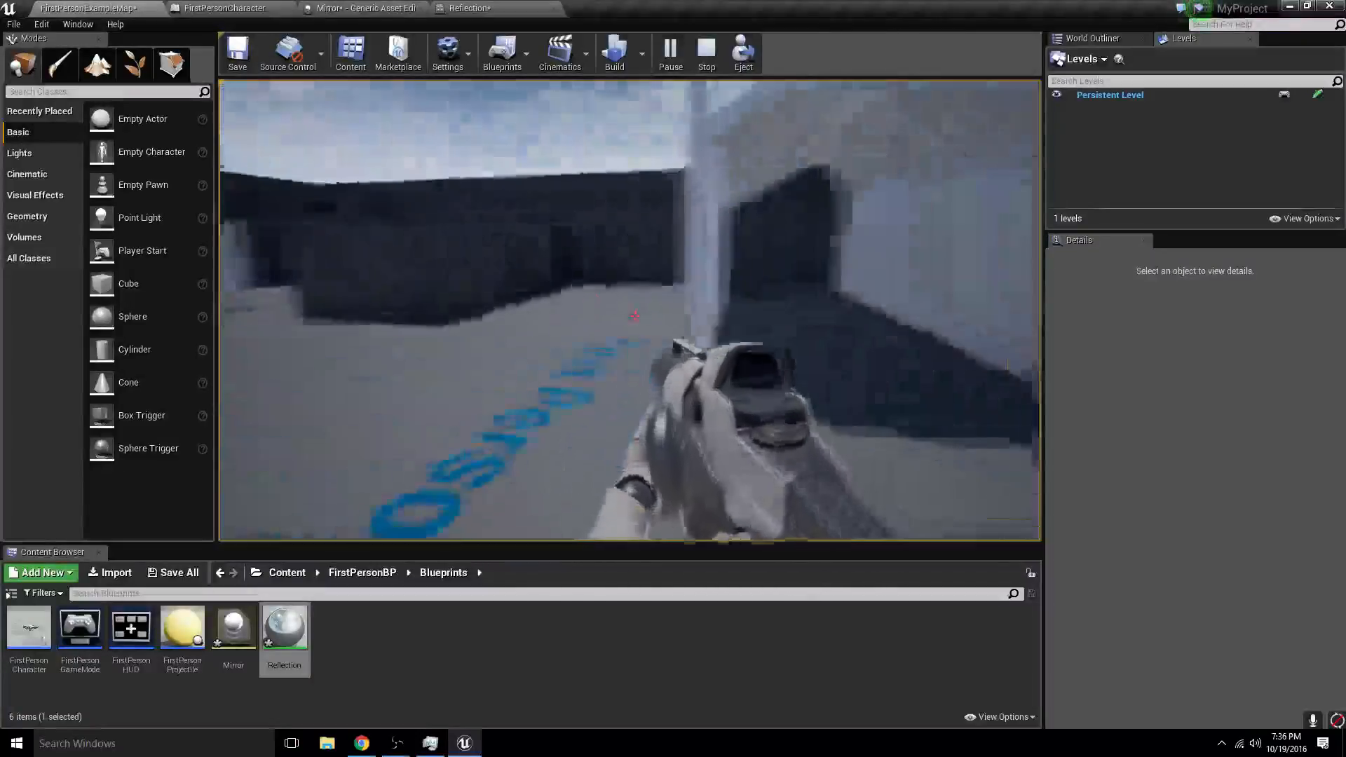
pyautogui.press('Escape')
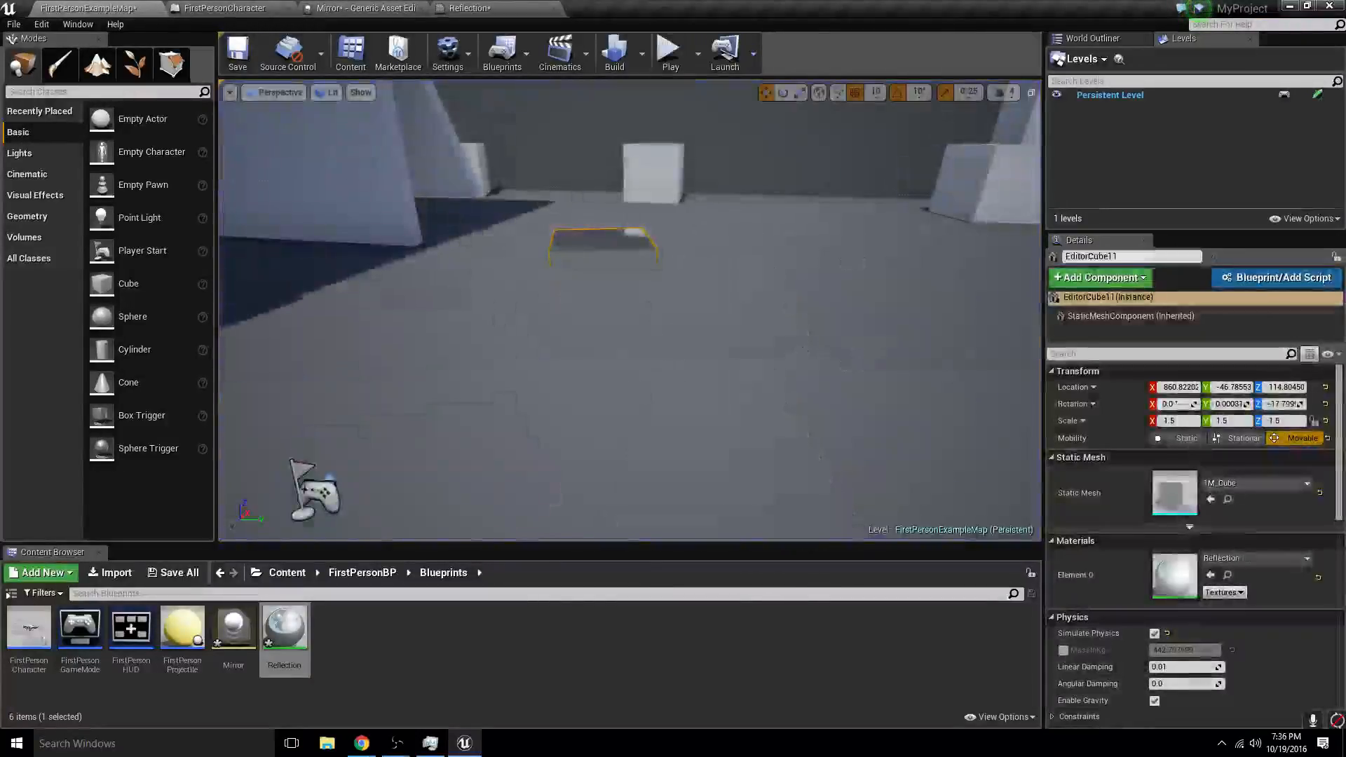
# - Turn off Simulate Physics on the raised reflective cube and play the level to view its reflections up close
pyautogui.click(1154, 633)
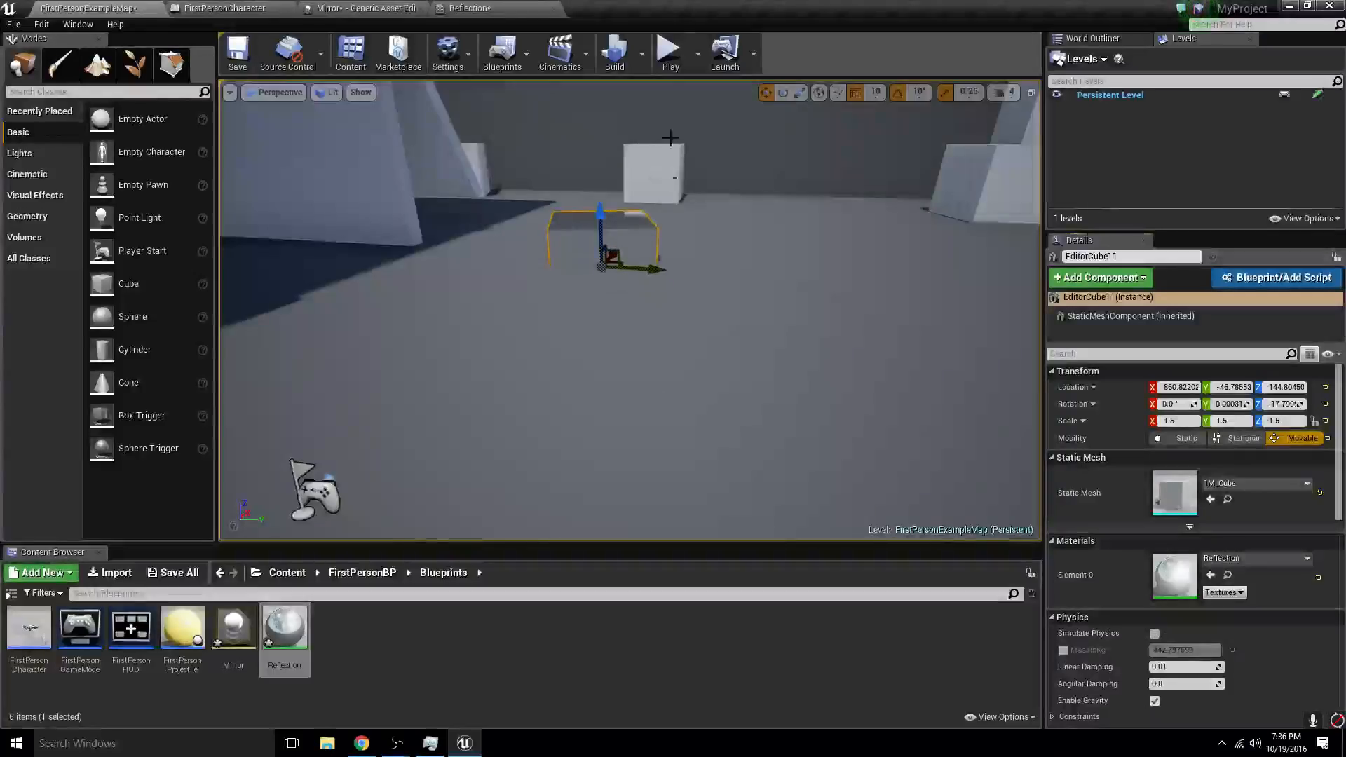
pyautogui.click(668, 52)
pyautogui.press('w')
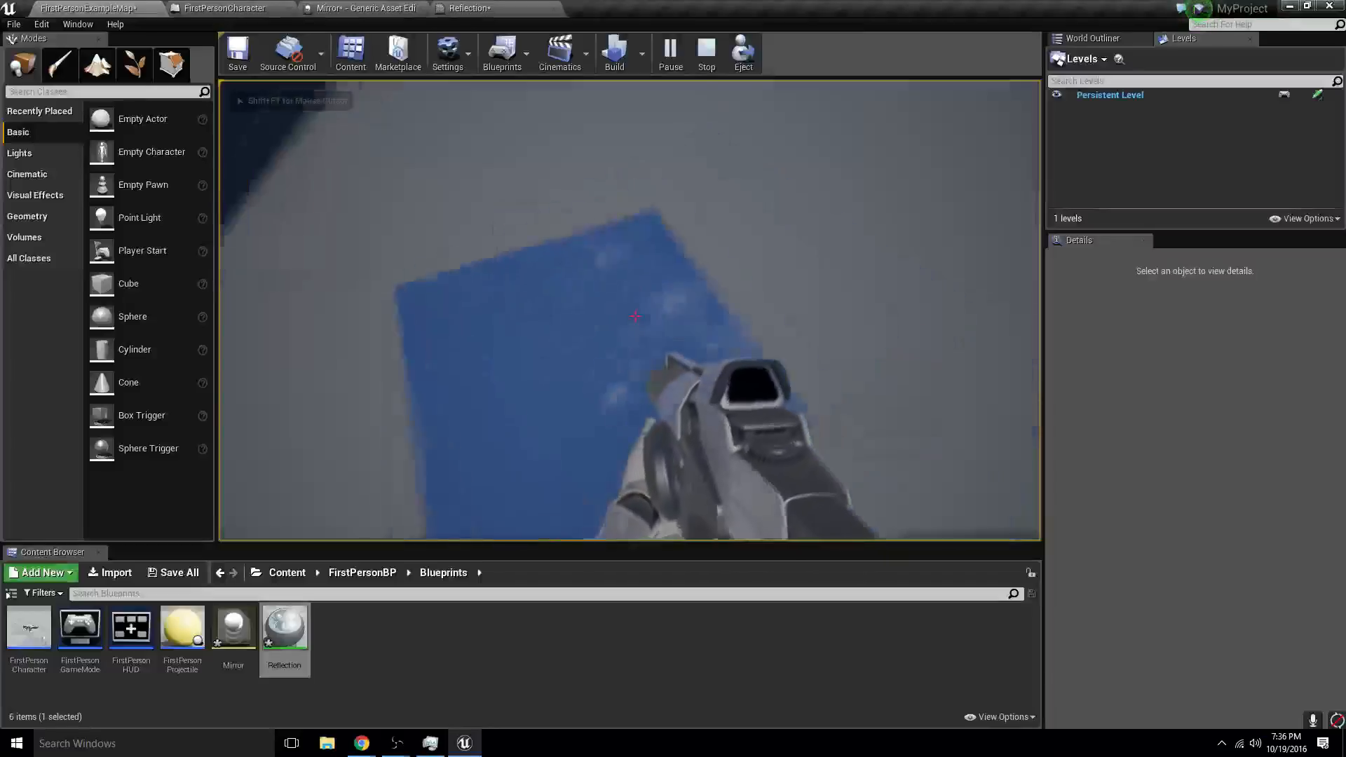
pyautogui.press('s')
pyautogui.press('w')
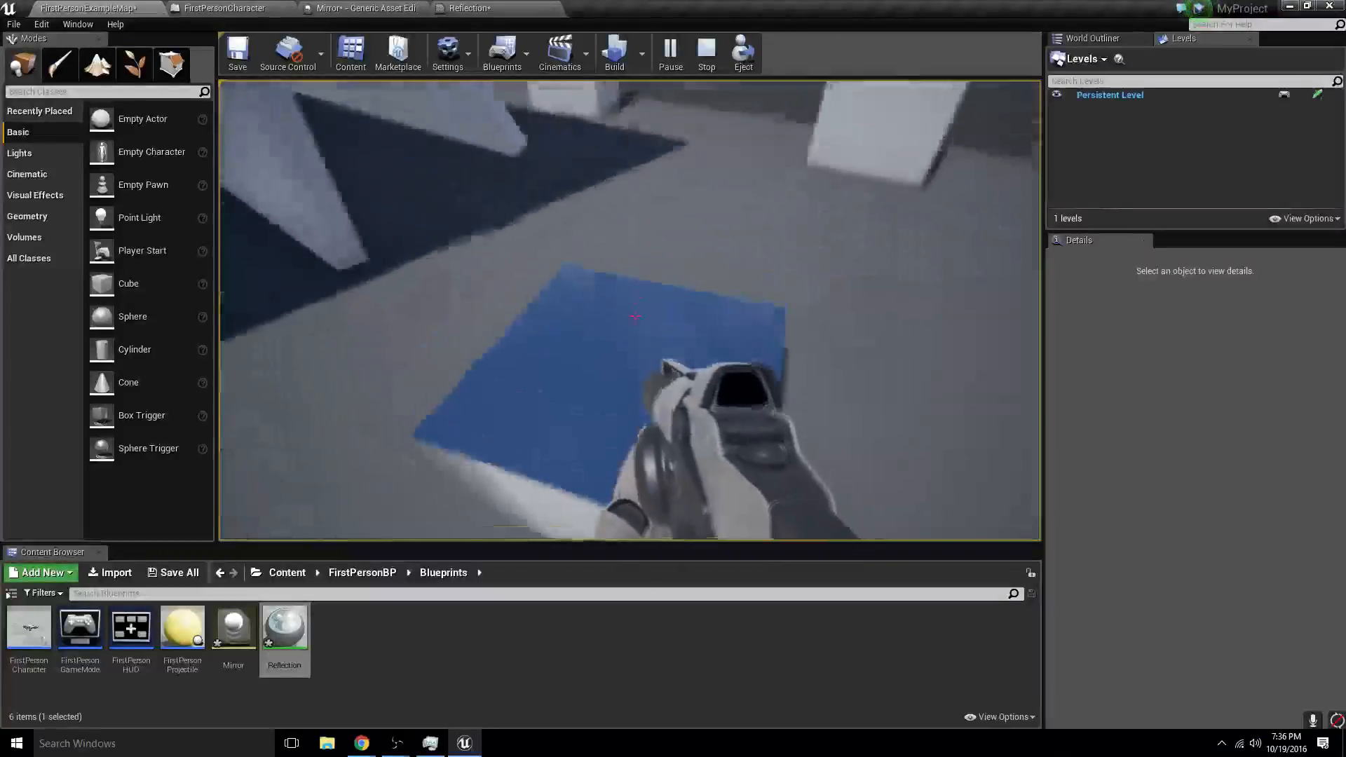
pyautogui.press('w')
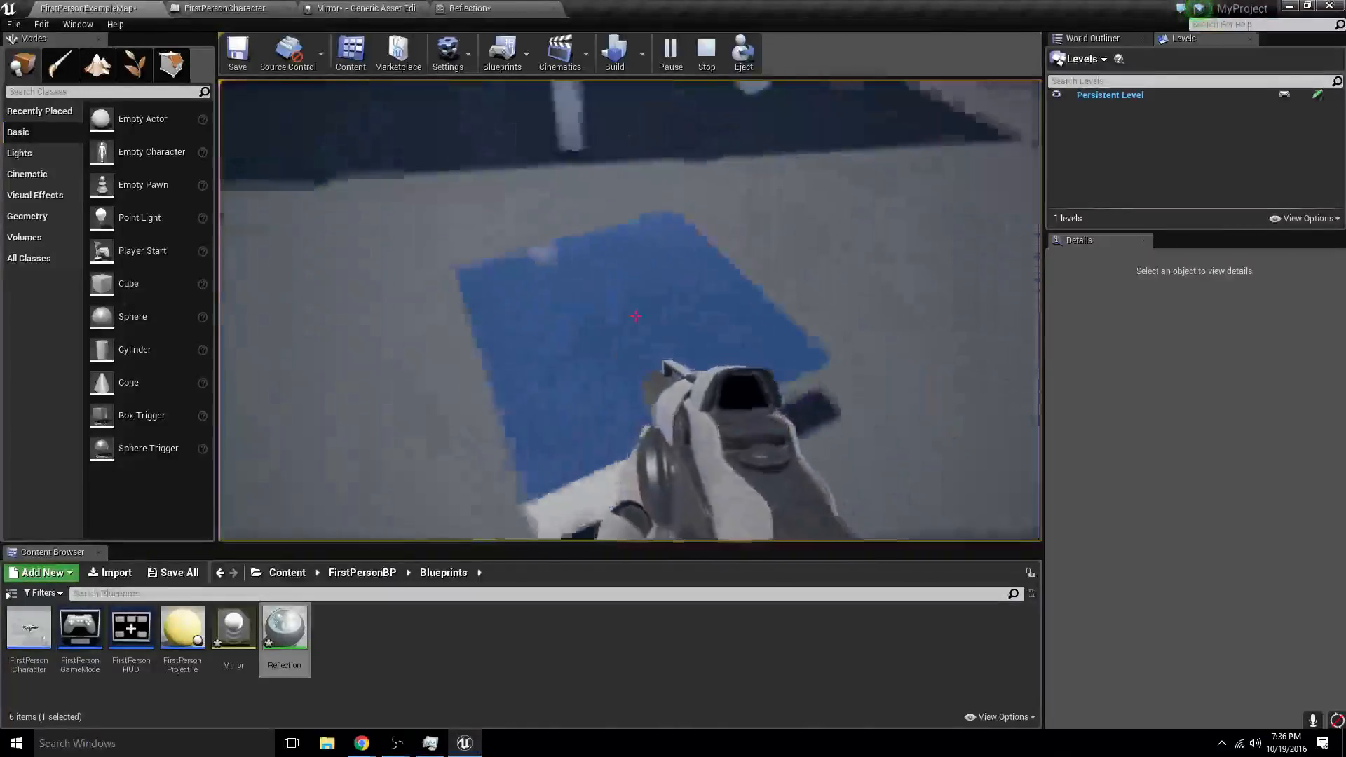
pyautogui.press('s')
pyautogui.press('Escape')
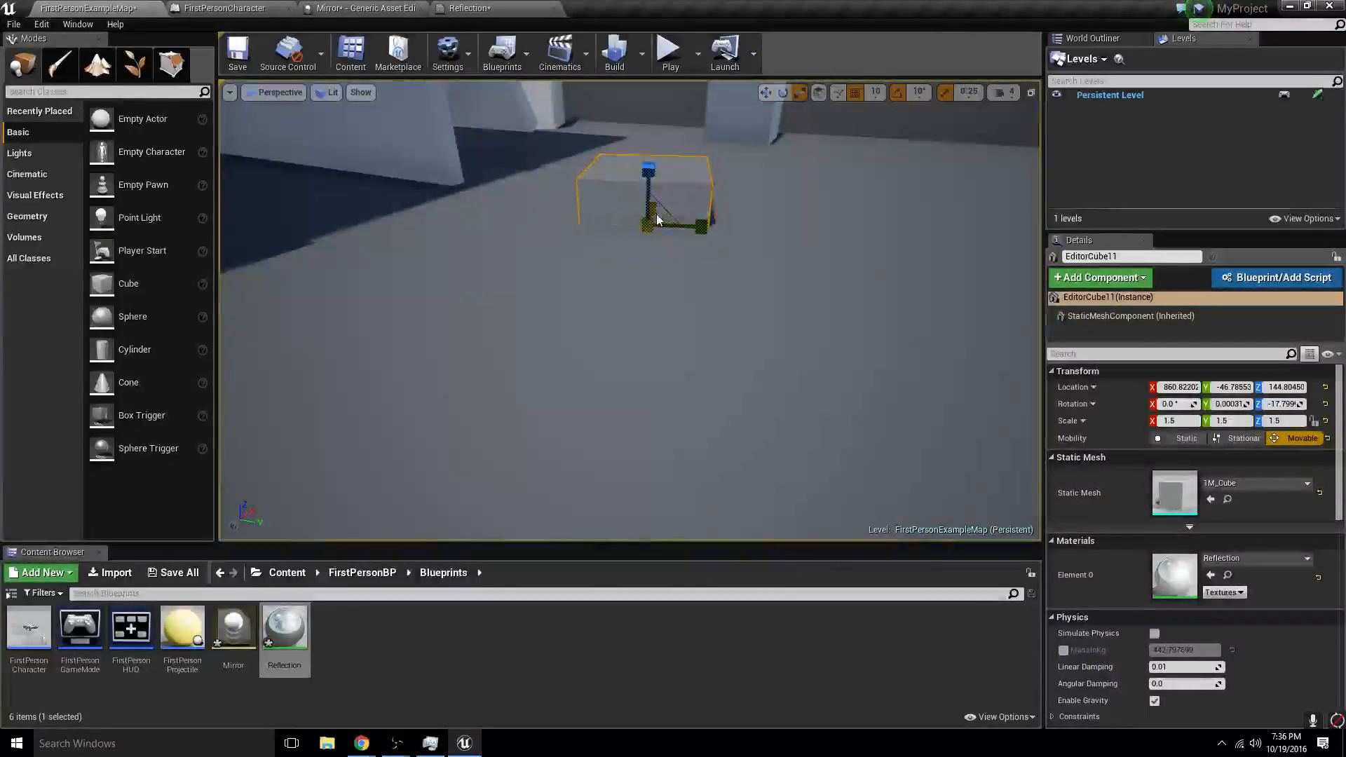
# - Scale the reflective cube to 12.5 in X and 4.75 in Y, and play the level to walk across its surface
pyautogui.moveTo(653, 208); pyautogui.dragTo(671, 133)
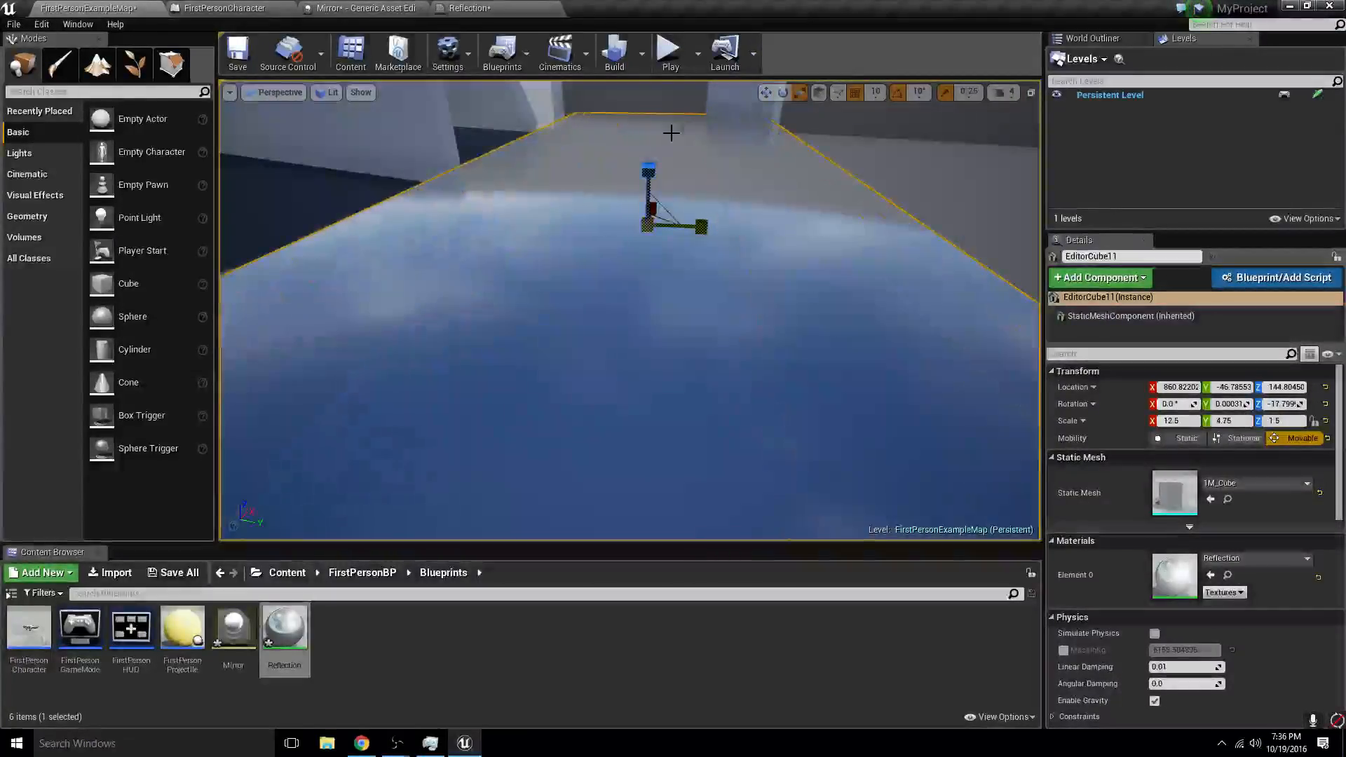
pyautogui.click(670, 52)
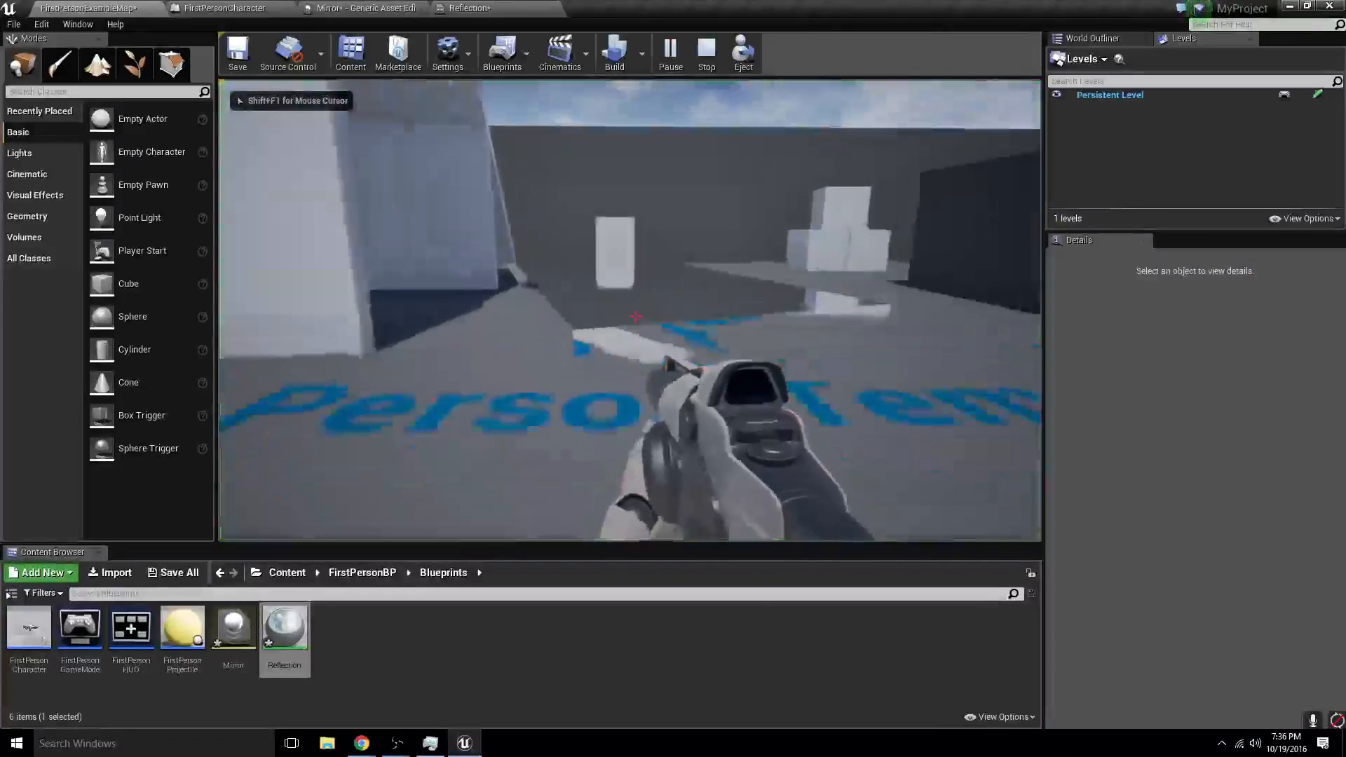
pyautogui.press('w')
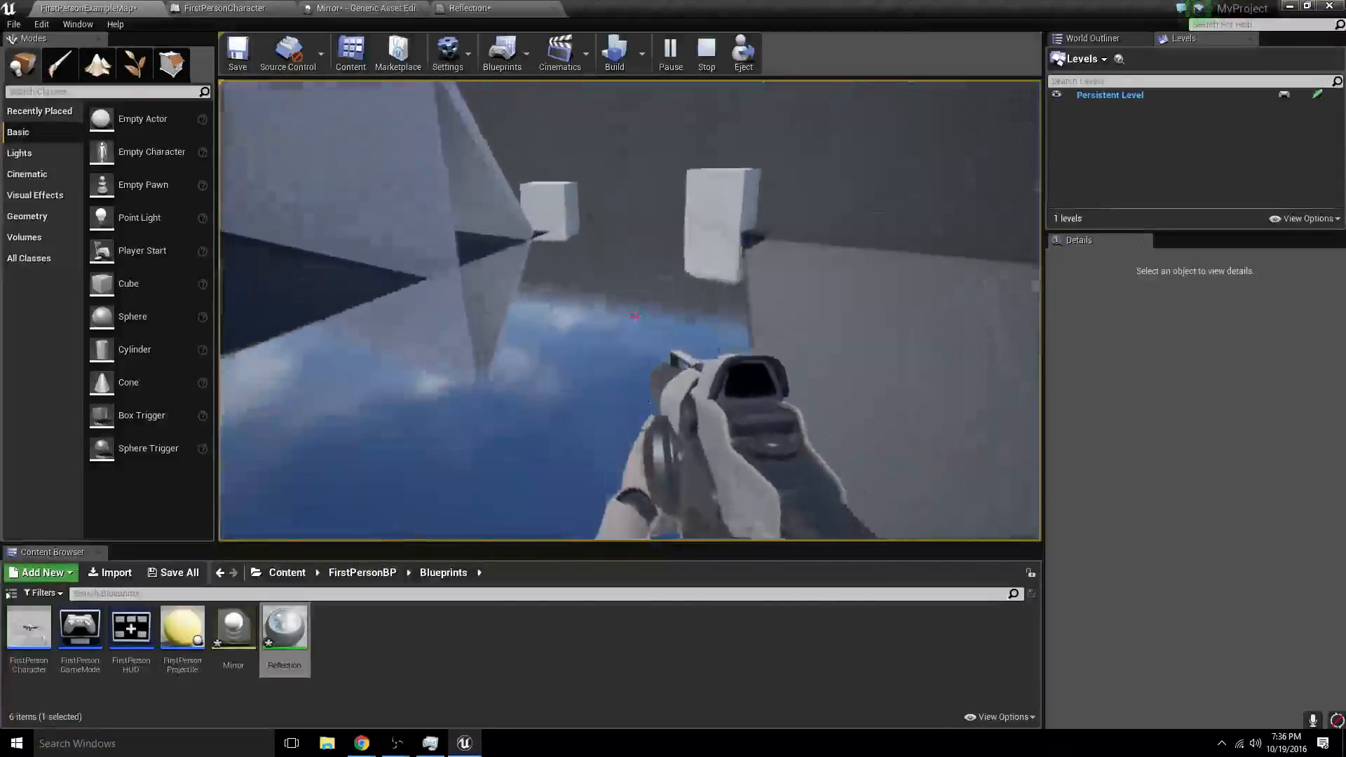
pyautogui.press('w')
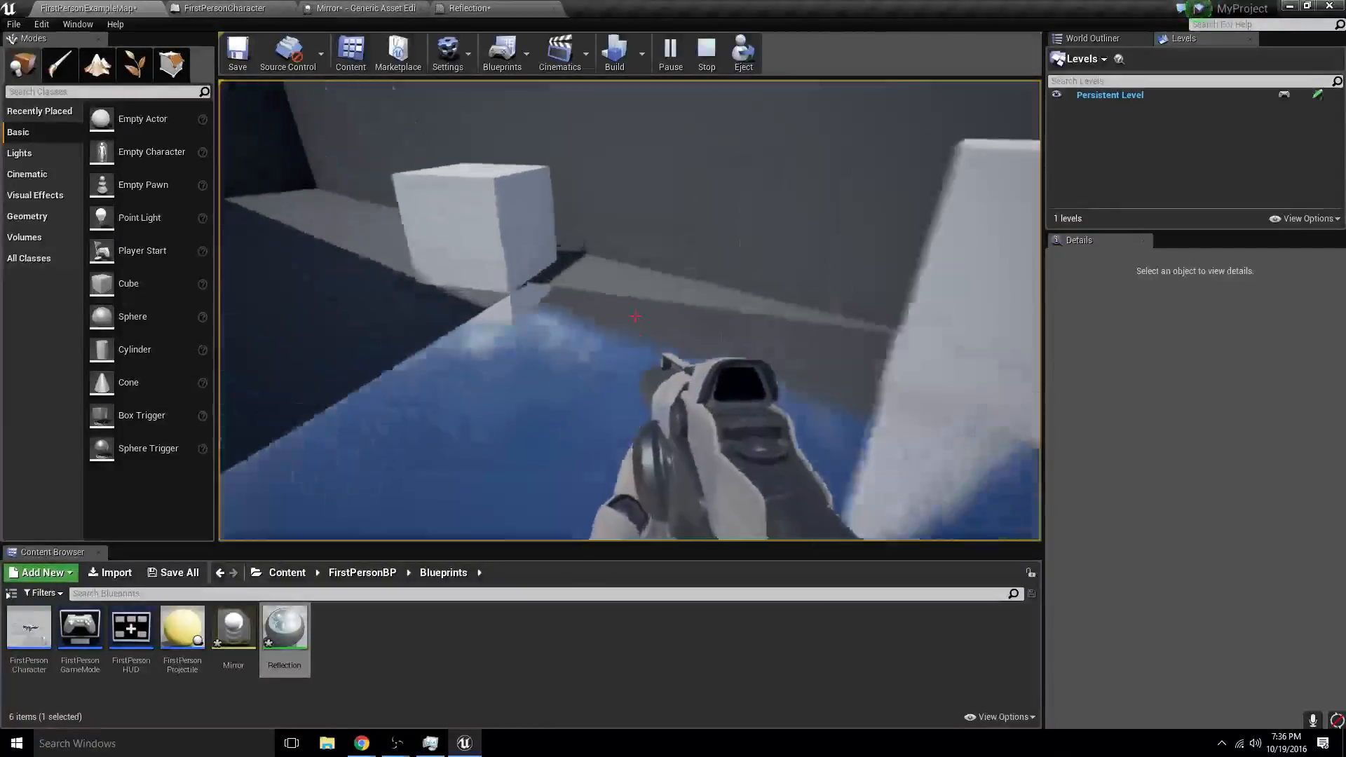
pyautogui.press('w')
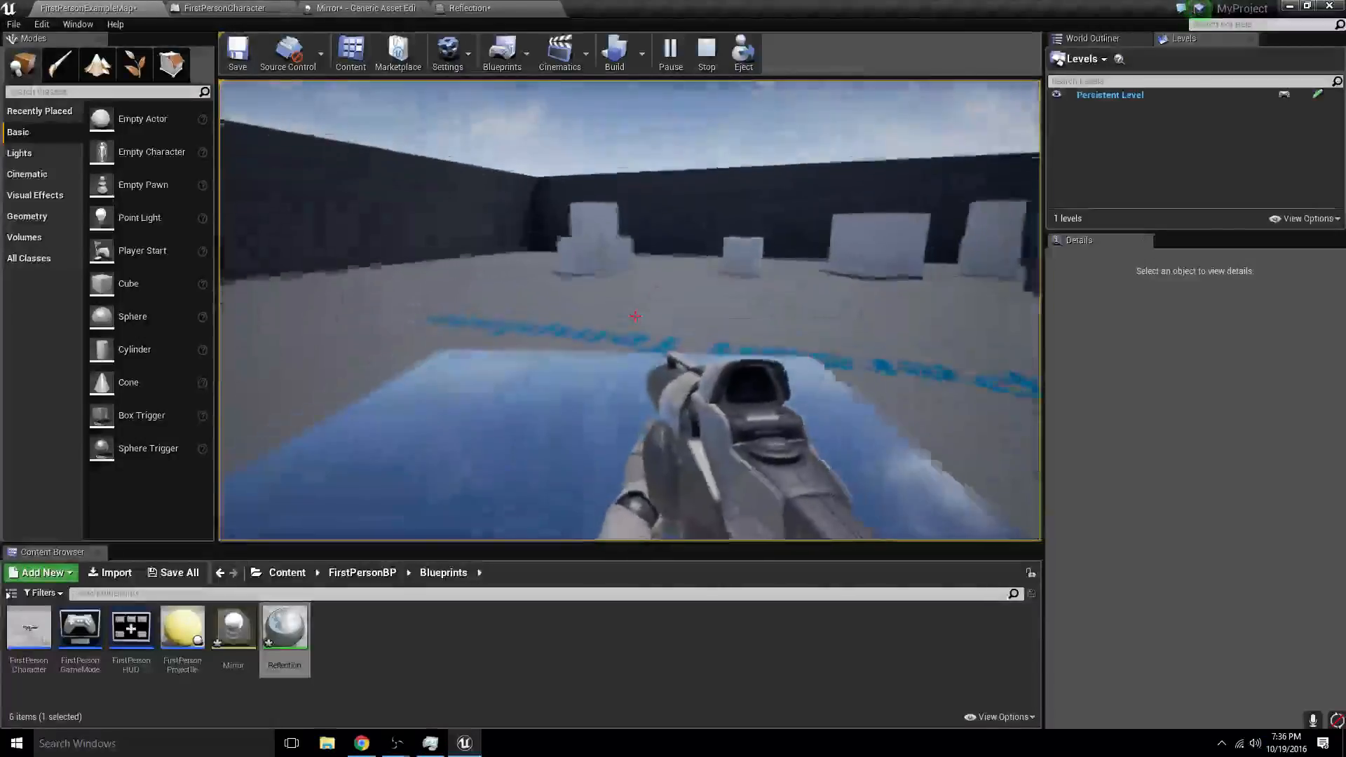
pyautogui.press('w')
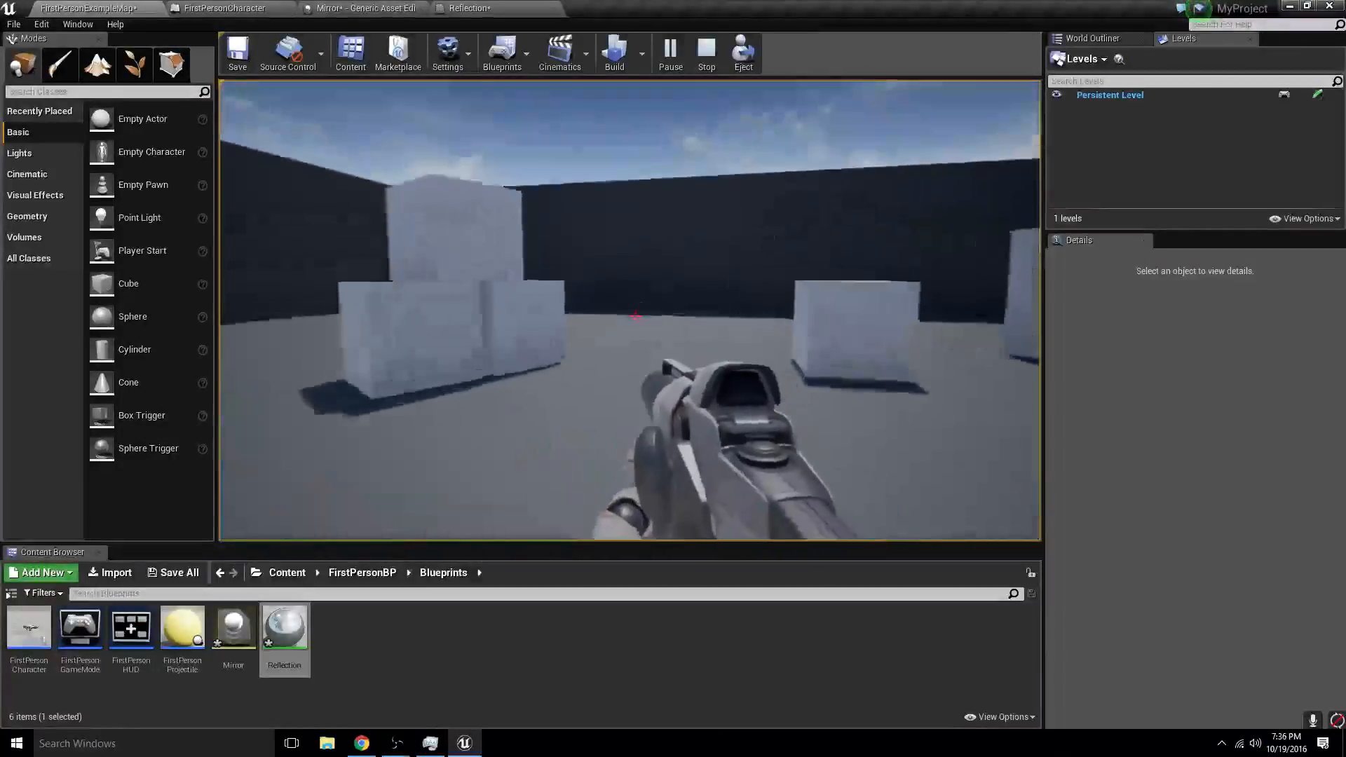
pyautogui.press('w')
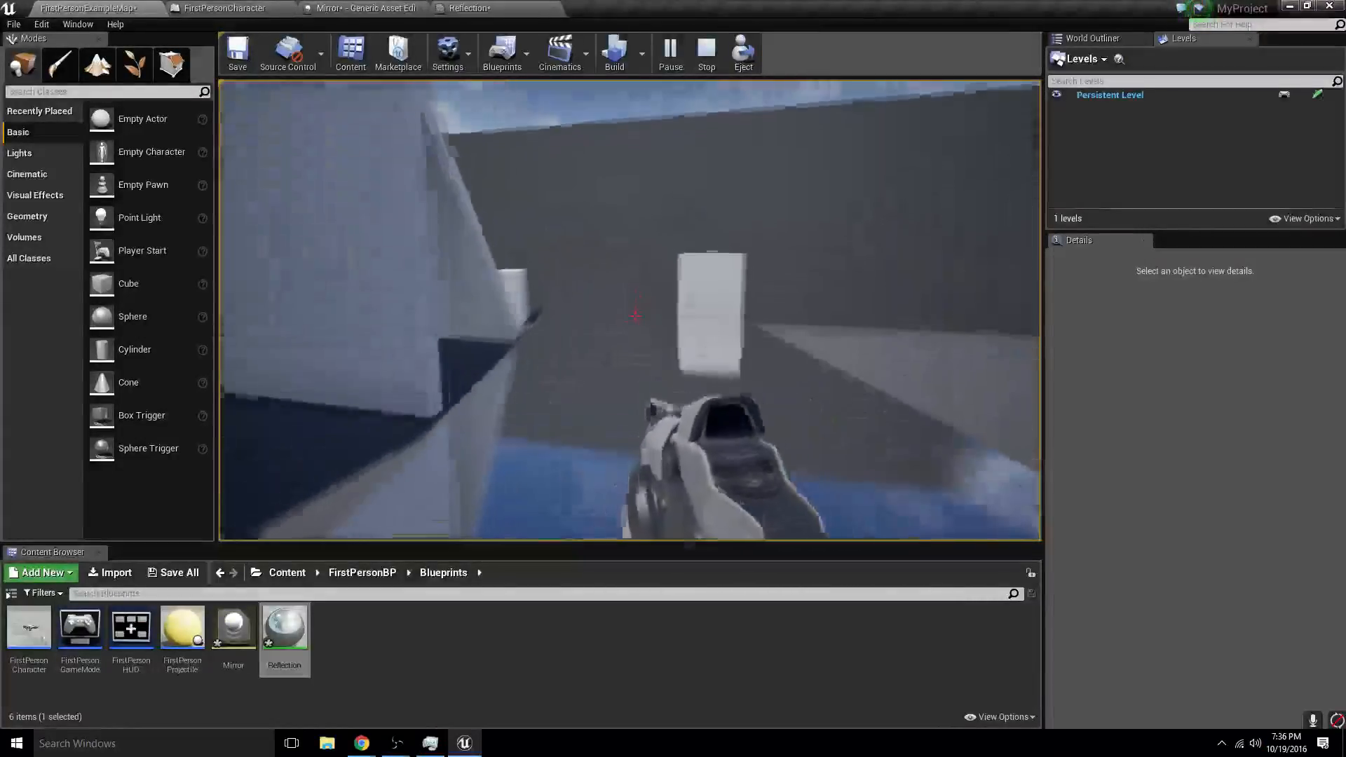
pyautogui.press('w')
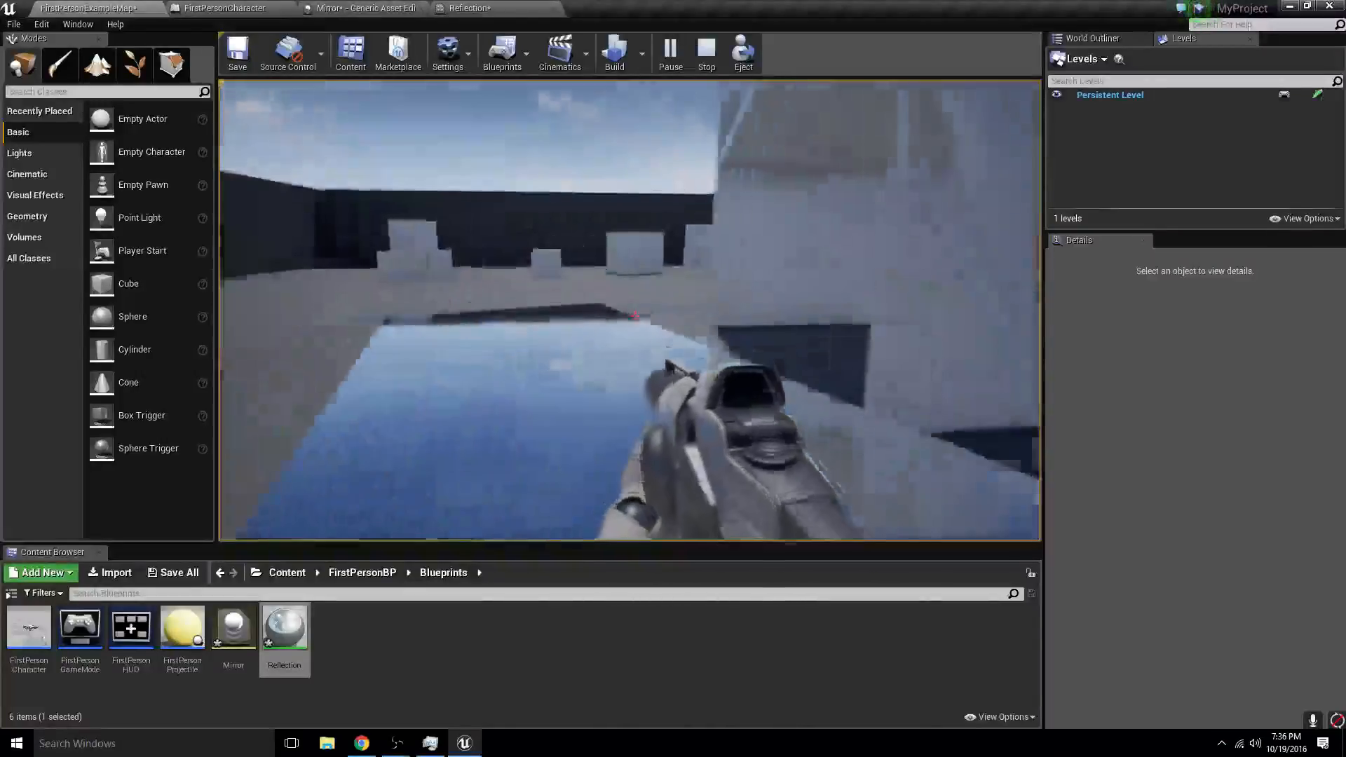
pyautogui.press('w')
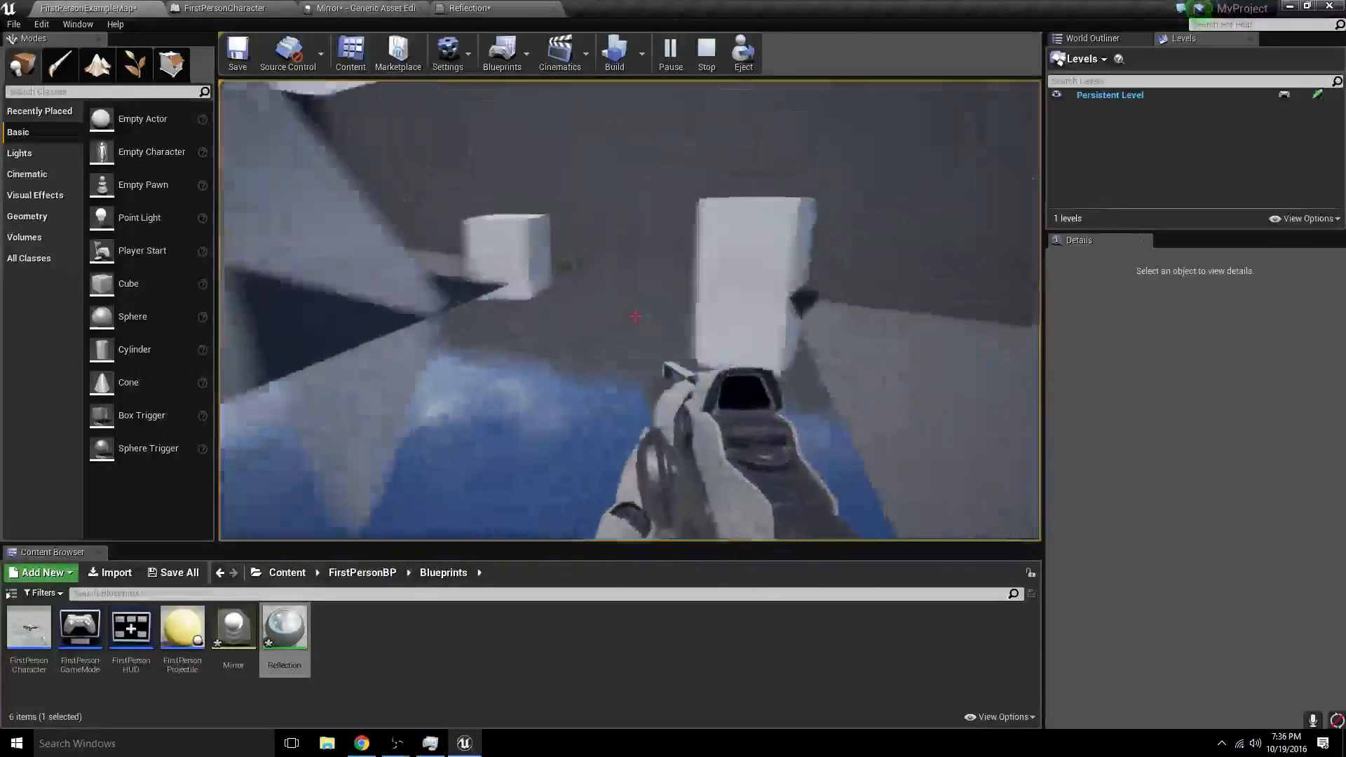
pyautogui.press('w')
pyautogui.press('w')
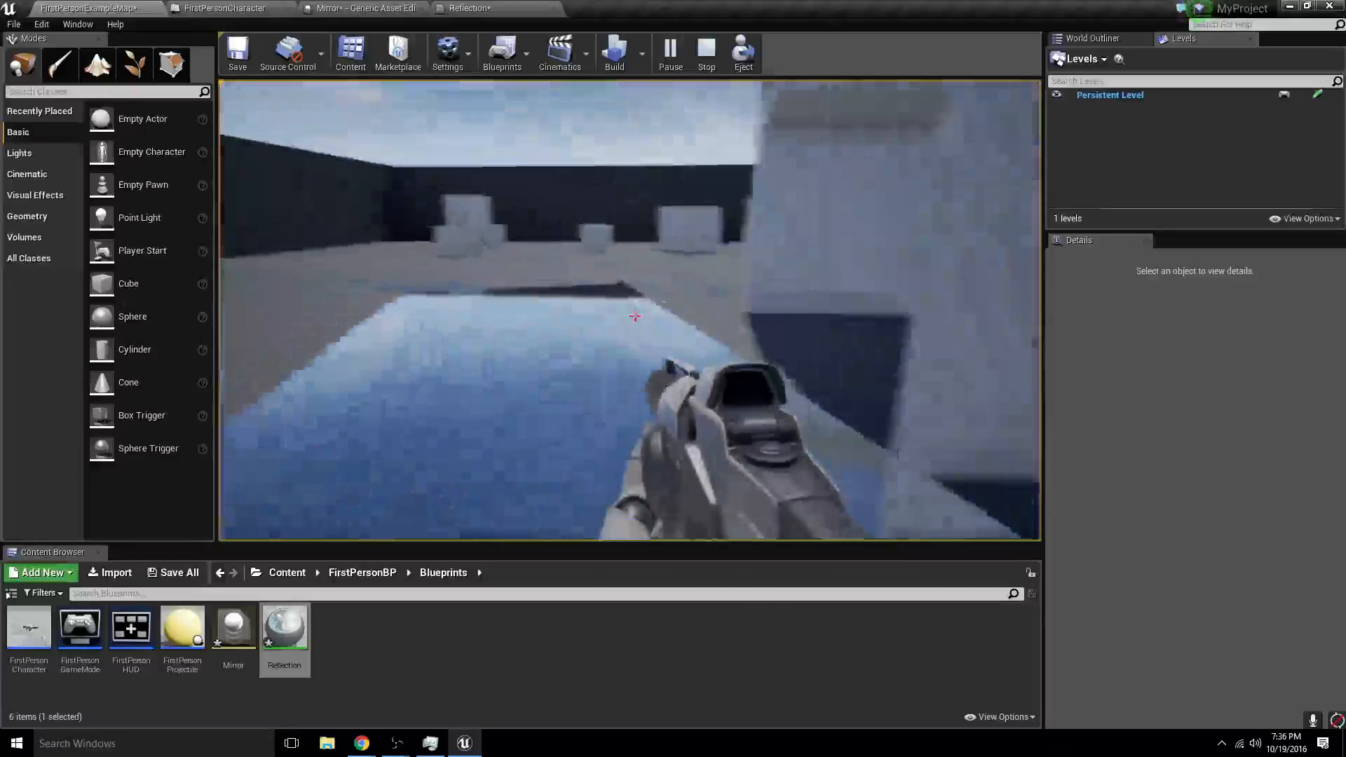
pyautogui.press('Escape')
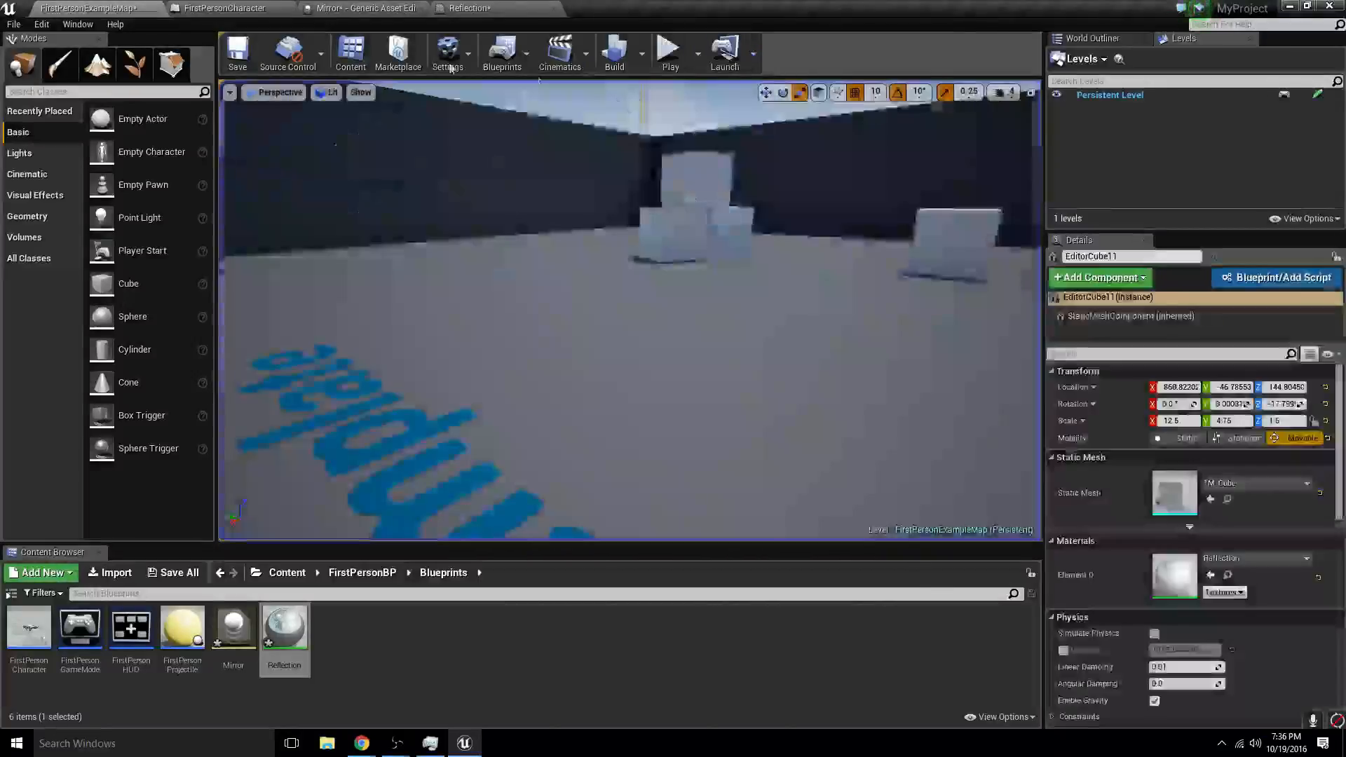
# - Raise the Mirror physical material's friction to about 39.56 and play the level to test walking on the reflective slab
pyautogui.click(369, 7)
pyautogui.moveTo(506, 158); pyautogui.dragTo(544, 157)
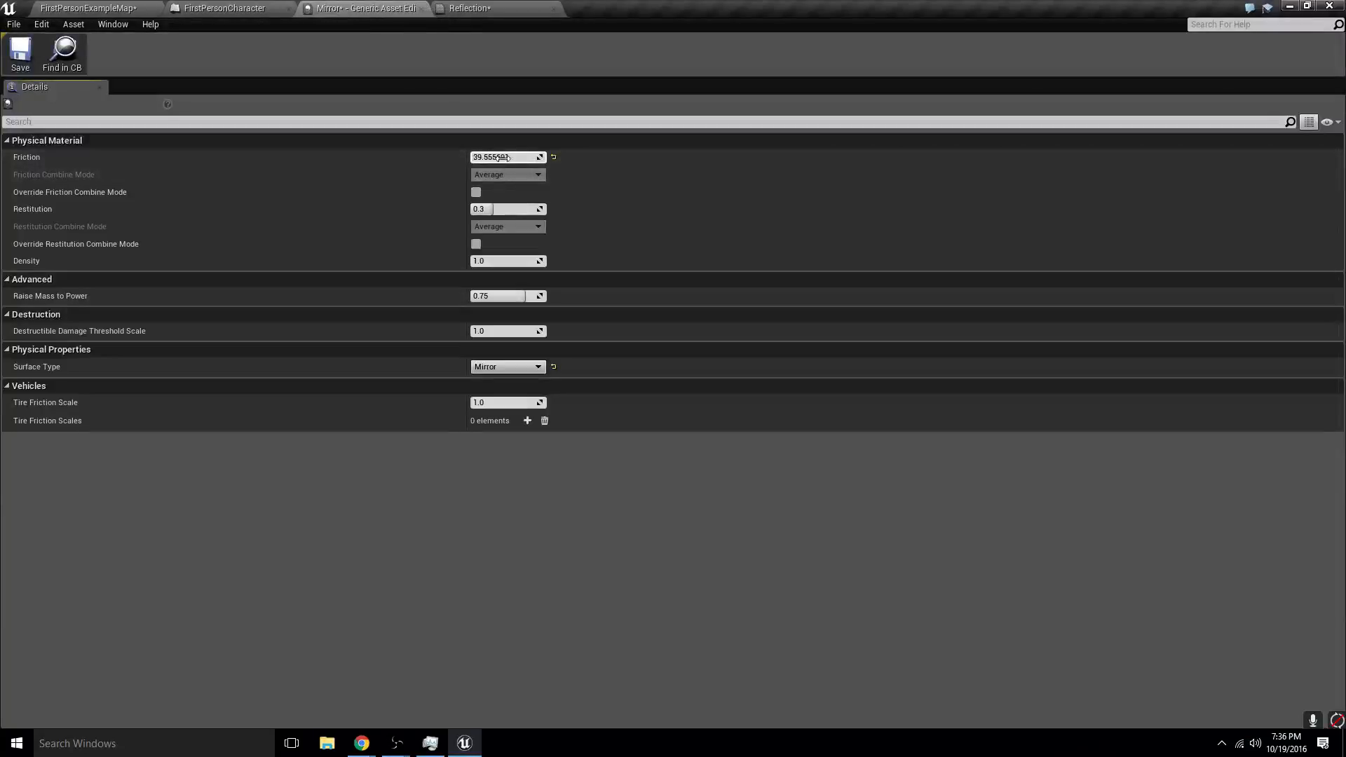
pyautogui.click(88, 7)
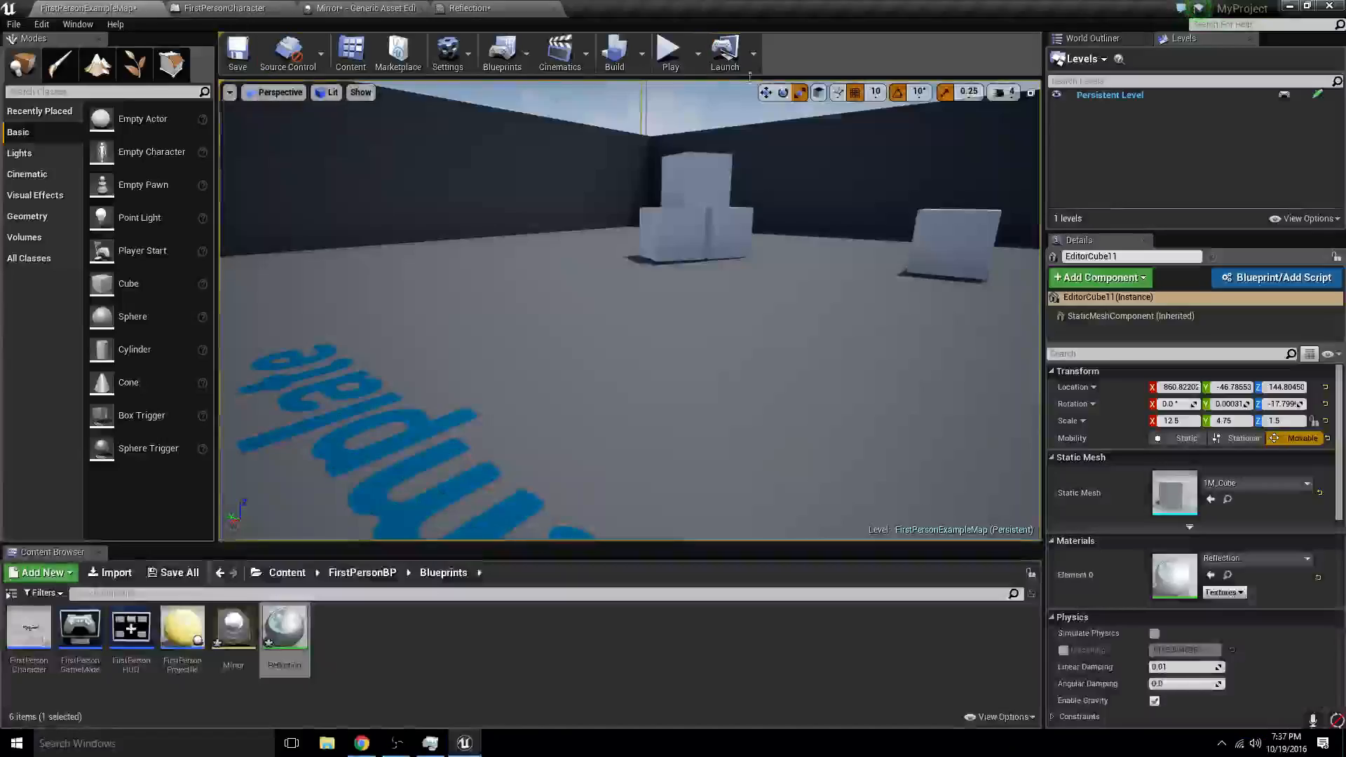
pyautogui.click(670, 52)
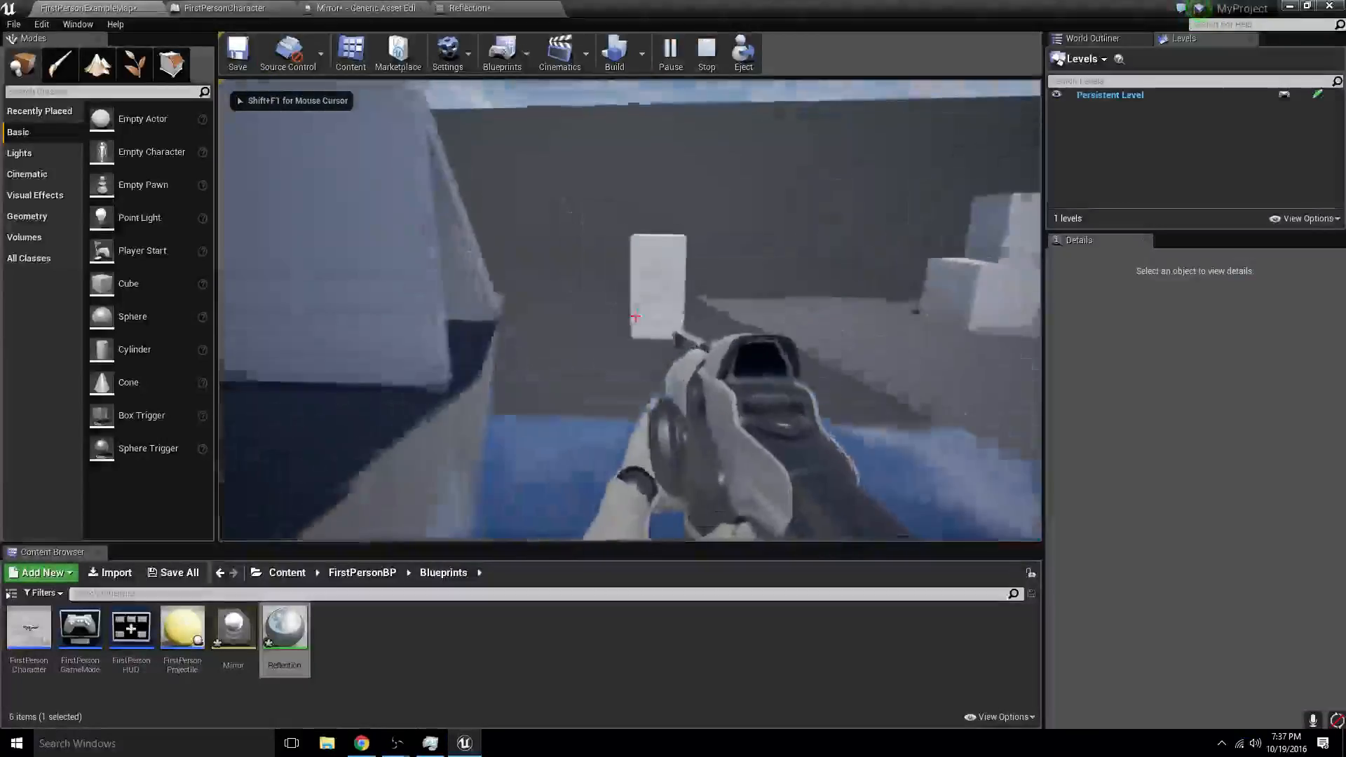
pyautogui.press('w')
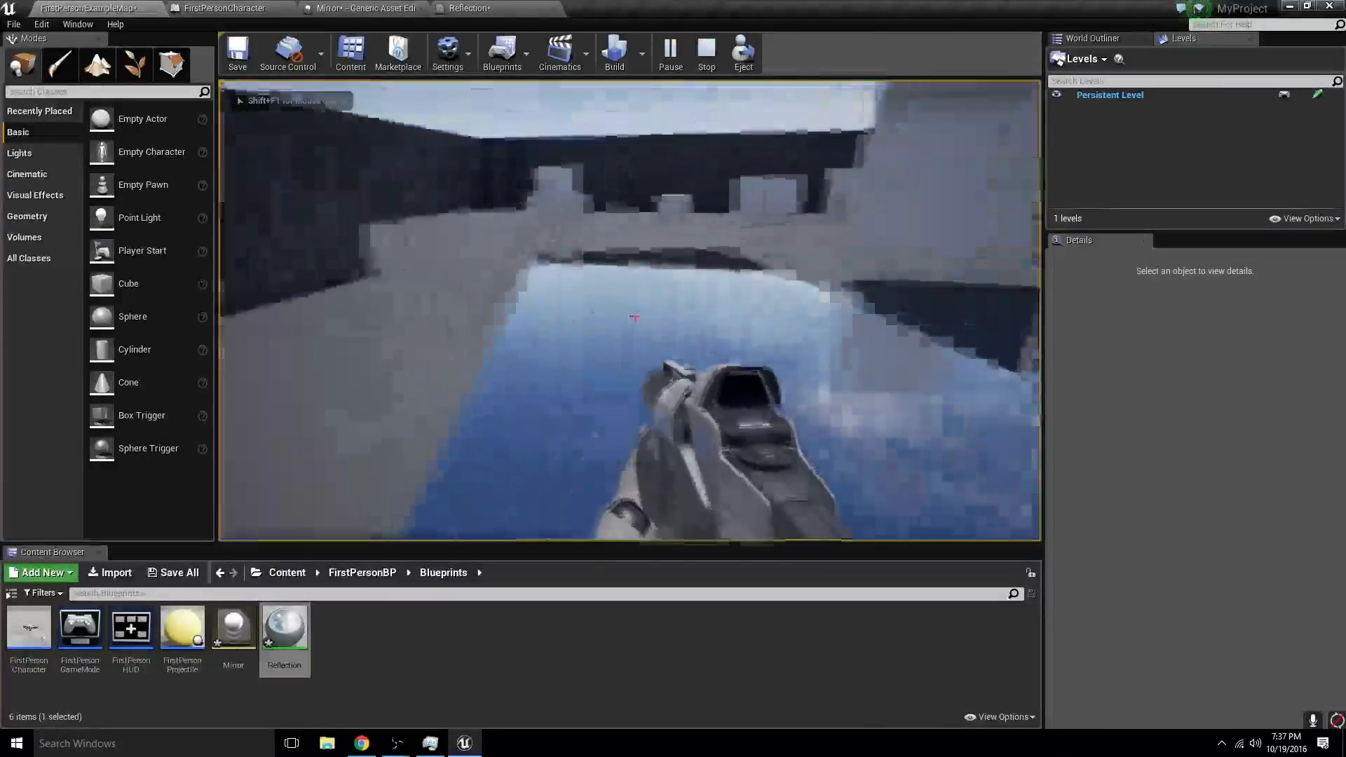
pyautogui.press('w')
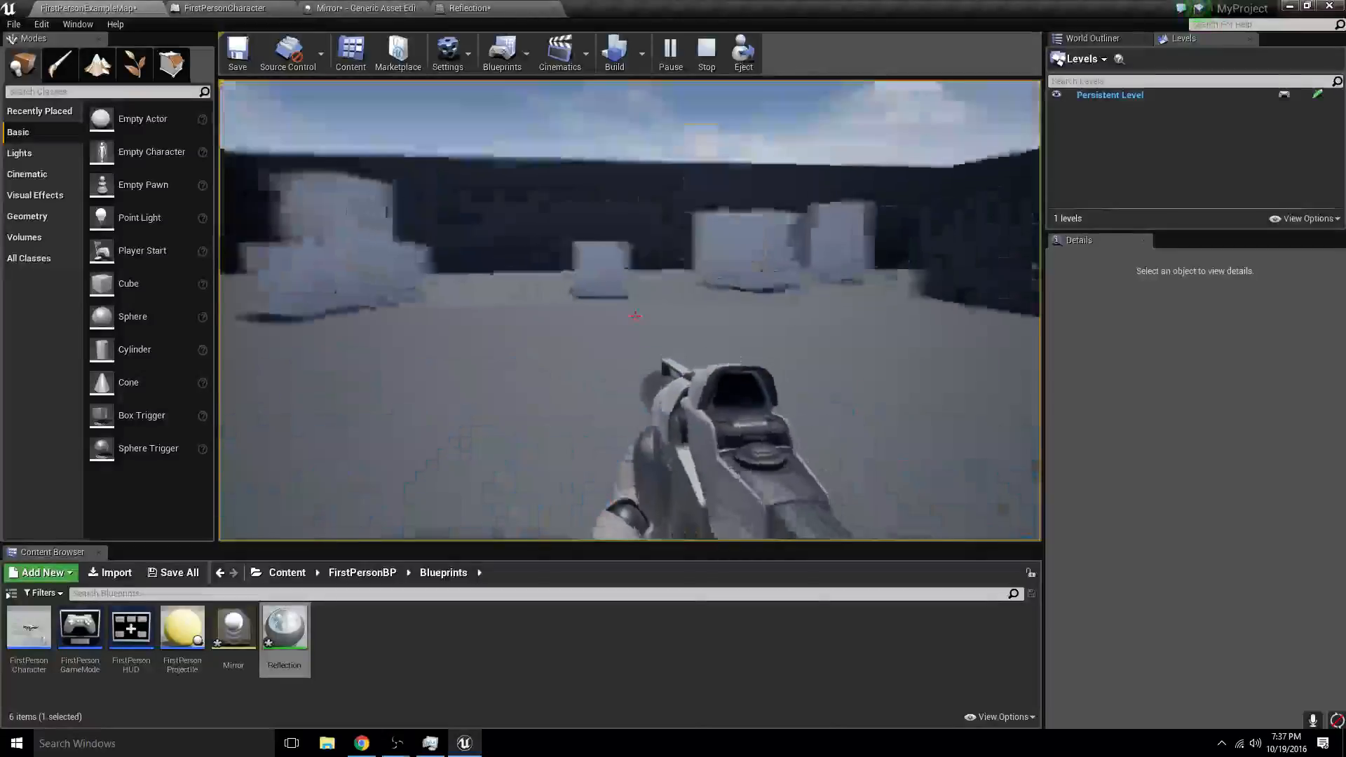
pyautogui.press('Escape')
pyautogui.press('Escape')
# - Raise the Mirror physical material's friction to about 3349.69 and save the asset
pyautogui.click(468, 7)
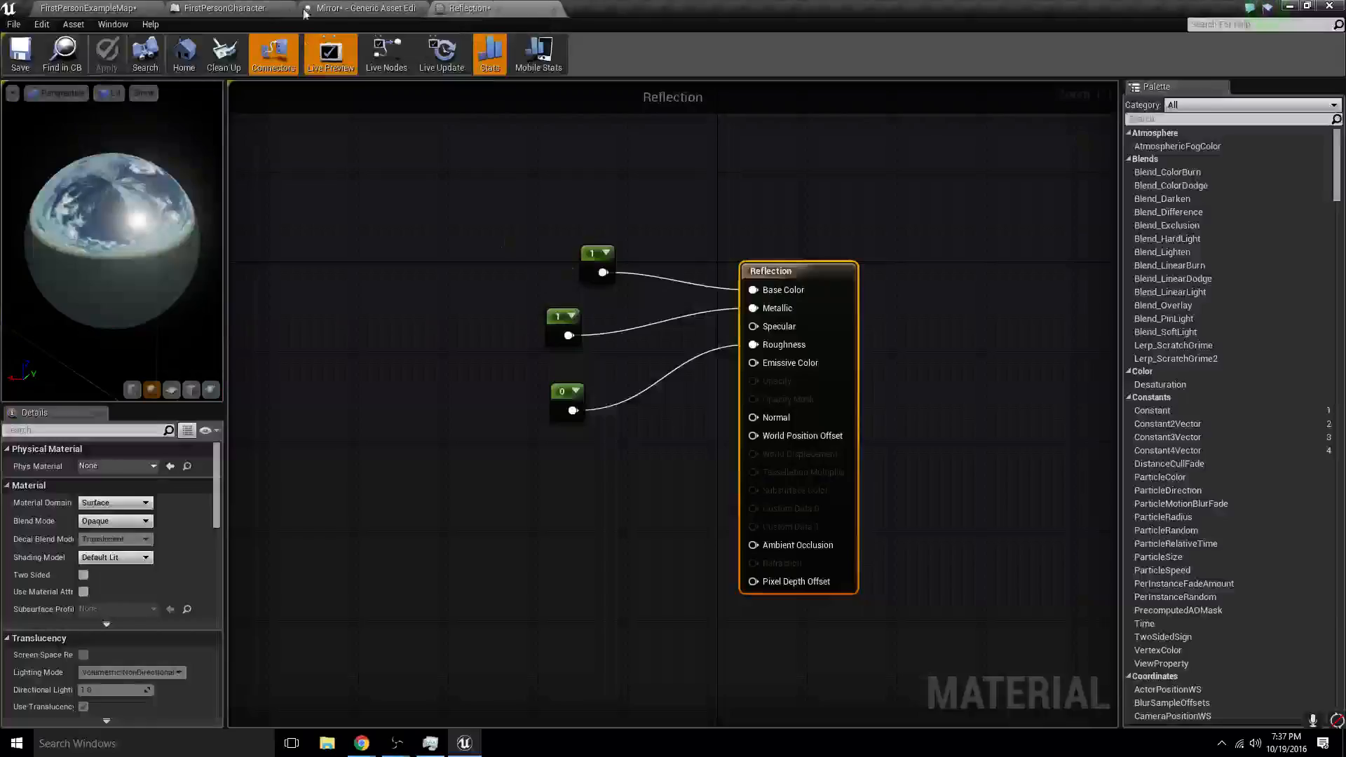
pyautogui.click(261, 10)
pyautogui.click(390, 10)
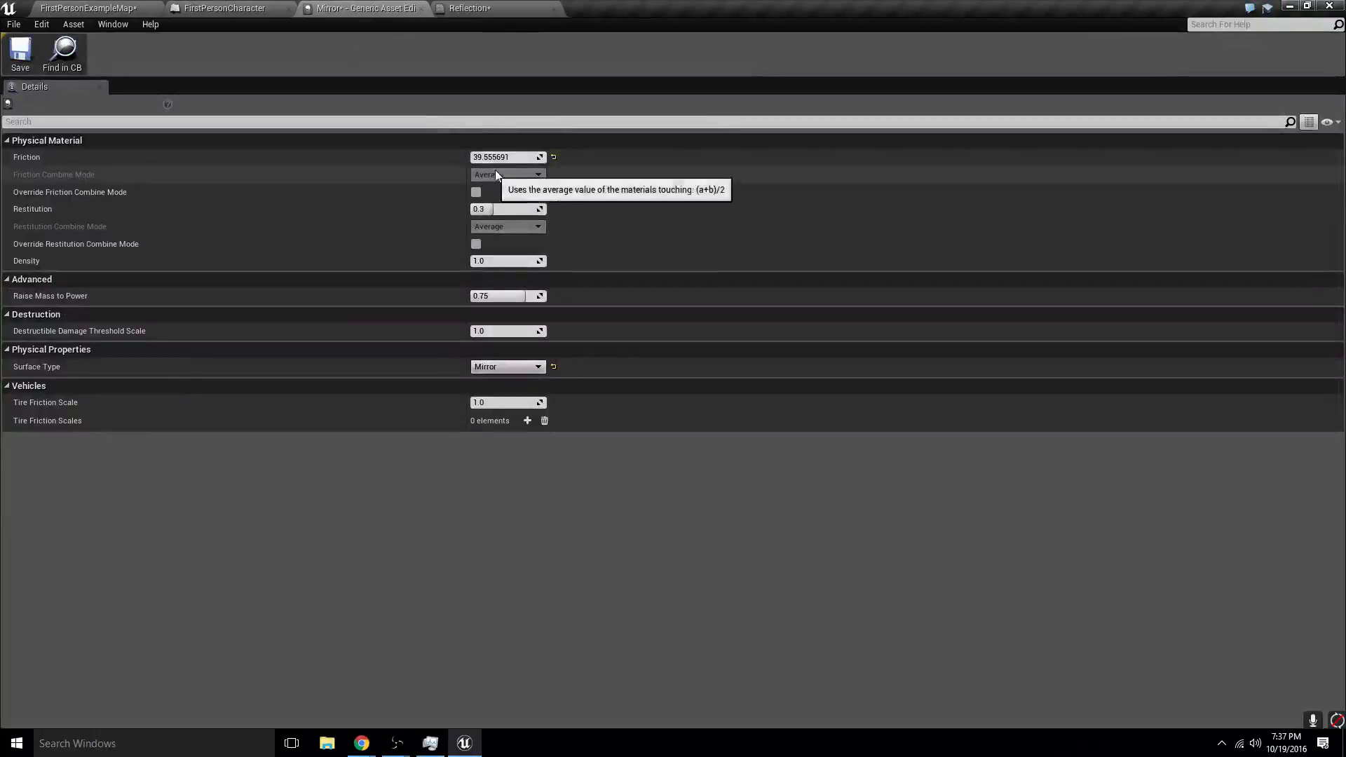
pyautogui.moveTo(496, 158); pyautogui.dragTo(540, 158)
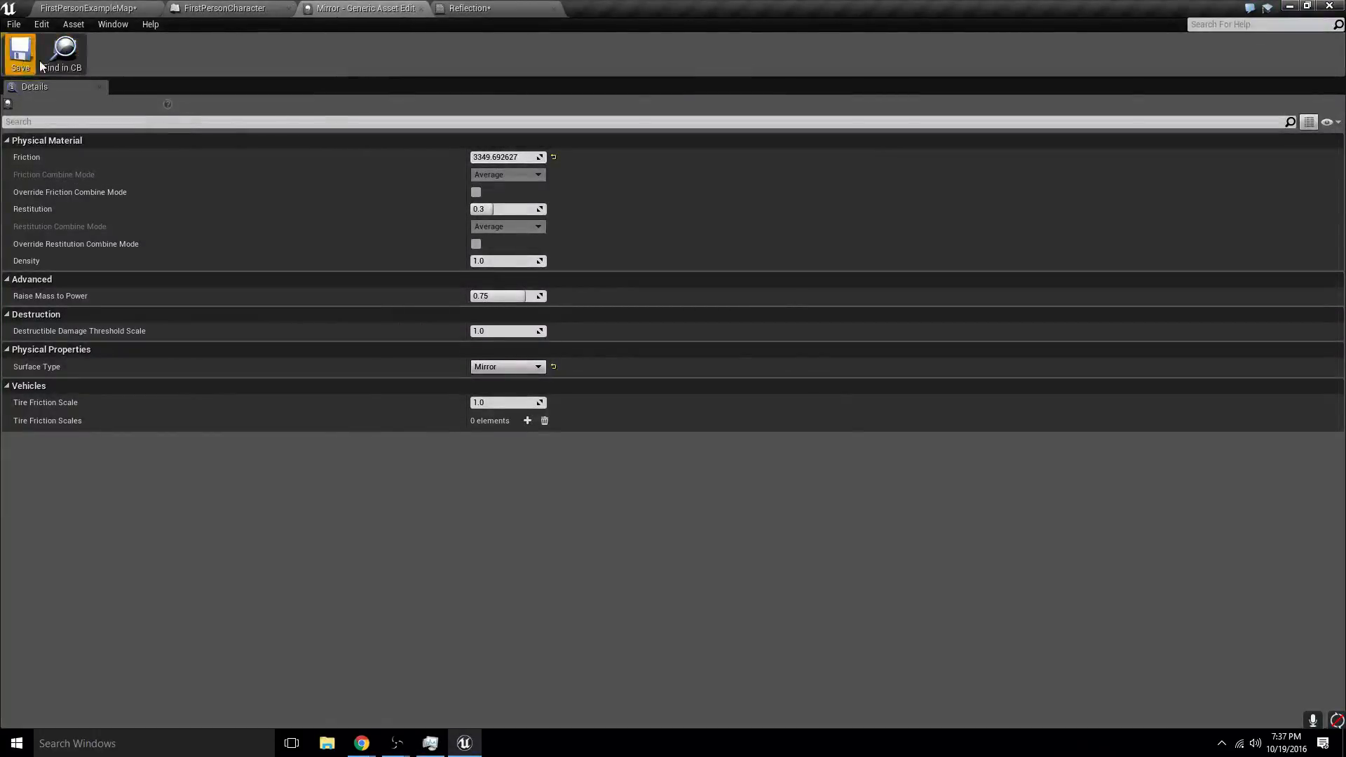
pyautogui.click(493, 7)
pyautogui.click(367, 8)
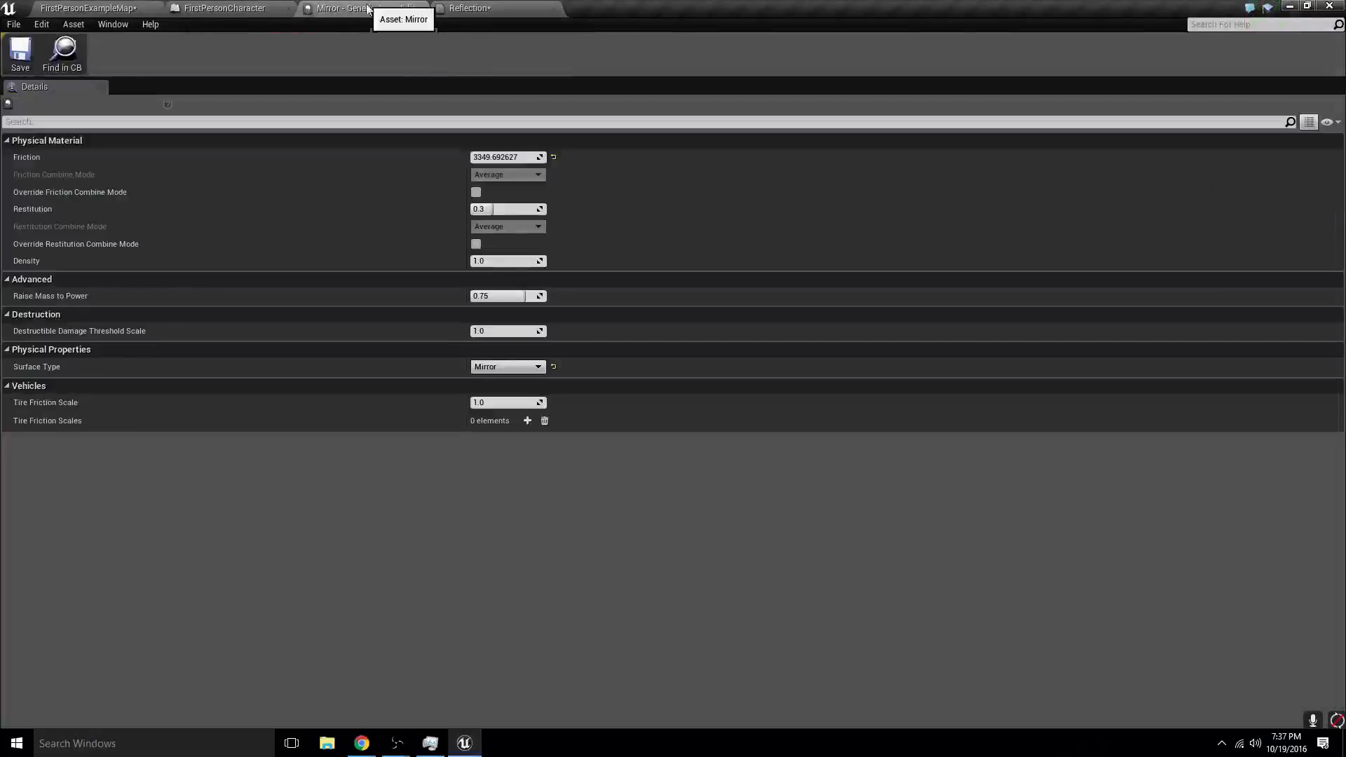
# - Raise the reflective slab in the level to Z about 384.8 and tilt it to about -10°, 28.4° and -20.3°
pyautogui.click(73, 6)
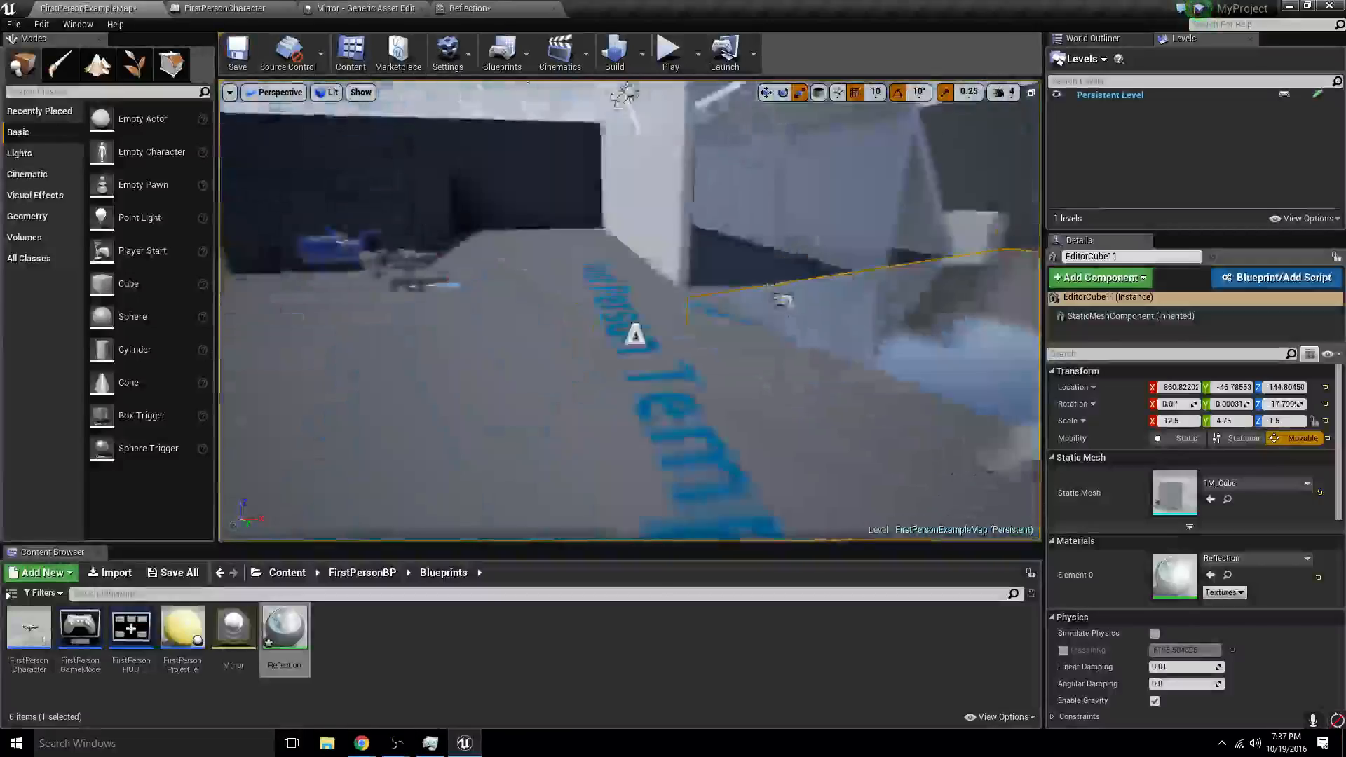
pyautogui.moveTo(629, 310); pyautogui.dragTo(579, 324, button='right')
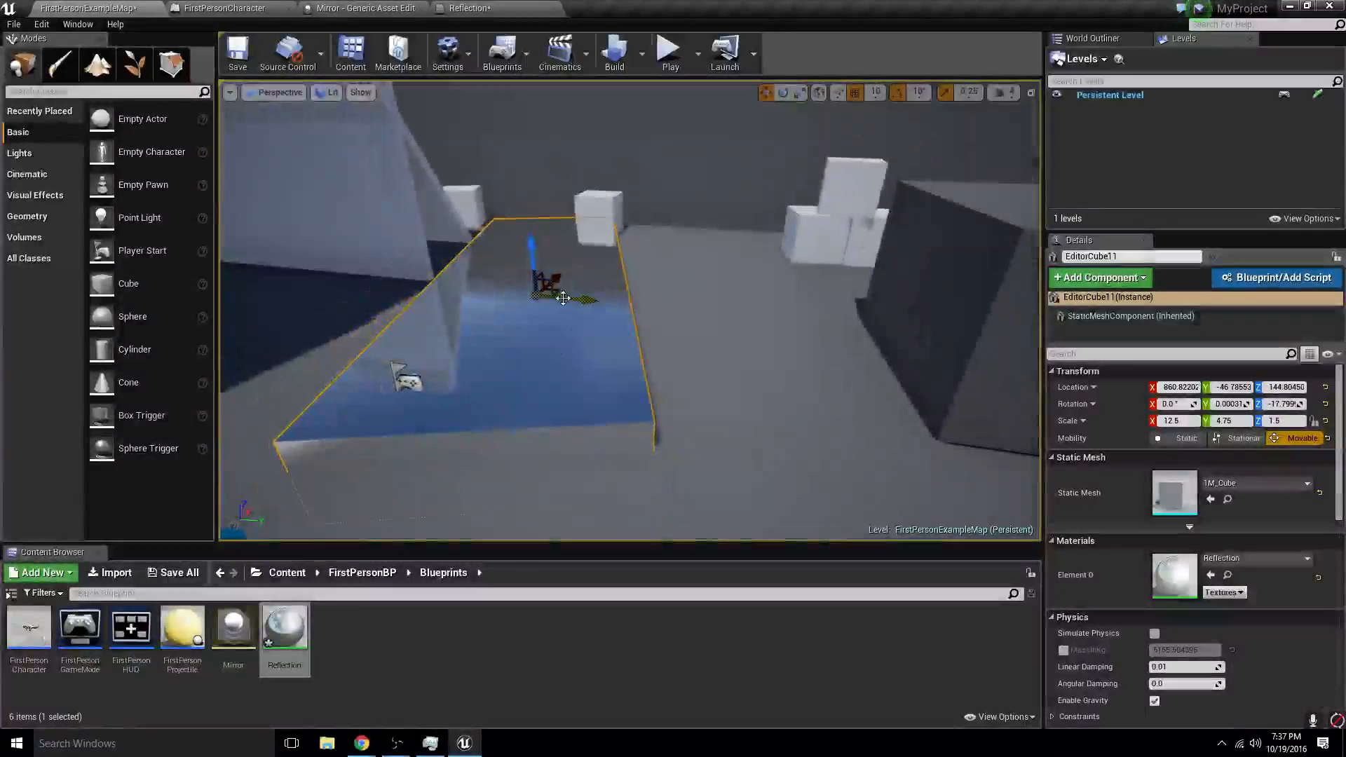
pyautogui.press('e')
pyautogui.moveTo(521, 232); pyautogui.dragTo(514, 144)
pyautogui.press('w')
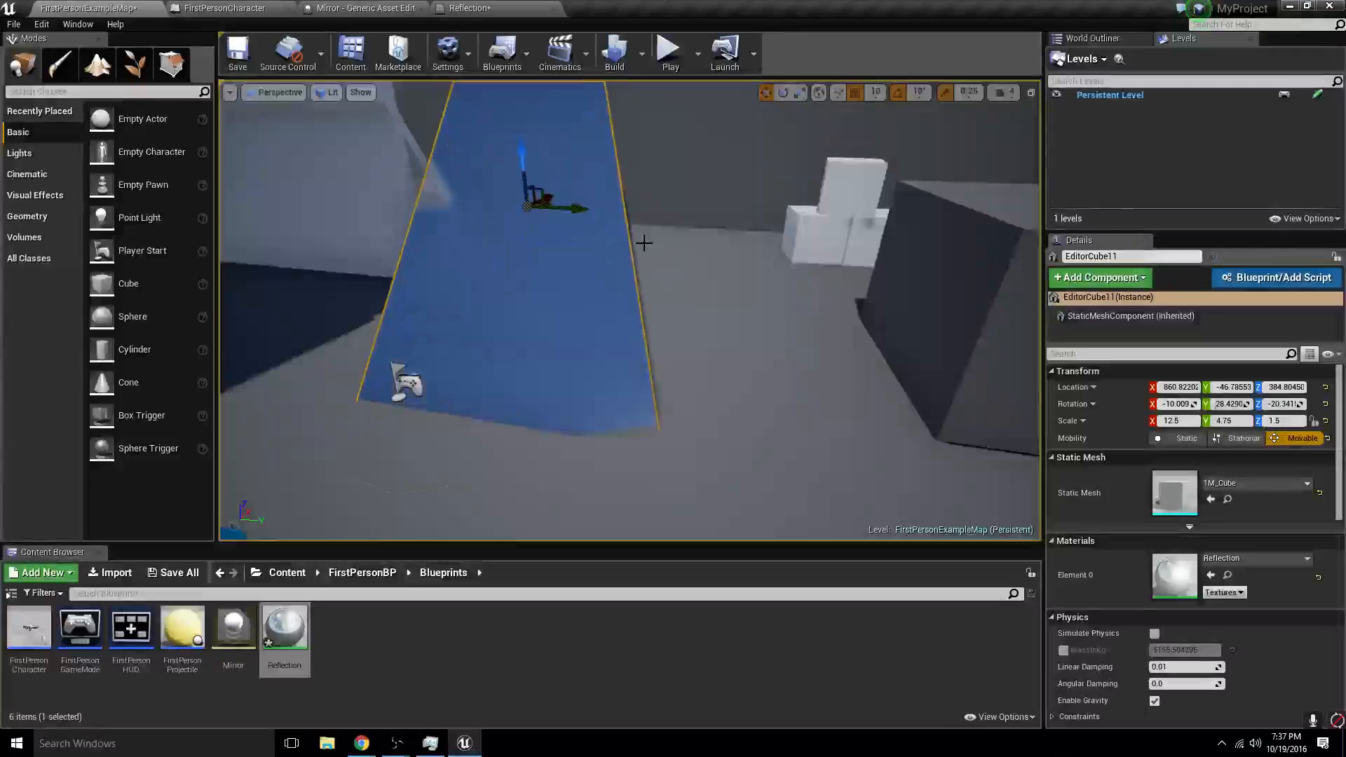
# - Place the physics-simulating white cube over the tilted slab at about X 1240.8, Z 807, rotated to about 7.8°, 39.4° and 12.2°
pyautogui.moveTo(643, 243); pyautogui.dragTo(682, 273, button='right')
pyautogui.click(682, 274)
pyautogui.moveTo(669, 176); pyautogui.dragTo(423, 119)
pyautogui.moveTo(423, 126); pyautogui.dragTo(477, 178, button='right')
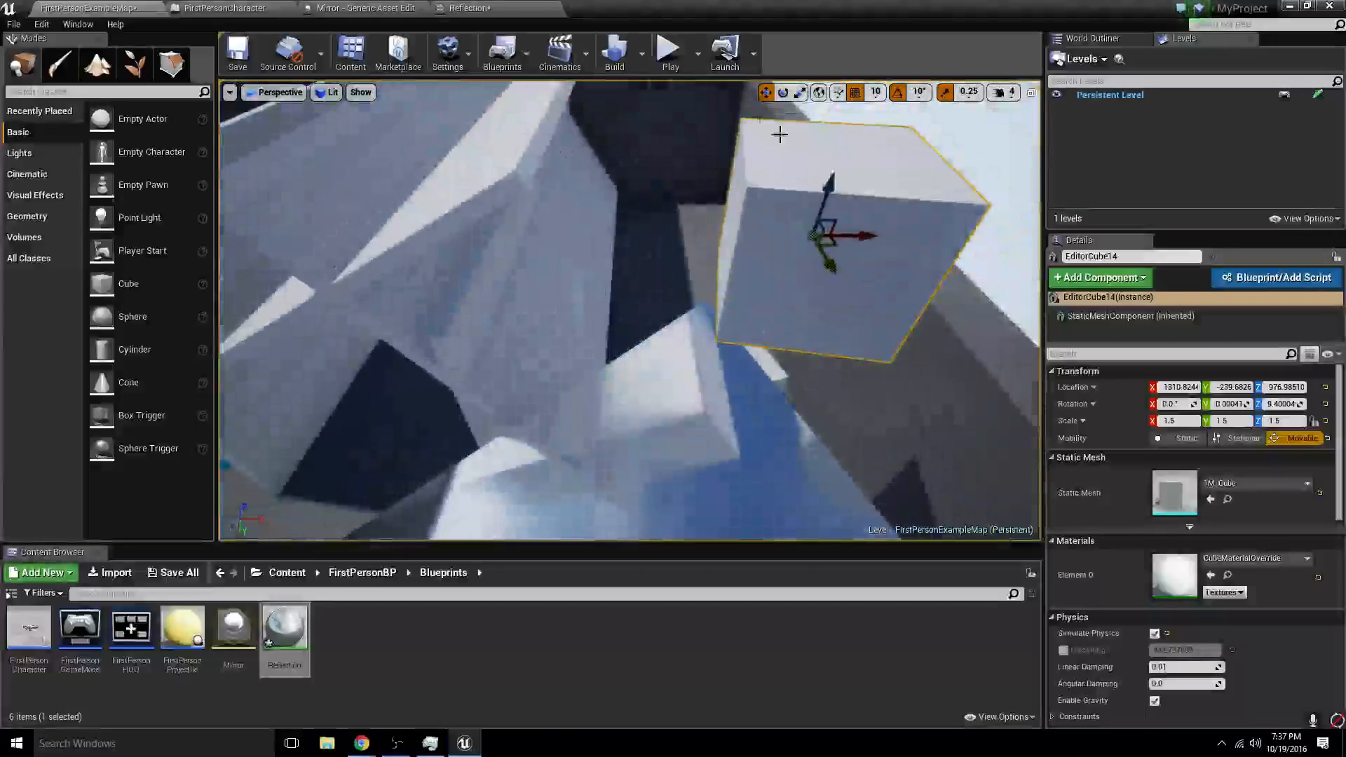
pyautogui.moveTo(834, 184); pyautogui.dragTo(755, 340)
pyautogui.press('w')
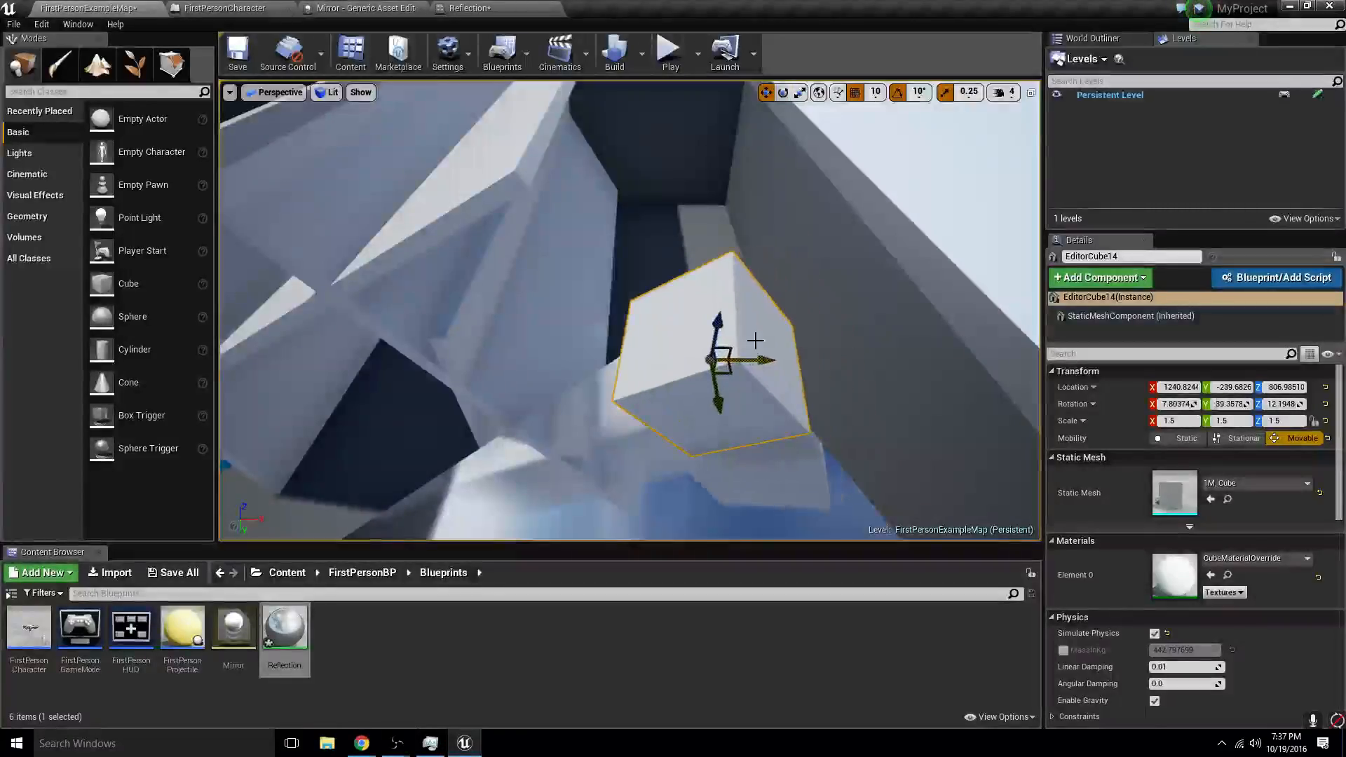
# - Run the level in Simulate mode to watch how the white cube behaves on the tilted slab, and stop the simulation
pyautogui.click(697, 54)
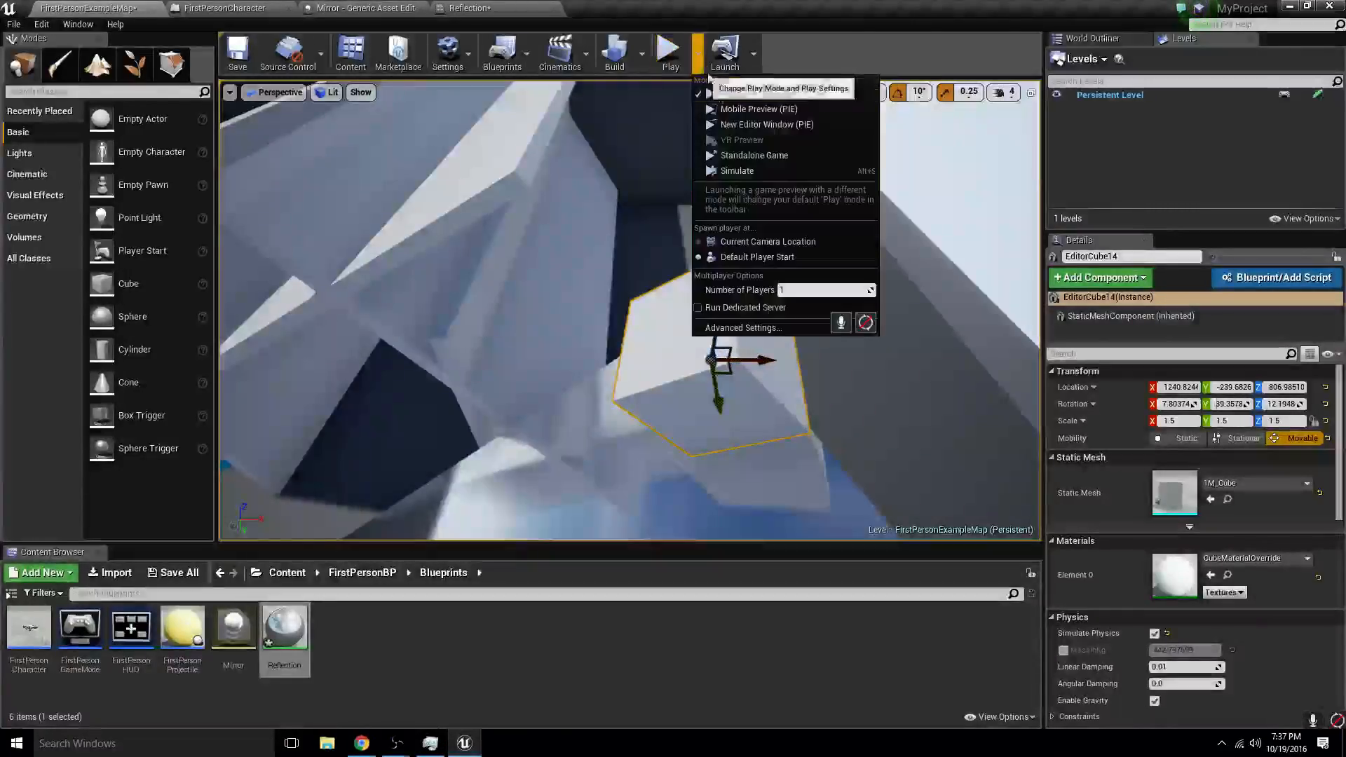
pyautogui.click(737, 170)
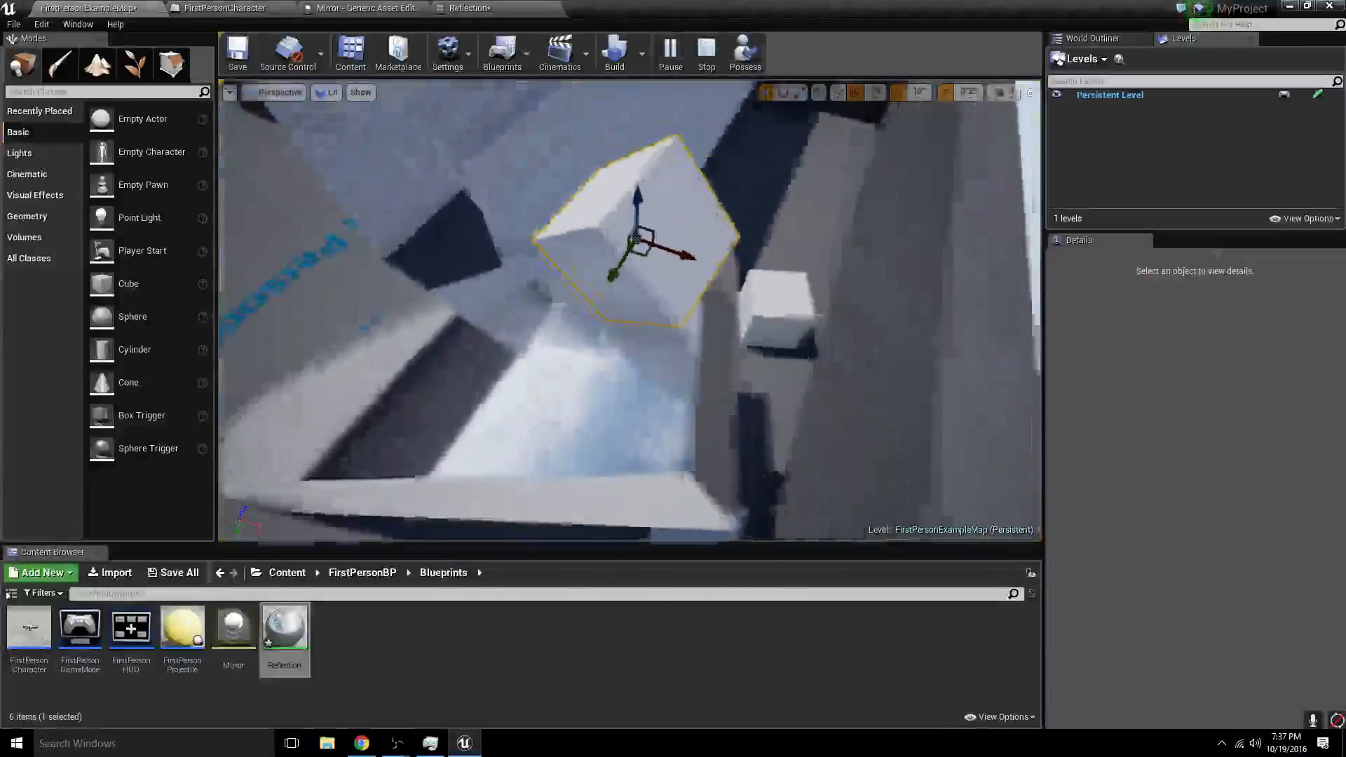
pyautogui.keyDown('alt'); pyautogui.moveTo(631, 310); pyautogui.dragTo(631, 245); pyautogui.keyUp('alt')
pyautogui.moveTo(794, 215); pyautogui.dragTo(787, 179)
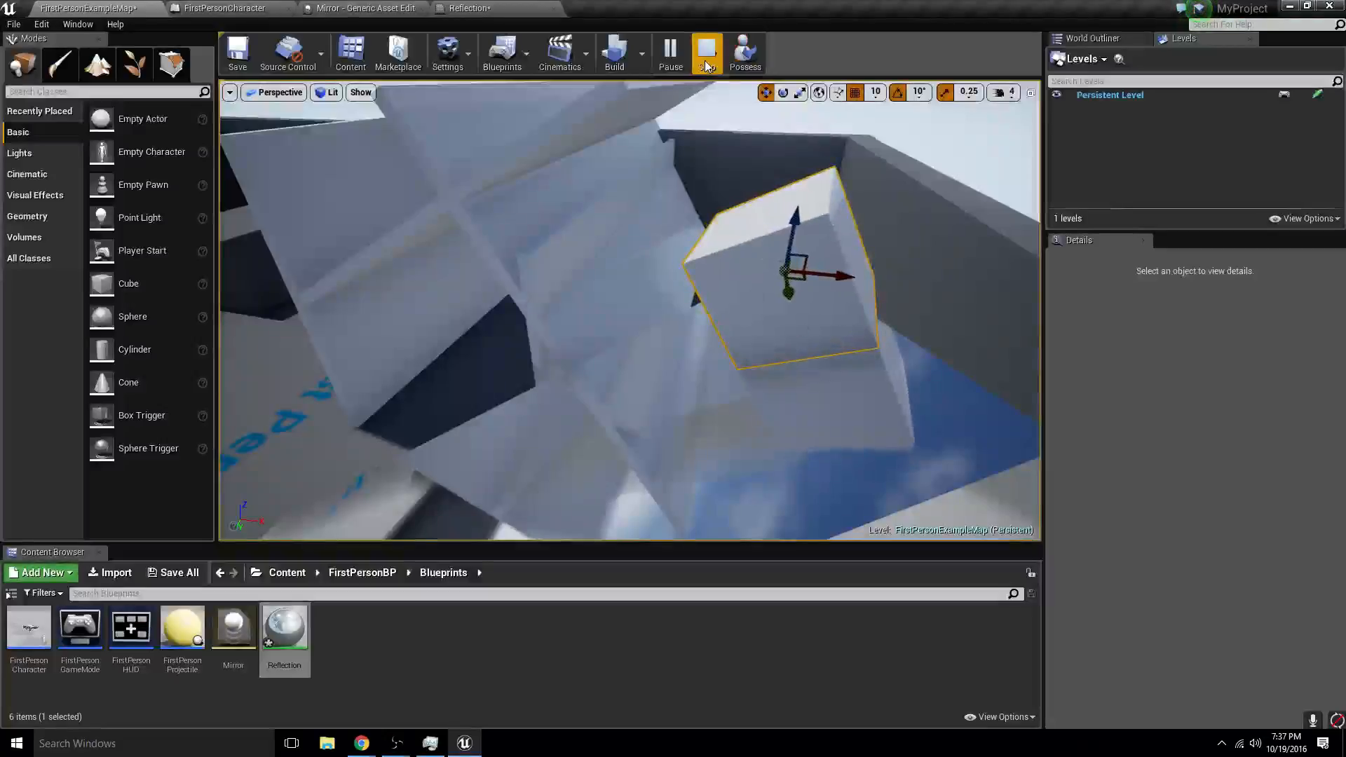
pyautogui.click(706, 56)
# - Set the Mirror physical material's friction to 0.0 and simulate the level again to test the cube on the slab
pyautogui.click(364, 8)
pyautogui.click(512, 157)
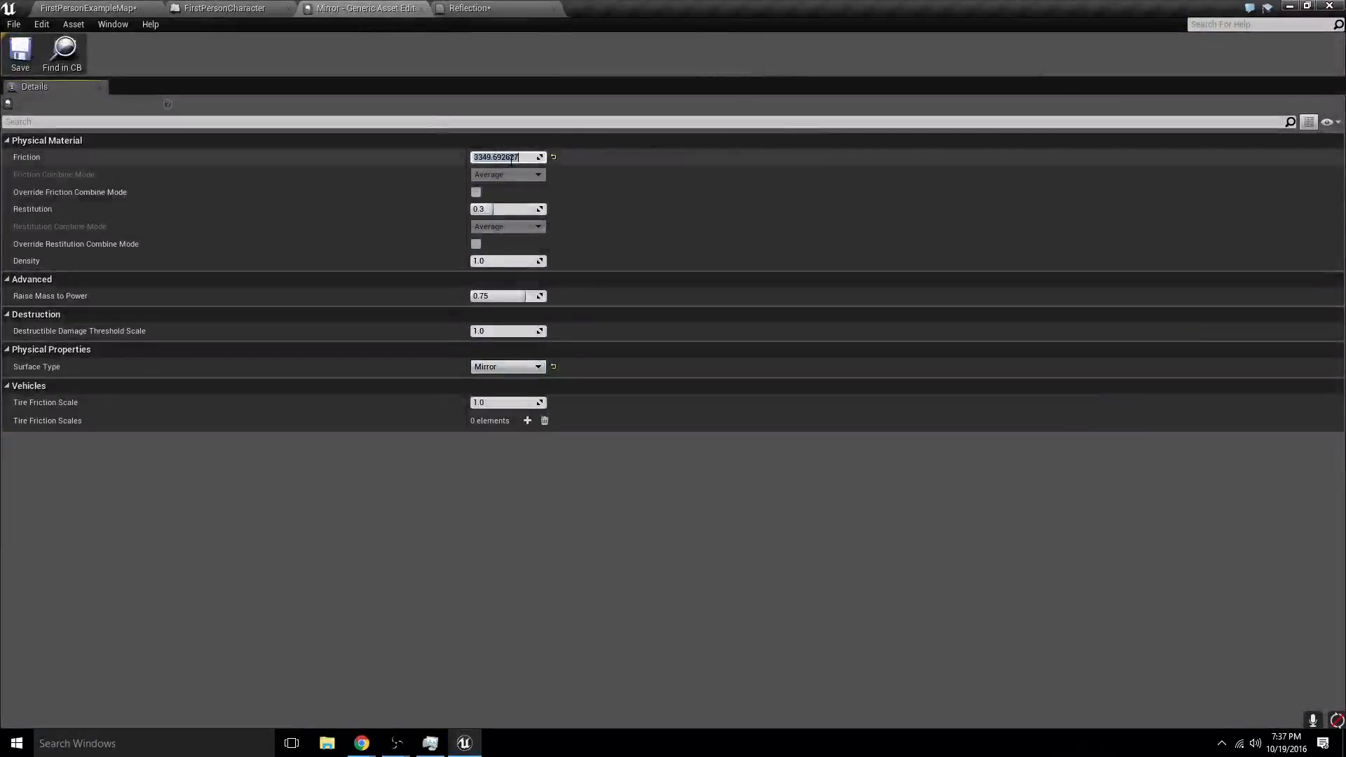
pyautogui.click(489, 8)
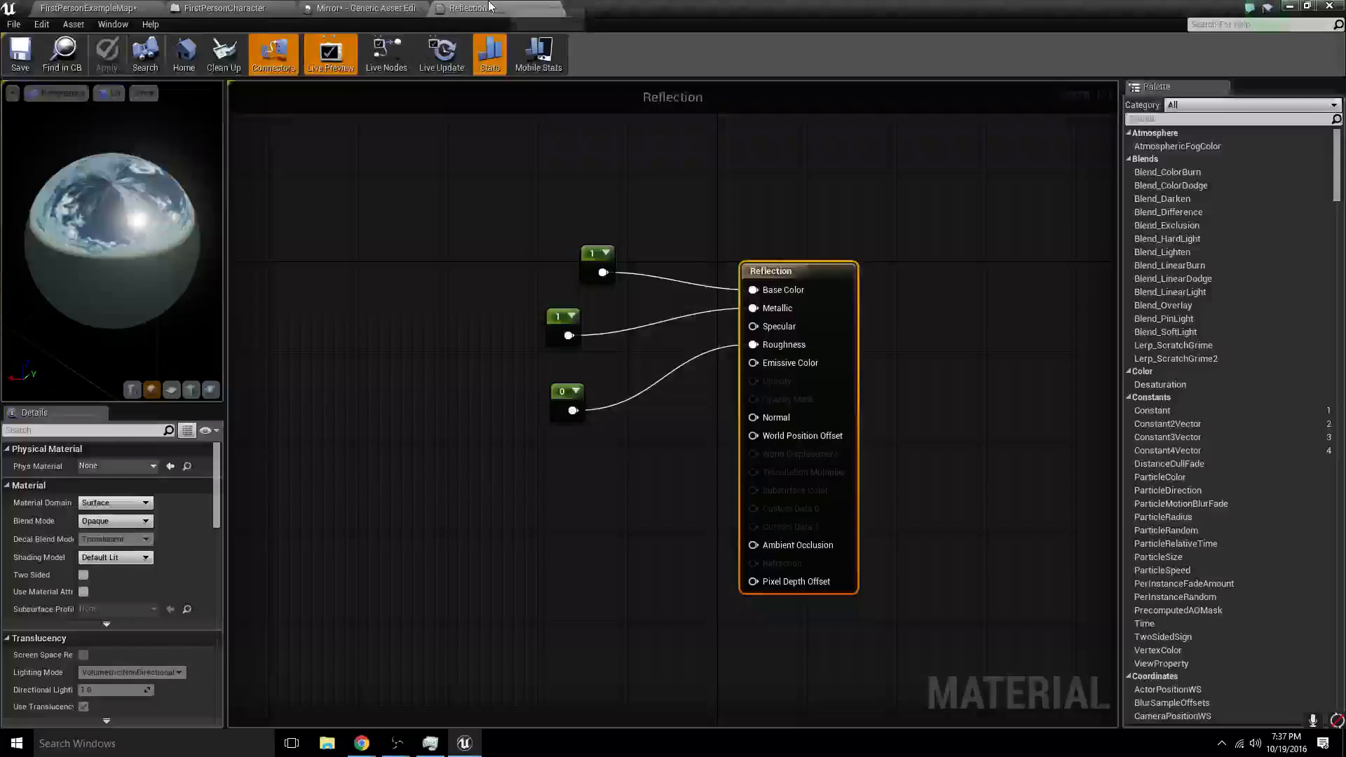
pyautogui.click(147, 8)
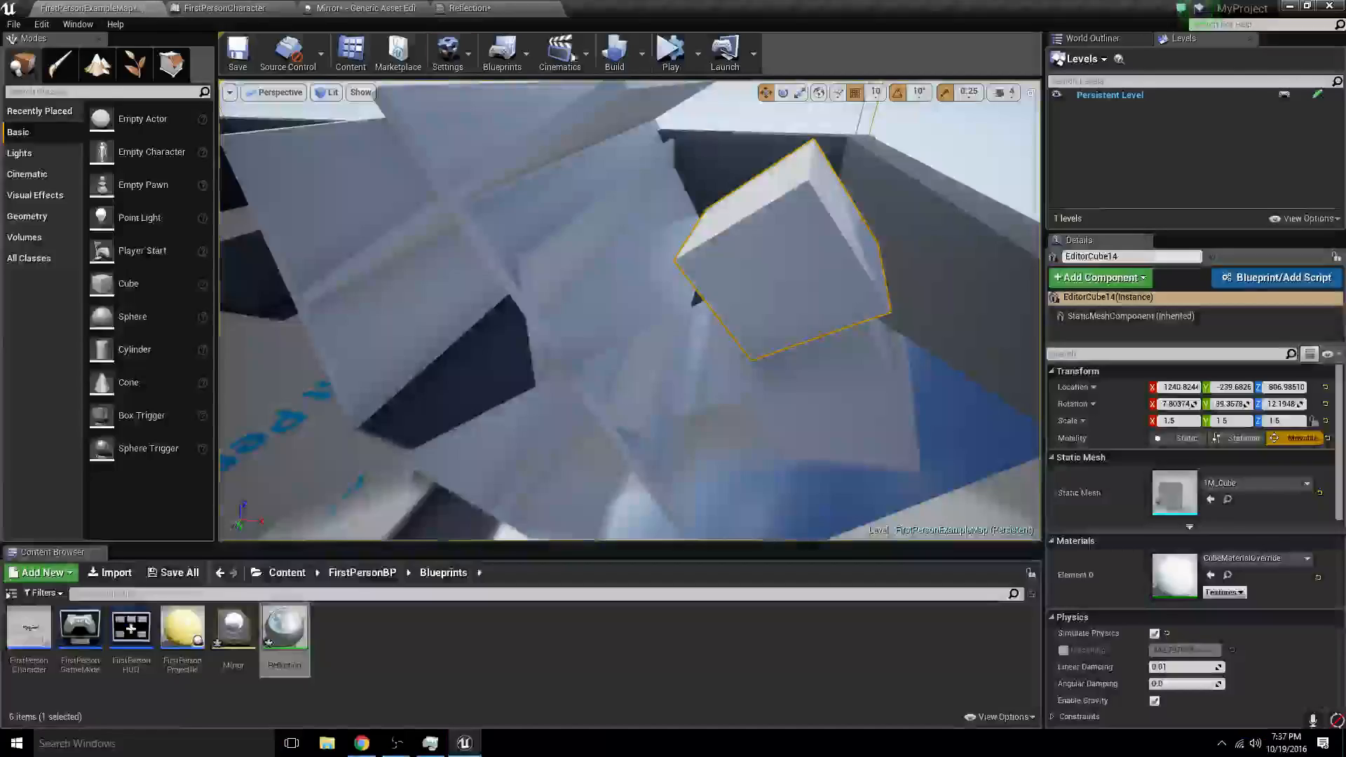
pyautogui.click(670, 52)
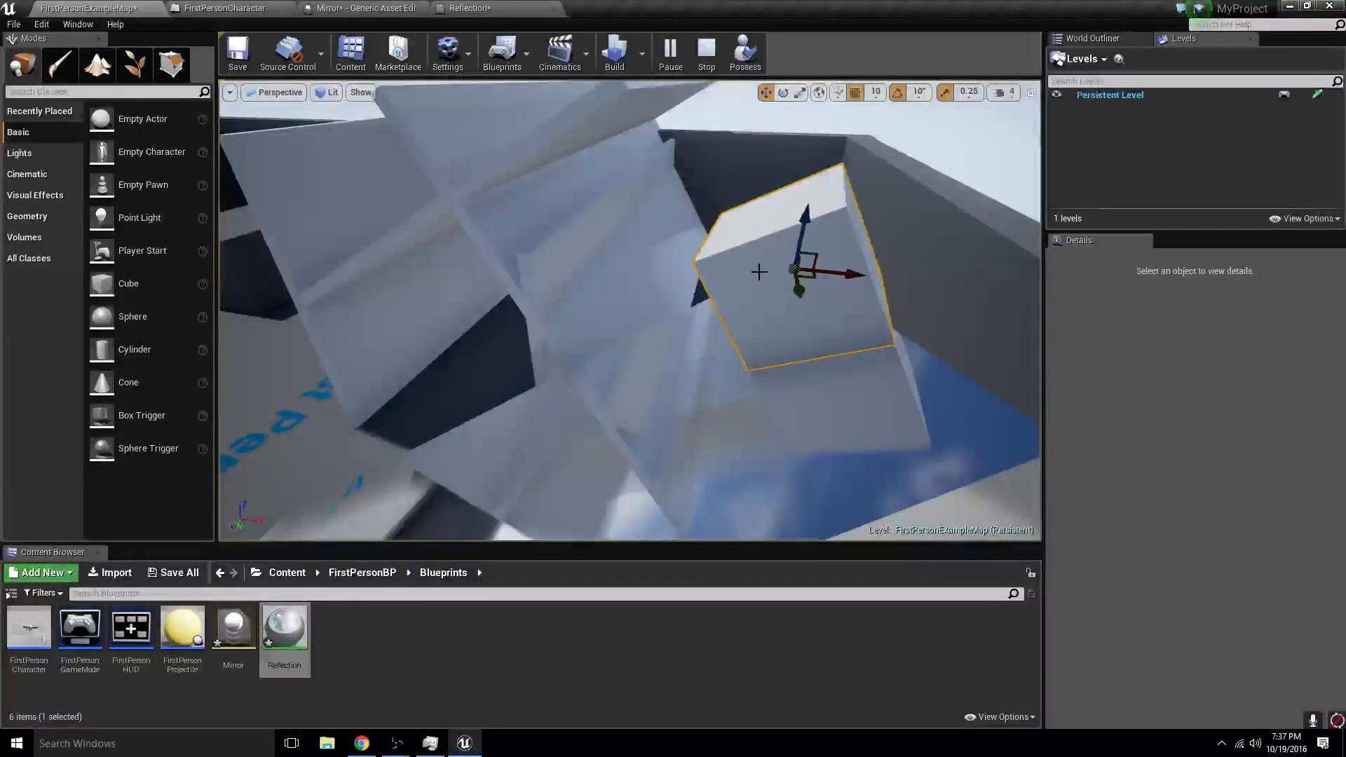
pyautogui.click(707, 56)
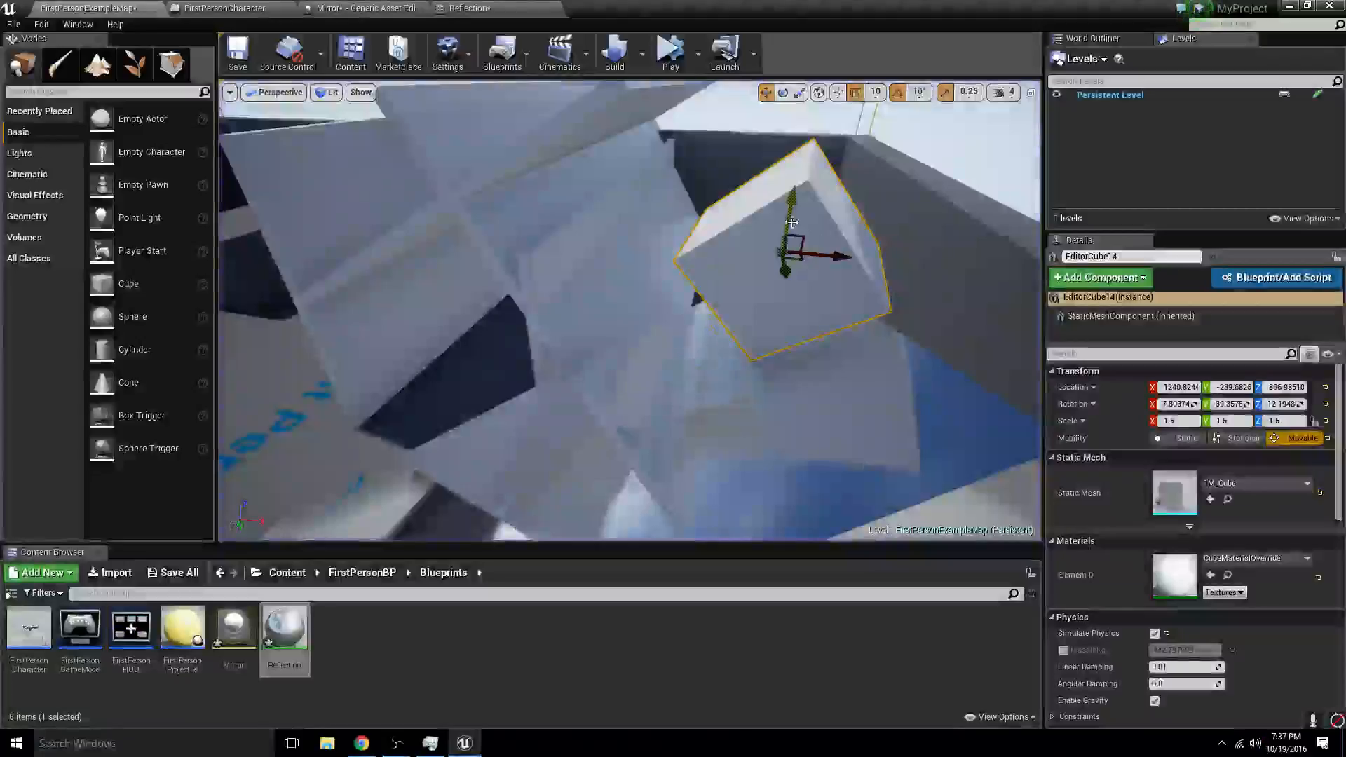
# - Save the Mirror physical material and the Reflection material
pyautogui.click(378, 8)
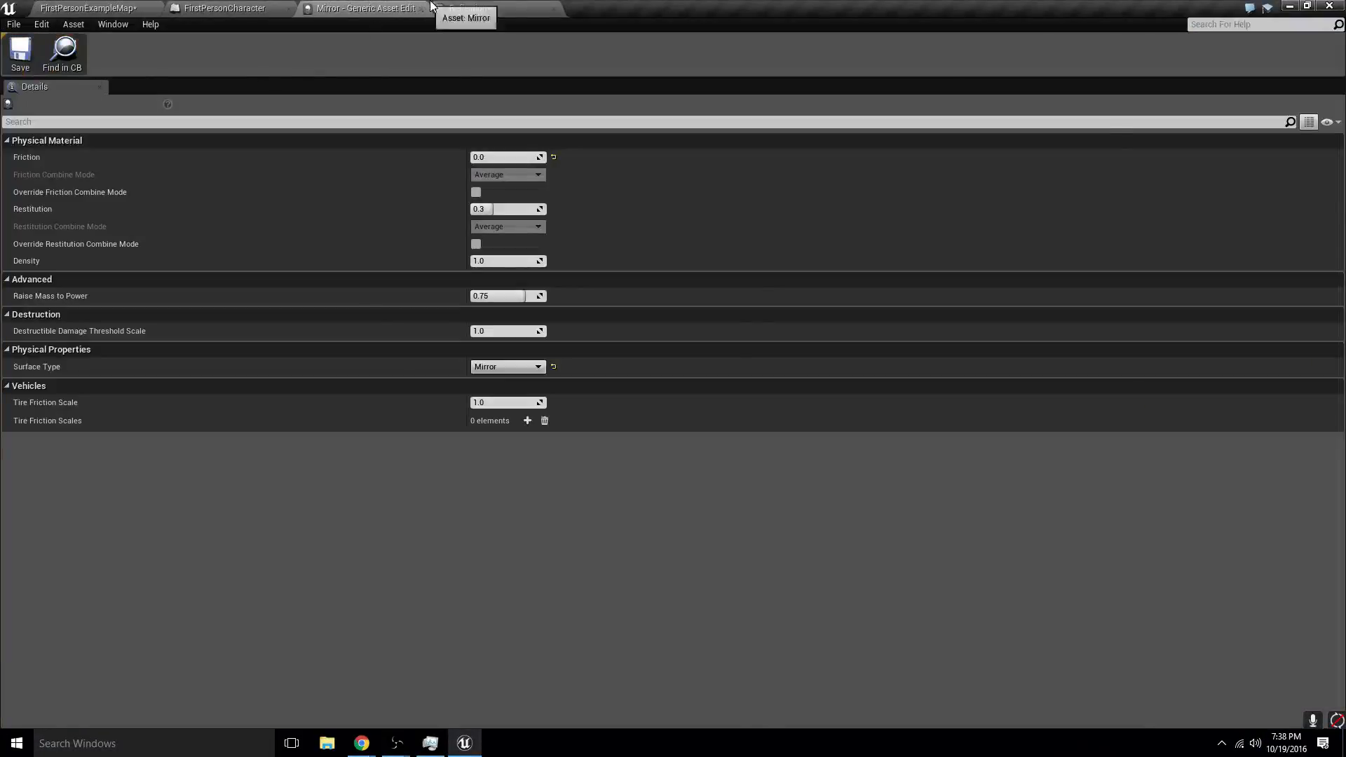
pyautogui.click(456, 8)
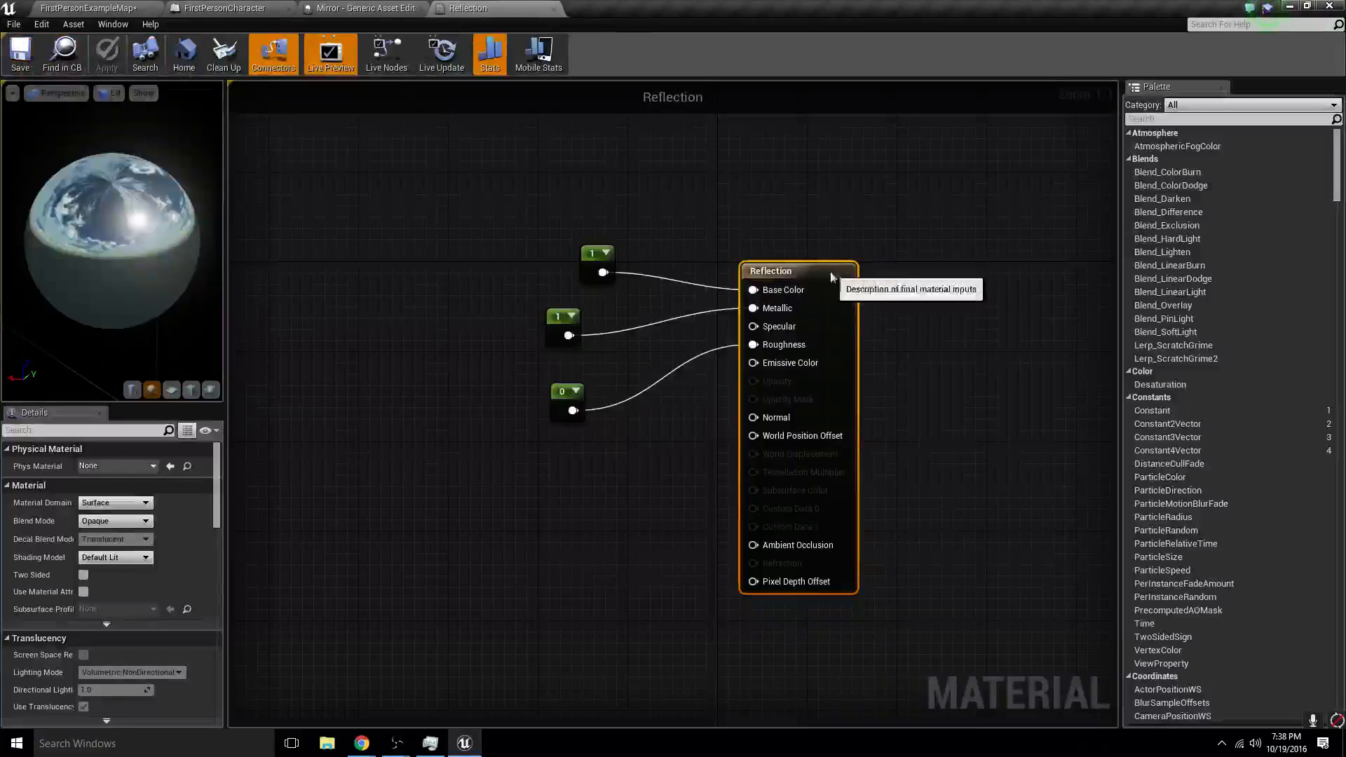
# - Assign Mirror as the Reflection material's physical material and simulate the level to test the cube on the slab
pyautogui.click(98, 514)
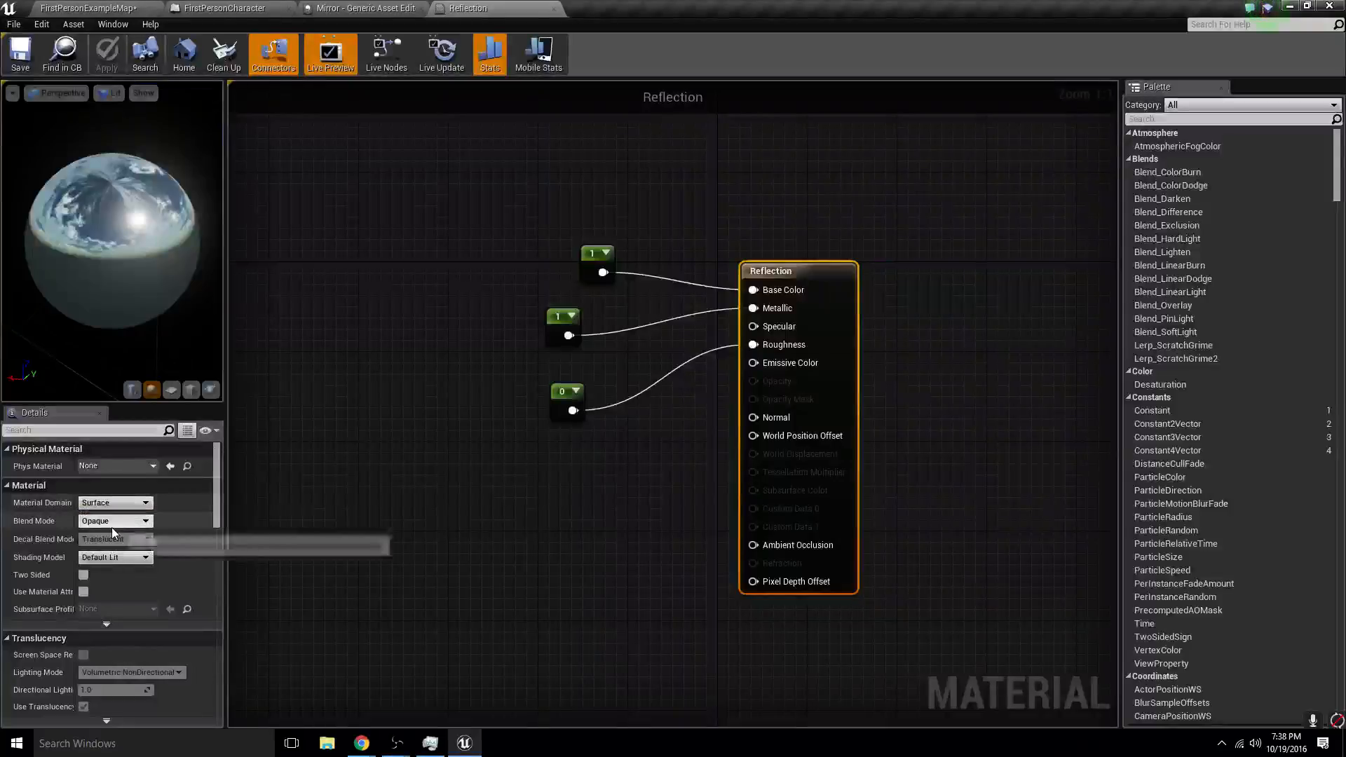
pyautogui.click(119, 468)
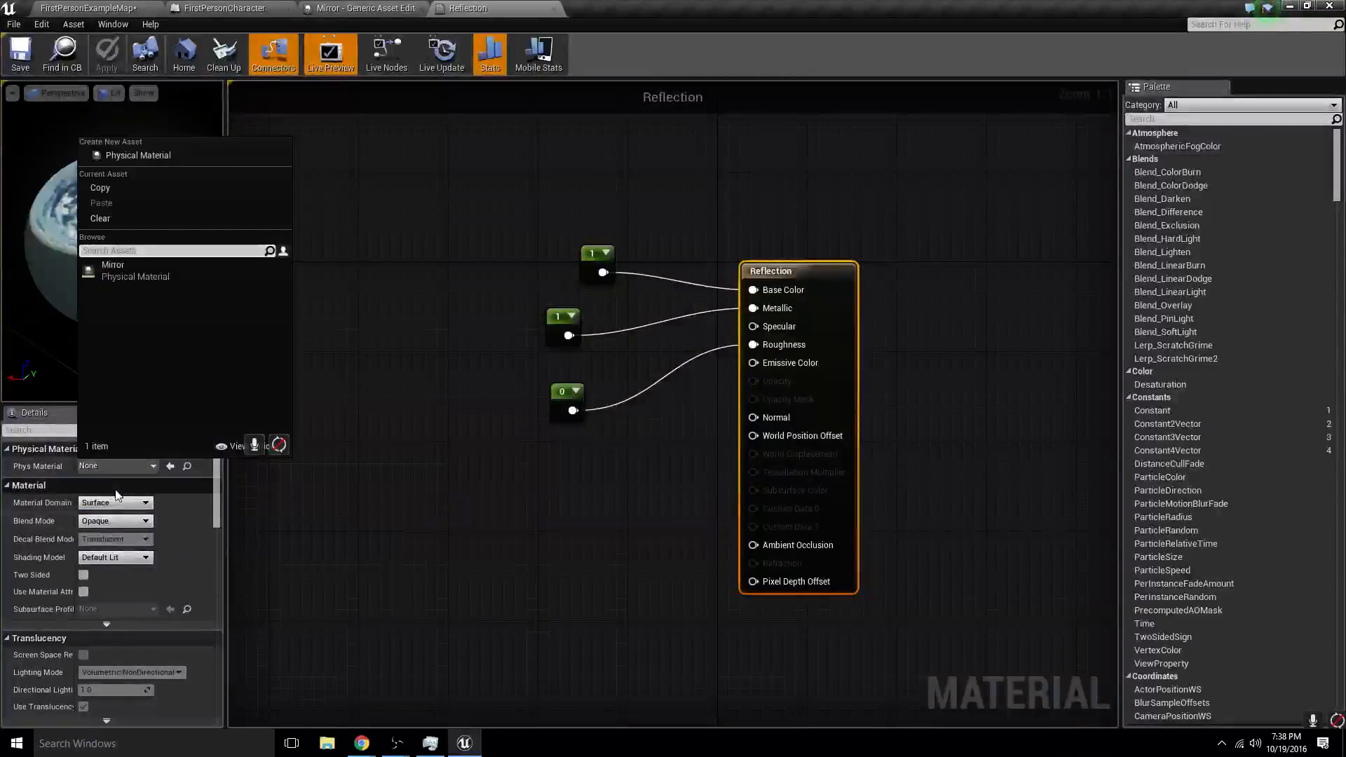
pyautogui.click(133, 270)
pyautogui.click(91, 7)
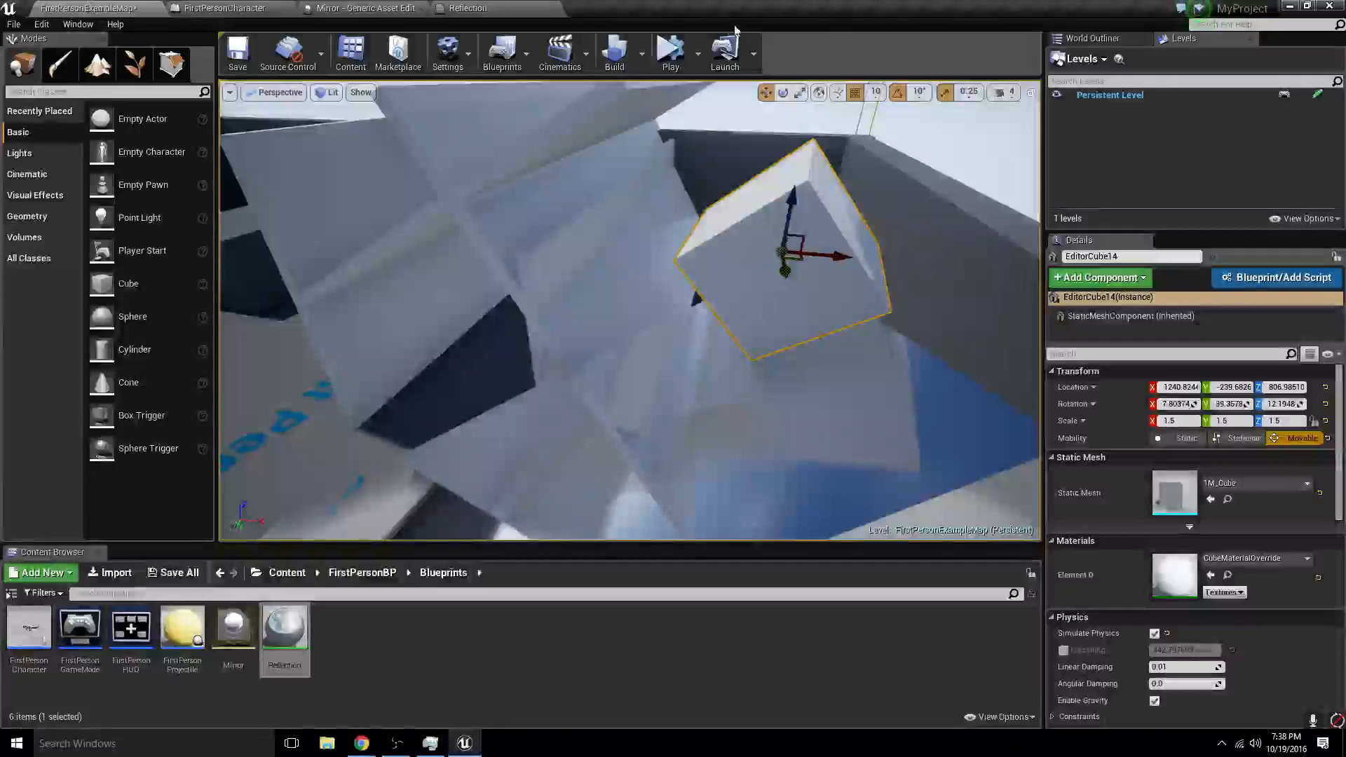
pyautogui.click(652, 53)
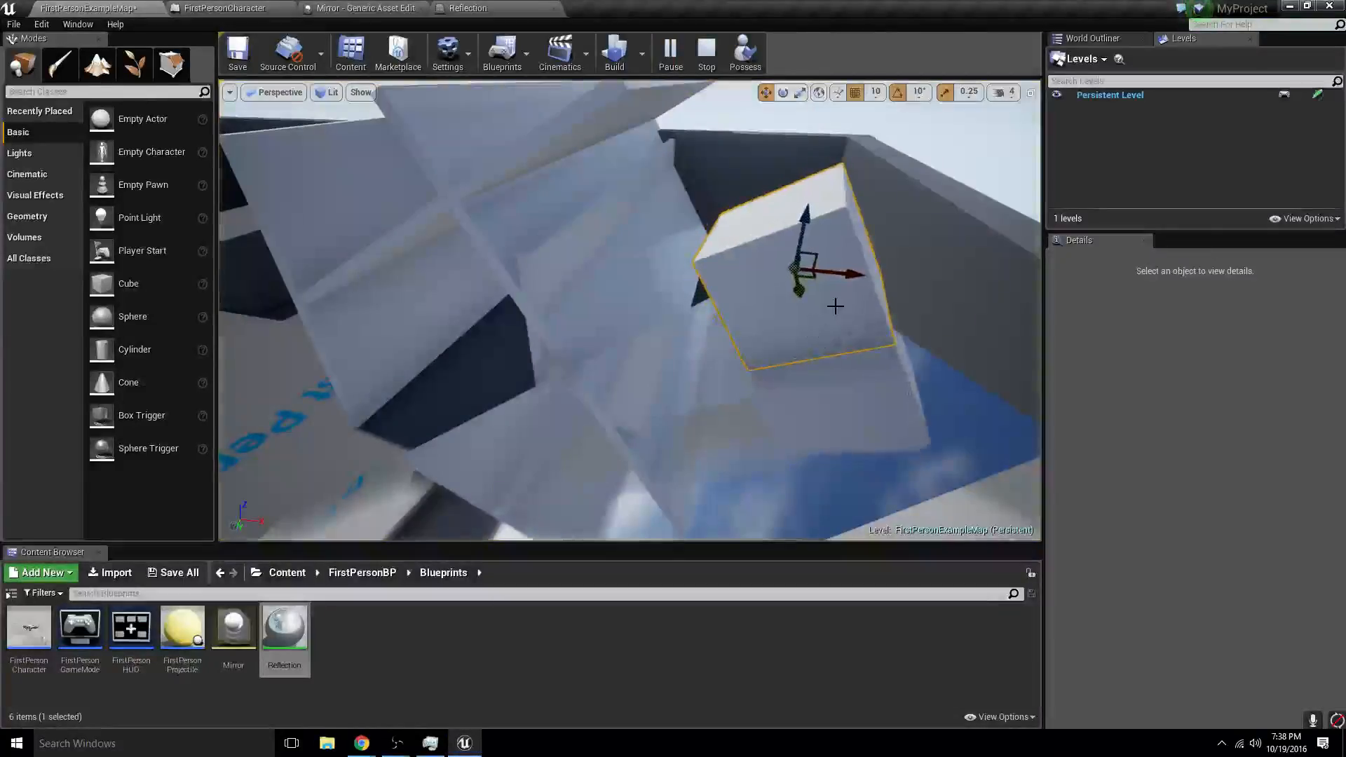
pyautogui.click(705, 52)
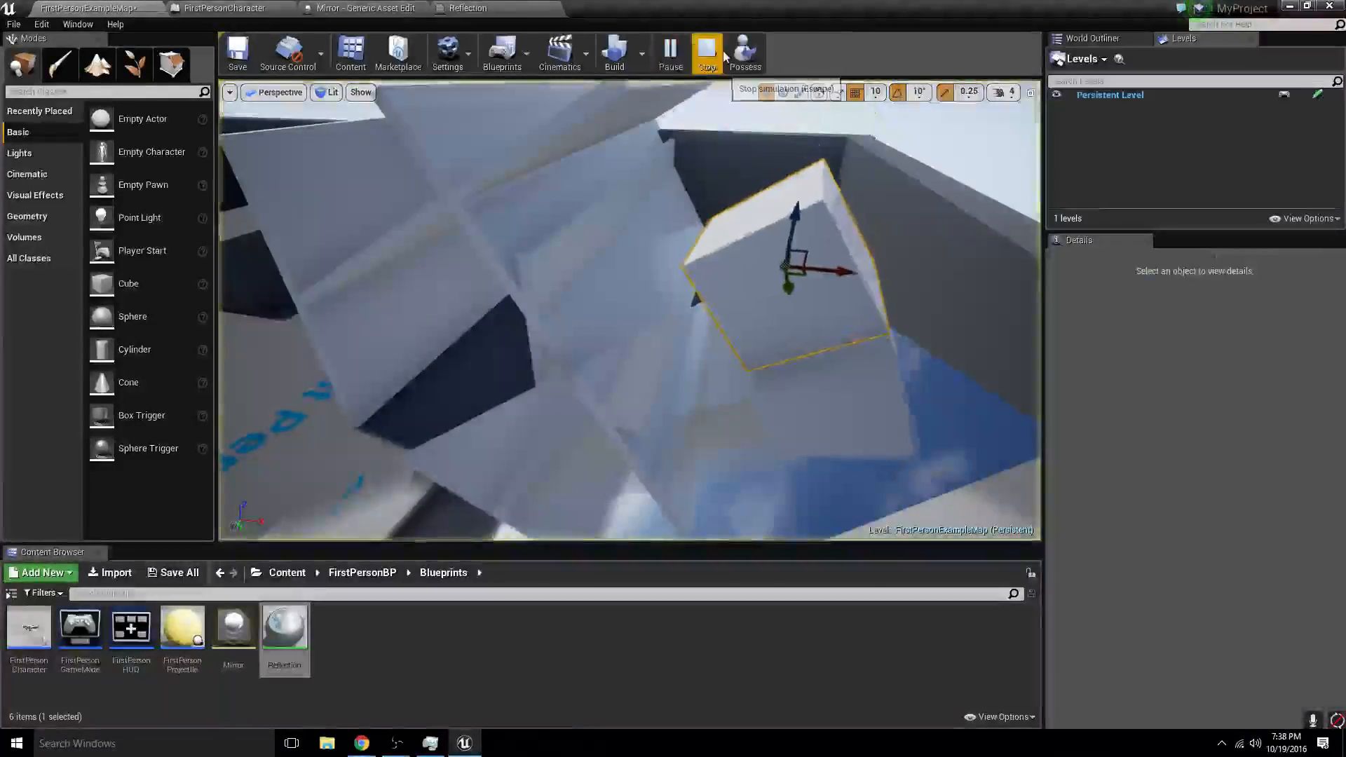
# - Save the Reflection material with its new physical material and return to the level
pyautogui.click(464, 8)
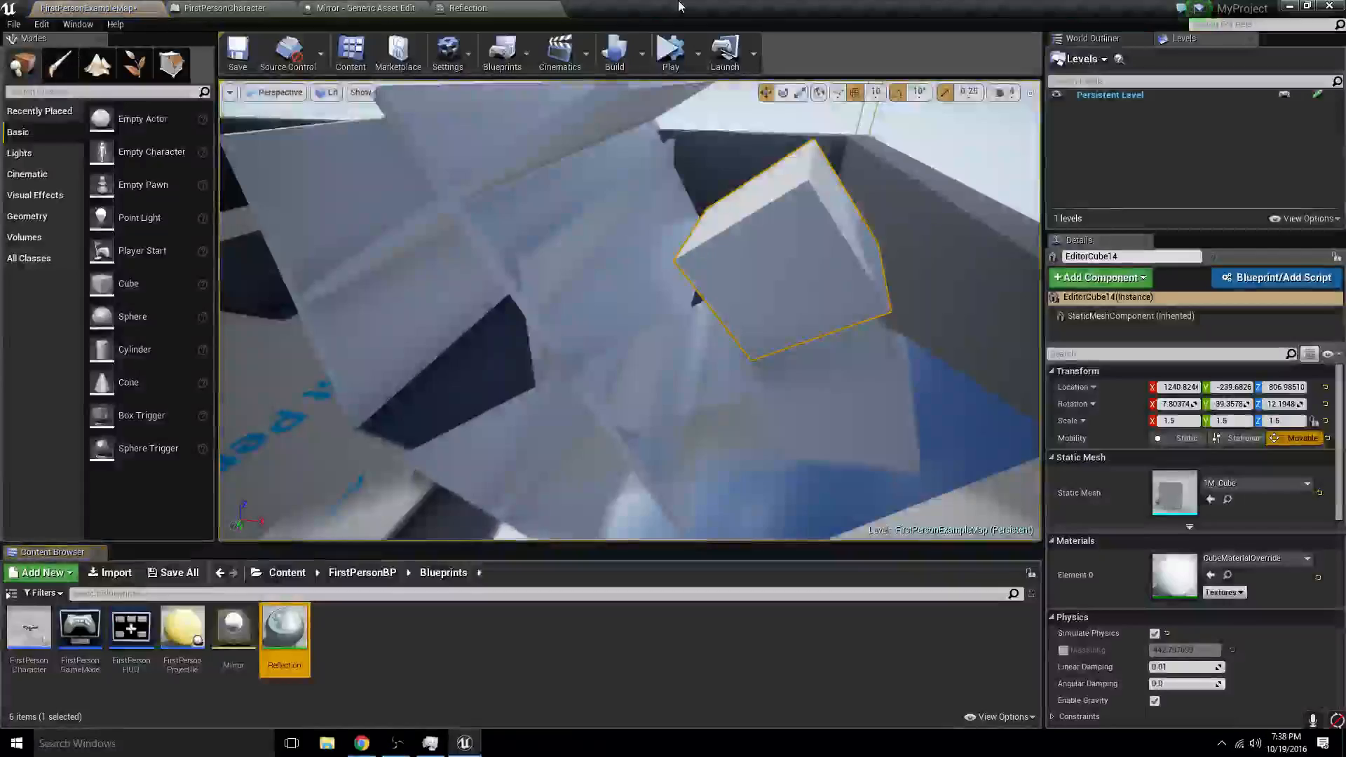
pyautogui.click(527, 11)
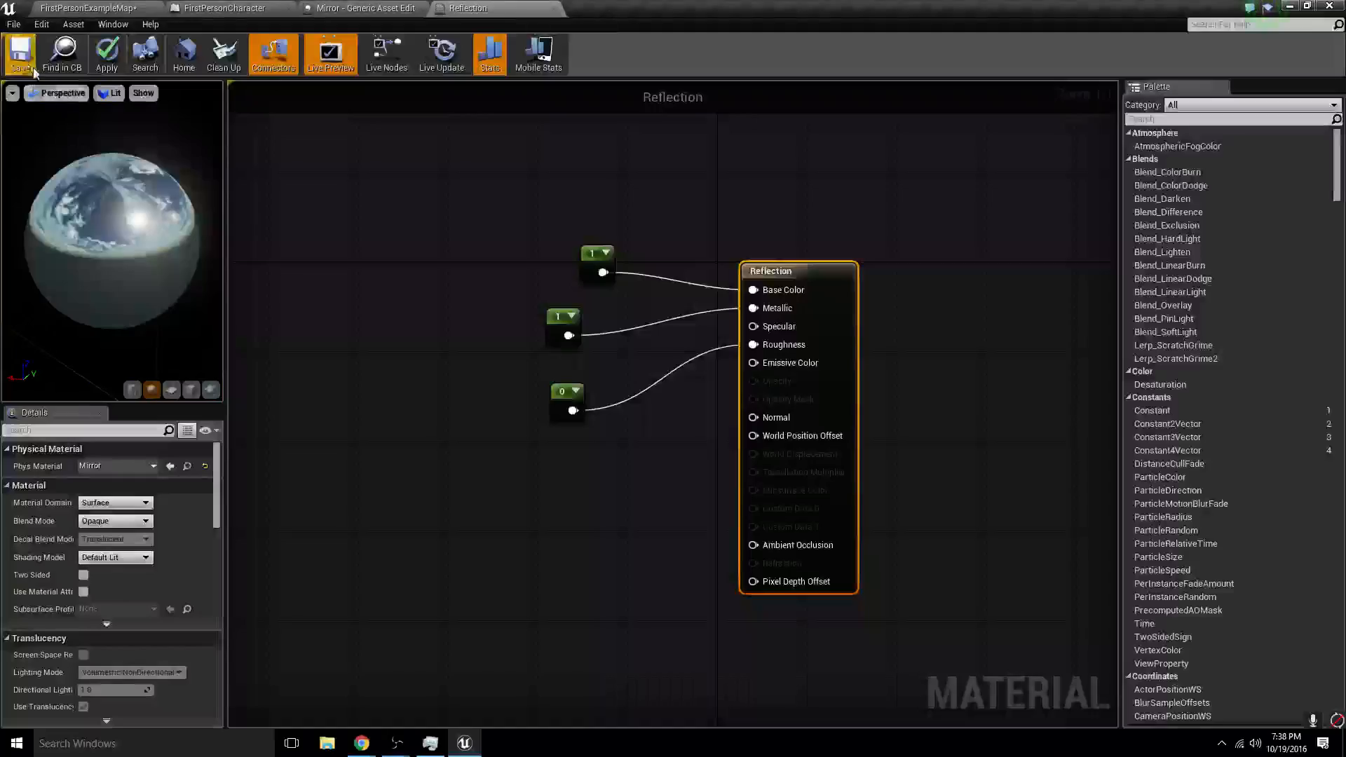
pyautogui.click(100, 6)
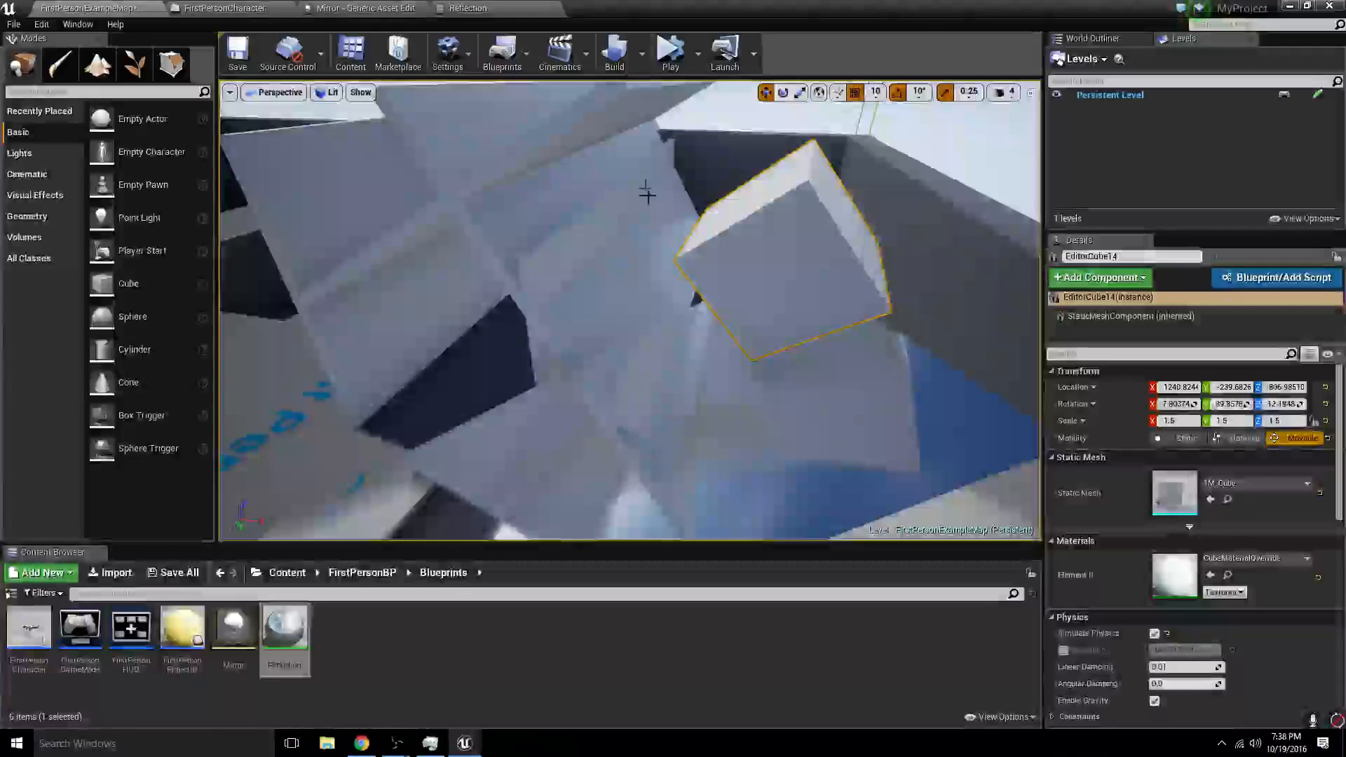
# - Raise the white cube above the slab to about Z 967 and simulate its fall onto the slab
pyautogui.moveTo(796, 190); pyautogui.dragTo(796, 77)
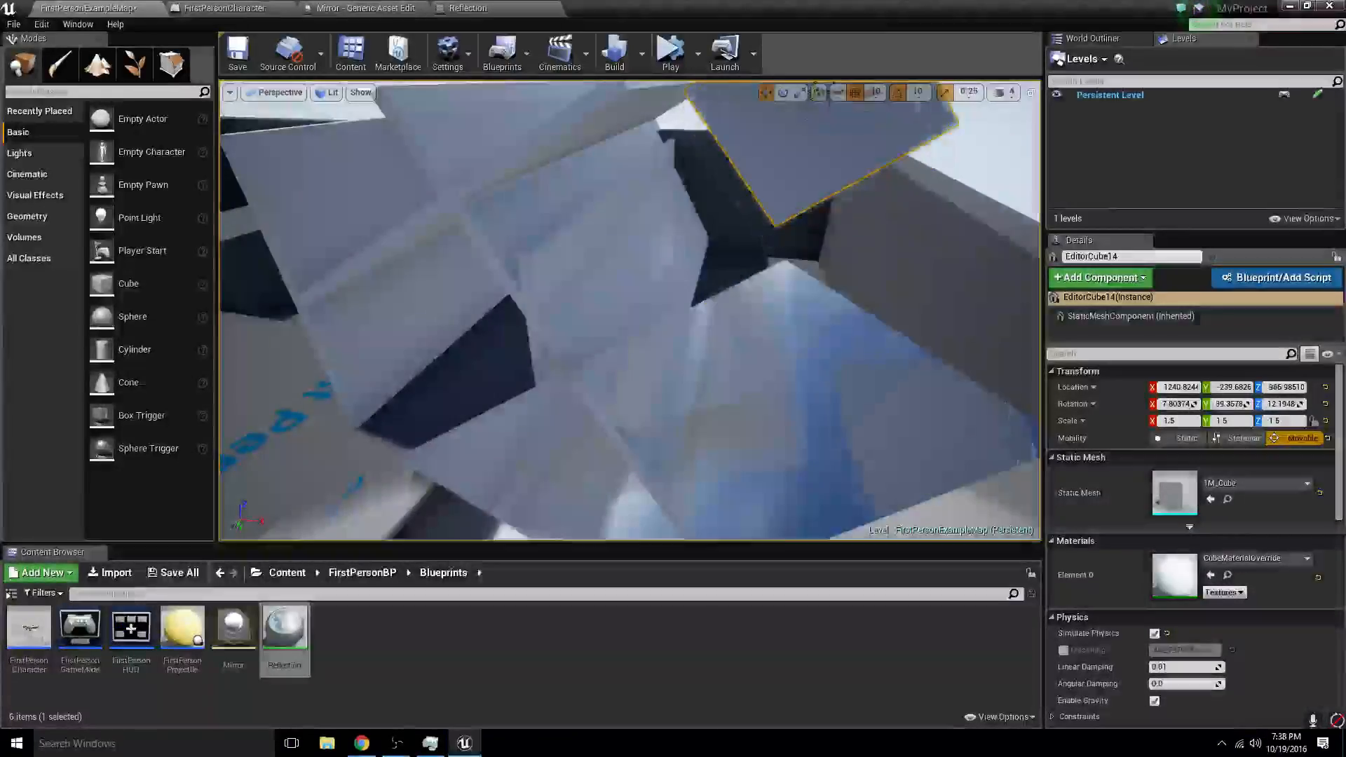
pyautogui.click(668, 56)
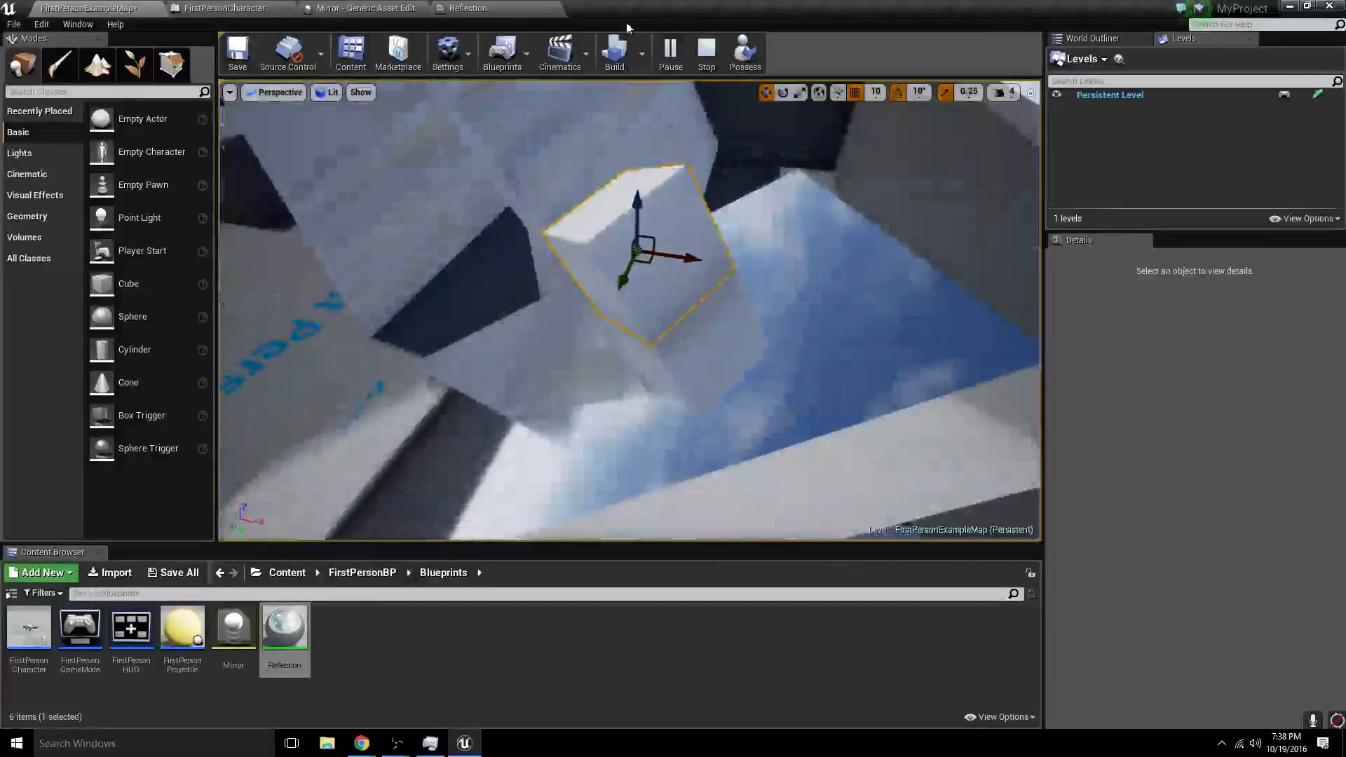
pyautogui.click(706, 52)
# - Set the Mirror physical material's friction to 500.0 and simulate the level to test the cube on the slab
pyautogui.click(365, 8)
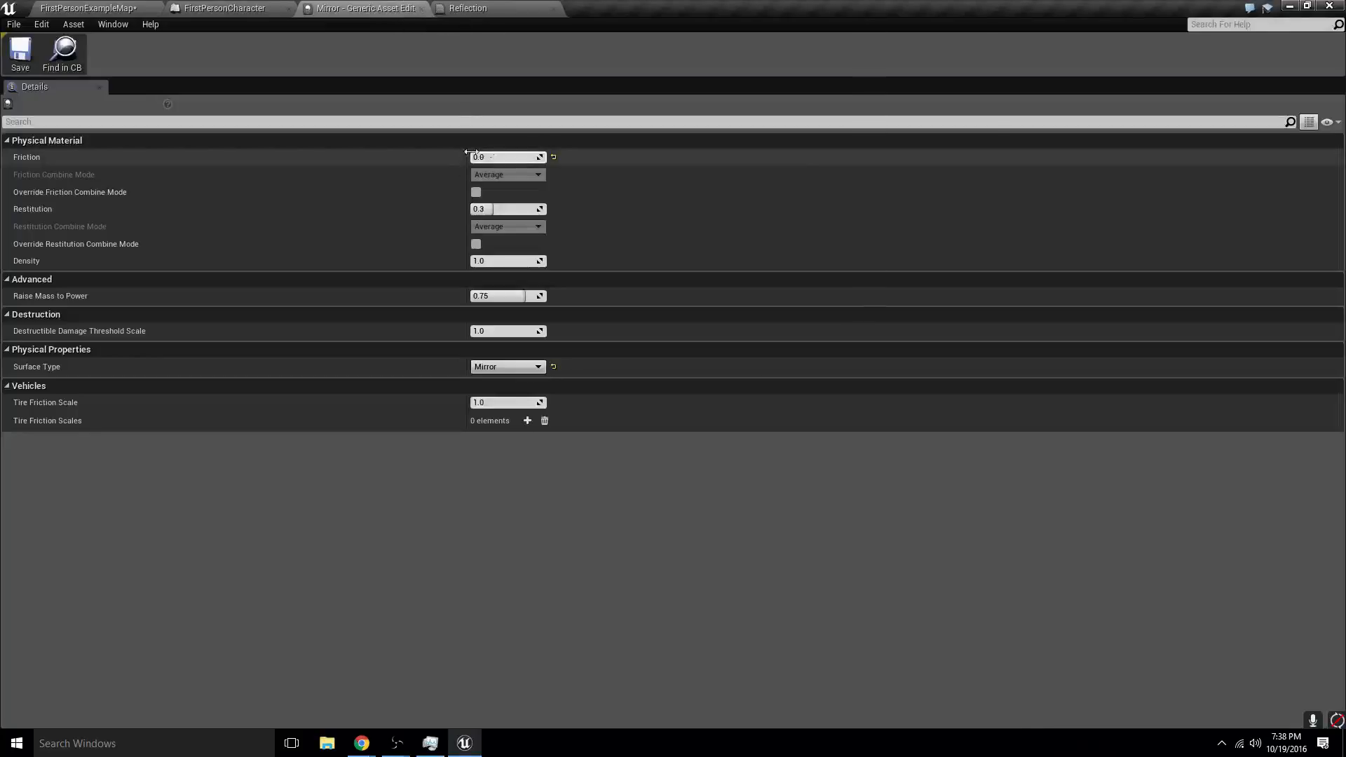
pyautogui.click(512, 158)
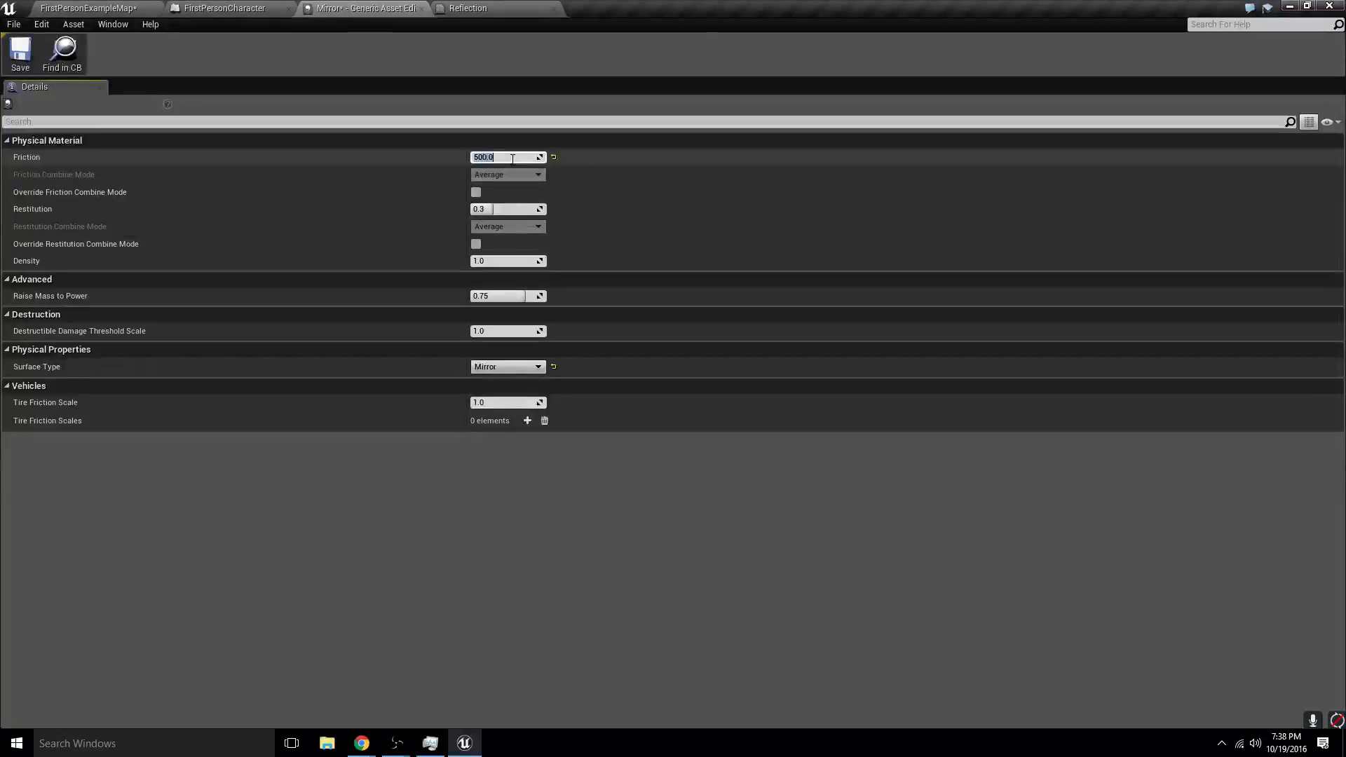
pyautogui.click(96, 7)
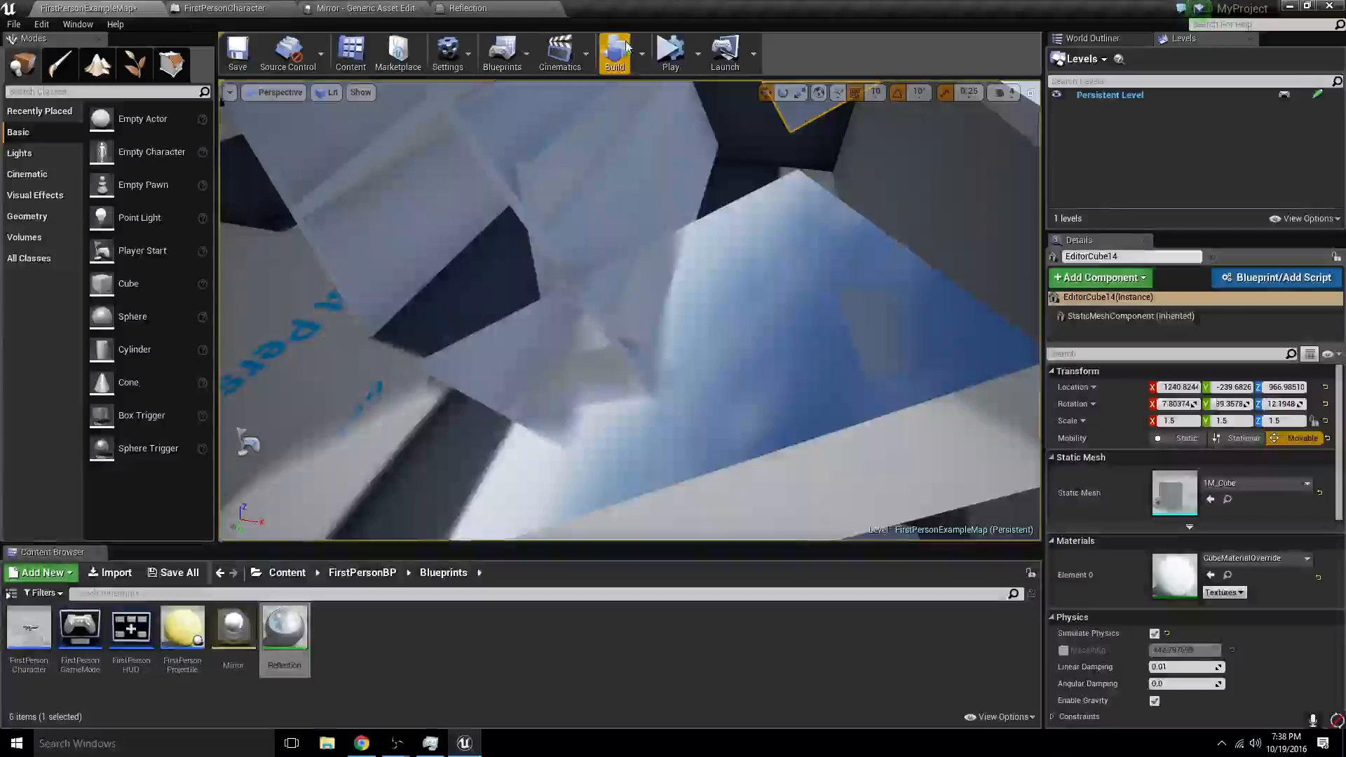
pyautogui.click(670, 55)
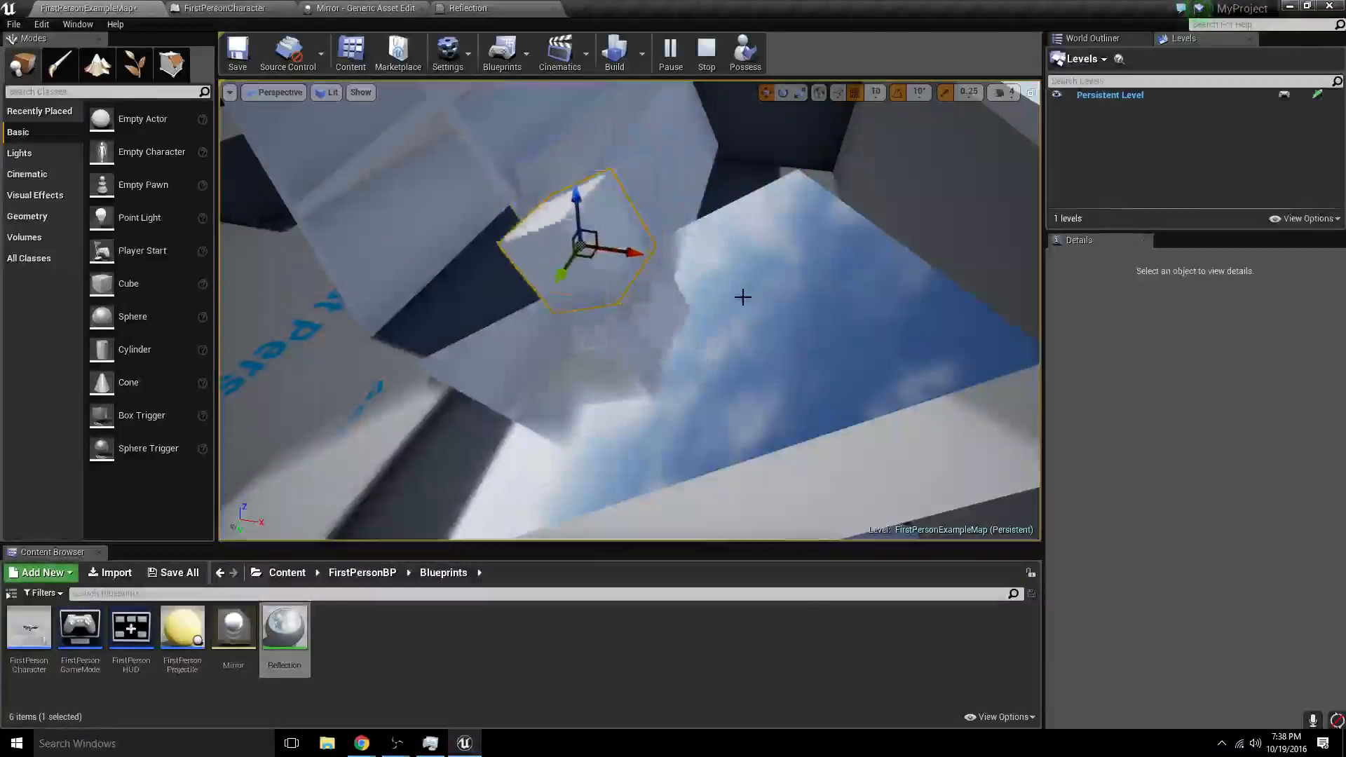
pyautogui.click(705, 54)
# - Lengthen the tilted reflective slab to an X scale of 26.5
pyautogui.press('f')
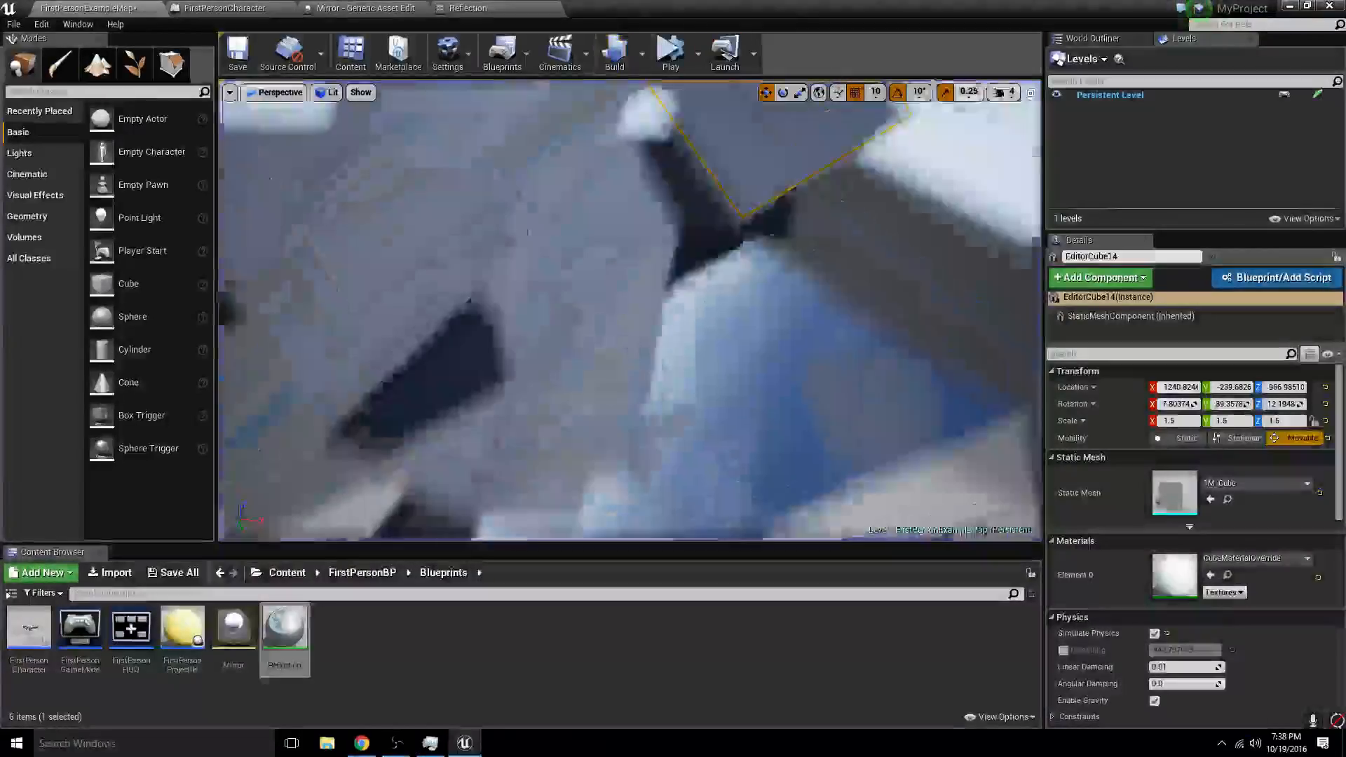
pyautogui.moveTo(719, 265); pyautogui.dragTo(561, 436, button='right')
pyautogui.click(613, 431)
pyautogui.press('r')
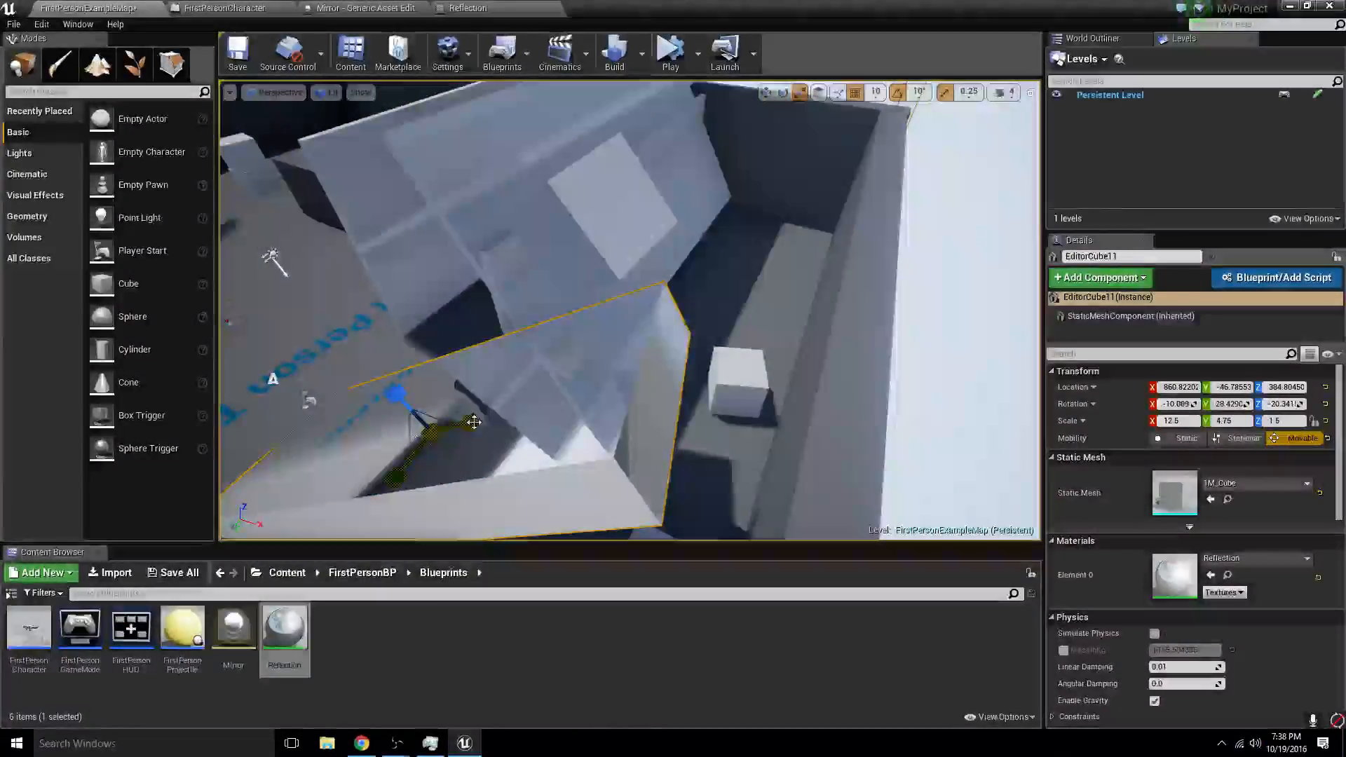
pyautogui.moveTo(471, 420); pyautogui.dragTo(471, 420)
# - Lift the white cube higher above the lengthened slab and simulate the level
pyautogui.click(586, 242)
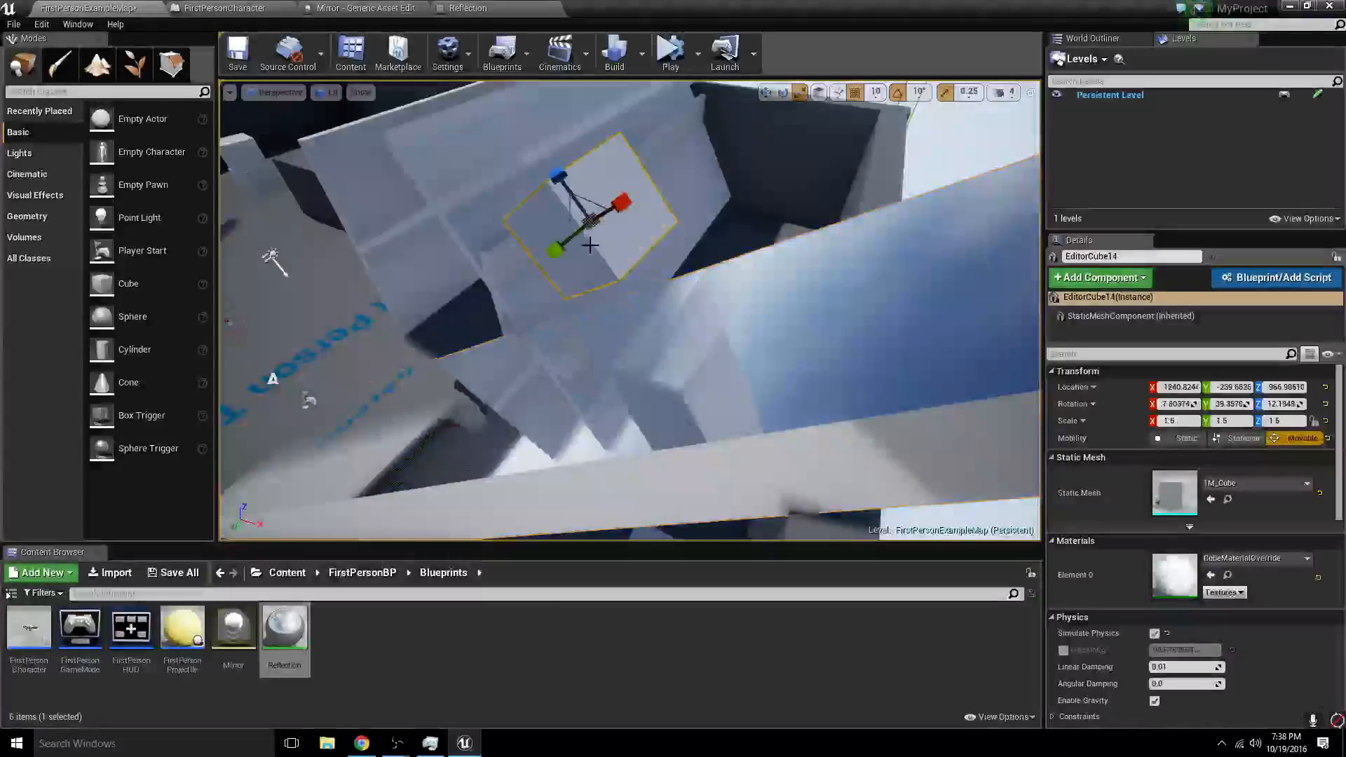
pyautogui.press('w')
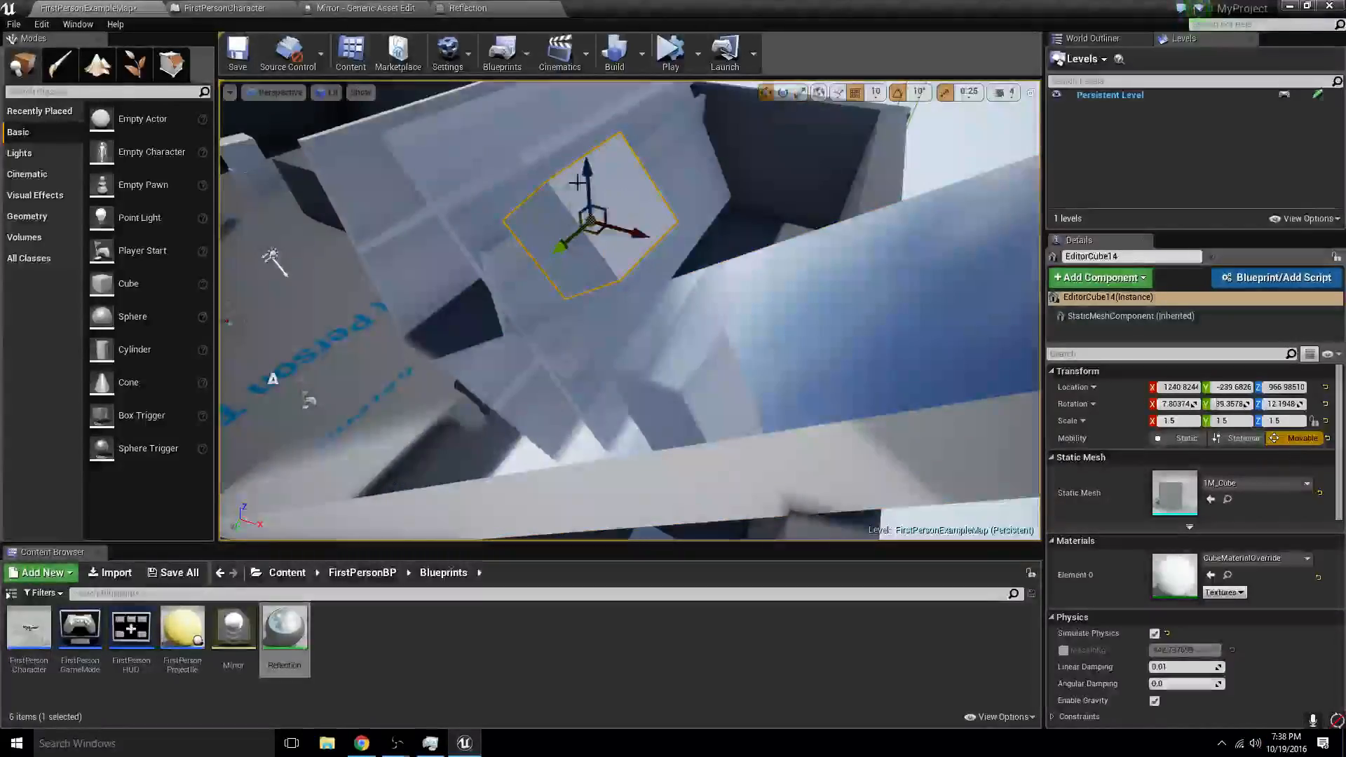
pyautogui.moveTo(584, 167); pyautogui.dragTo(581, 105)
pyautogui.hotkey('alt', 's')
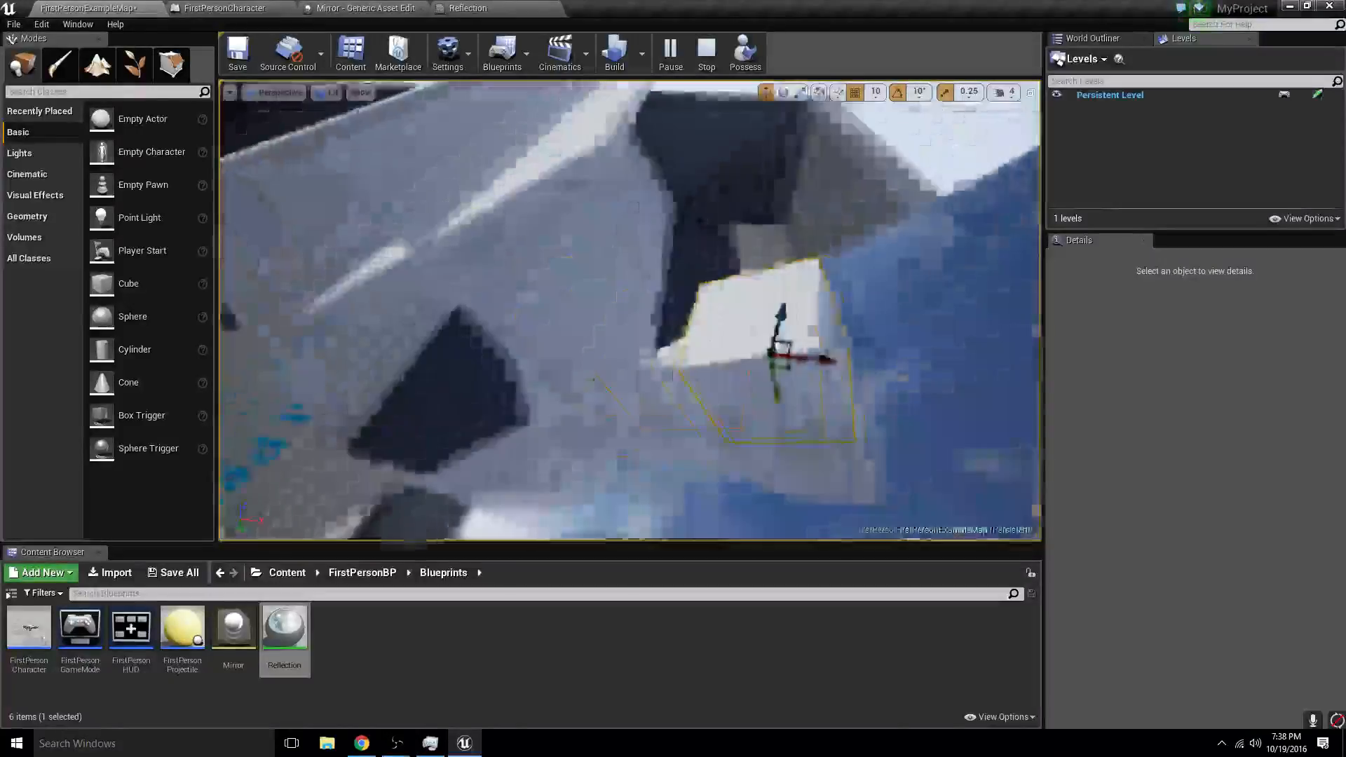
# - Set the Mirror physical material's friction to 0.0 and simulate the level to watch the cube on the lengthened slab
pyautogui.click(429, 9)
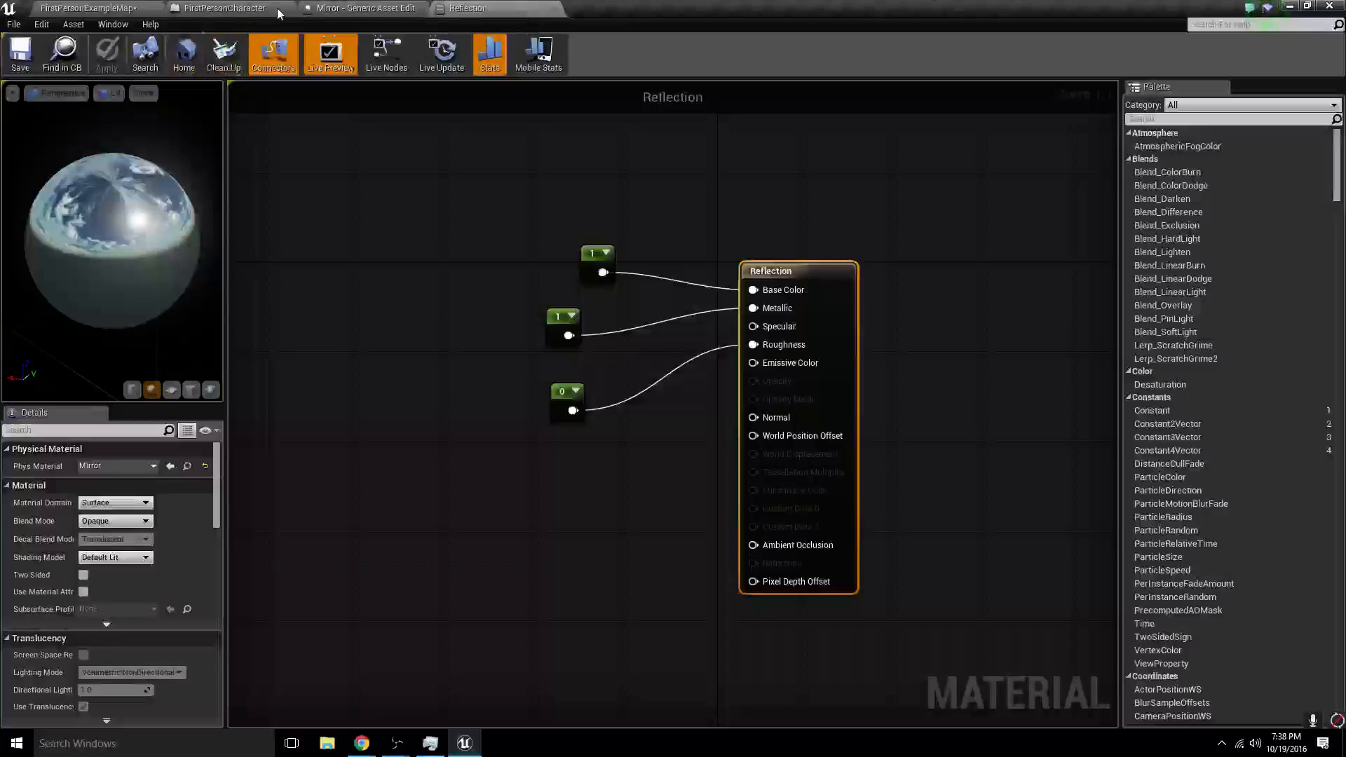
pyautogui.click(277, 10)
pyautogui.click(340, 9)
pyautogui.click(493, 157)
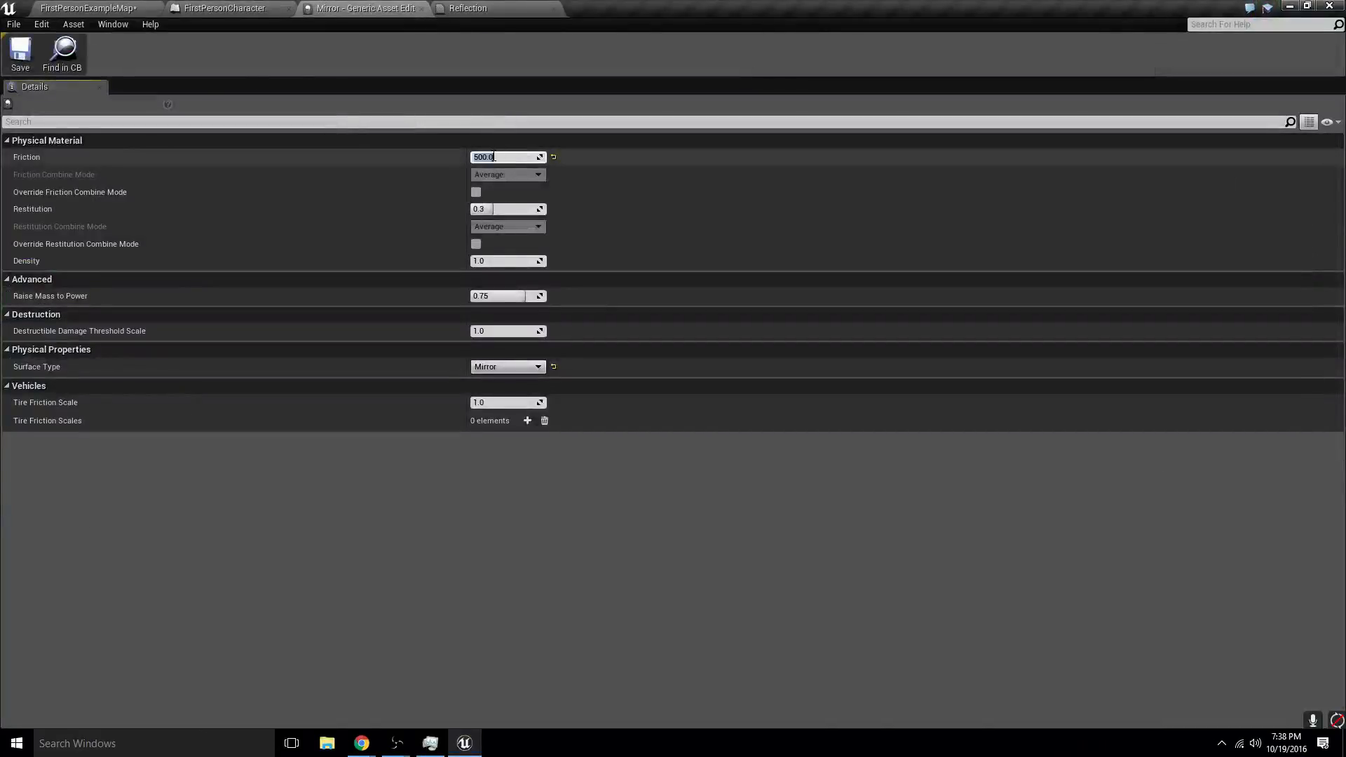
pyautogui.click(105, 7)
pyautogui.click(697, 59)
pyautogui.click(732, 171)
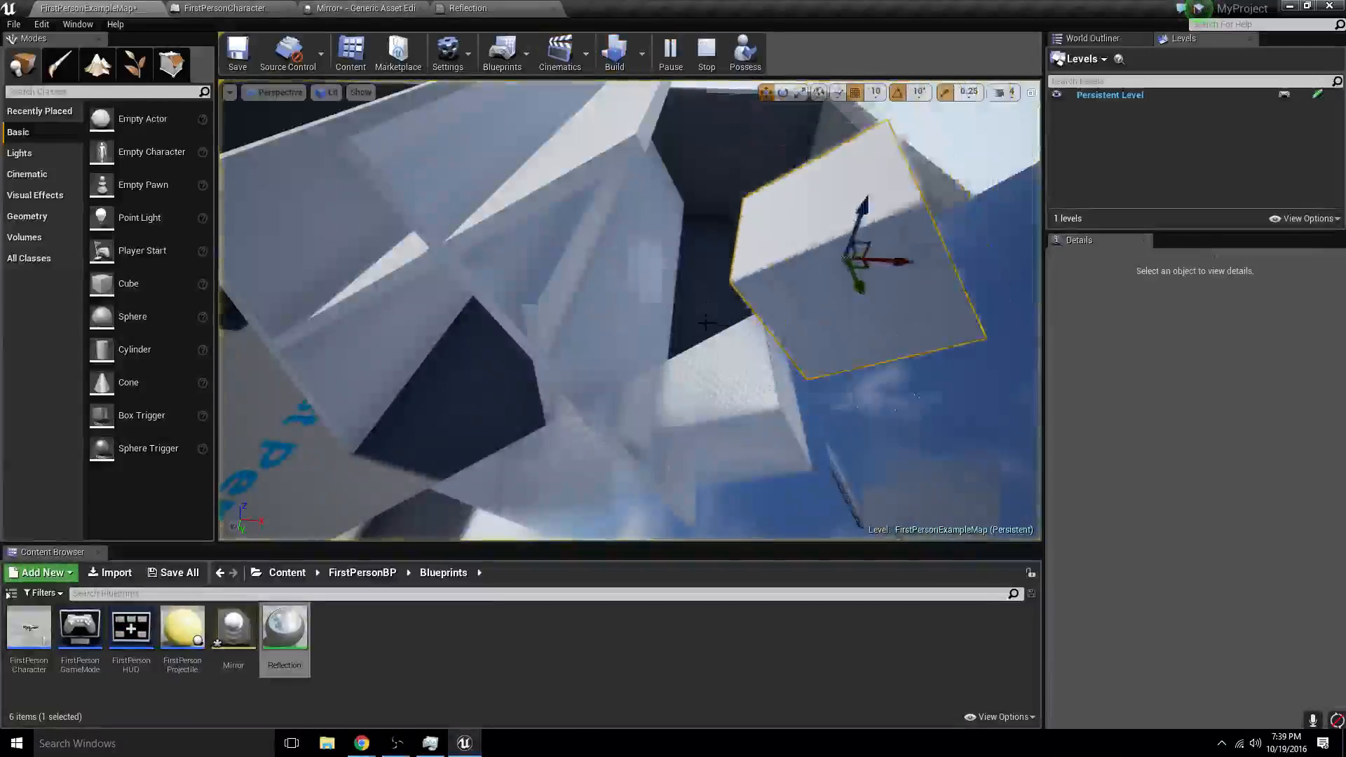
pyautogui.moveTo(740, 408); pyautogui.dragTo(751, 376, button='right')
# - Stop the simulation, thin the reflective slab to a Z scale of 0.25, and run another simulation of the falling cube
pyautogui.click(727, 337)
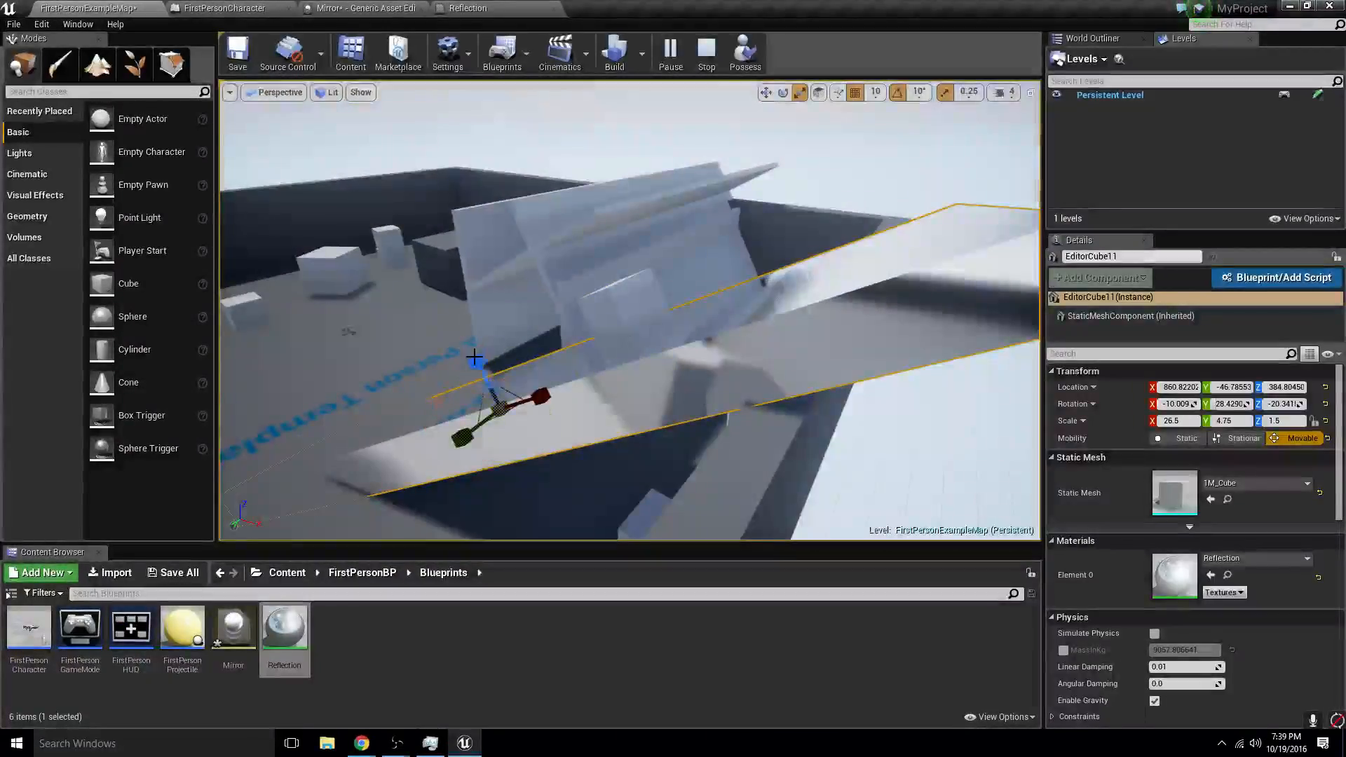
pyautogui.press('Escape')
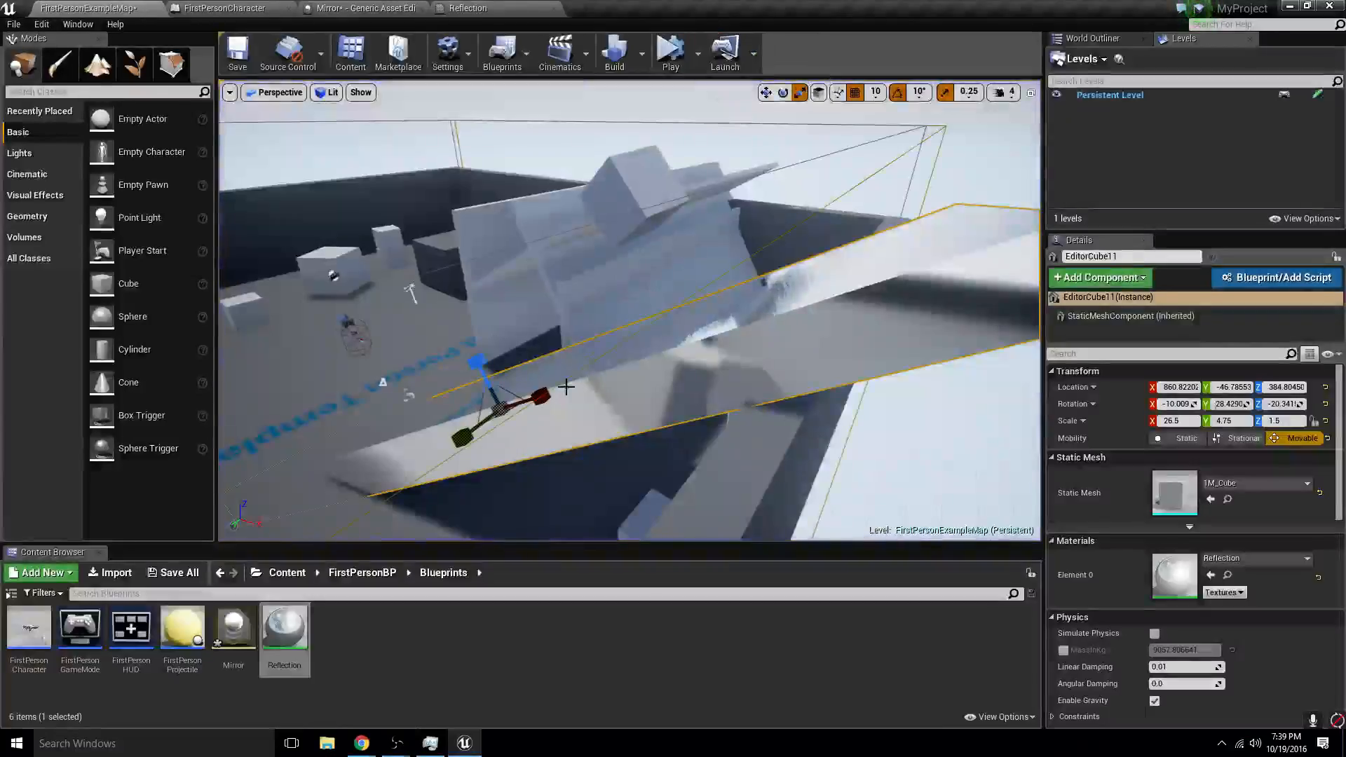
pyautogui.moveTo(477, 361); pyautogui.dragTo(478, 379)
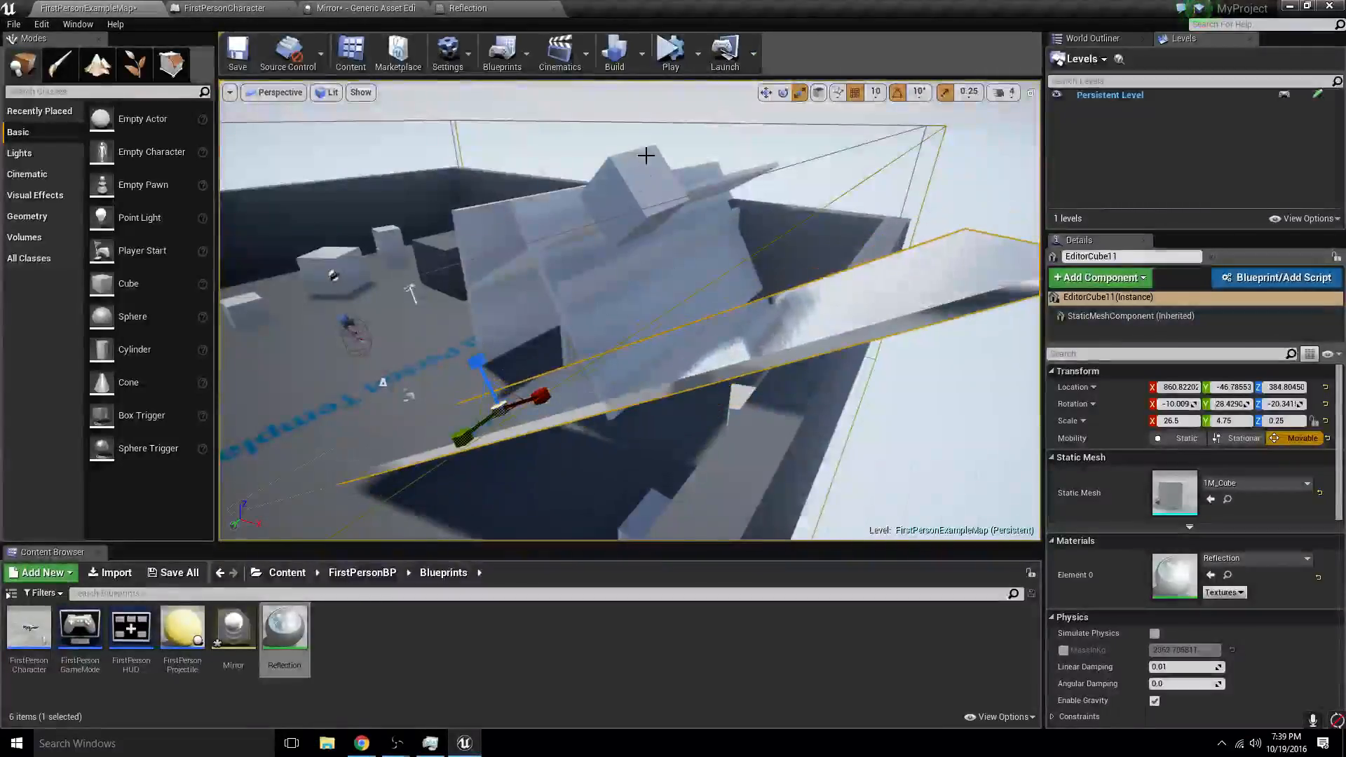
pyautogui.click(670, 52)
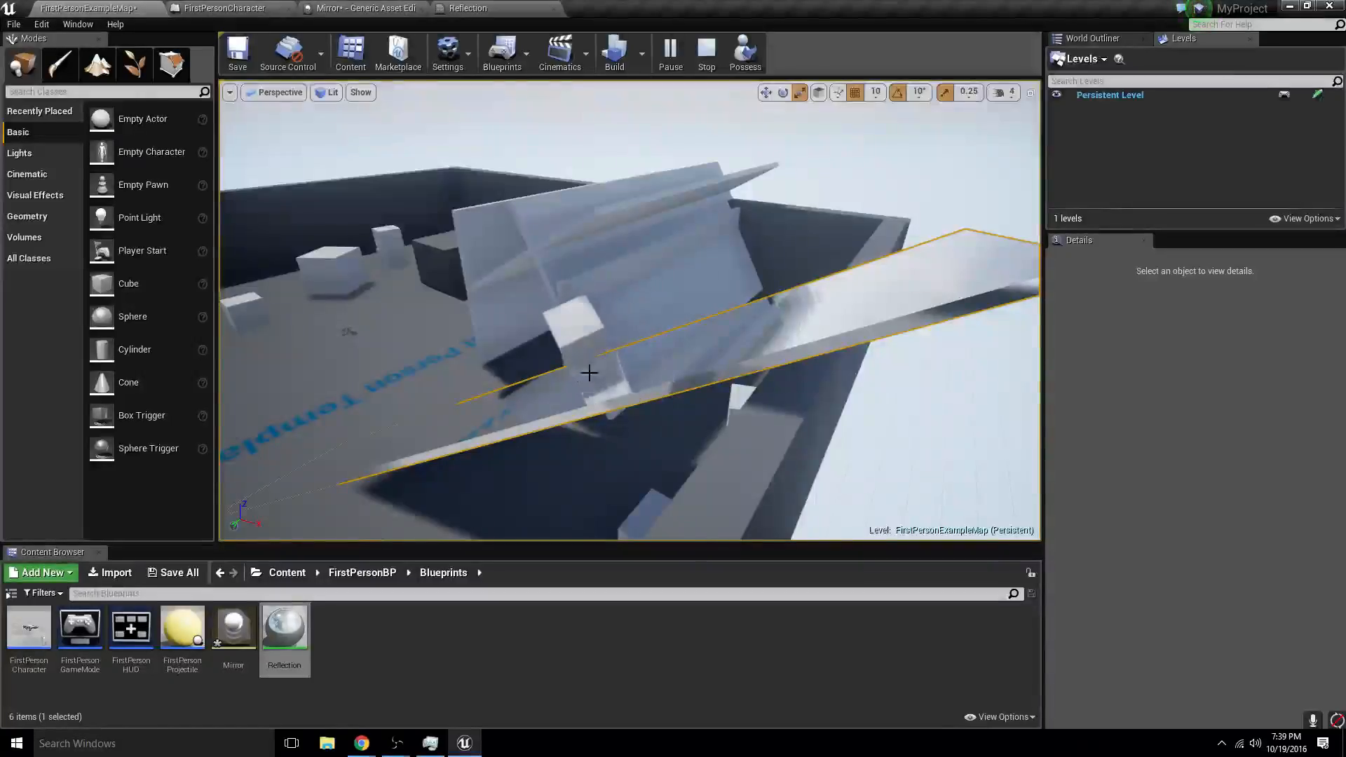
pyautogui.click(708, 63)
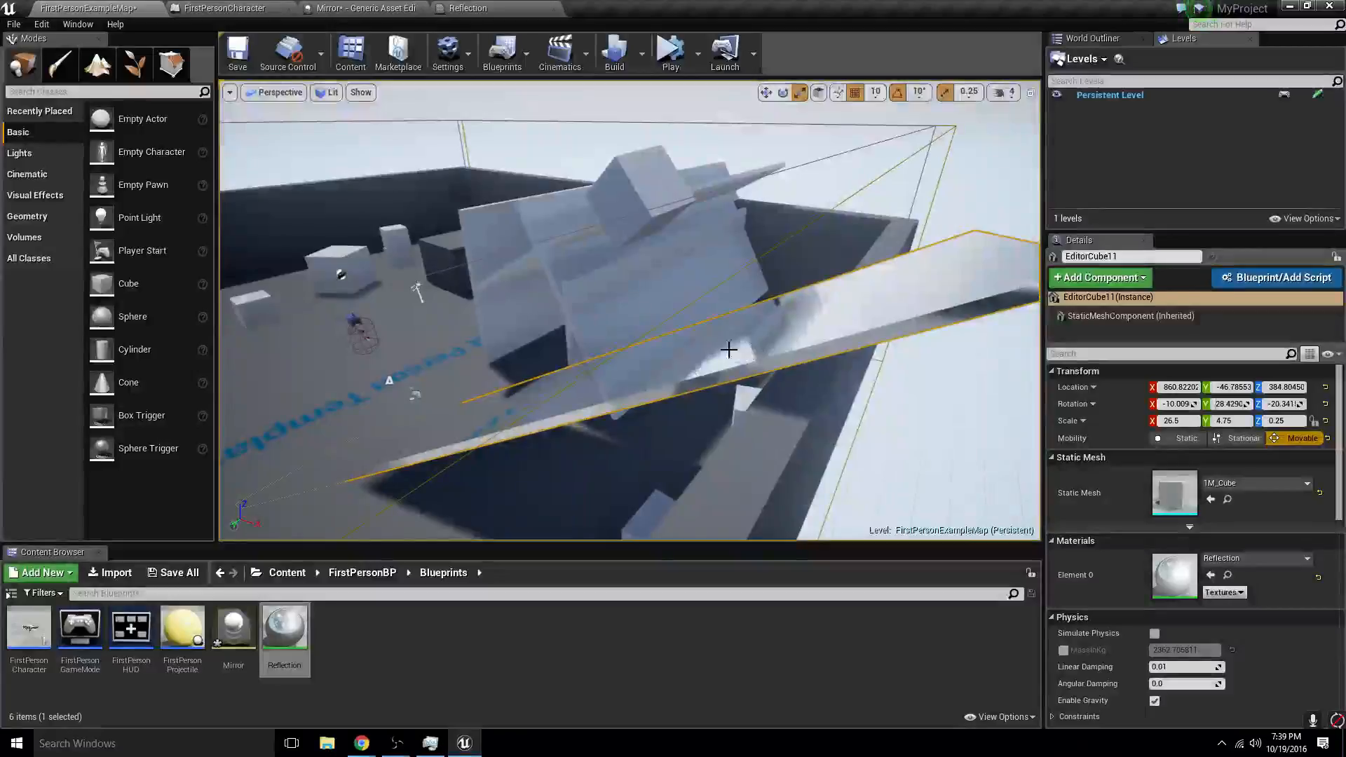
# - Delete the long tilted reflective slab from the level
pyautogui.moveTo(728, 349); pyautogui.dragTo(701, 350, button='right')
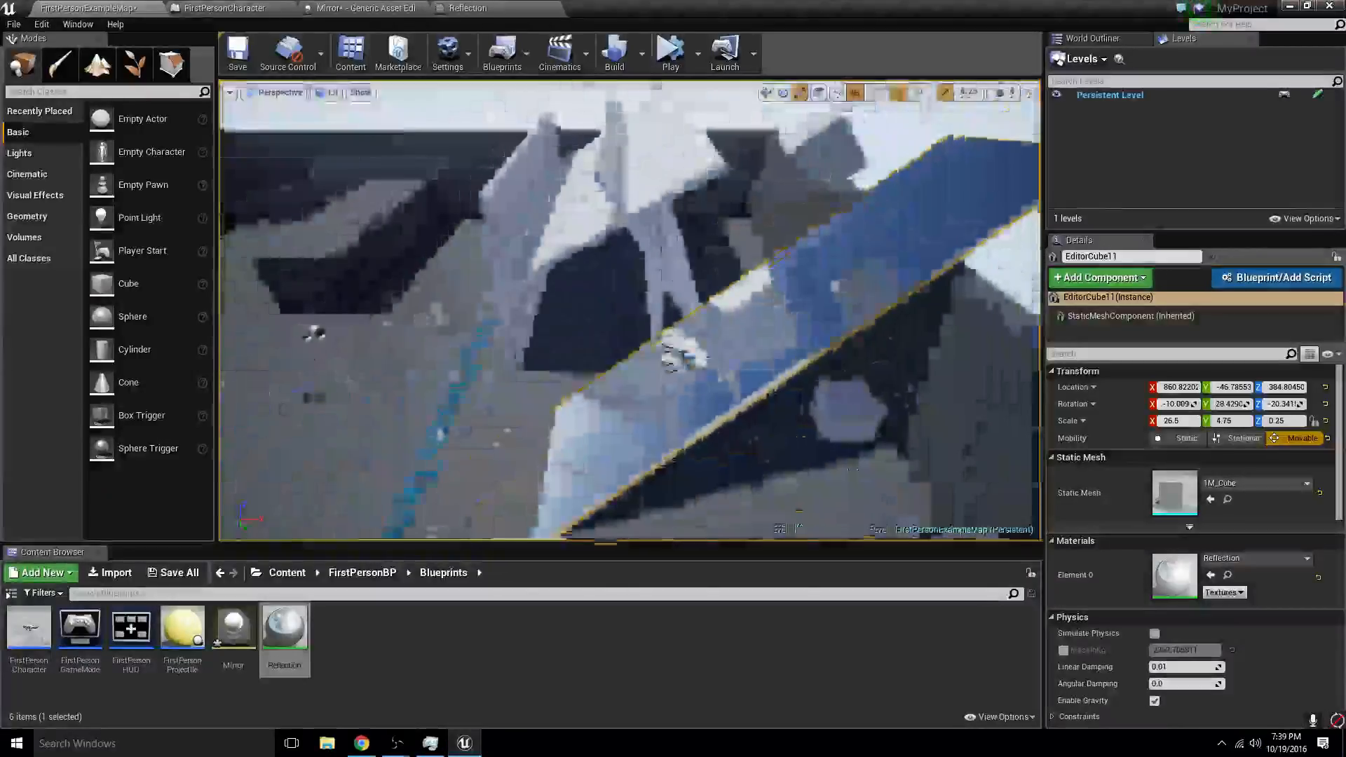
pyautogui.moveTo(783, 330)
pyautogui.mouseDown(button='right')
pyautogui.moveTo(757, 364)
pyautogui.moveTo(799, 329)
pyautogui.mouseUp(button='right')
pyautogui.press('Delete')
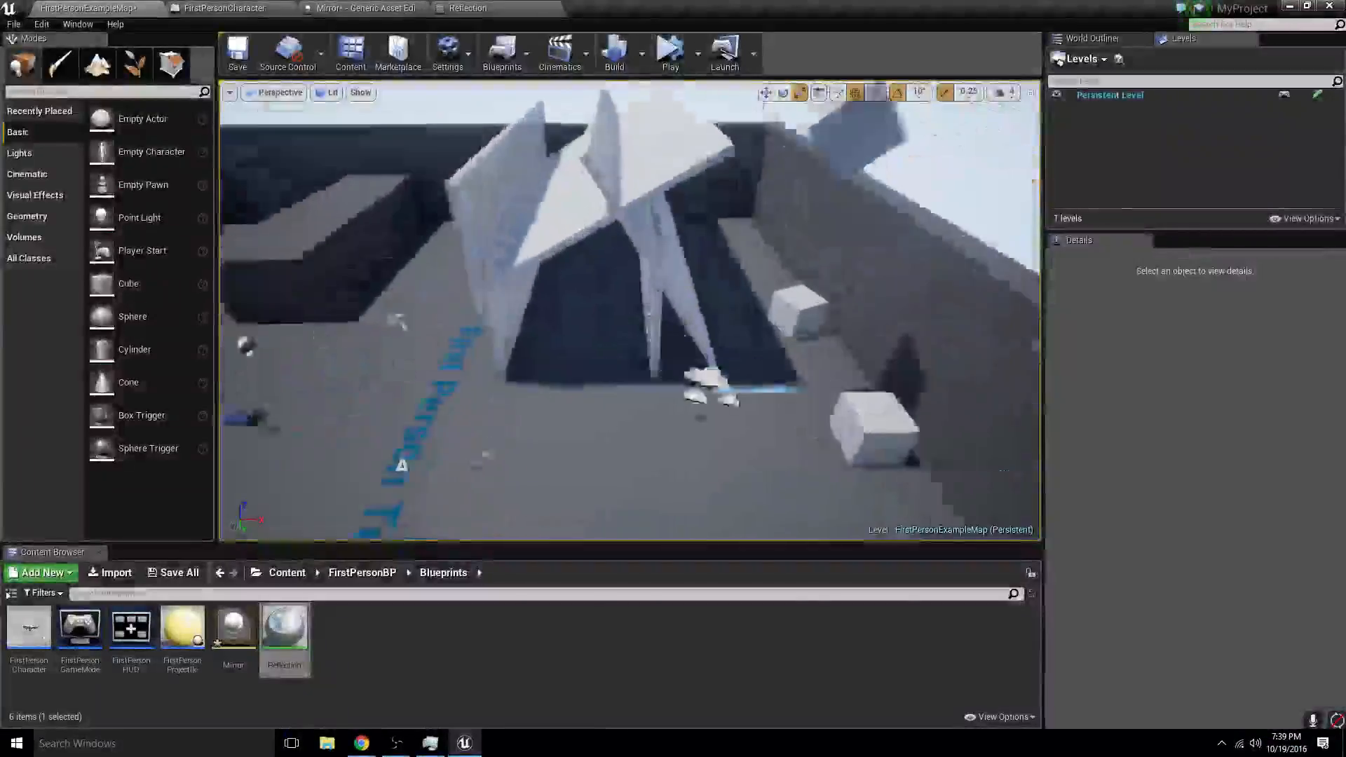
# - Apply the Reflection material to the side walls and sloped ceiling slabs inside the tunnel structure
pyautogui.moveTo(610, 406); pyautogui.dragTo(599, 359, button='right')
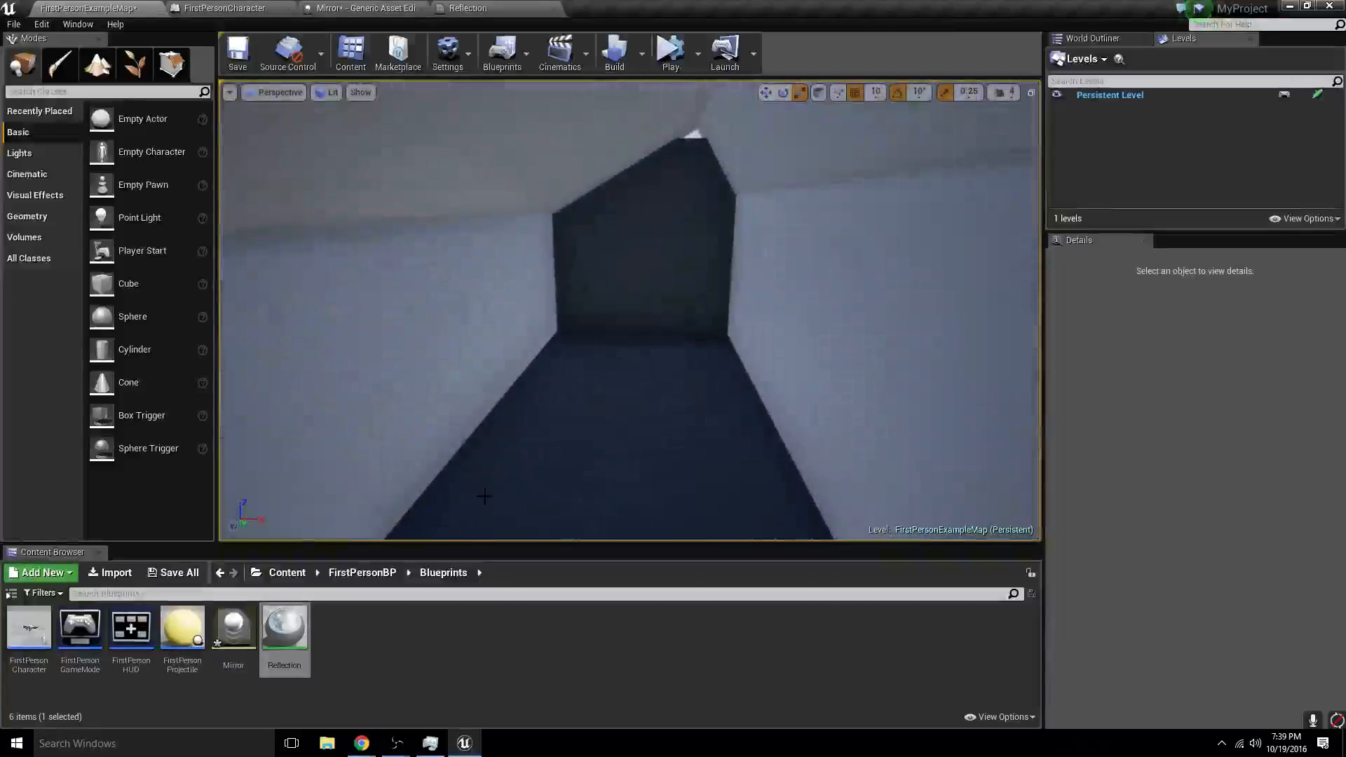
pyautogui.moveTo(284, 631); pyautogui.dragTo(333, 315)
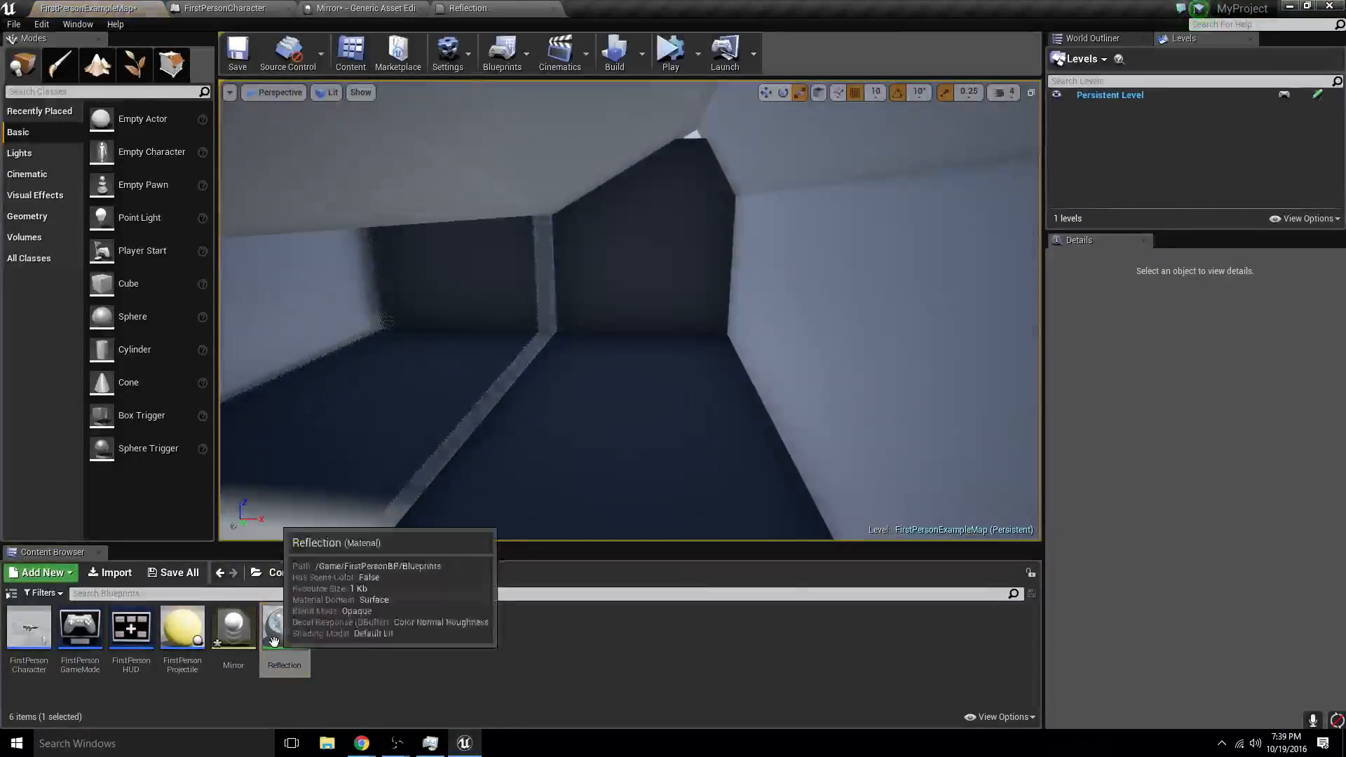
pyautogui.moveTo(273, 641); pyautogui.dragTo(368, 119)
pyautogui.moveTo(277, 640); pyautogui.dragTo(747, 108)
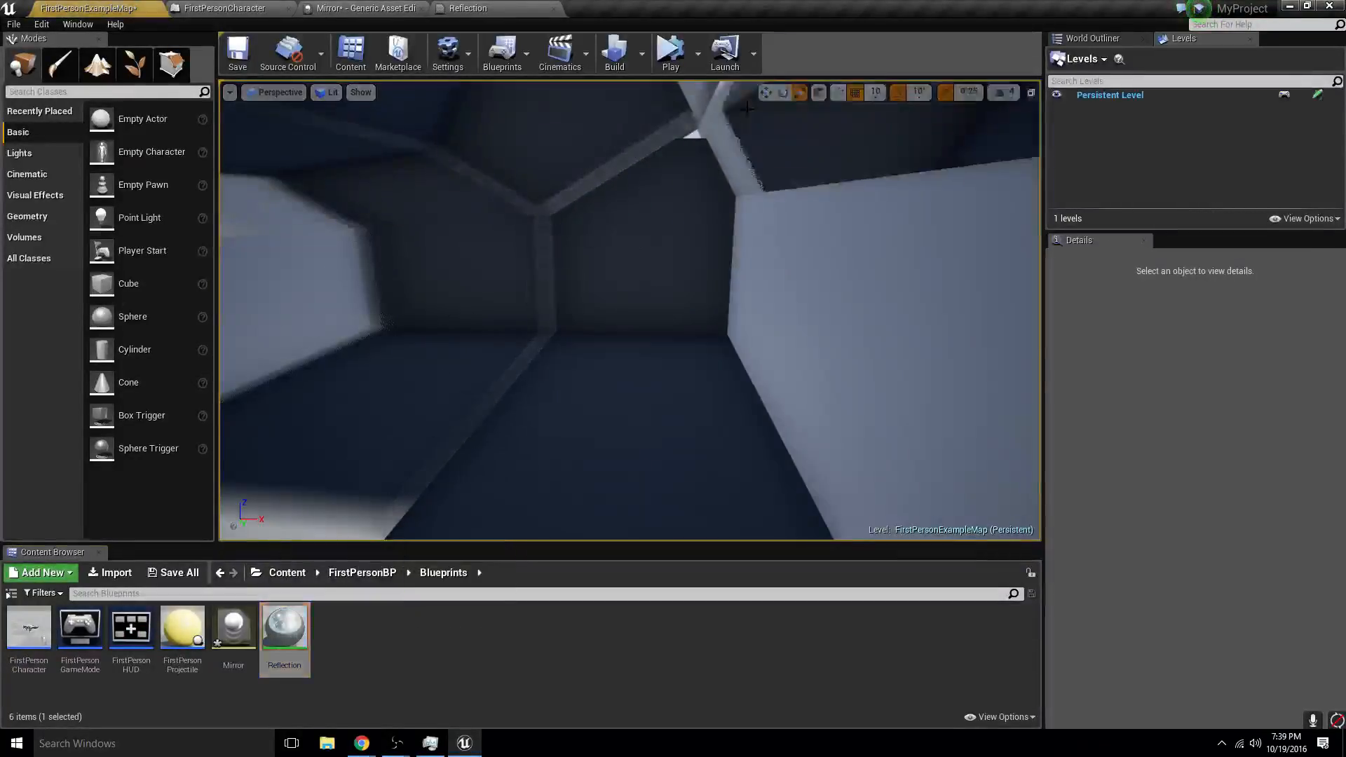
pyautogui.moveTo(281, 631); pyautogui.dragTo(880, 349)
# - Move one of the paired white cubes near the wall to about X 597.8, Y 134.8
pyautogui.press('s')
pyautogui.moveTo(881, 350); pyautogui.dragTo(911, 371, button='right')
pyautogui.moveTo(673, 382); pyautogui.dragTo(709, 400, button='right')
pyautogui.press('w')
pyautogui.press('s')
pyautogui.click(767, 354)
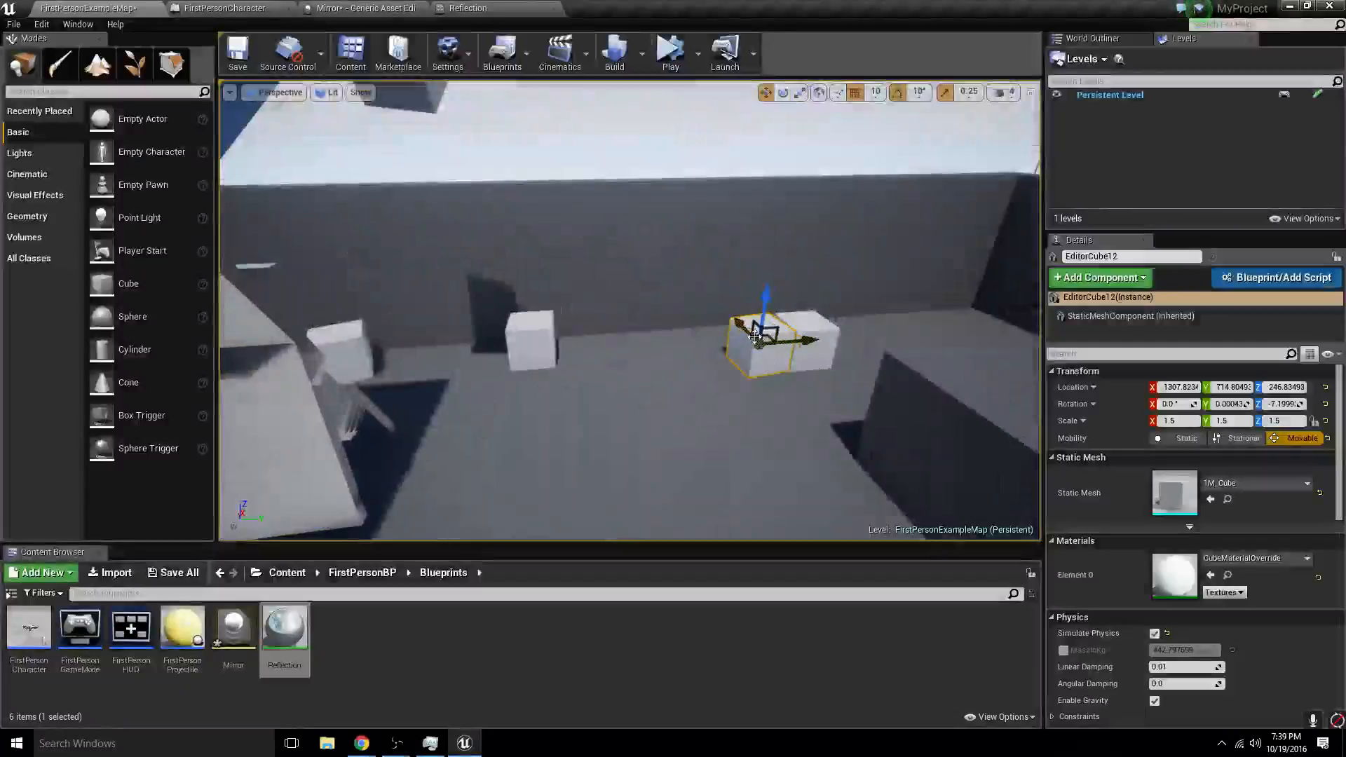
pyautogui.moveTo(754, 336); pyautogui.dragTo(679, 531)
# - Stretch the moved white cube into a tall thin wall with a scale of X 11, Y -1 and Z 15
pyautogui.press('space')
pyautogui.moveTo(697, 476); pyautogui.dragTo(672, 447, button='right')
pyautogui.moveTo(652, 429); pyautogui.dragTo(694, 392)
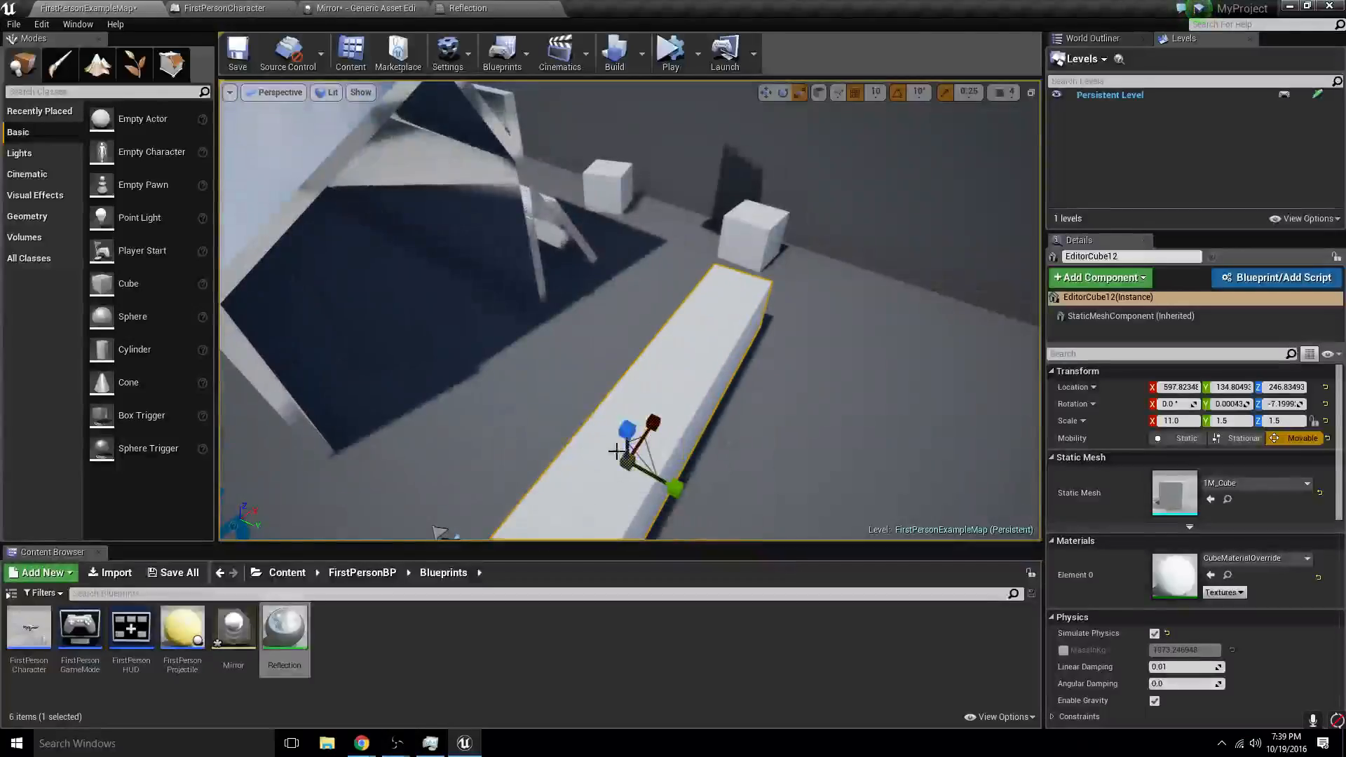
pyautogui.moveTo(628, 429); pyautogui.dragTo(627, 336)
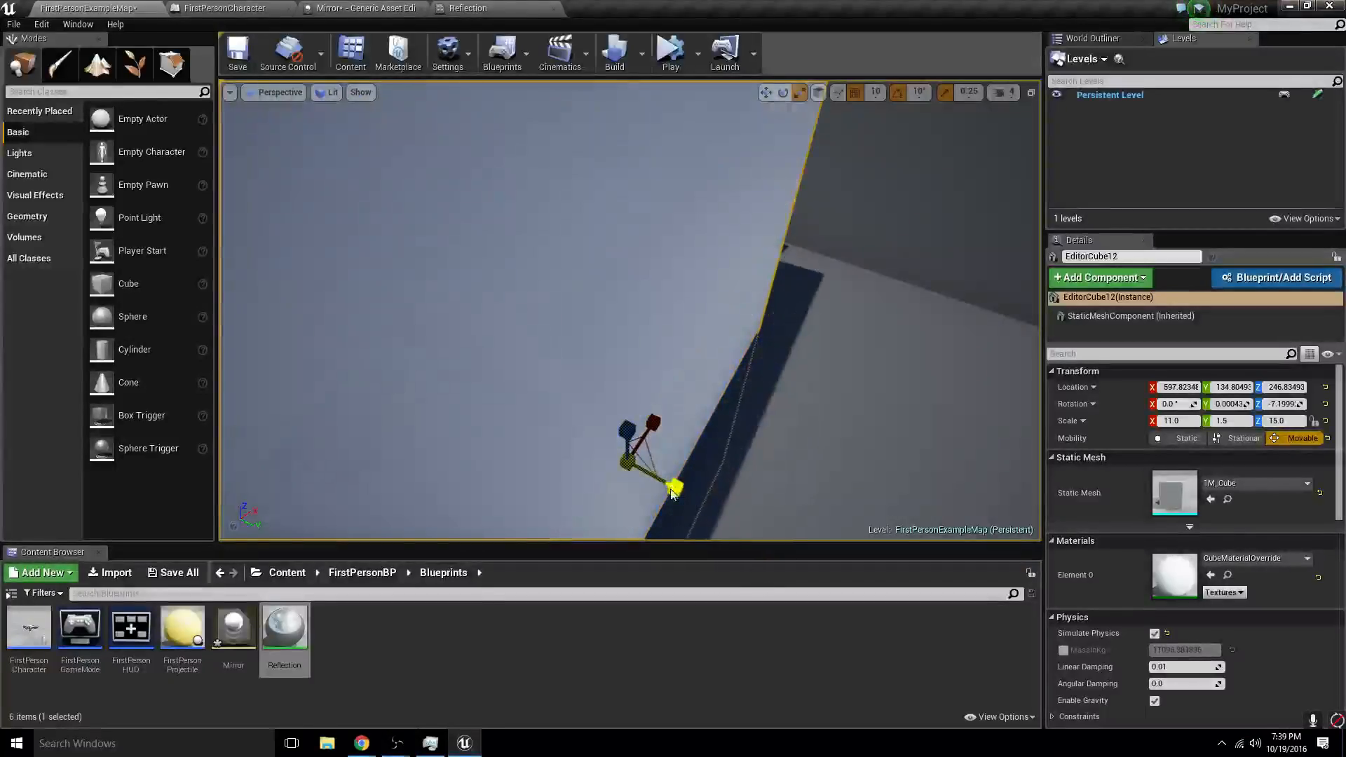
pyautogui.moveTo(671, 492); pyautogui.dragTo(674, 488)
pyautogui.press('f')
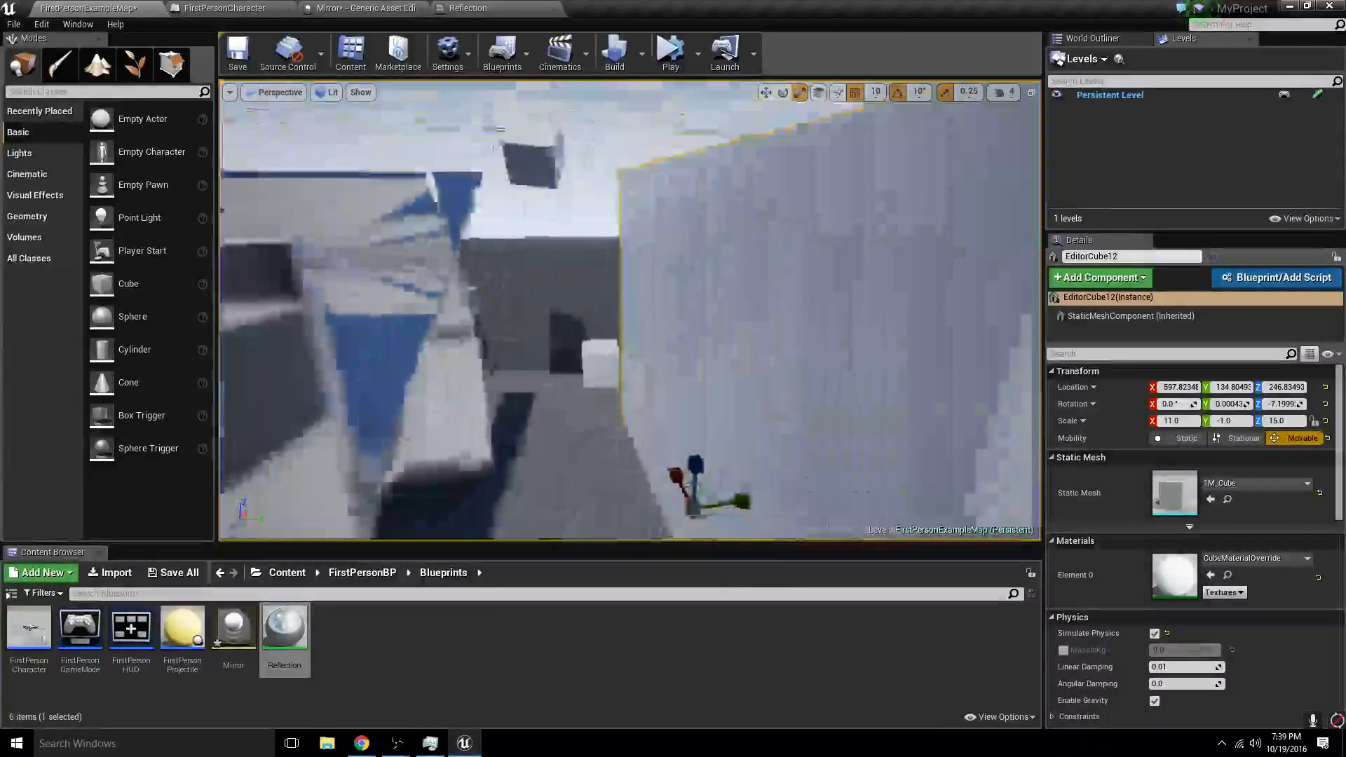
# - In the FirstPersonCharacter event graph, add an object Equal node fed by the Phys Mat of the first line trace's Break Hit Result
pyautogui.click(272, 9)
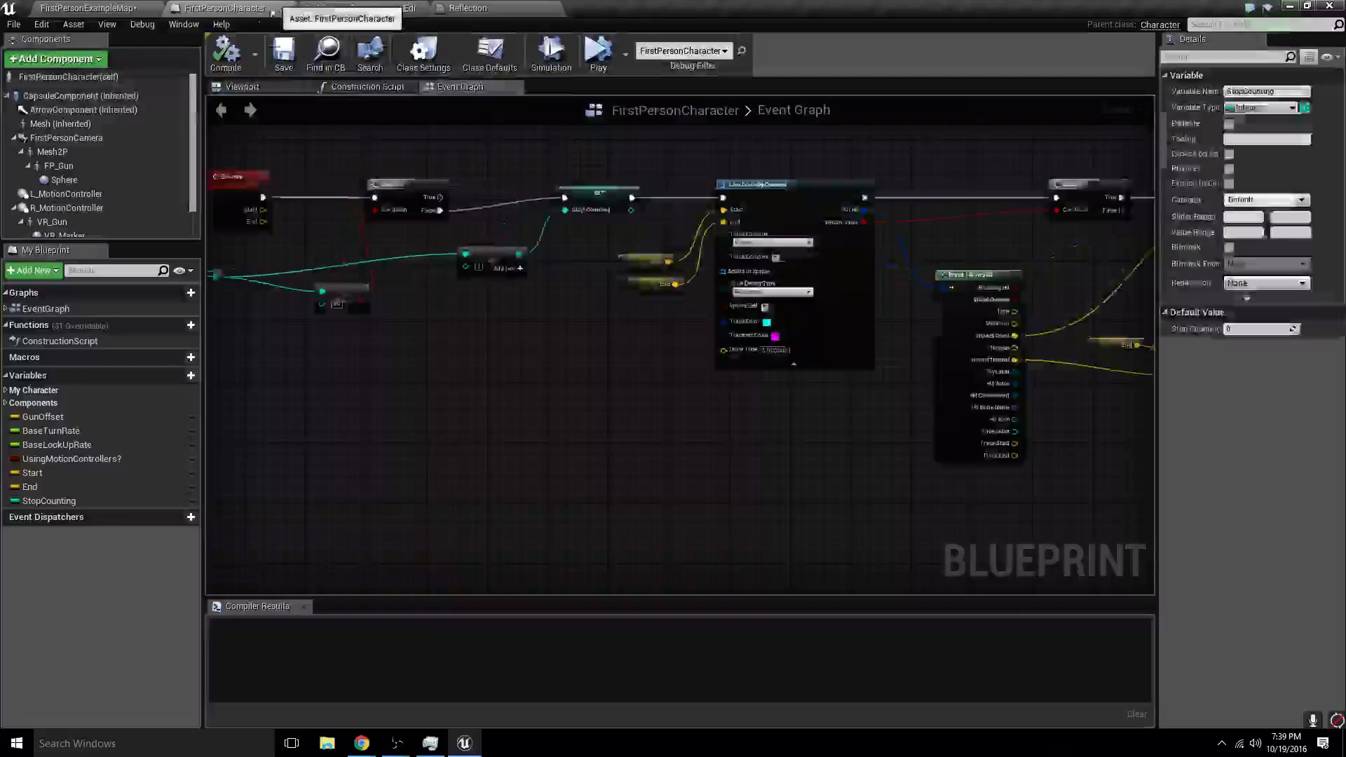
pyautogui.moveTo(592, 288); pyautogui.dragTo(414, 316, button='right')
pyautogui.moveTo(729, 388); pyautogui.dragTo(563, 317, button='right')
pyautogui.scroll(1, 562, 266)
pyautogui.scroll(-2, 562, 266)
pyautogui.moveTo(562, 266); pyautogui.dragTo(659, 550, button='right')
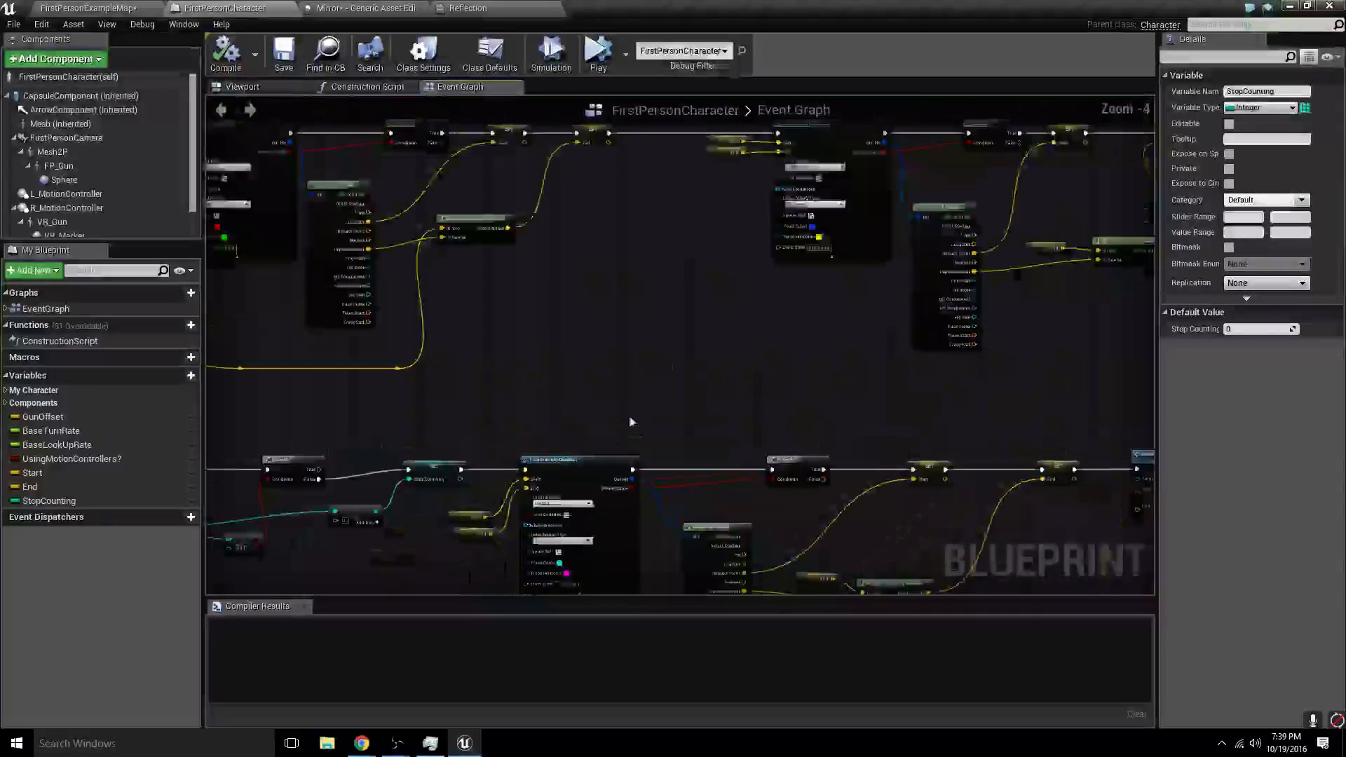
pyautogui.moveTo(673, 349); pyautogui.dragTo(951, 419, button='right')
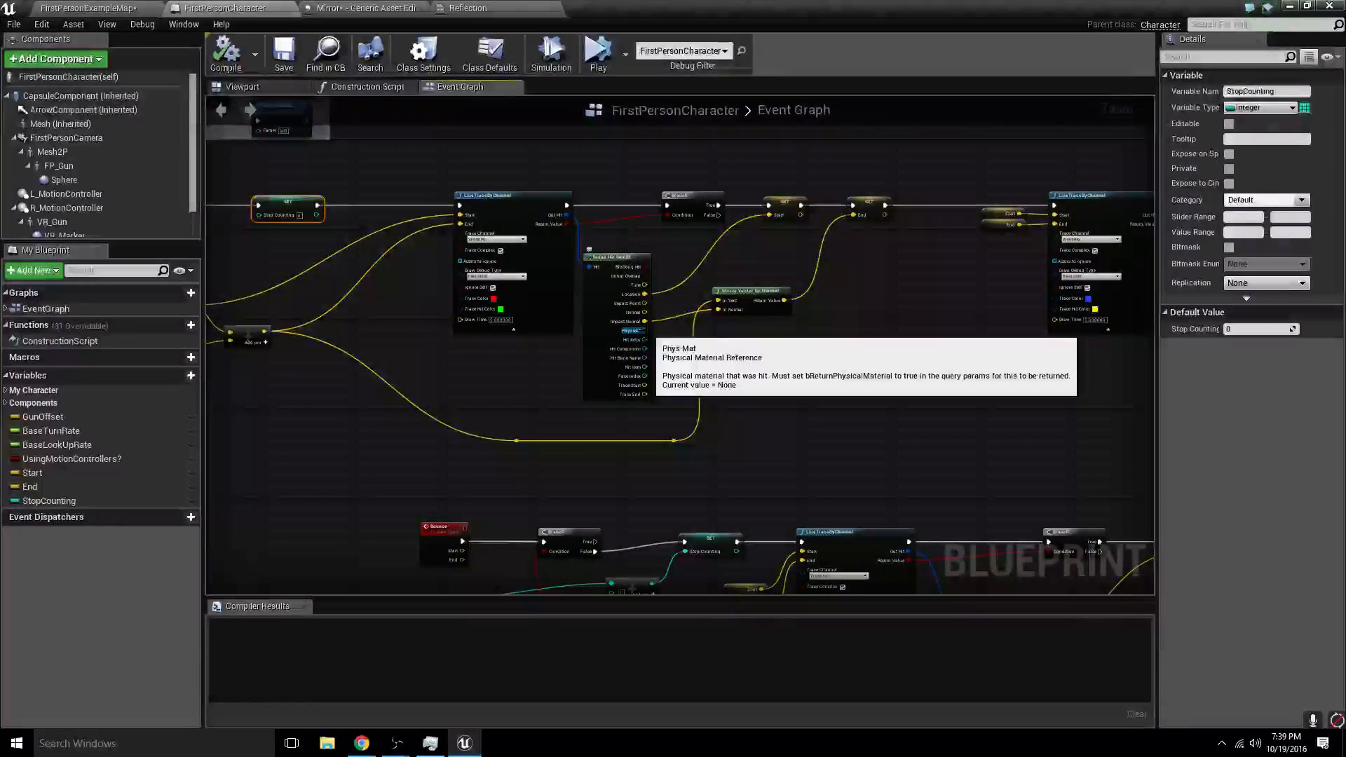
pyautogui.moveTo(644, 330); pyautogui.dragTo(700, 378)
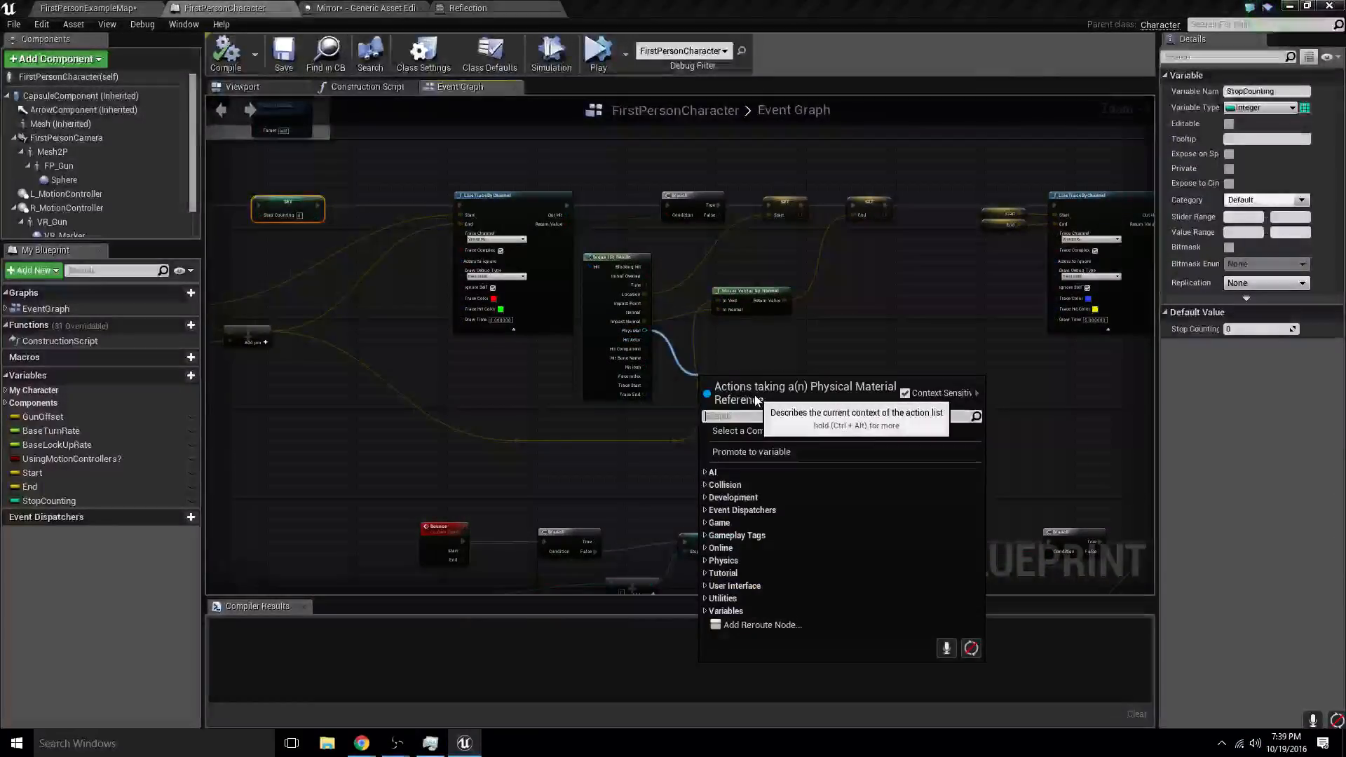
pyautogui.write('==')
pyautogui.press('Return')
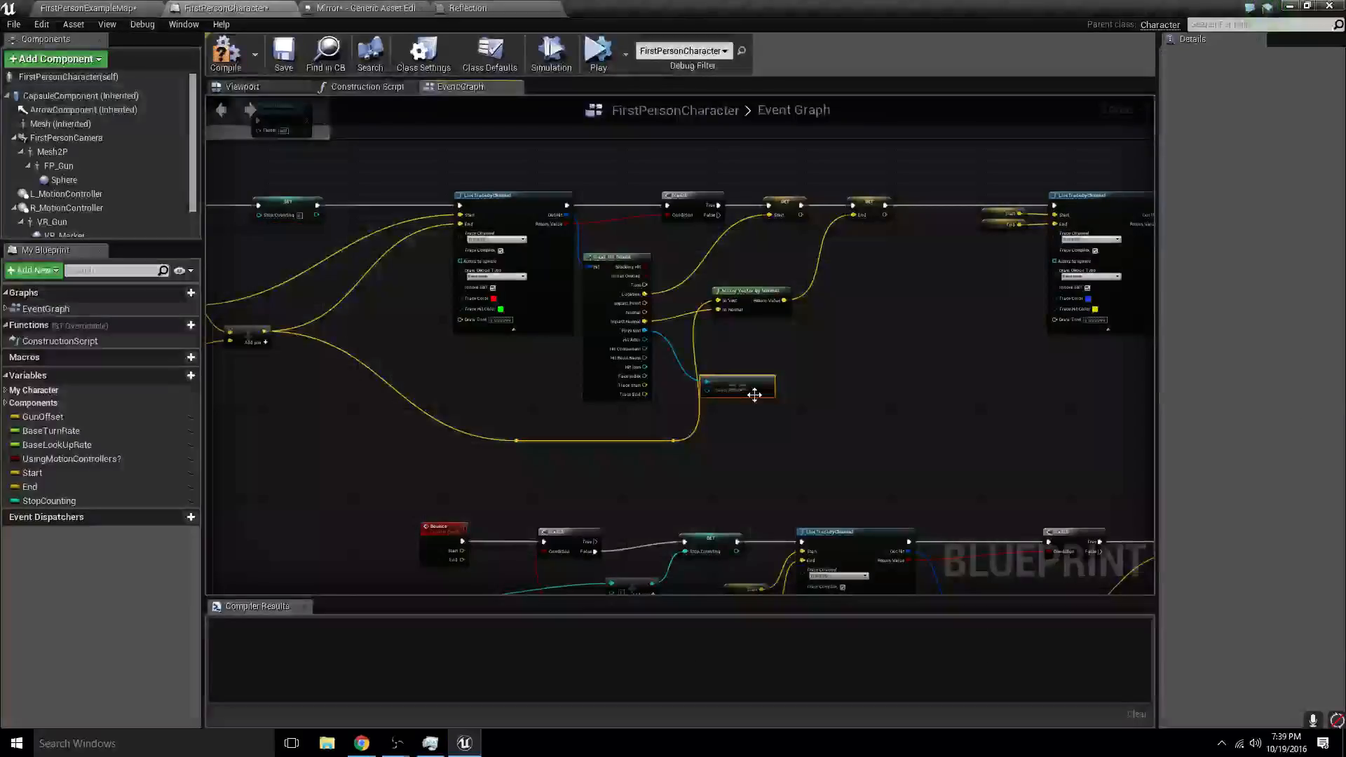
# - Compare the first trace's physical material with the Reflection asset and connect the comparison result to that trace's Branch condition
pyautogui.scroll(5, 748, 410)
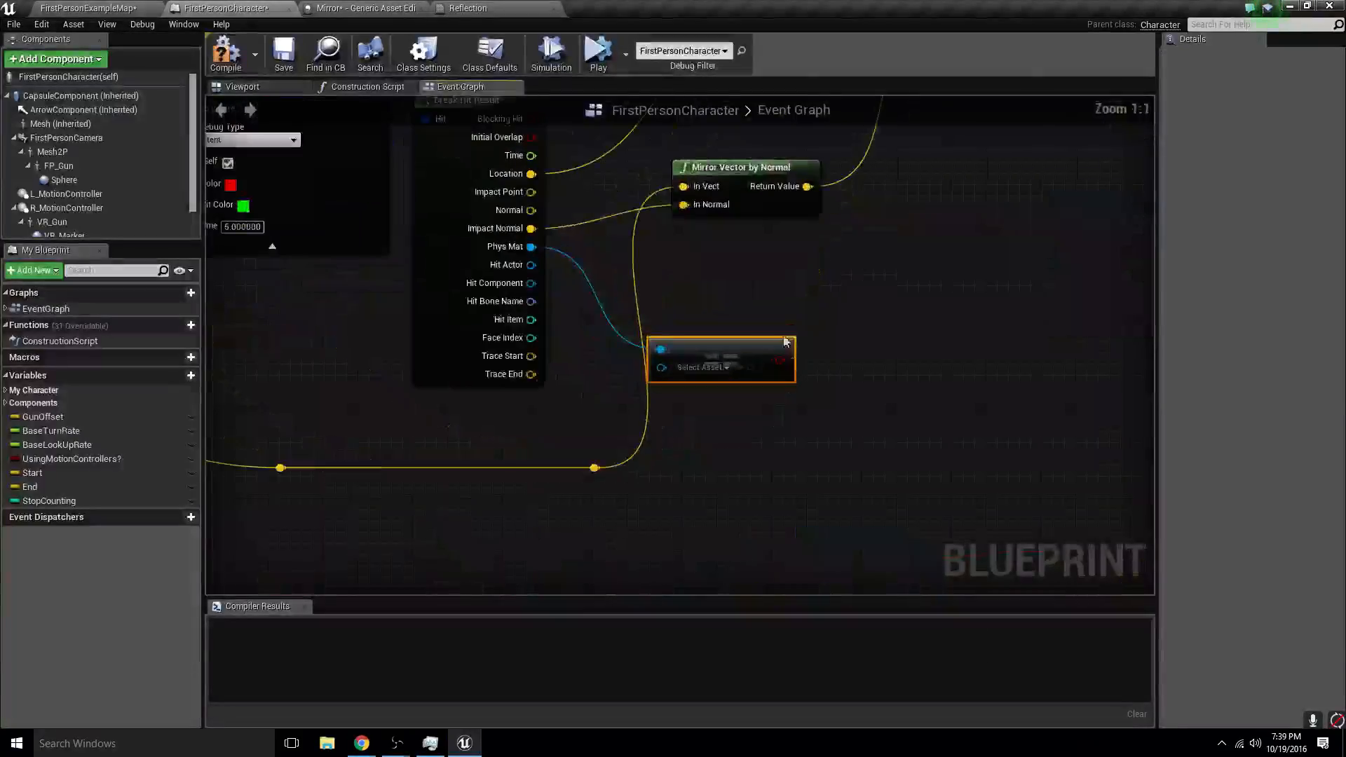
pyautogui.click(708, 367)
pyautogui.write('re')
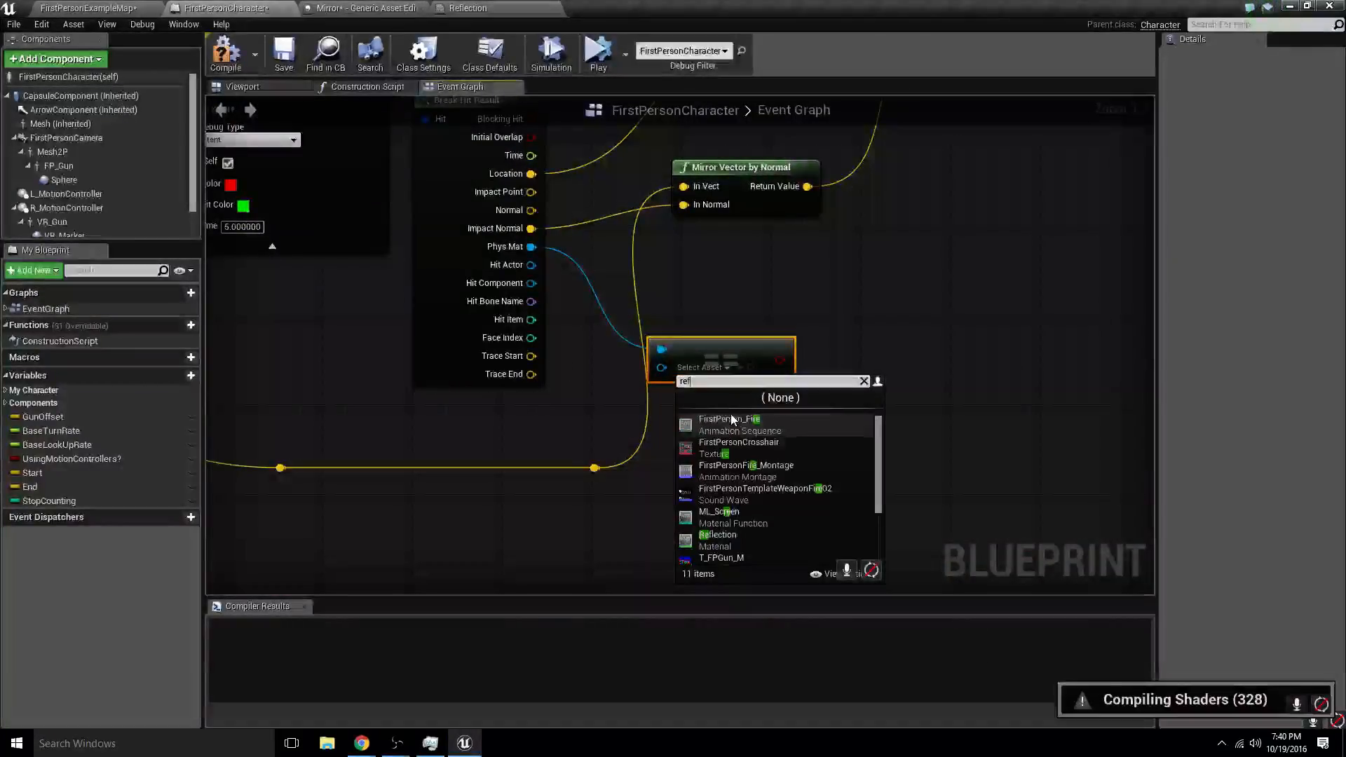
pyautogui.write('f')
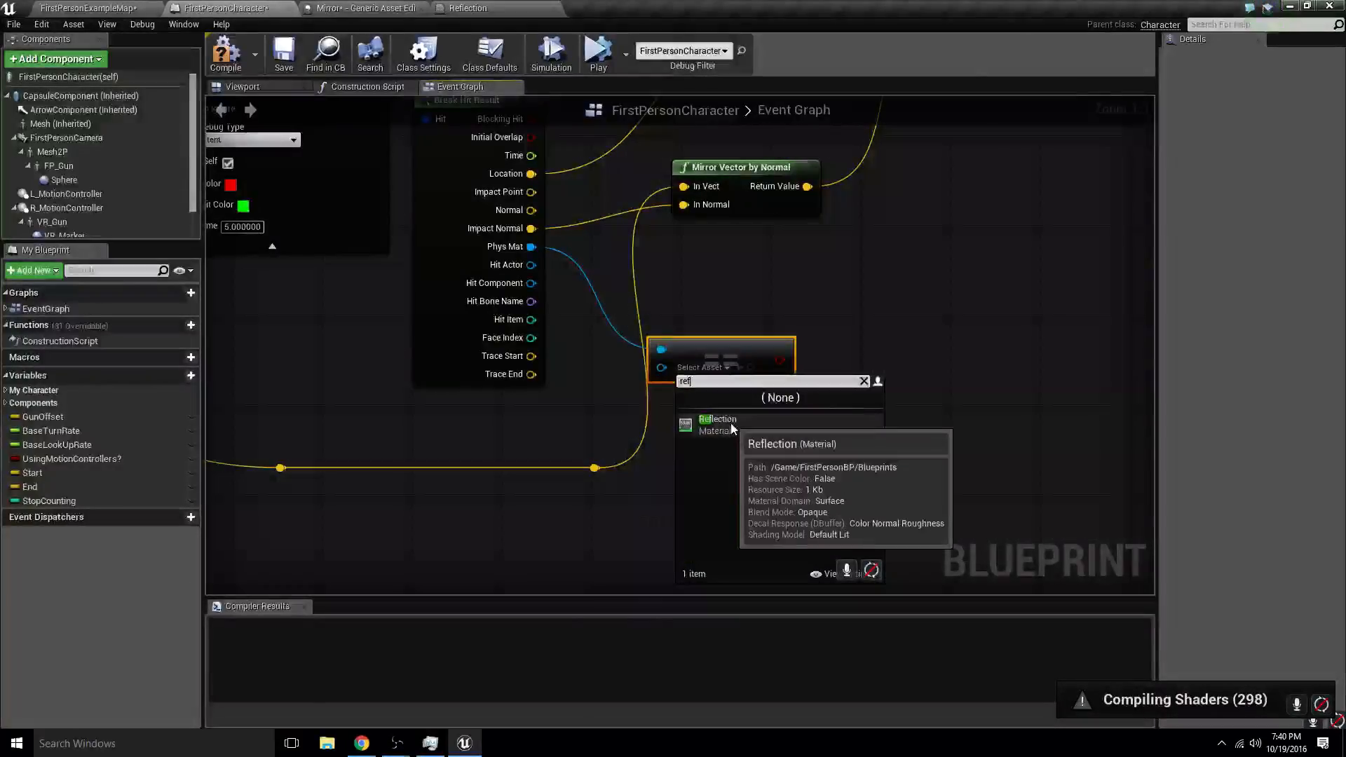
pyautogui.click(730, 423)
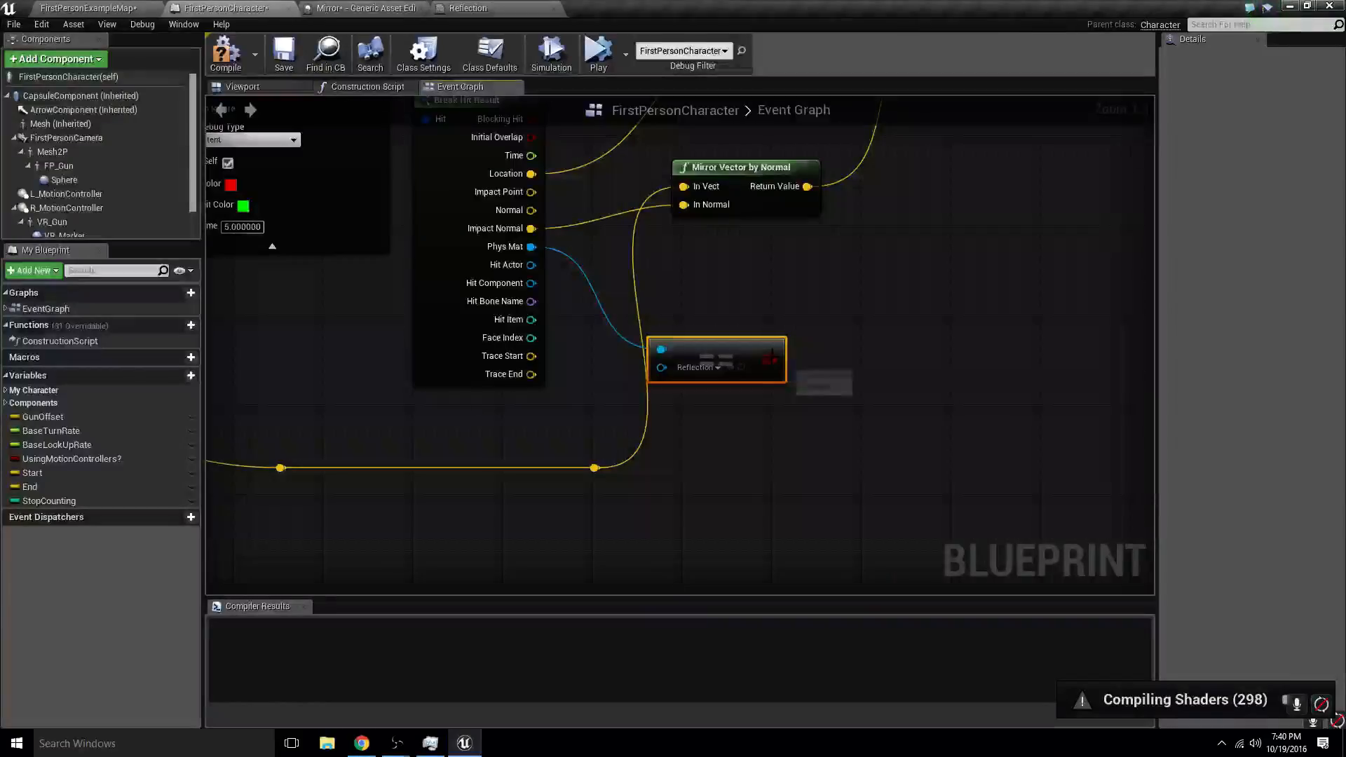
pyautogui.moveTo(636, 7); pyautogui.dragTo(595, 202)
pyautogui.moveTo(613, 446); pyautogui.dragTo(583, 398, button='right')
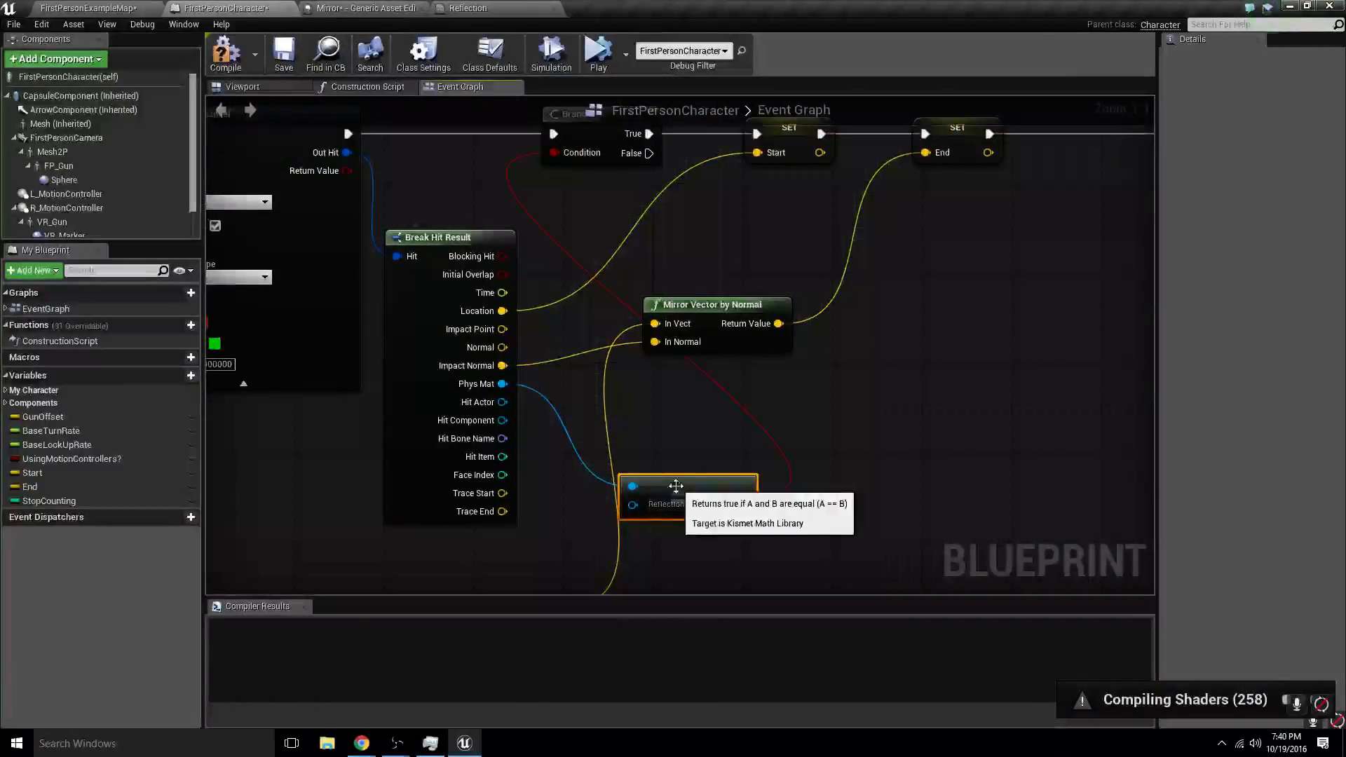
# - Copy the comparison to the second line trace and wire it between that trace's Phys Mat output and its Branch condition
pyautogui.moveTo(1099, 425); pyautogui.dragTo(655, 414, button='right')
pyautogui.scroll(-2, 659, 415)
pyautogui.moveTo(827, 425); pyautogui.dragTo(526, 394, button='right')
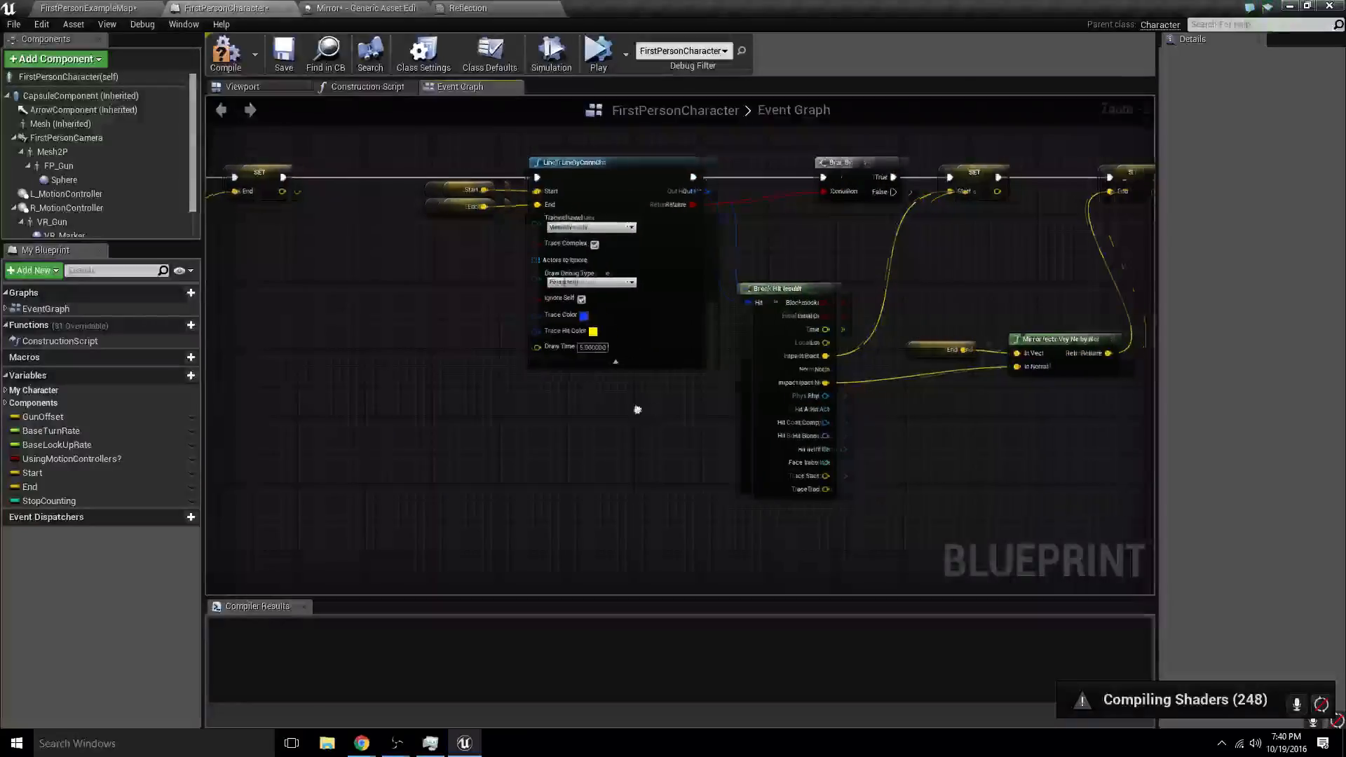
pyautogui.moveTo(637, 411); pyautogui.dragTo(1034, 361, button='right')
pyautogui.moveTo(648, 353); pyautogui.dragTo(760, 409, button='right')
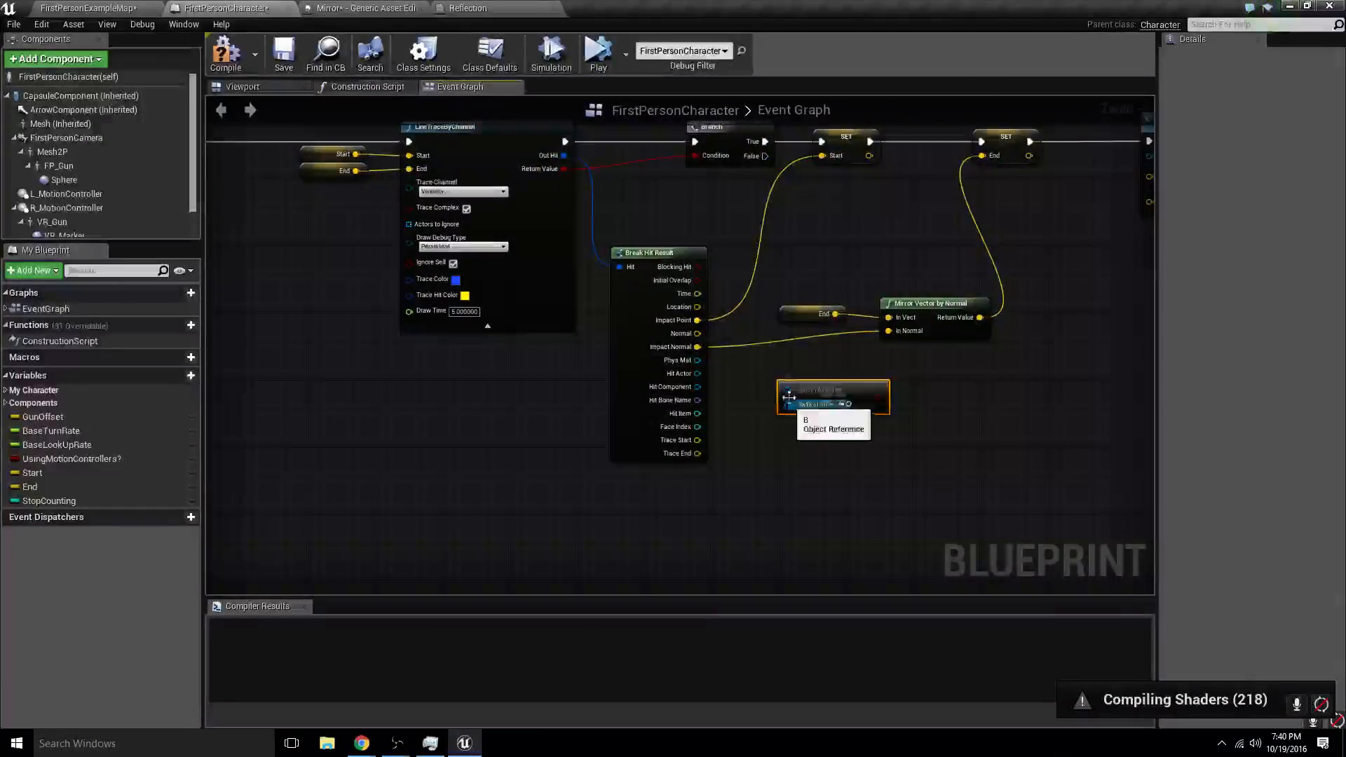
pyautogui.moveTo(787, 390); pyautogui.dragTo(697, 360)
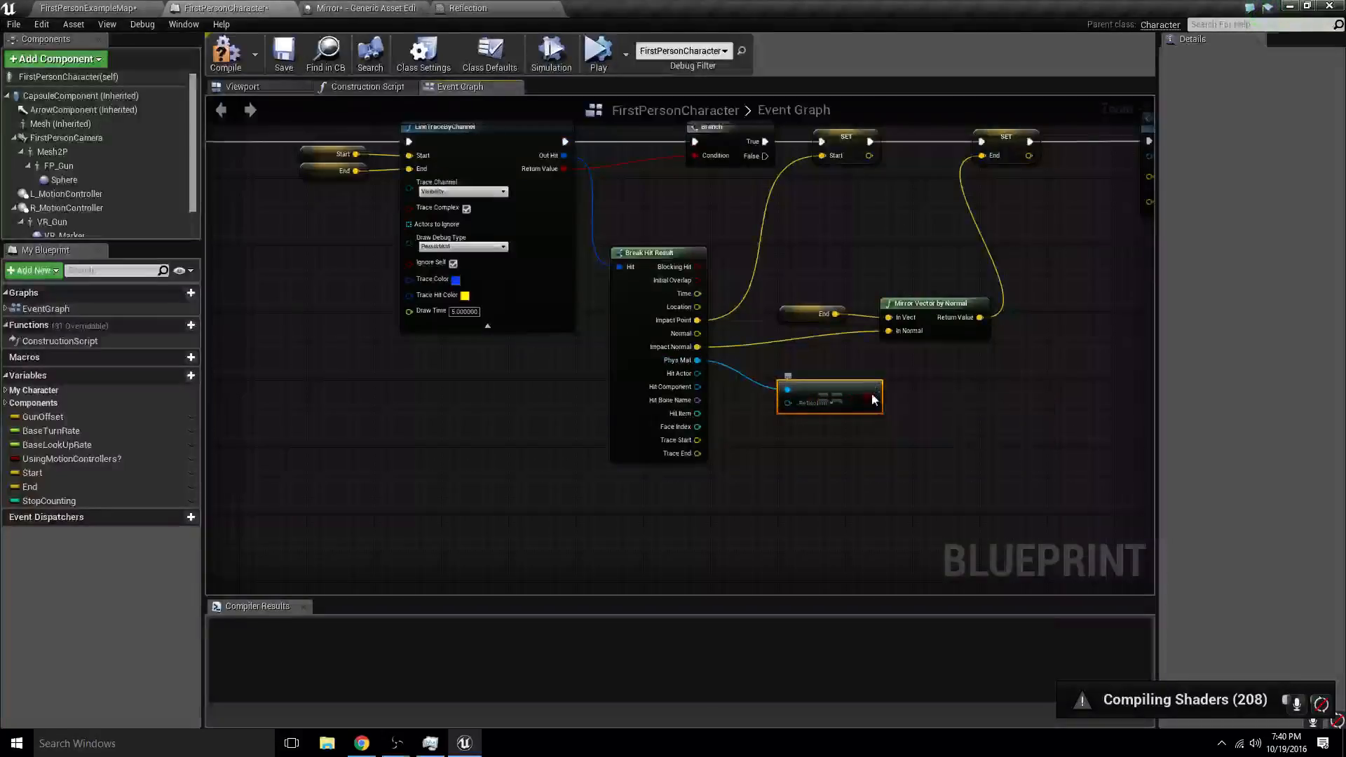
pyautogui.moveTo(700, 153); pyautogui.dragTo(700, 154)
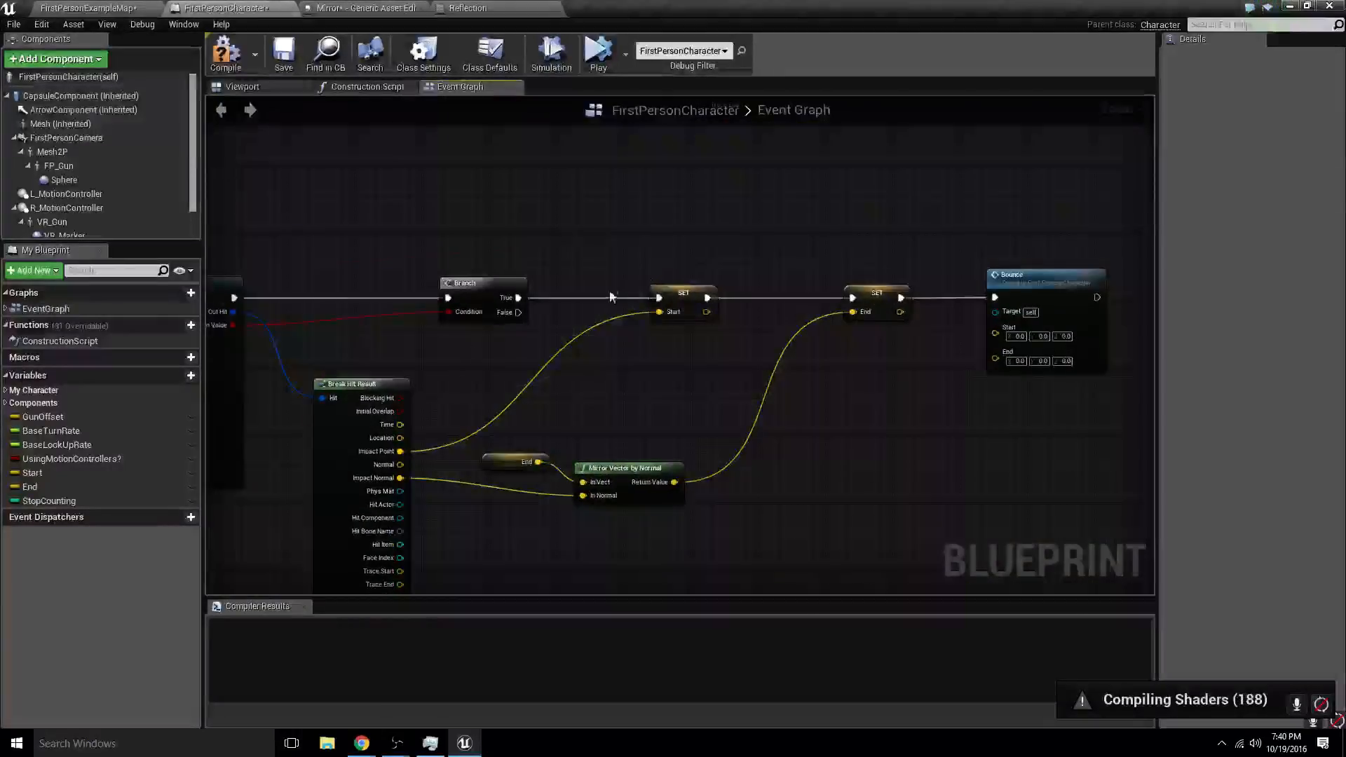
# - Copy the comparison to the Bounce event's trace, wire Phys Mat through it to the Branch condition, and tidy the nodes
pyautogui.moveTo(492, 534); pyautogui.dragTo(618, 439, button='right')
pyautogui.moveTo(625, 436); pyautogui.dragTo(534, 401)
pyautogui.moveTo(706, 444); pyautogui.dragTo(591, 224)
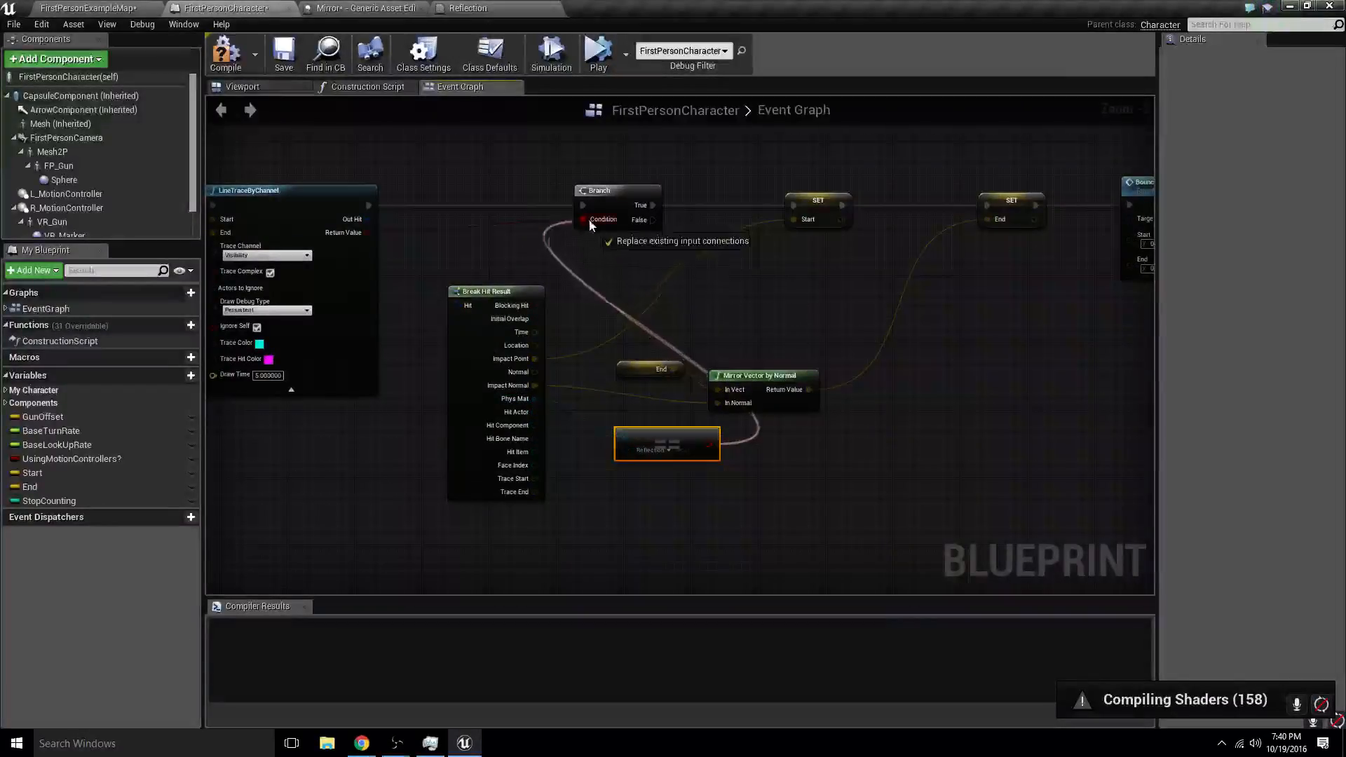
pyautogui.moveTo(651, 433); pyautogui.dragTo(601, 417)
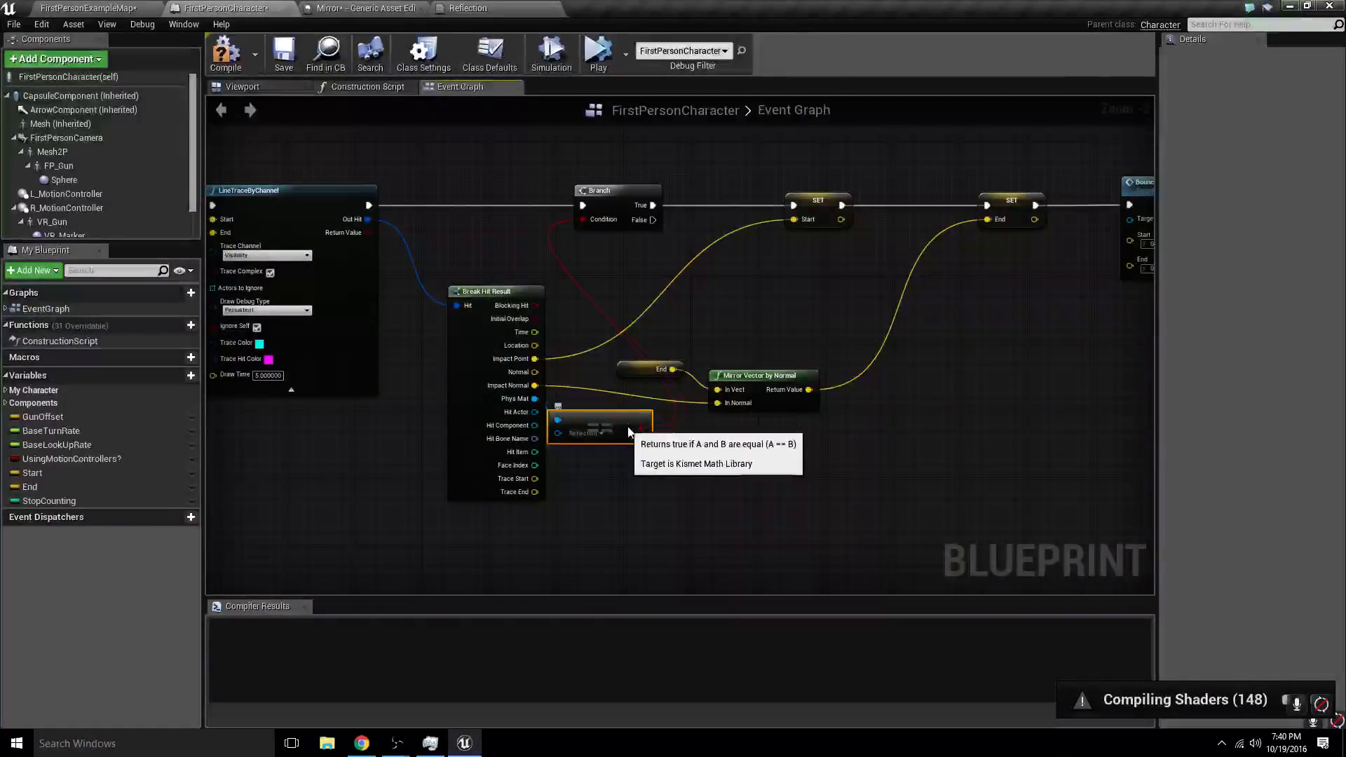
pyautogui.moveTo(496, 277); pyautogui.dragTo(578, 412)
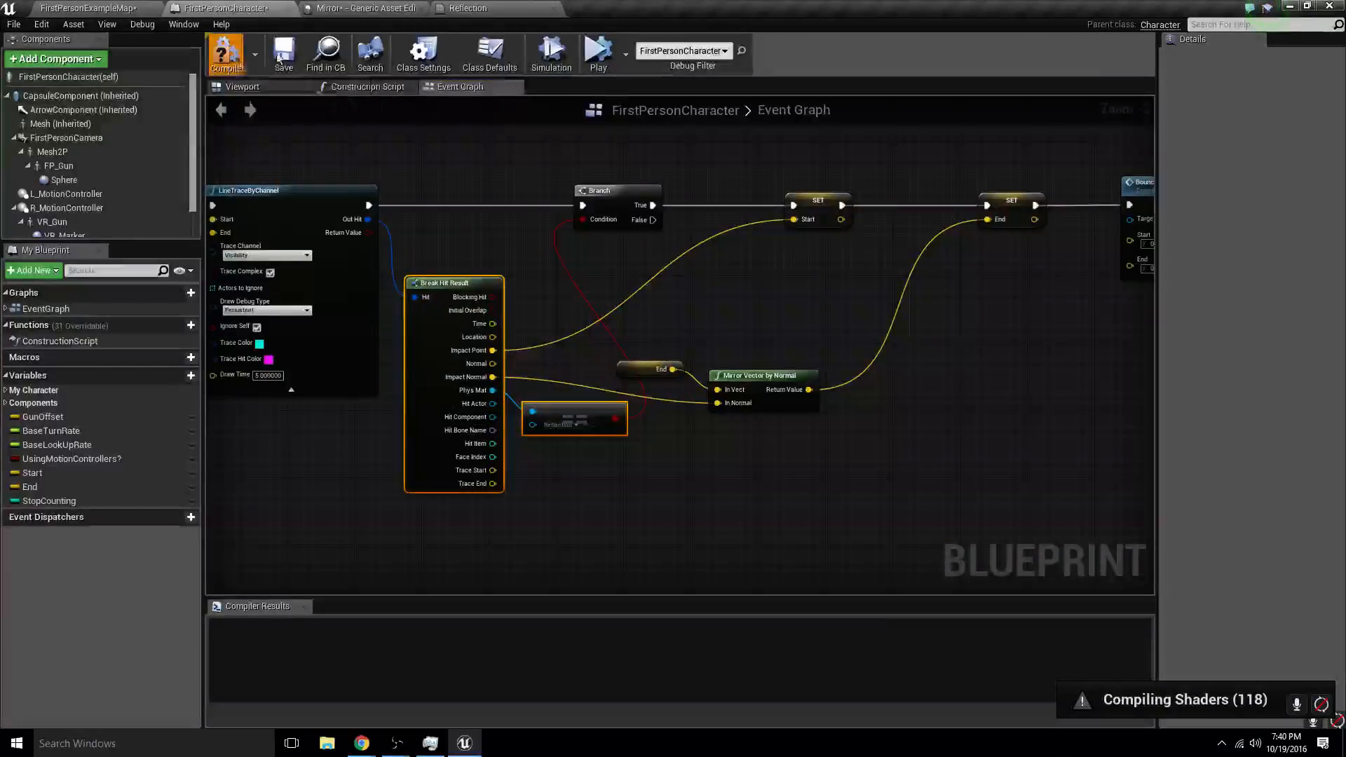
# - Play the level in the selected viewport, walk into the mirrored structure to test the line traces, and stop
pyautogui.click(119, 10)
pyautogui.click(671, 49)
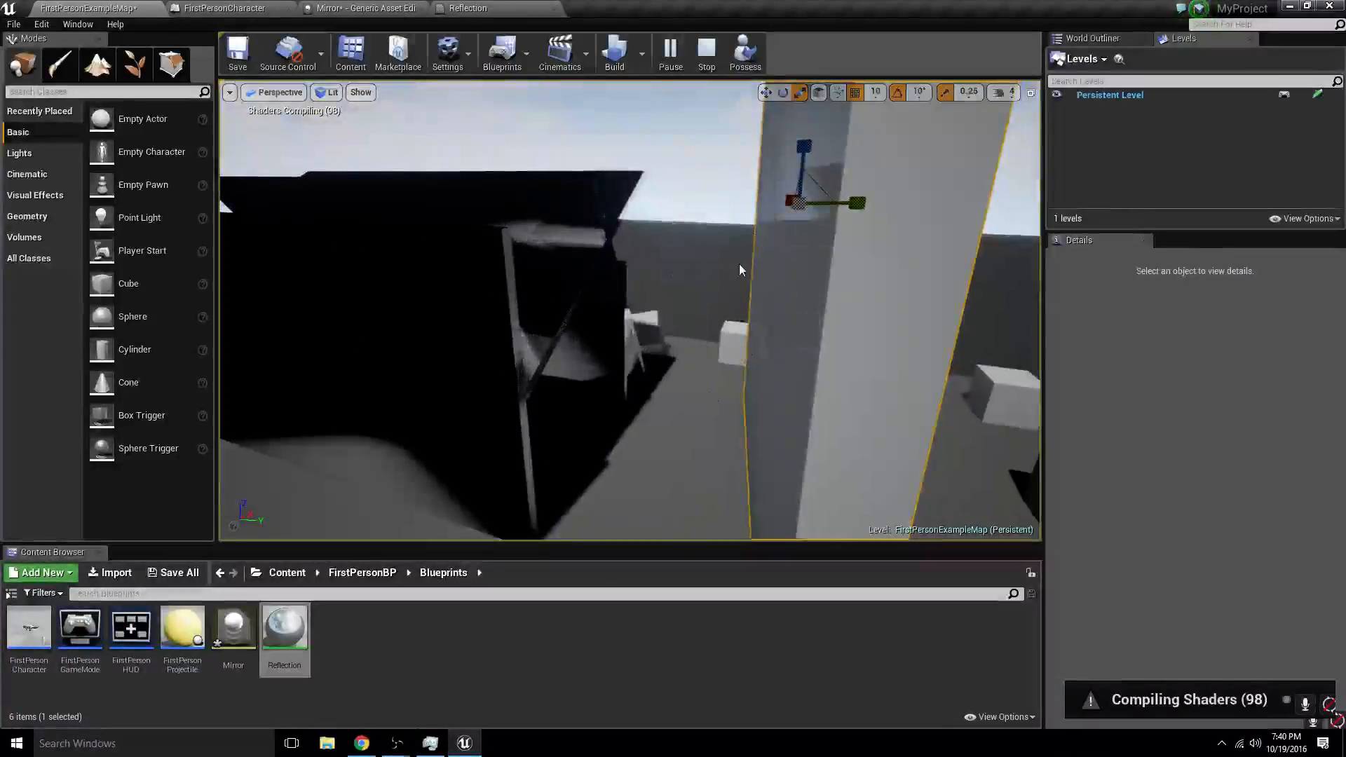
pyautogui.press('Escape')
pyautogui.click(698, 53)
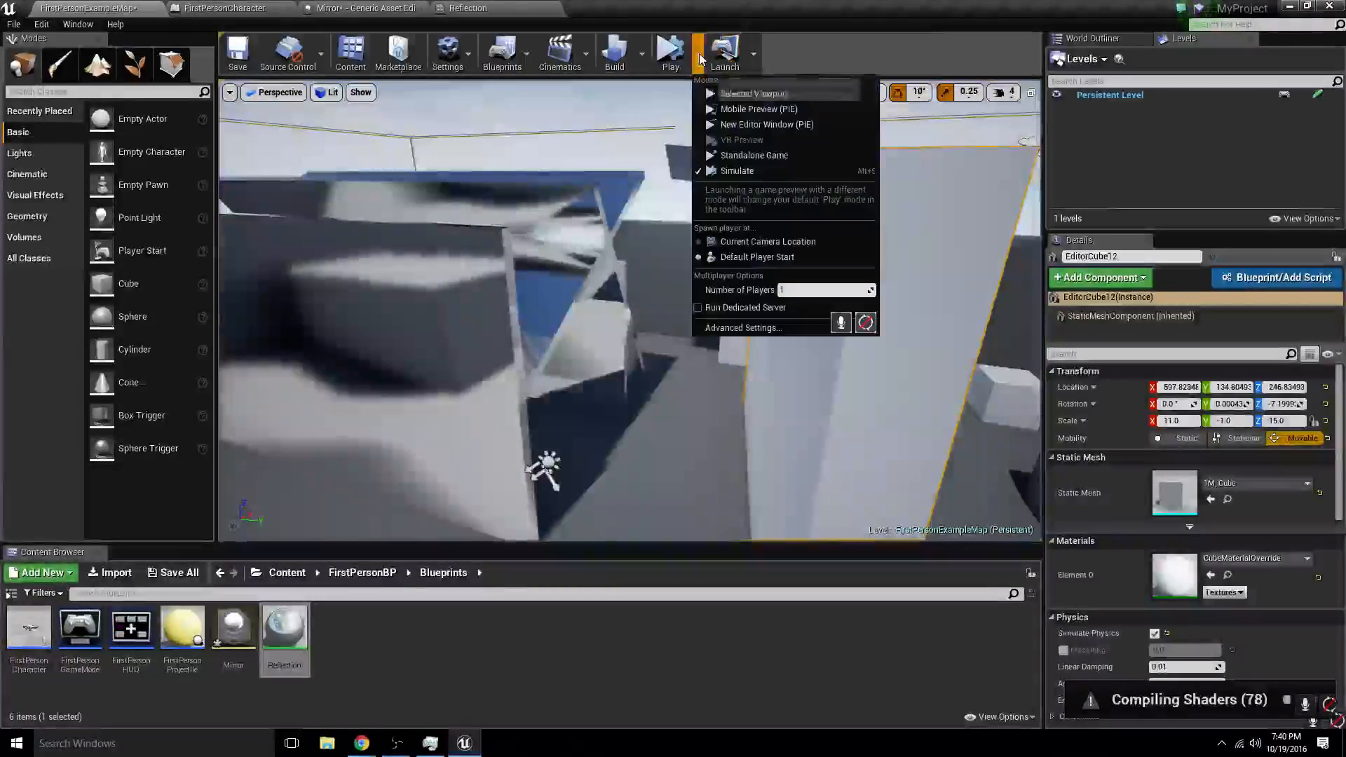
pyautogui.click(729, 96)
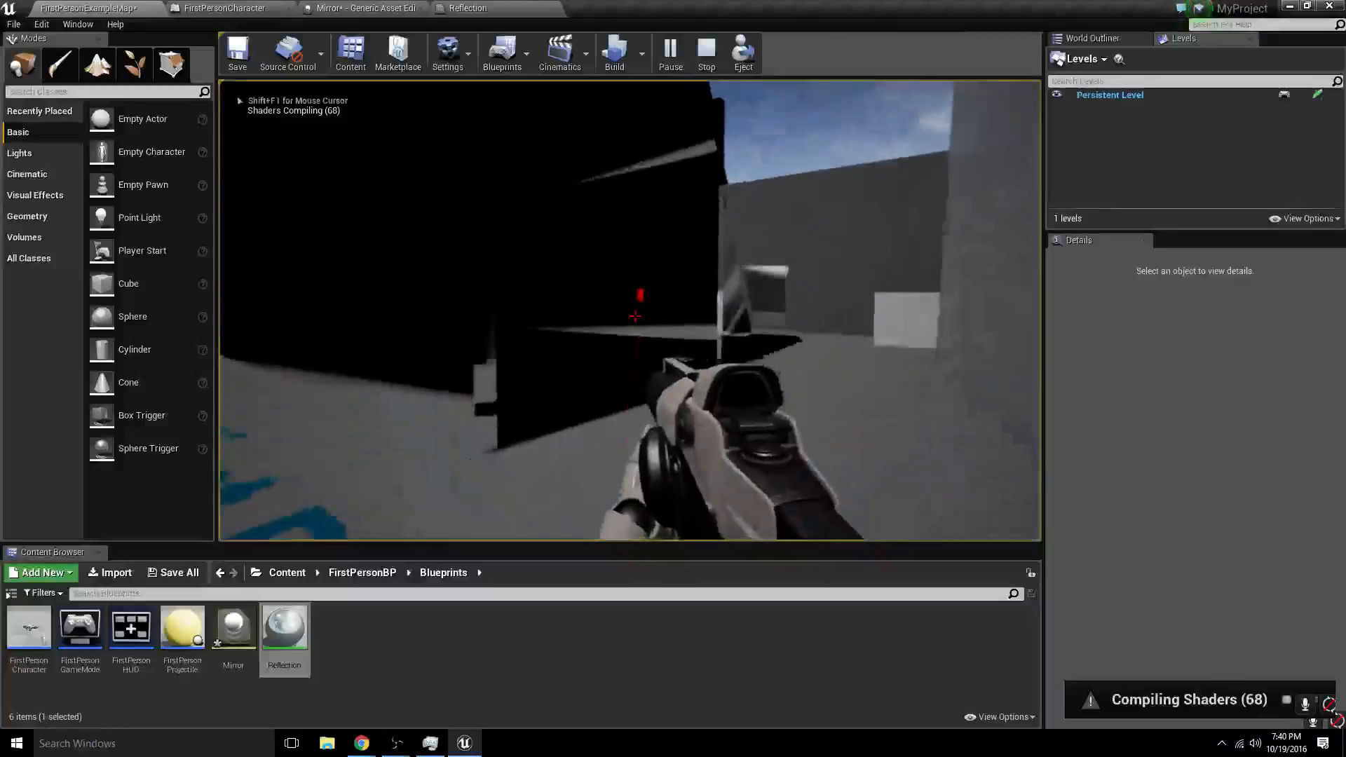
pyautogui.press('w')
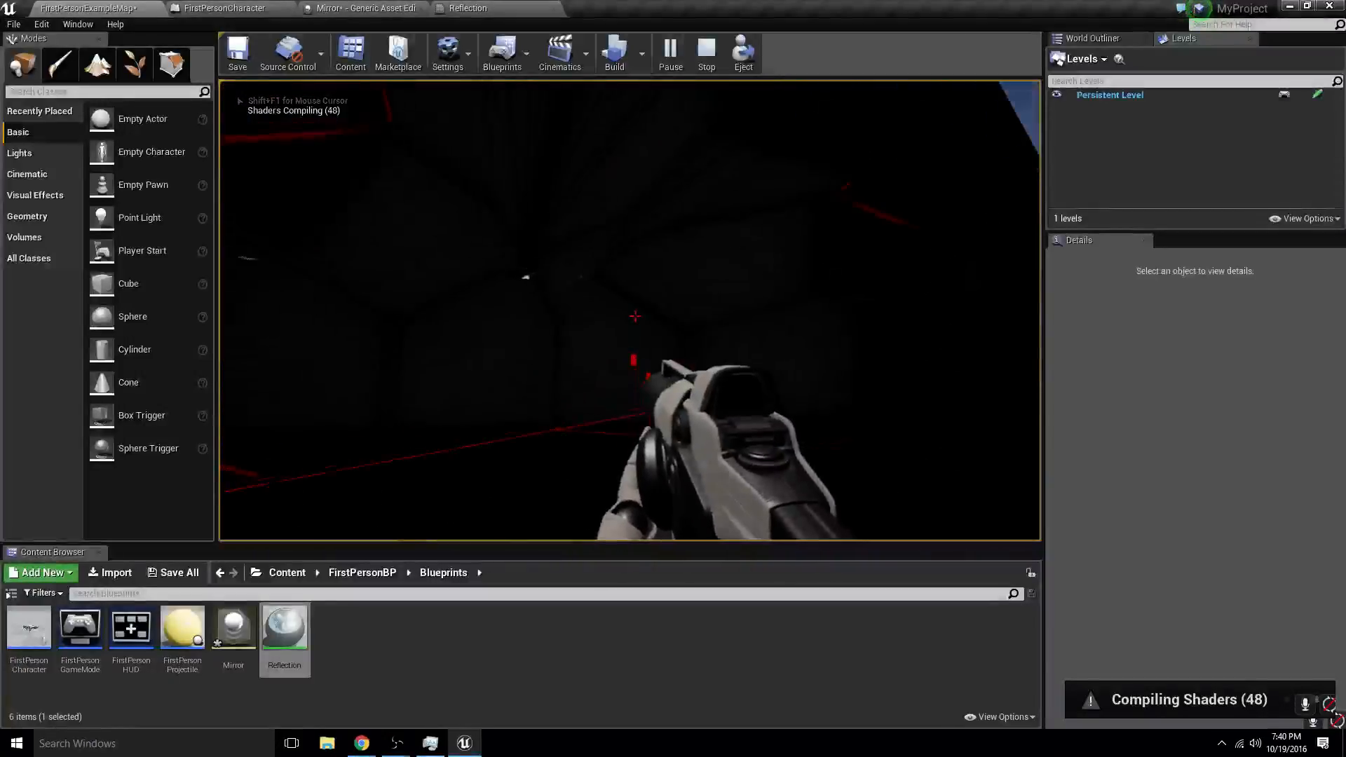
pyautogui.press('w')
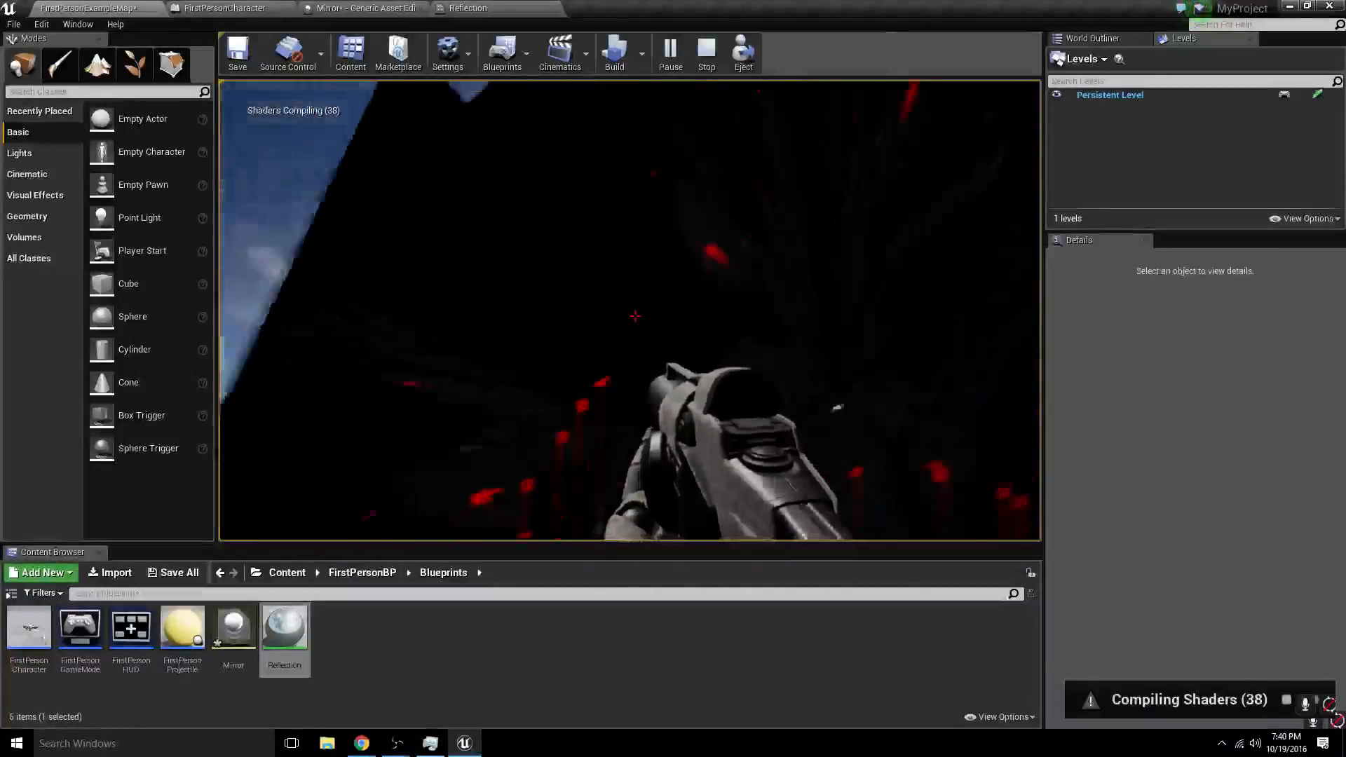
pyautogui.press('w')
pyautogui.press('Escape')
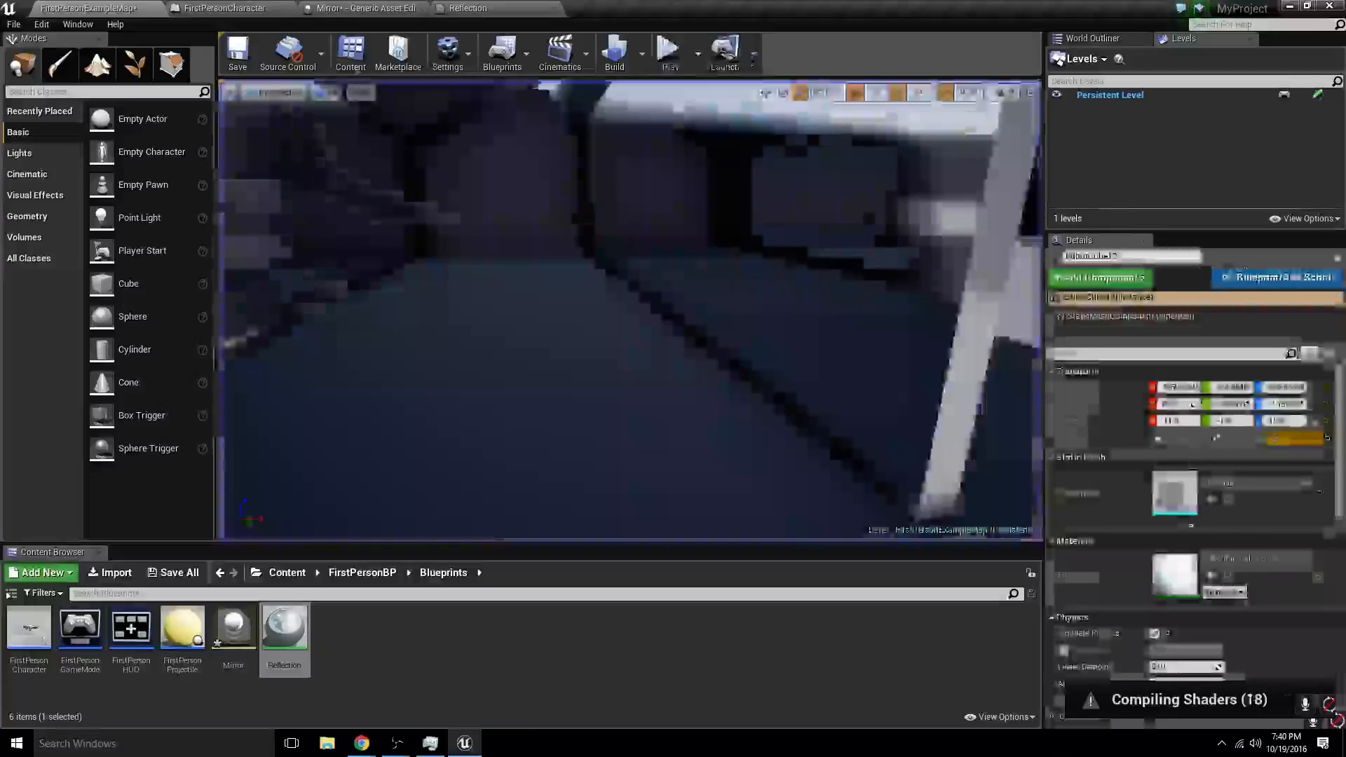
# - Check the Mirror and Reflection assets, and set the Bounce trace's comparison to the Mirror physical material
pyautogui.click(352, 9)
pyautogui.click(514, 7)
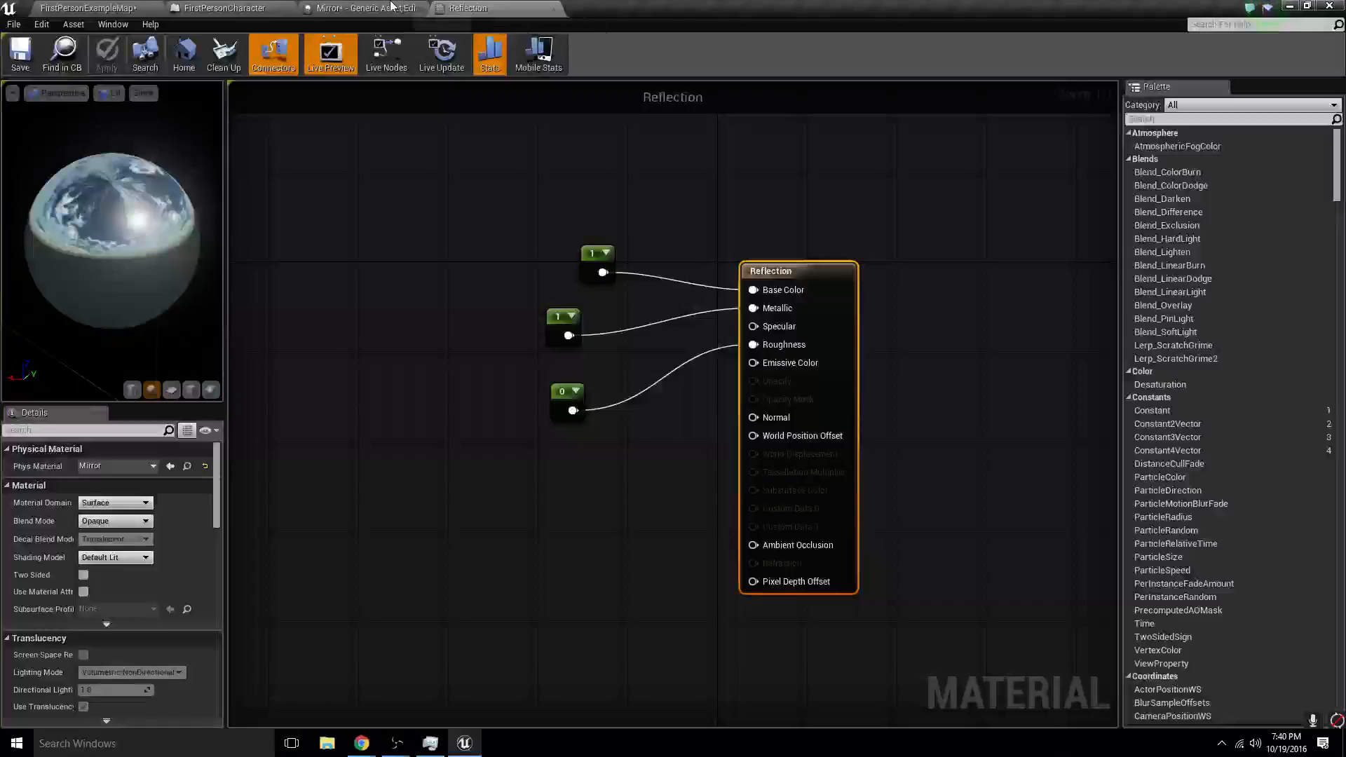
pyautogui.click(174, 7)
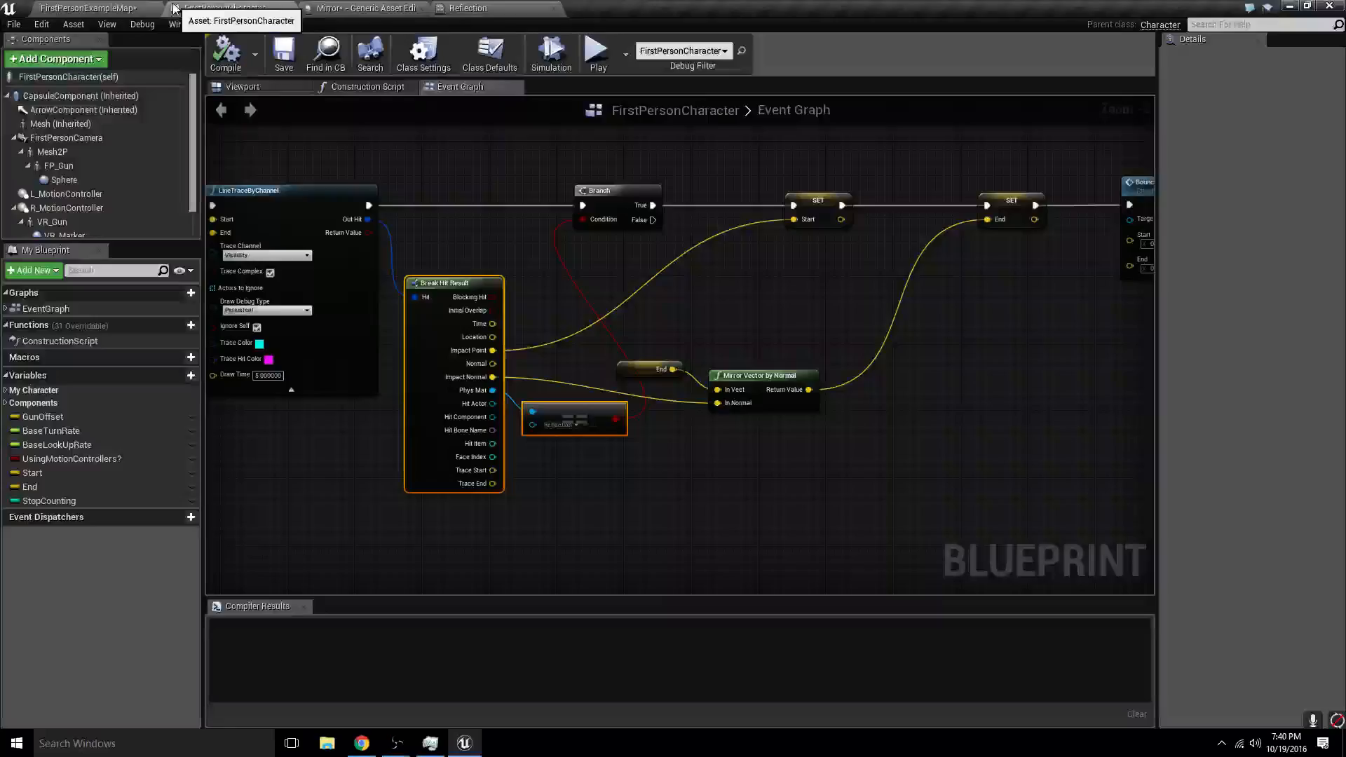
pyautogui.click(565, 425)
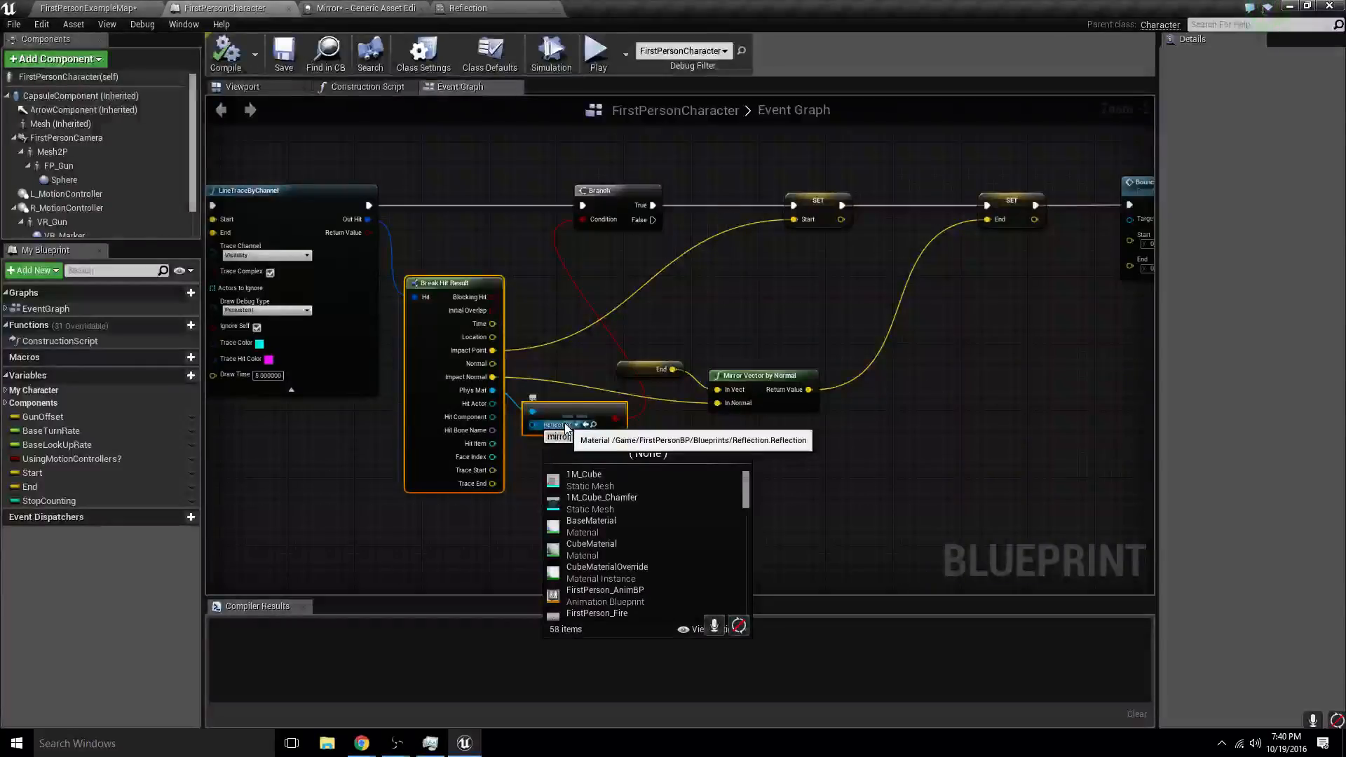
pyautogui.write('mirror')
pyautogui.click(582, 480)
# - Set the first line trace's comparison to the Mirror physical material
pyautogui.scroll(-5, 560, 340)
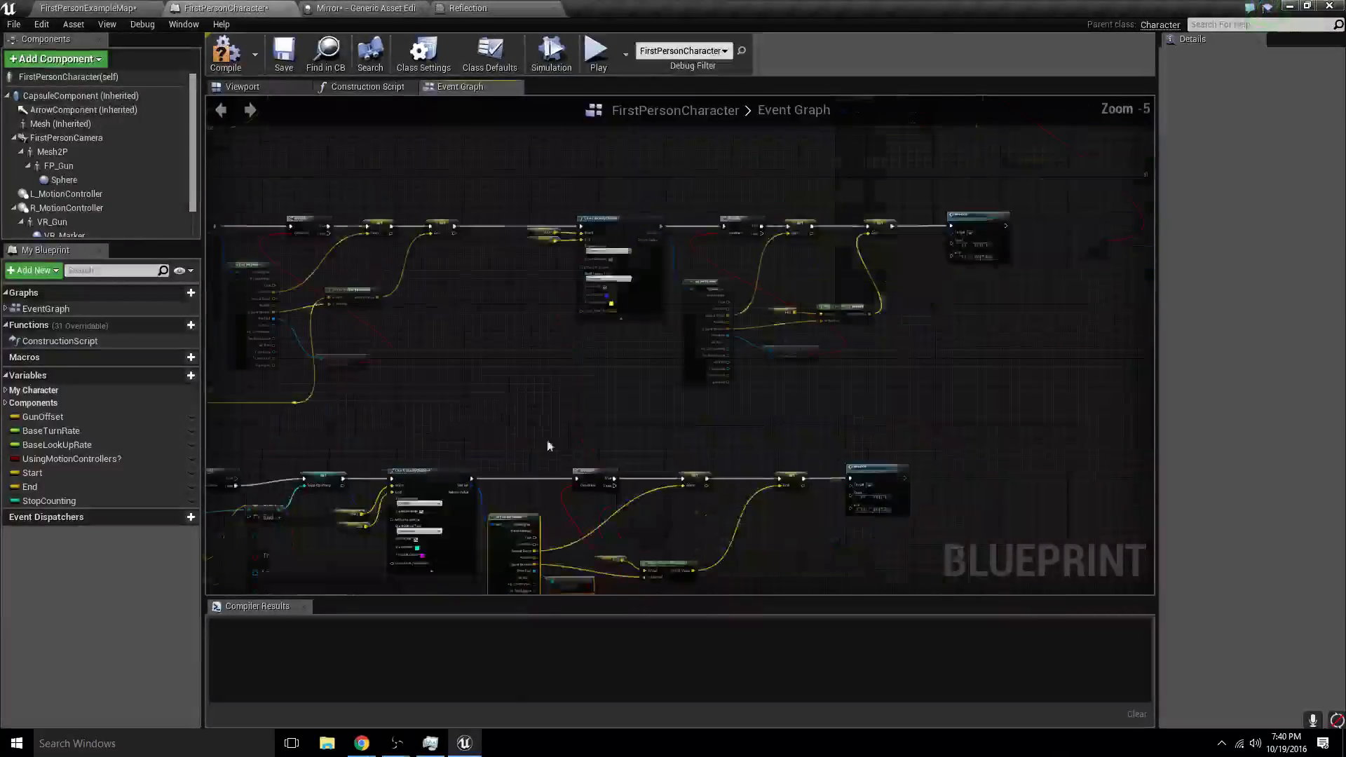
pyautogui.scroll(4, 548, 445)
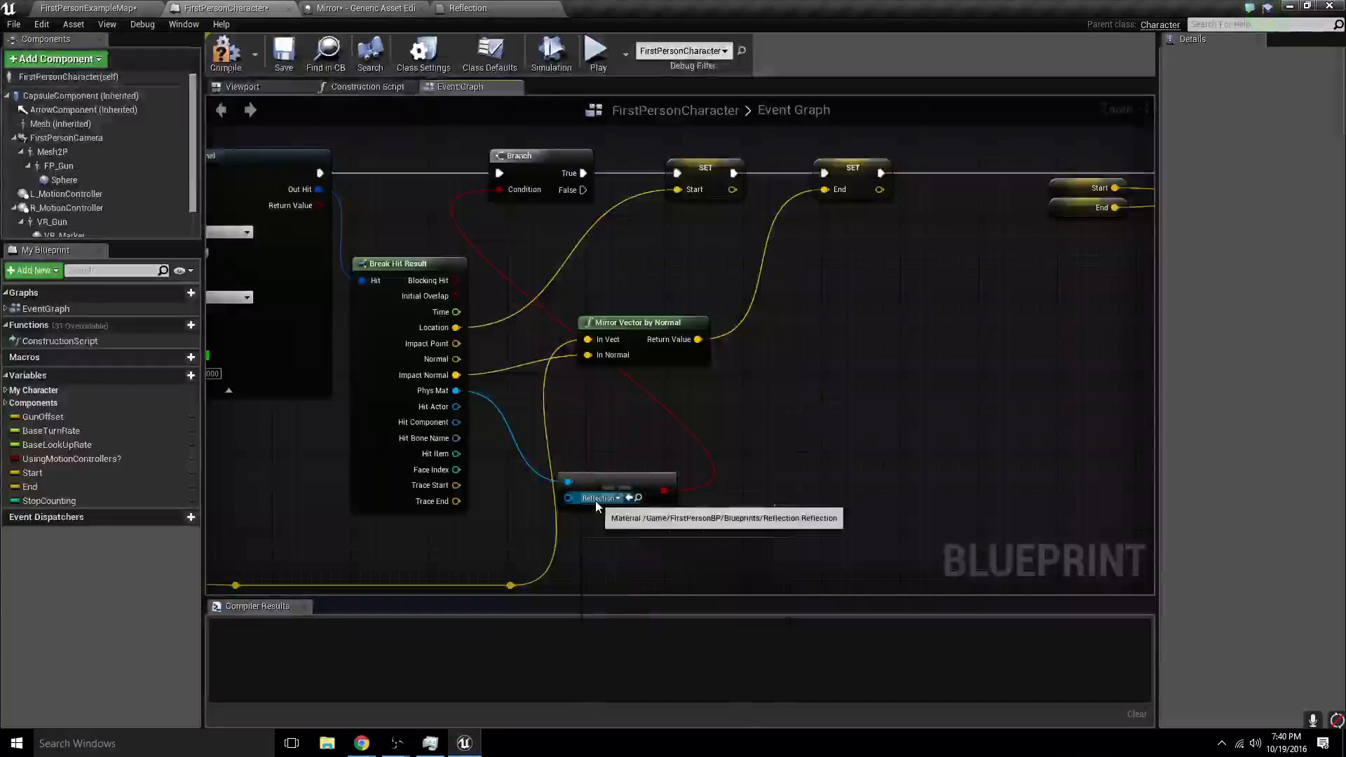
pyautogui.click(593, 498)
pyautogui.write('mir')
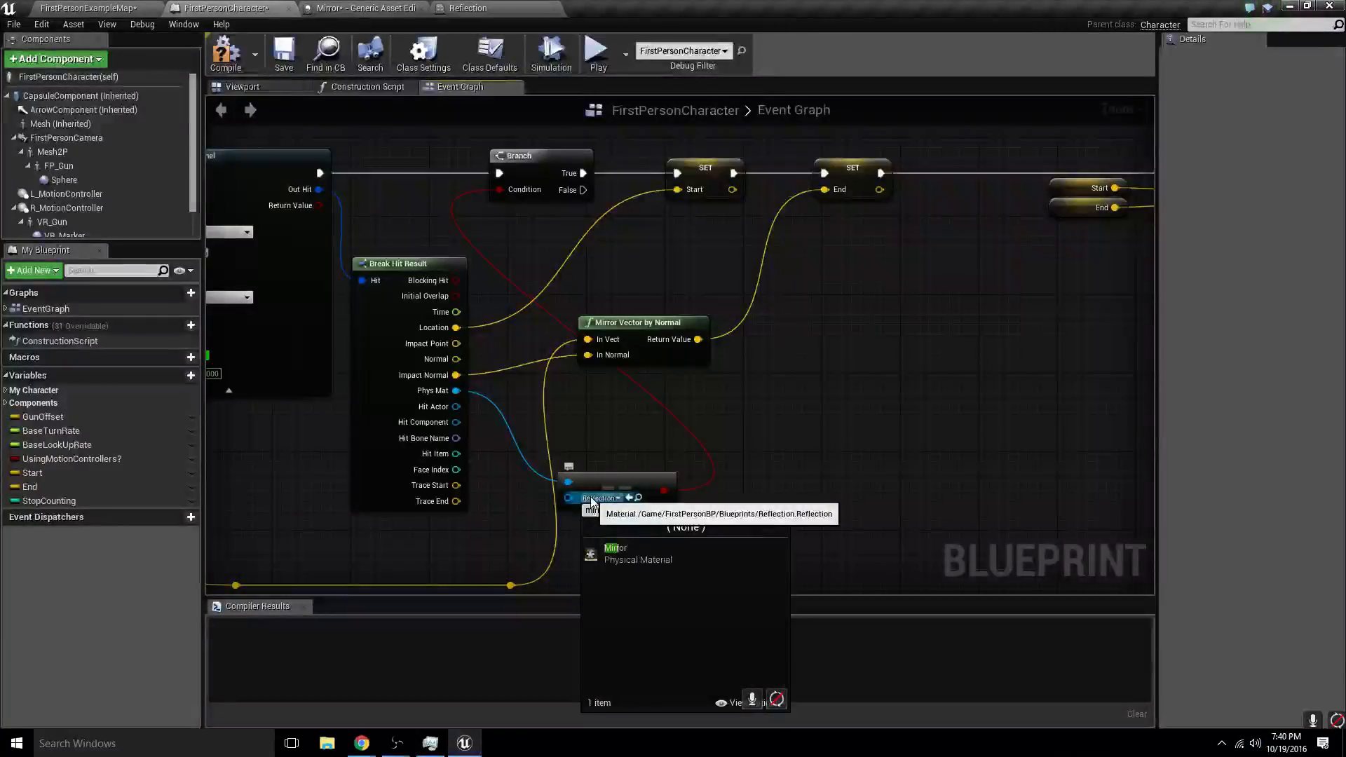
pyautogui.write('ror')
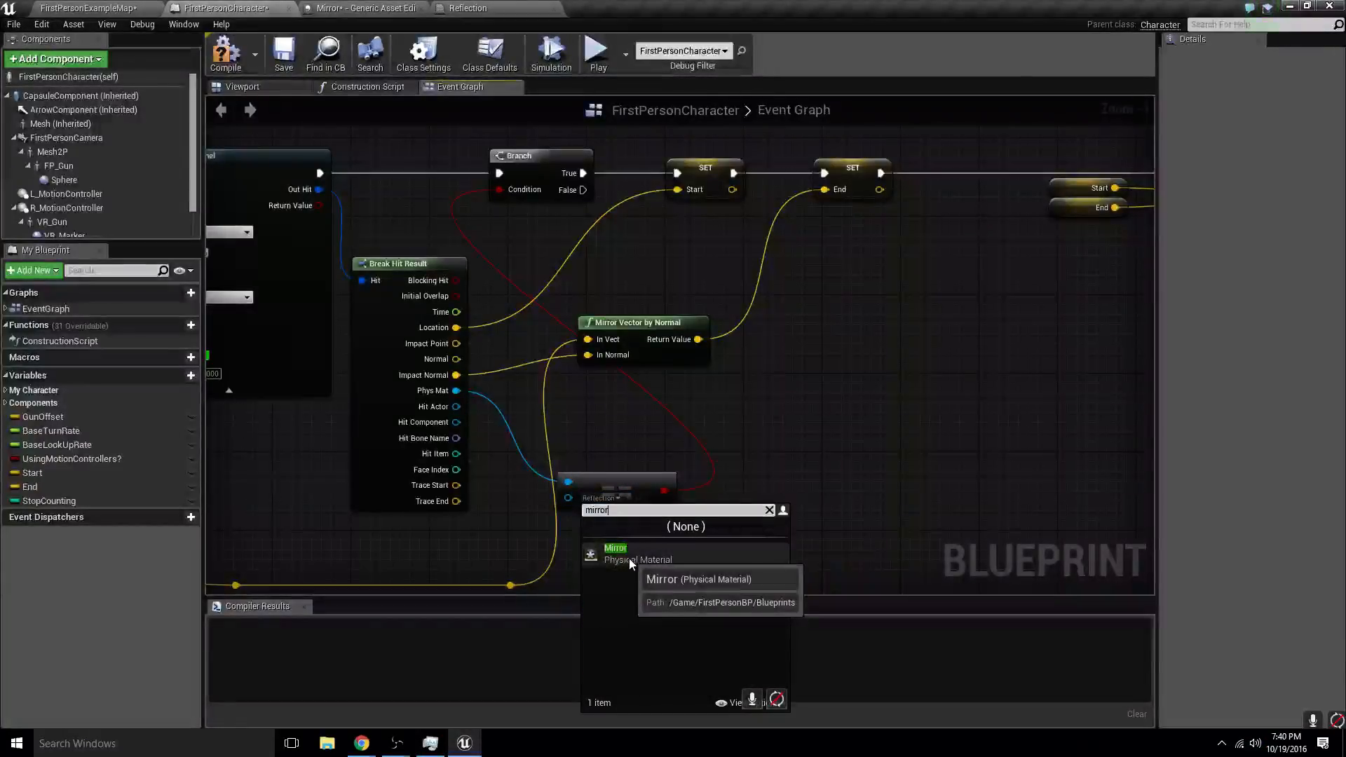
pyautogui.click(629, 553)
# - Set the Phys Mat comparison after the recursive bounce line trace to the Mirror physical material
pyautogui.moveTo(685, 436); pyautogui.dragTo(501, 457, button='right')
pyautogui.click(961, 518)
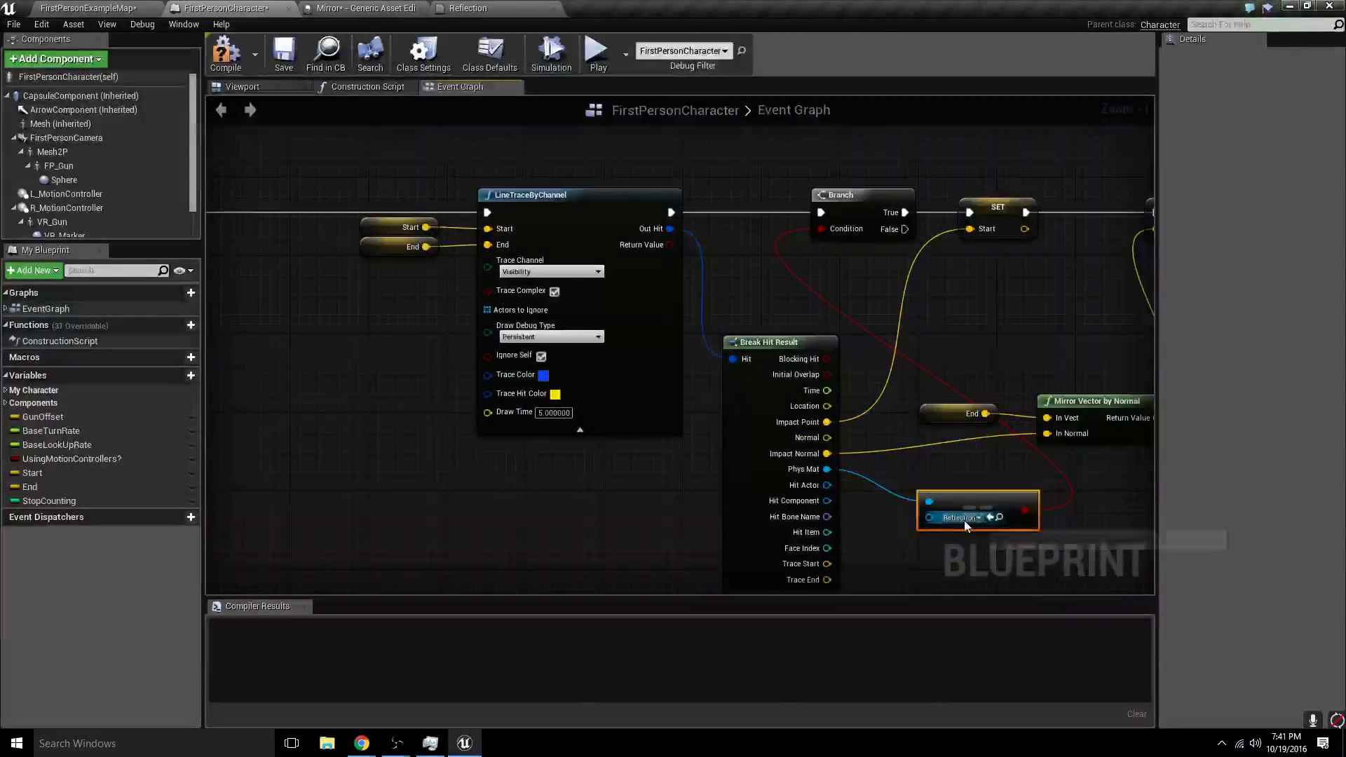
pyautogui.write('mirror')
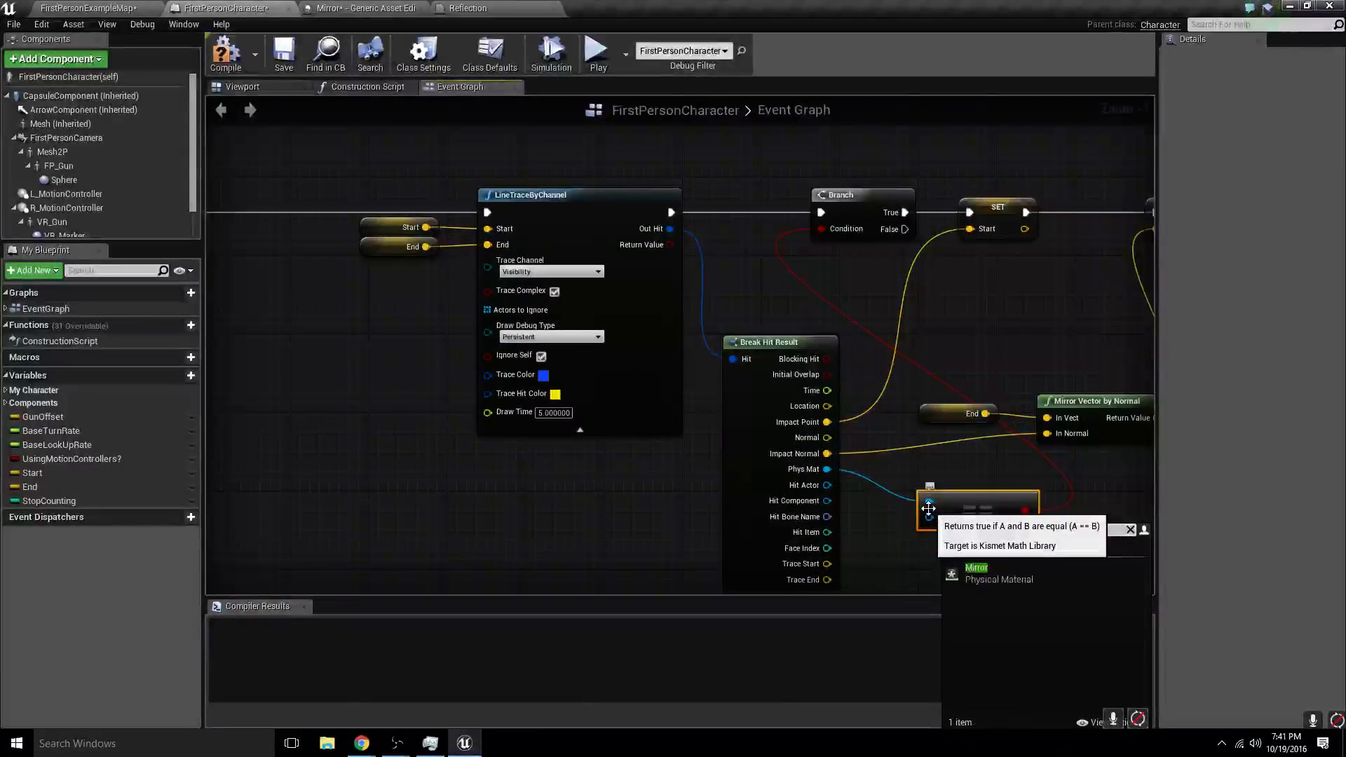
pyautogui.click(998, 585)
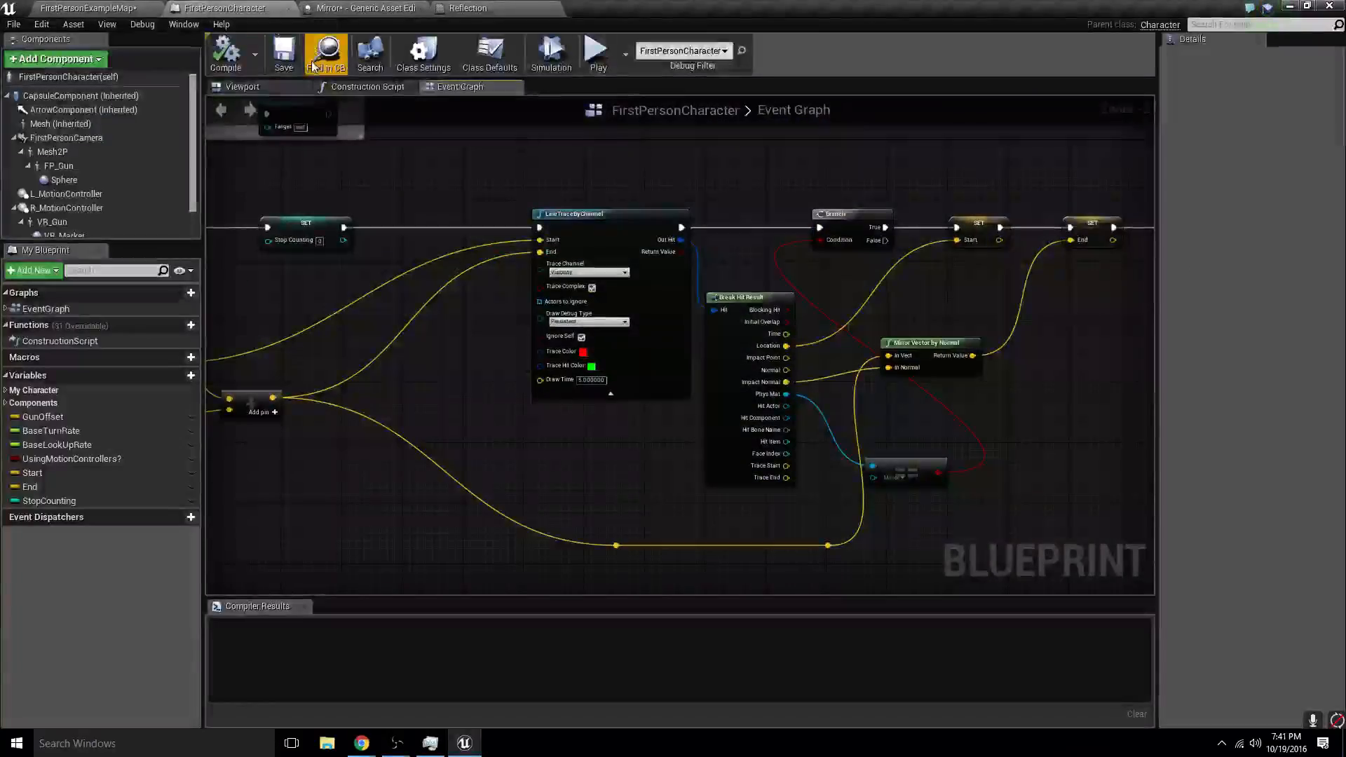
# - Play the level, walk in and around the mirrored structure to test how the line traces bounce, and stop
pyautogui.click(158, 8)
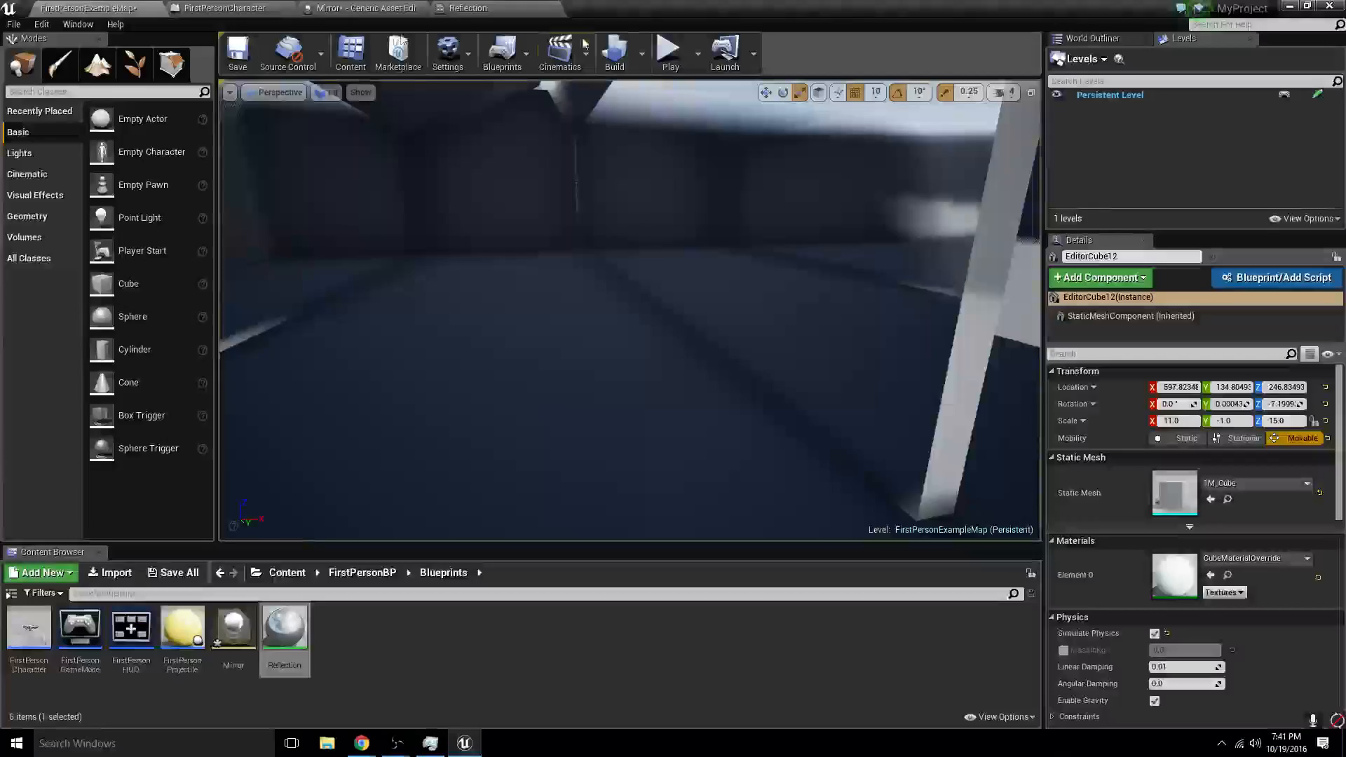
pyautogui.click(669, 56)
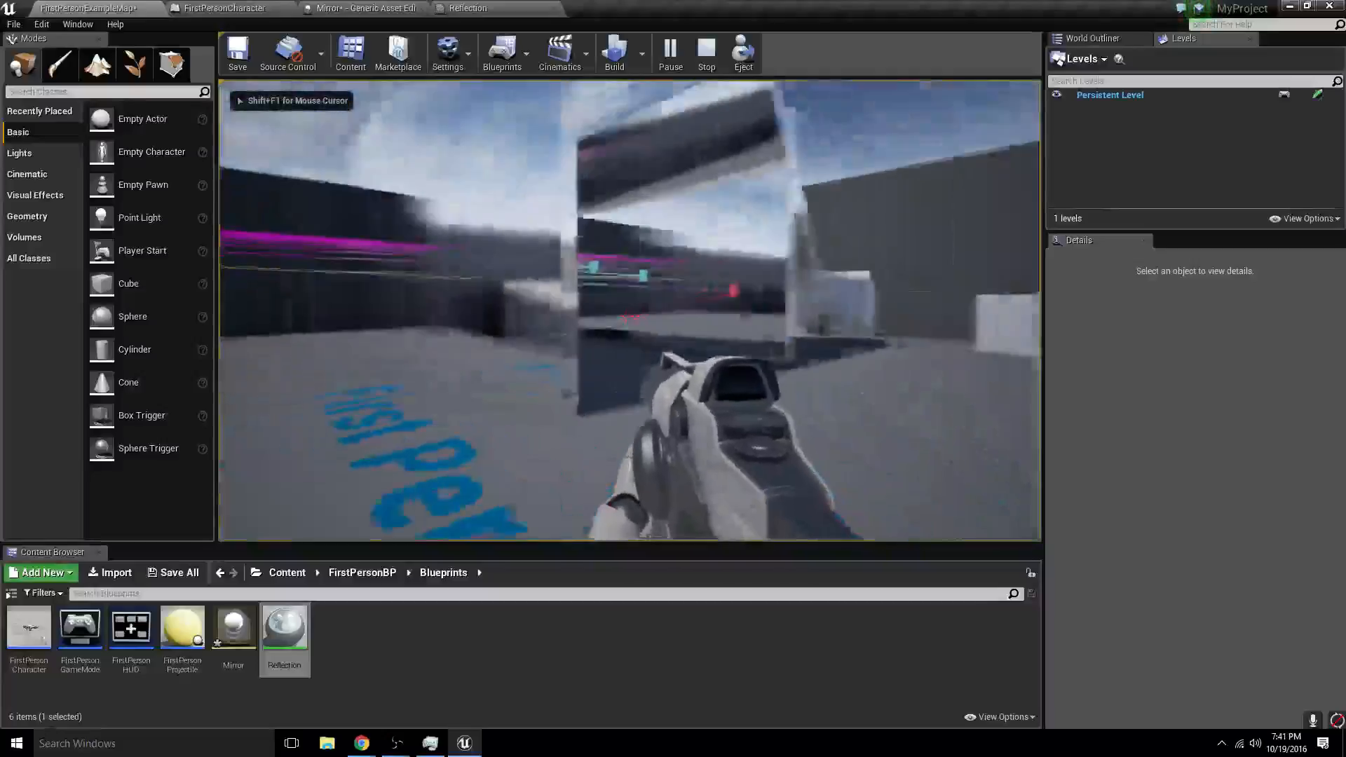
pyautogui.press('w')
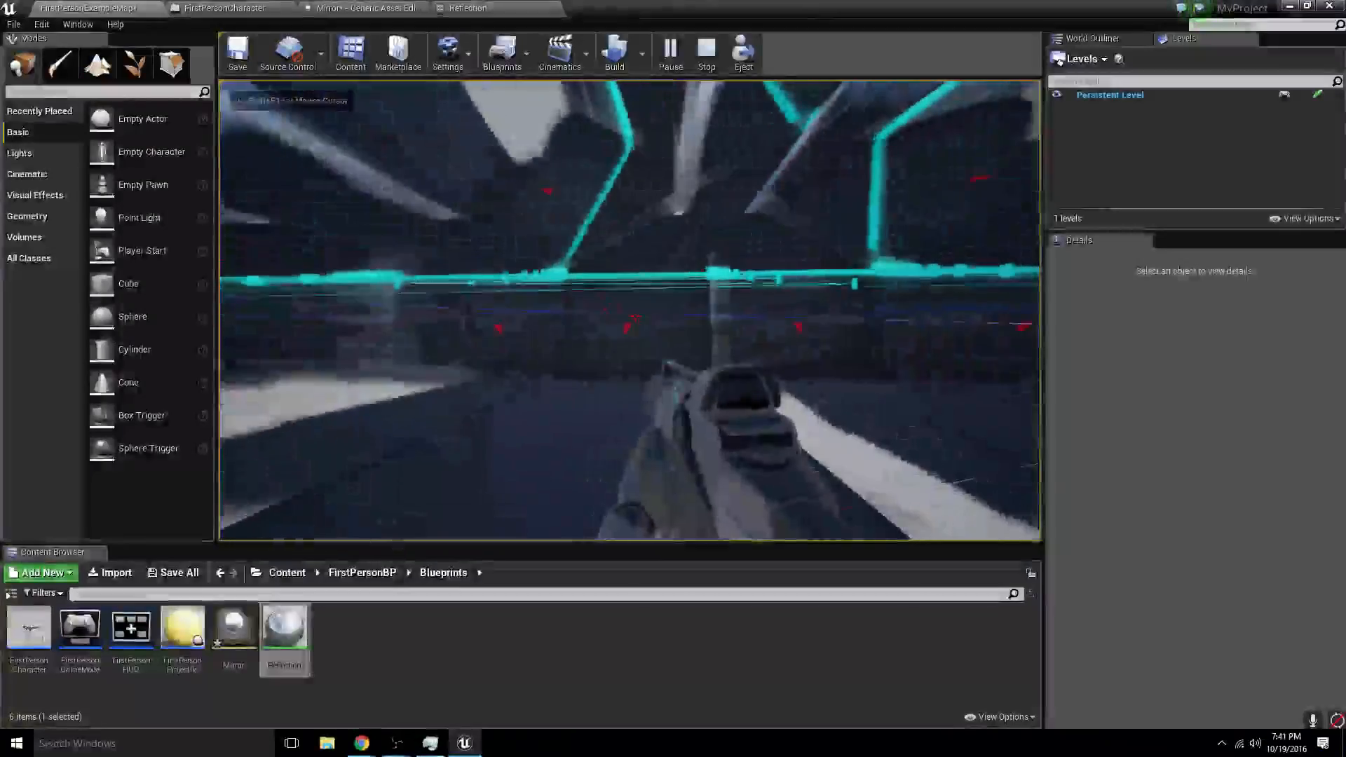
pyautogui.press('w')
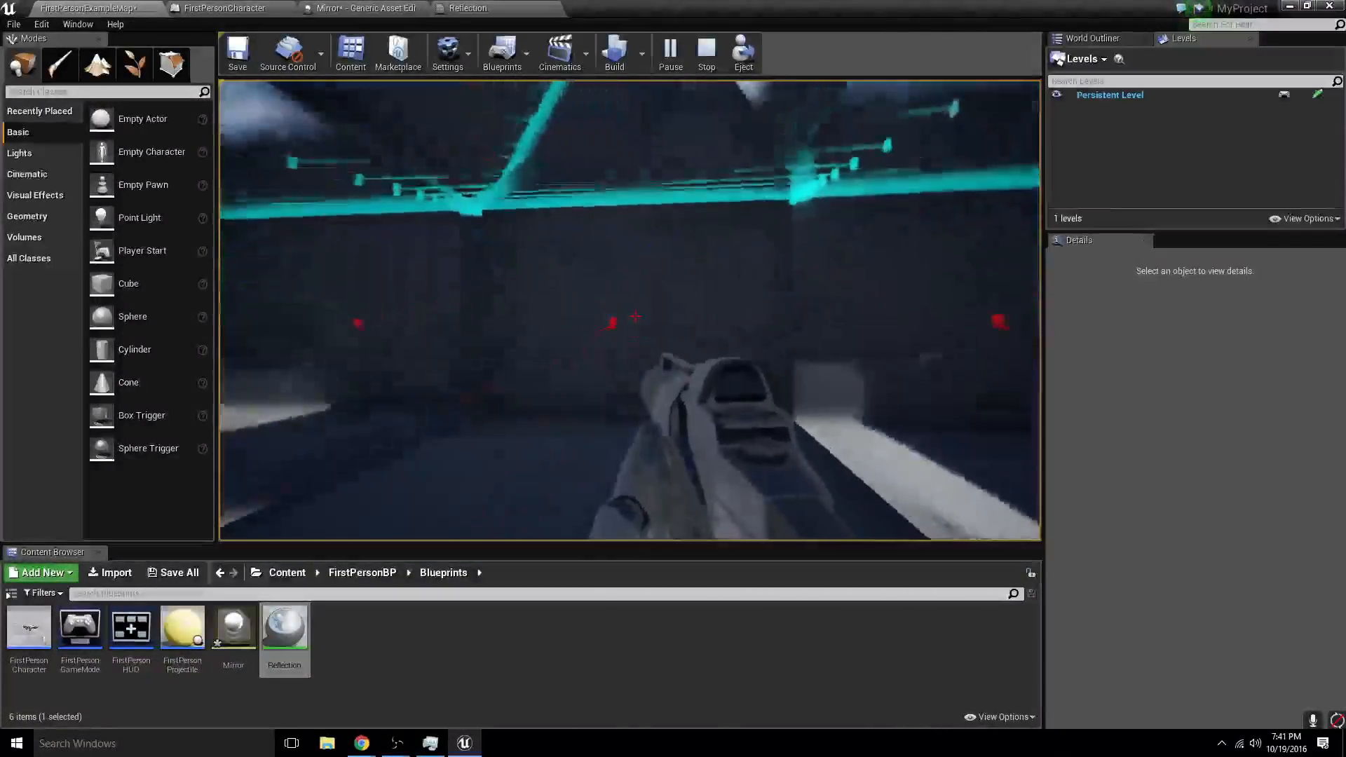
pyautogui.press('w')
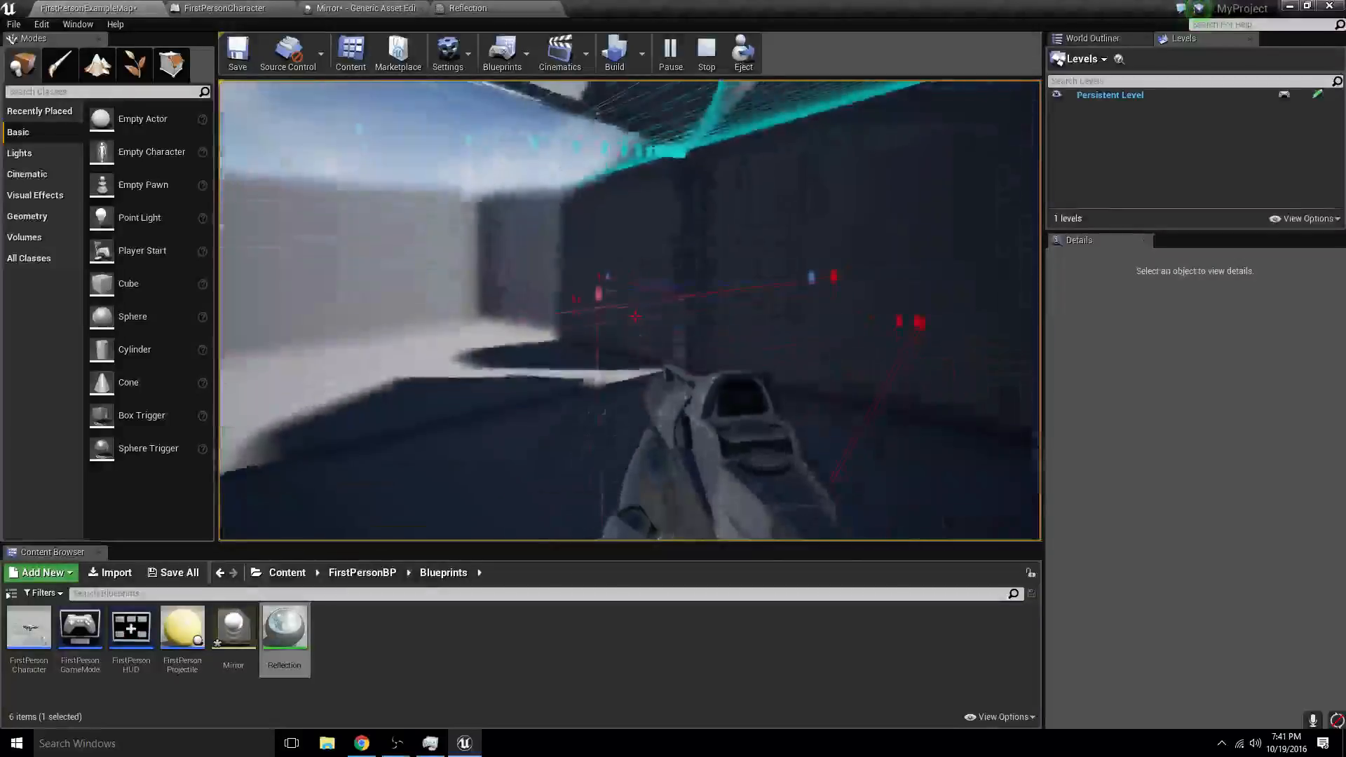
pyautogui.press('w')
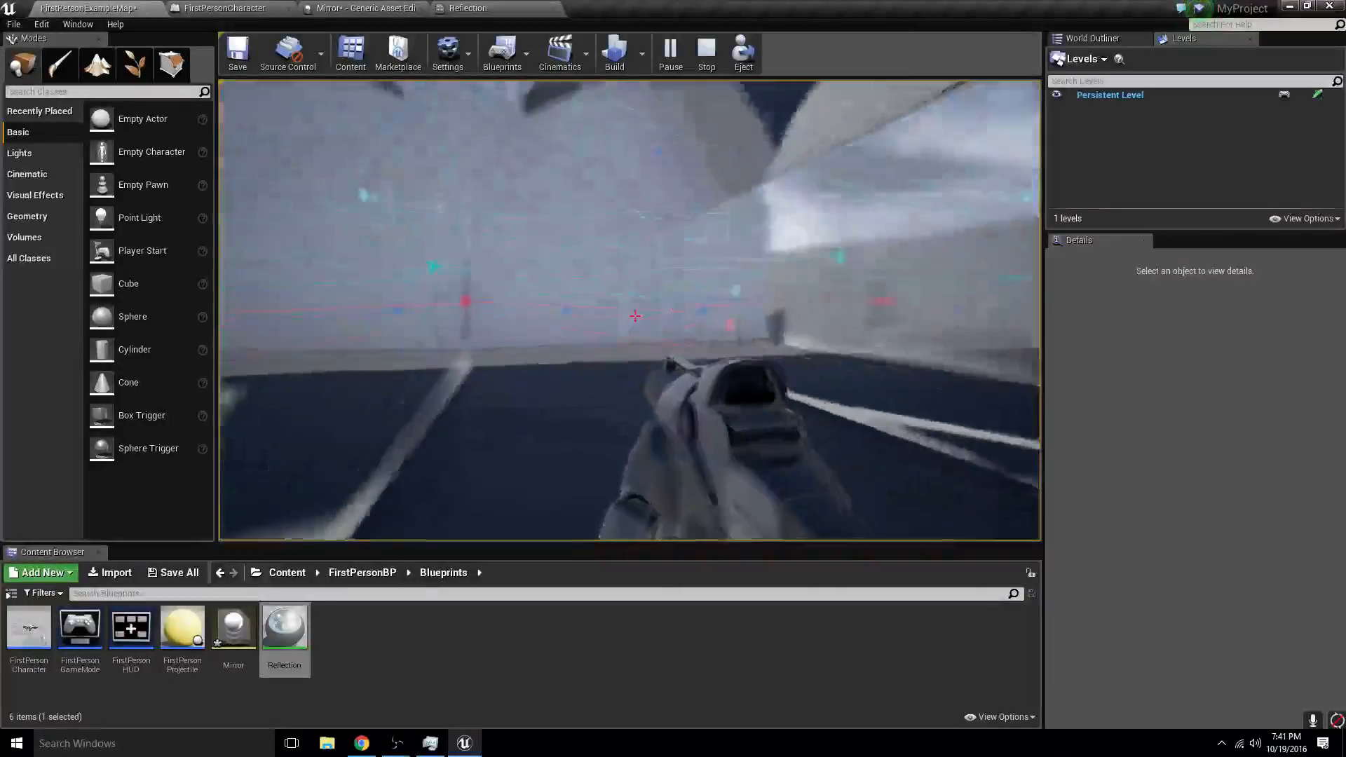
pyautogui.press('w')
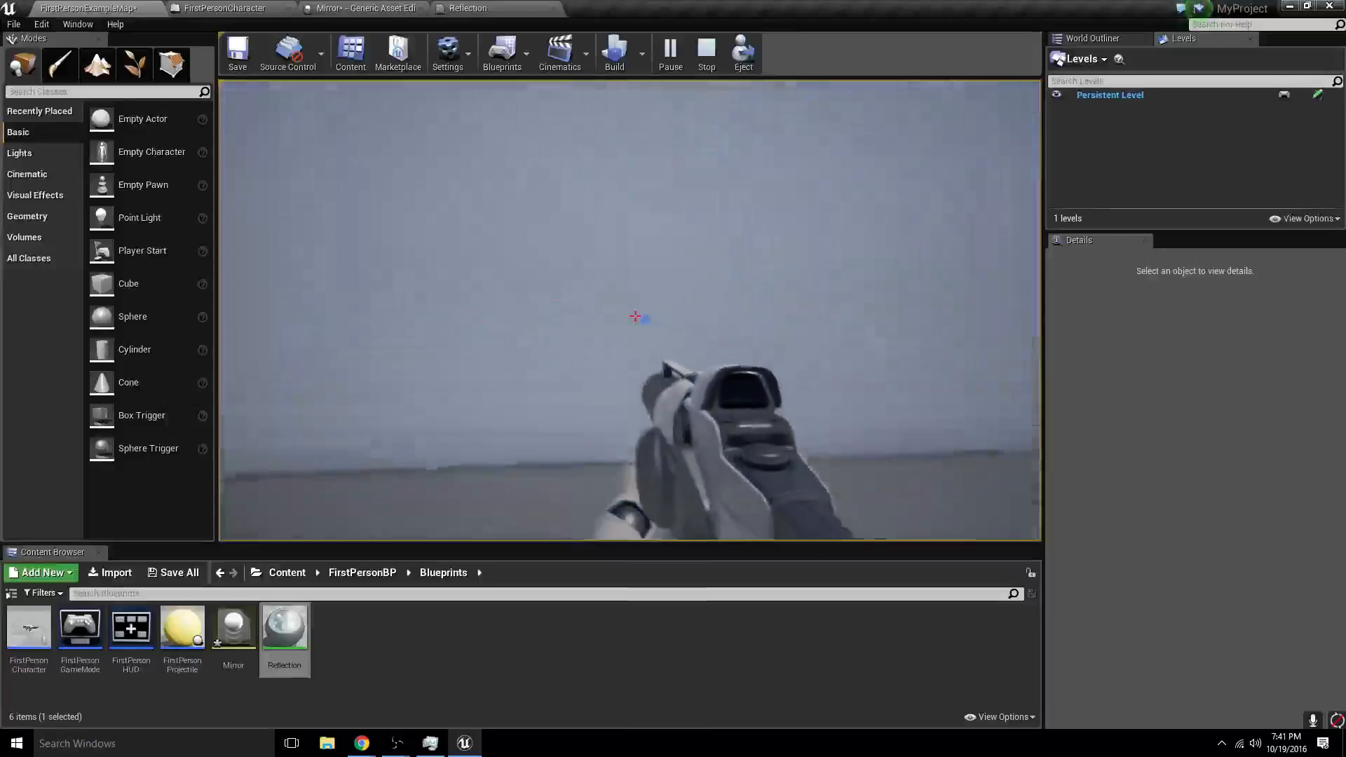
pyautogui.press('w')
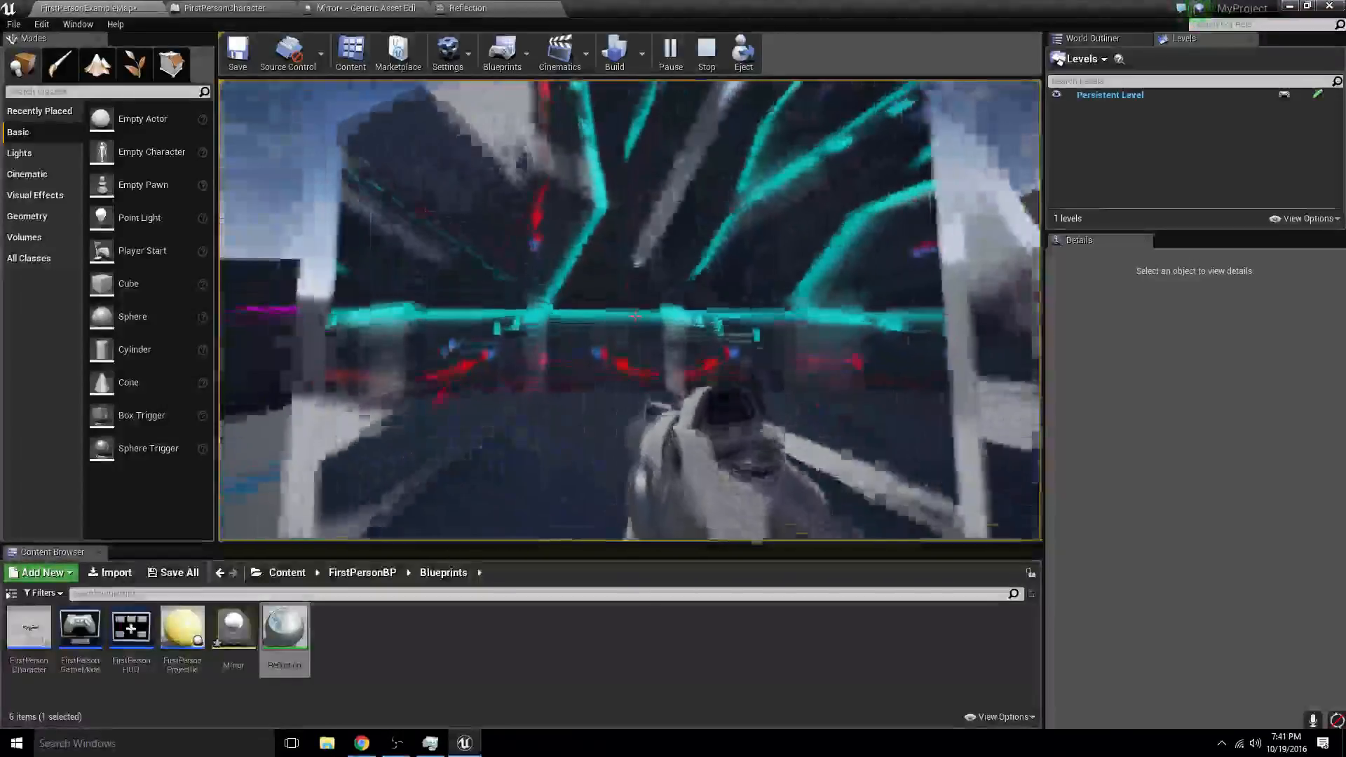
pyautogui.press('w')
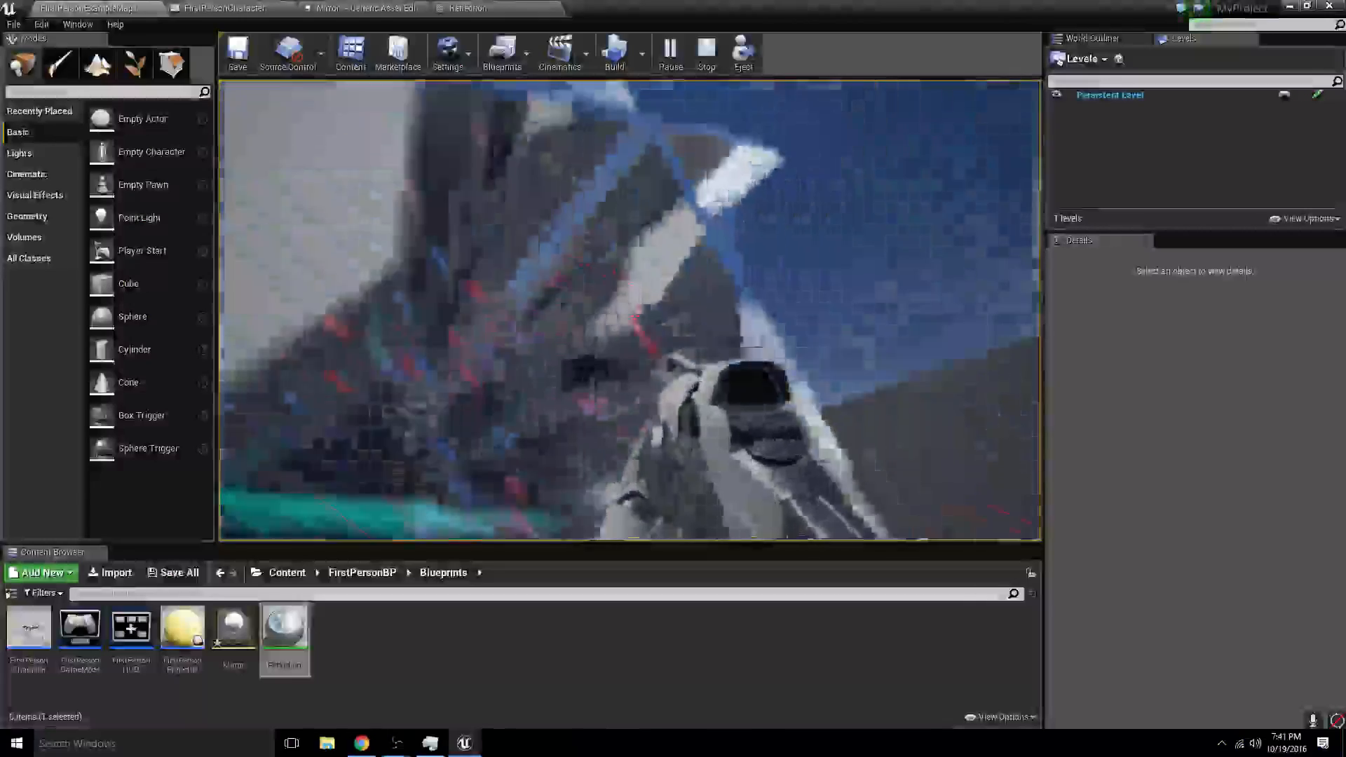
pyautogui.press('s')
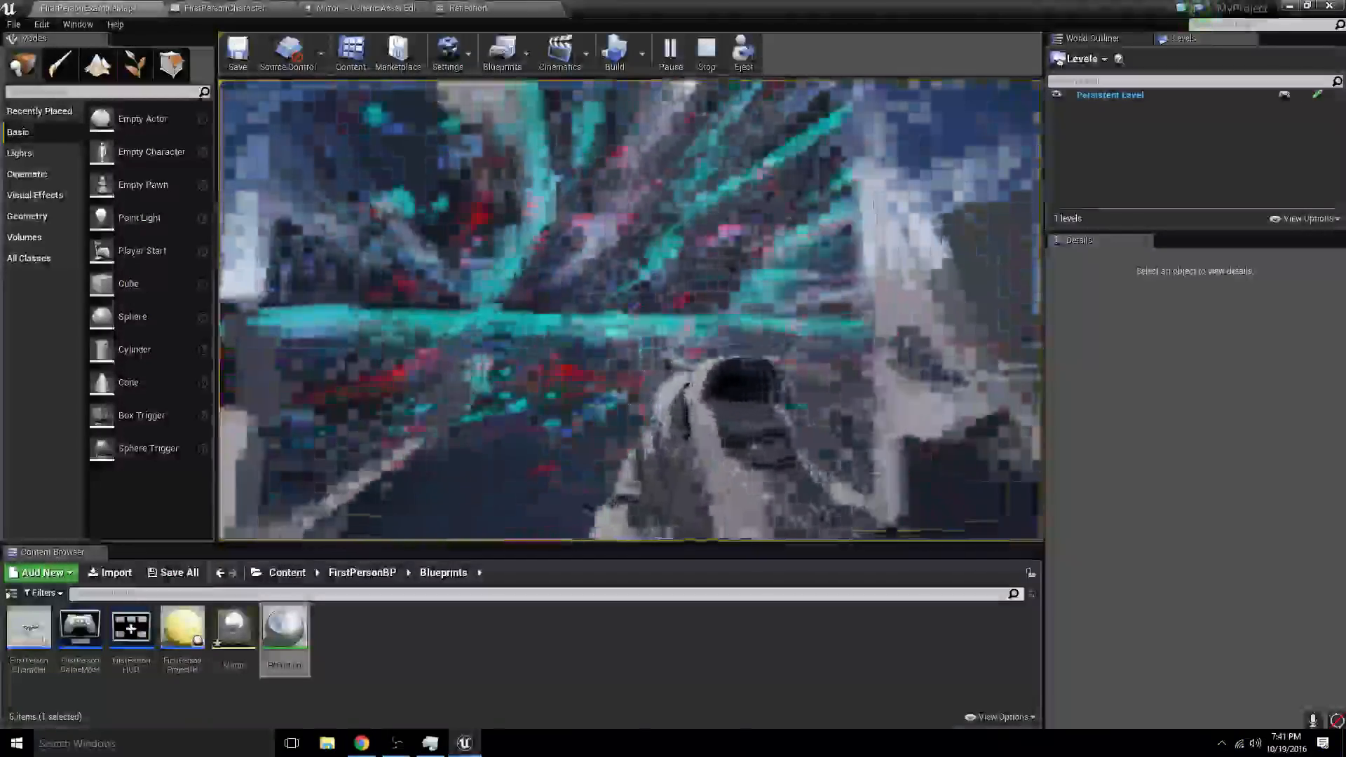
pyautogui.press('w')
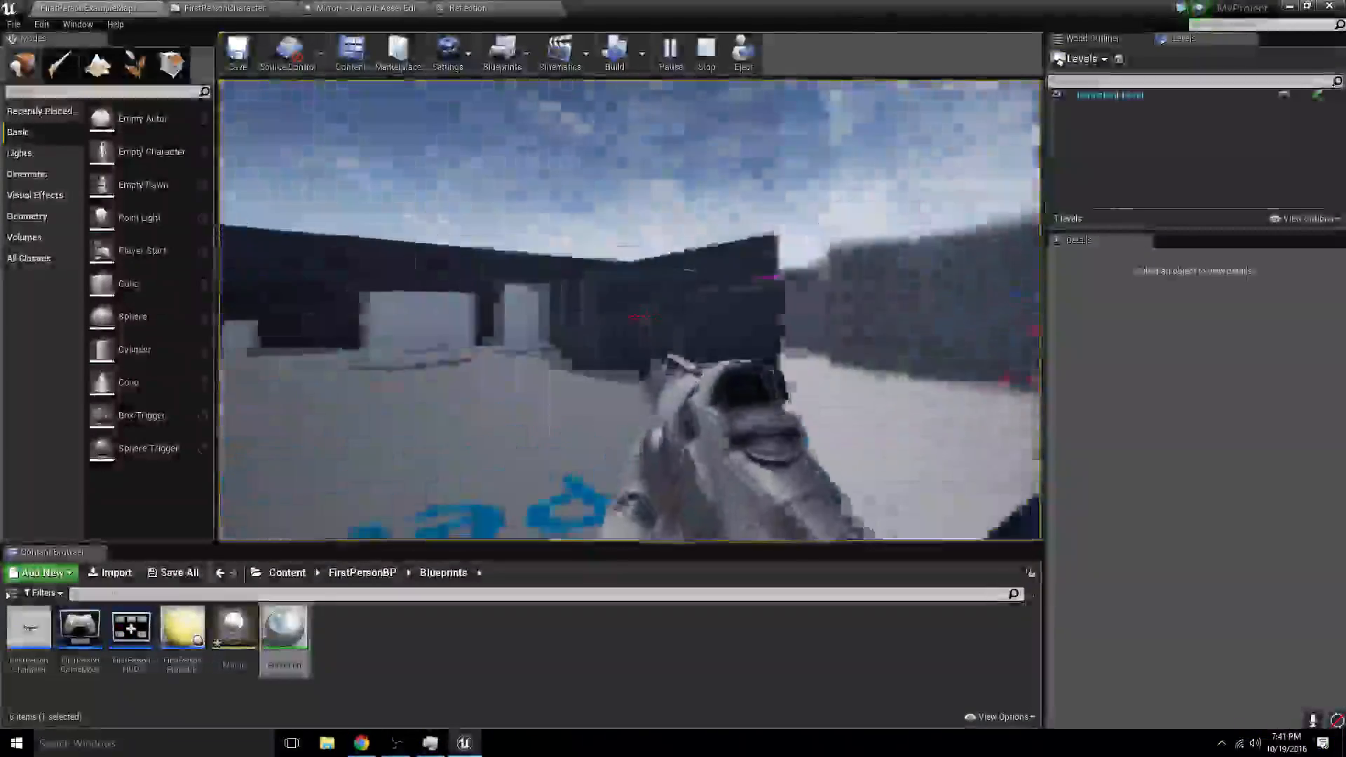
pyautogui.press('s')
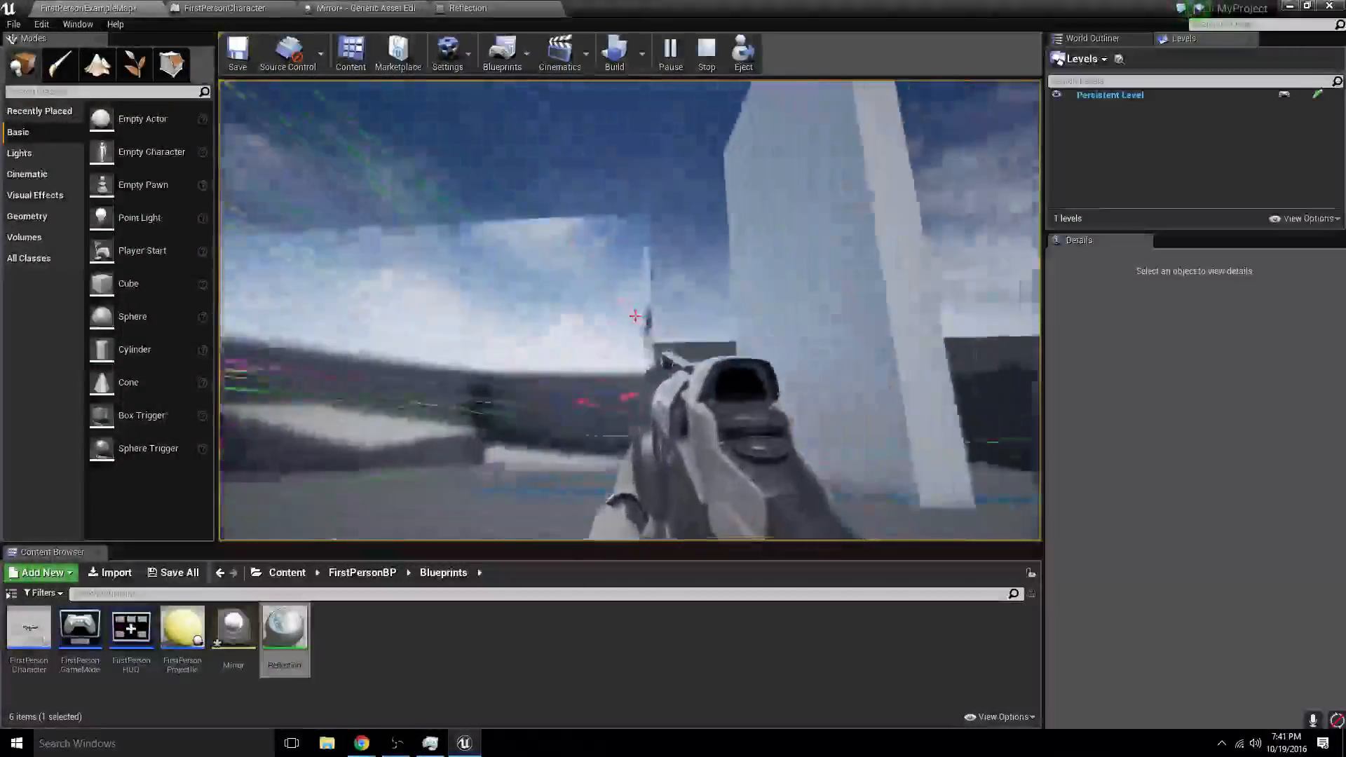
pyautogui.press('w')
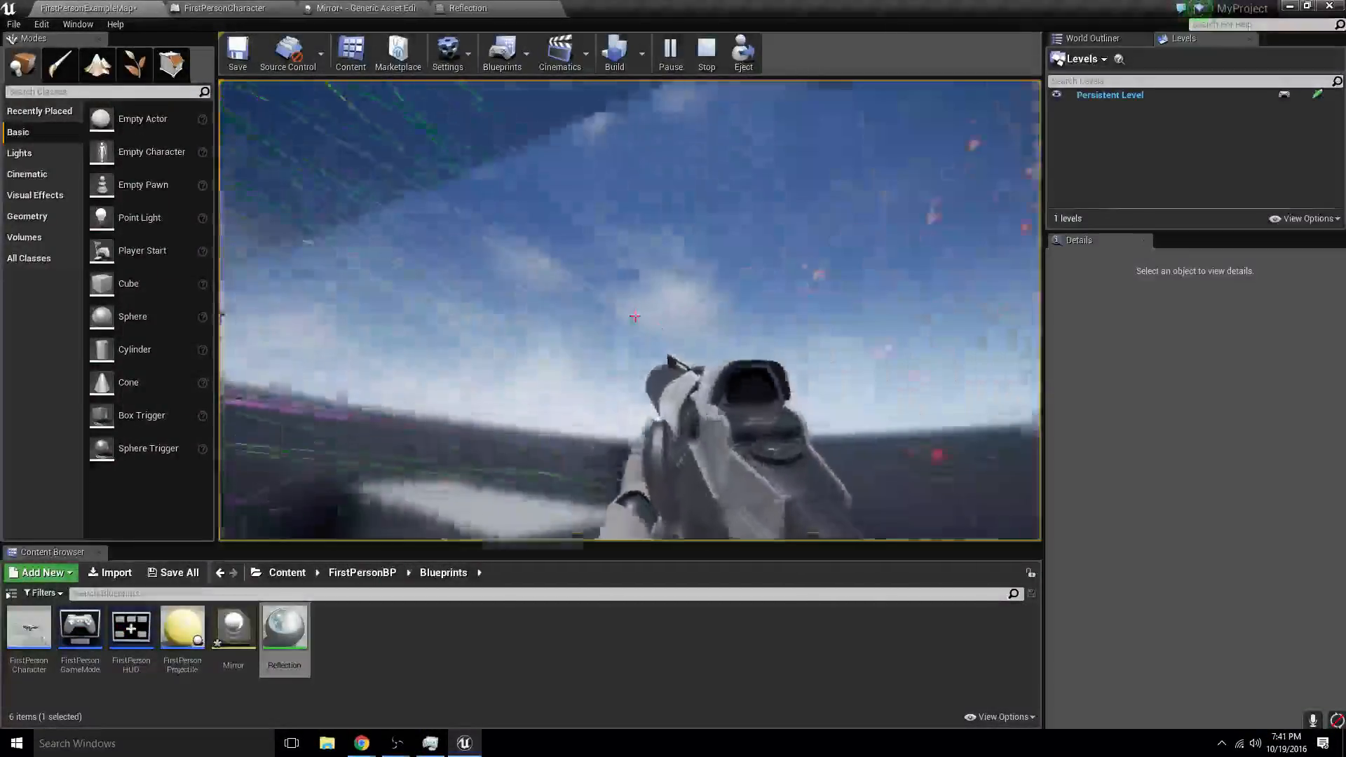
pyautogui.press('w')
pyautogui.press('w')
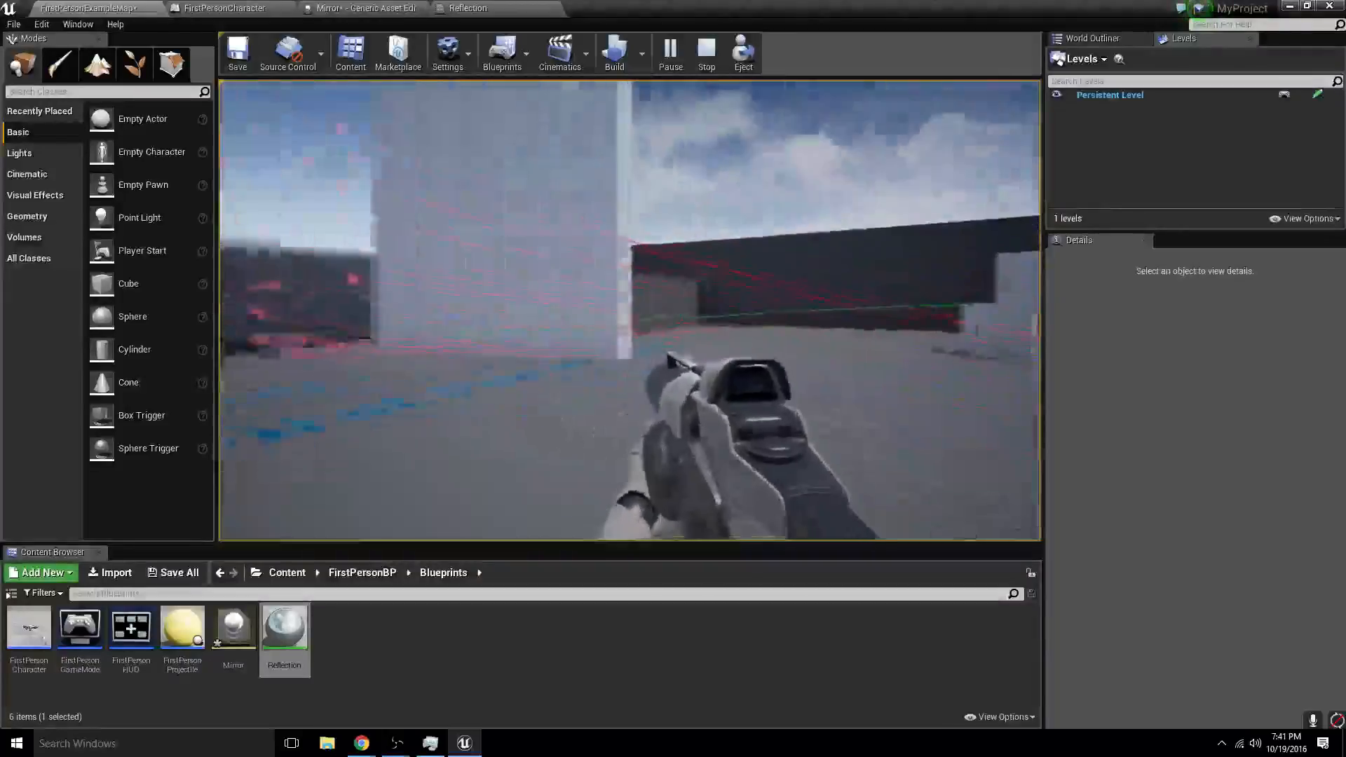
pyautogui.press('Escape')
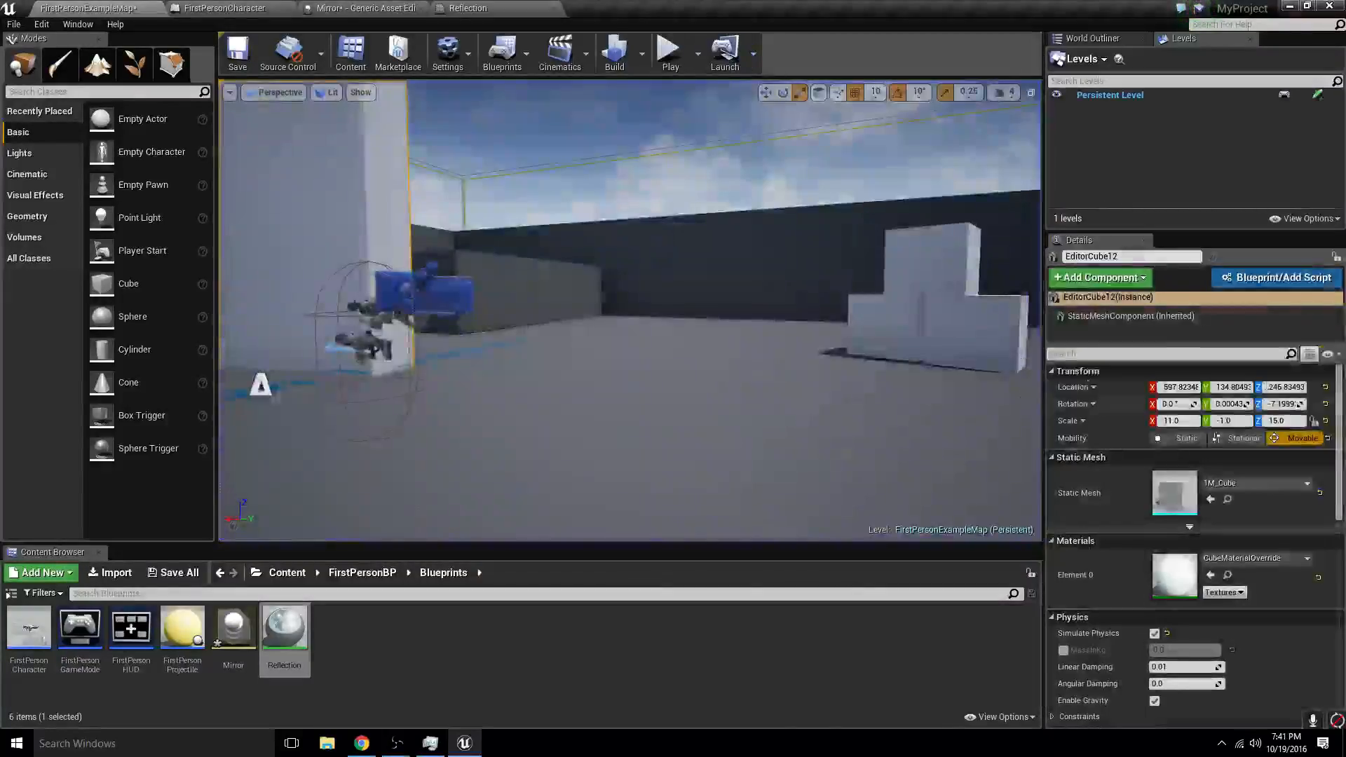
# - Select the lower front cube of the small cube stack in the level
pyautogui.moveTo(747, 272)
pyautogui.mouseDown(button='right')
pyautogui.moveTo(753, 260)
pyautogui.moveTo(740, 284)
pyautogui.moveTo(747, 272)
pyautogui.mouseUp(button='right')
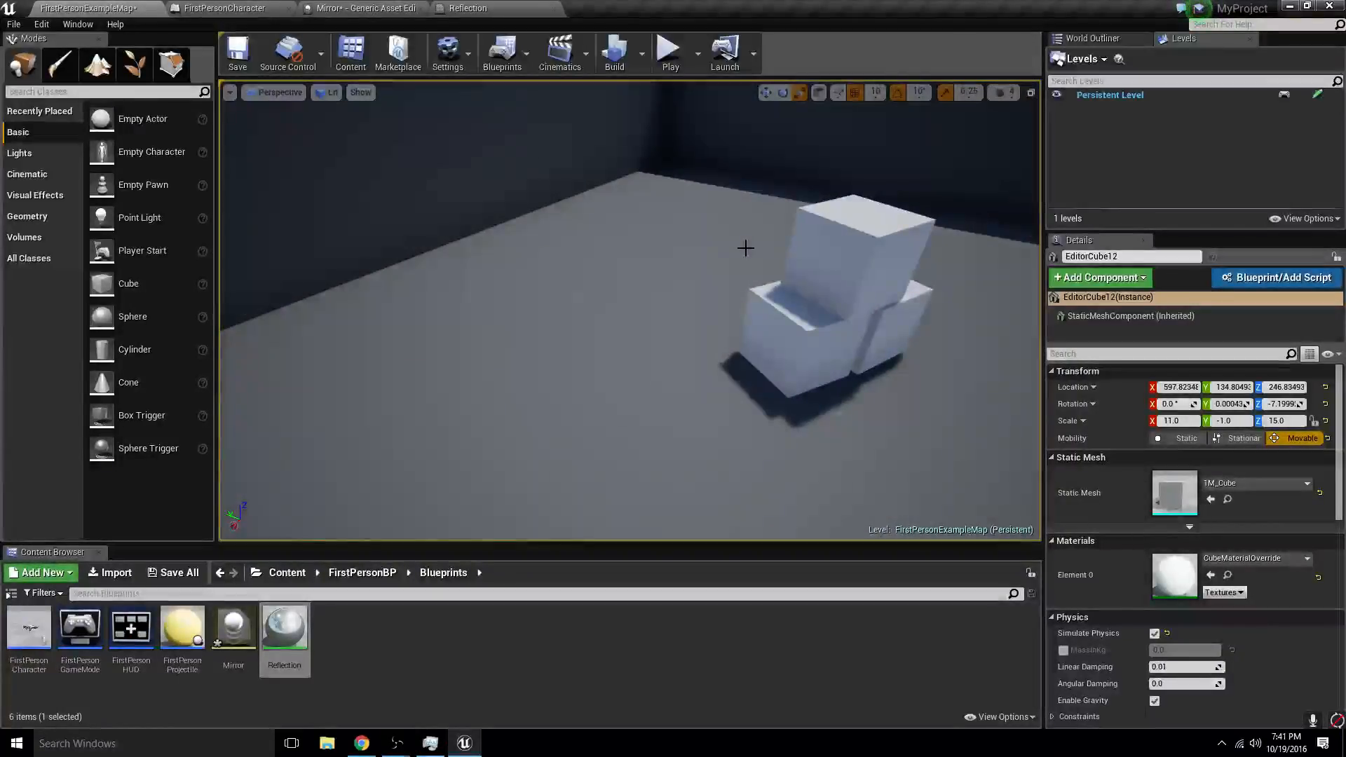
pyautogui.click(806, 329)
pyautogui.press('f')
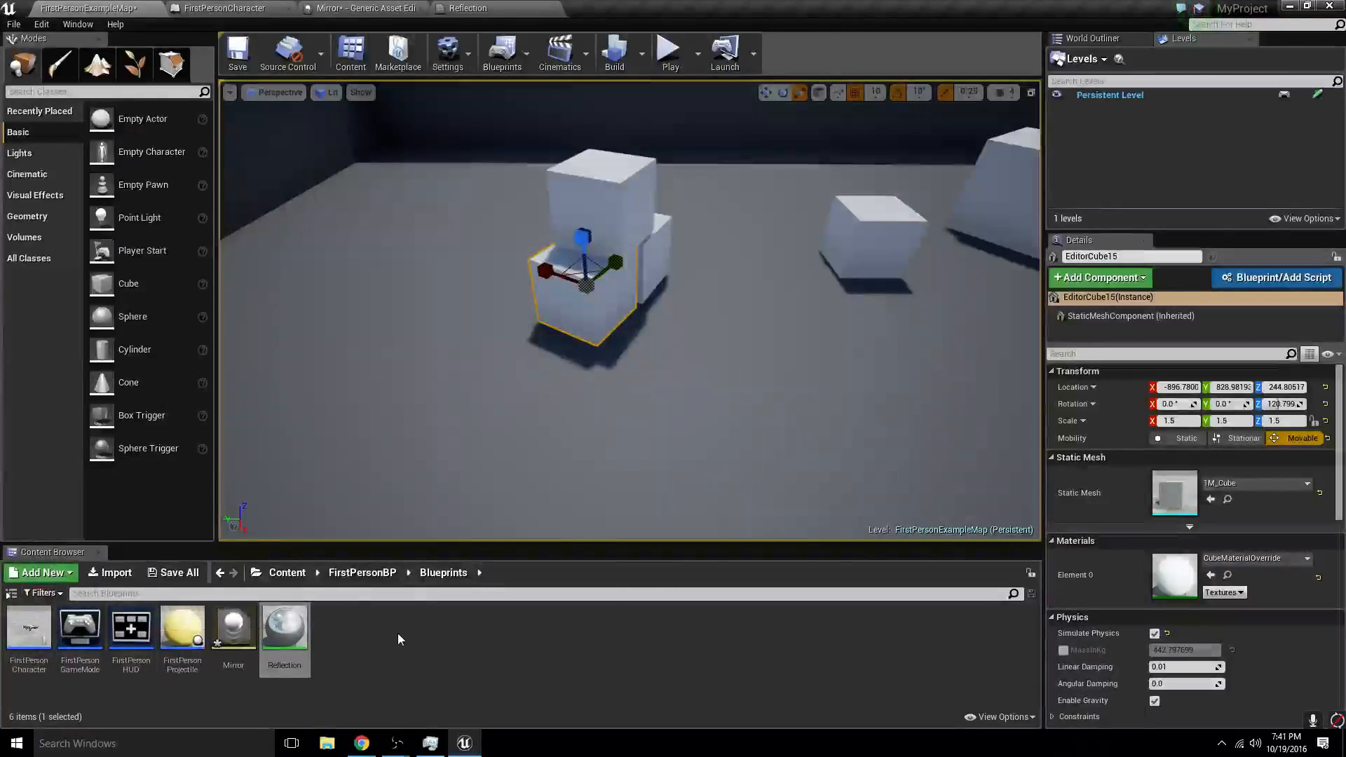
# - Create an Actor Blueprint with the default name NewBlueprint in the Blueprints folder and open its Event Graph
pyautogui.rightClick(363, 645)
pyautogui.click(402, 402)
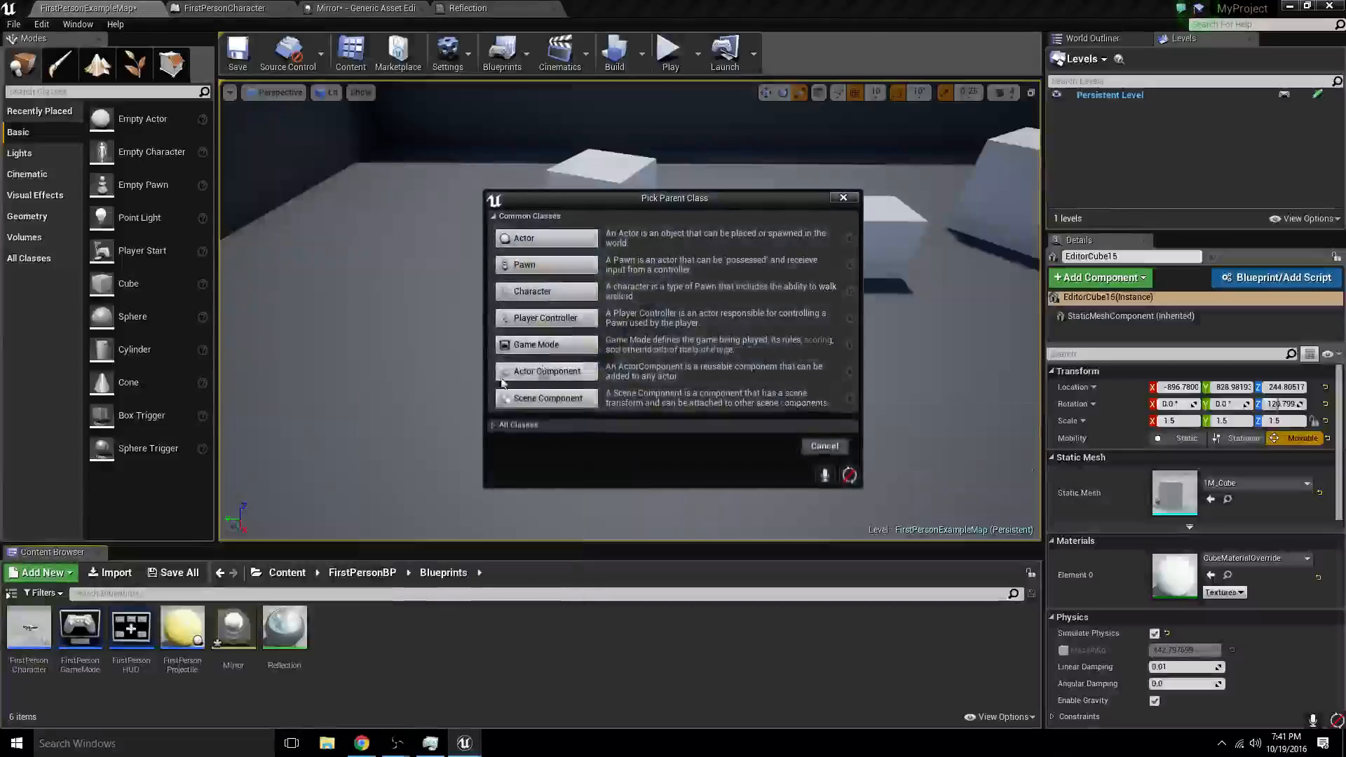
pyautogui.click(532, 238)
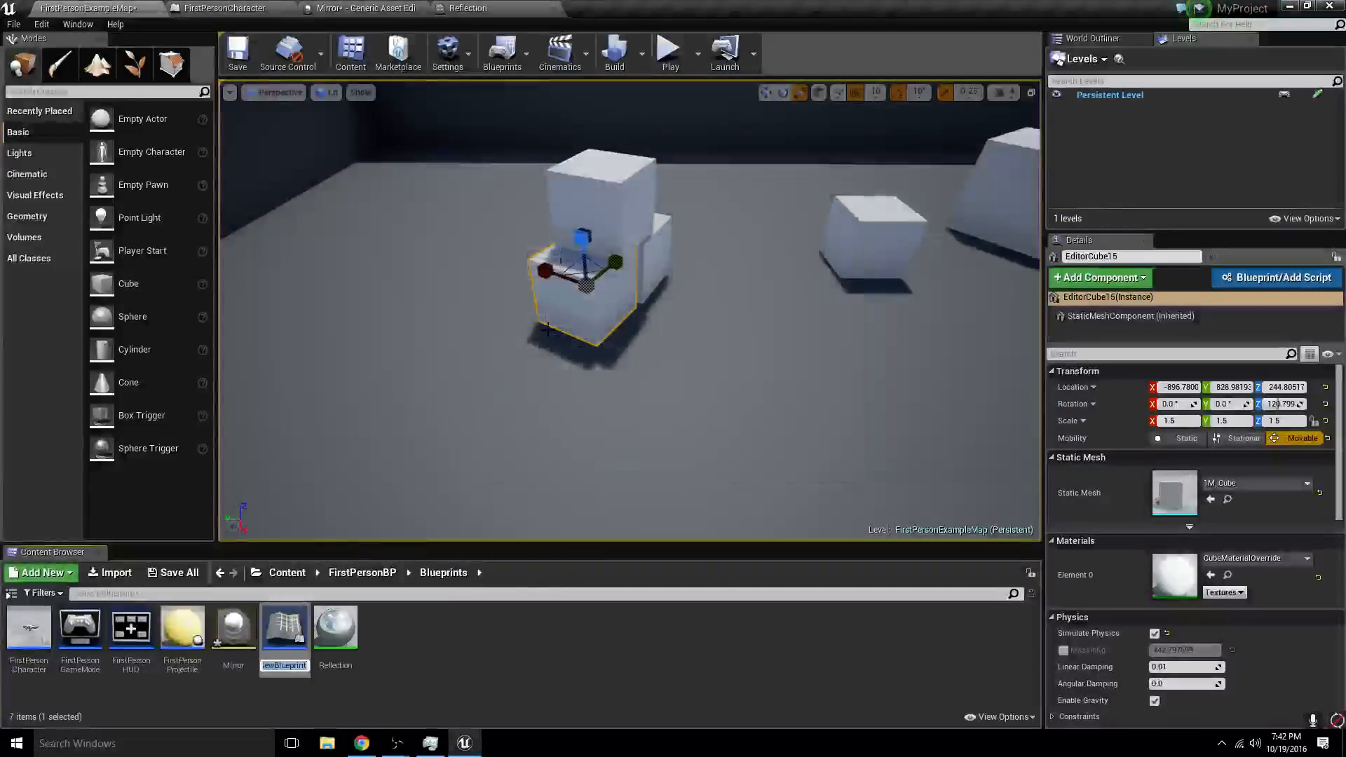
pyautogui.doubleClick(293, 632)
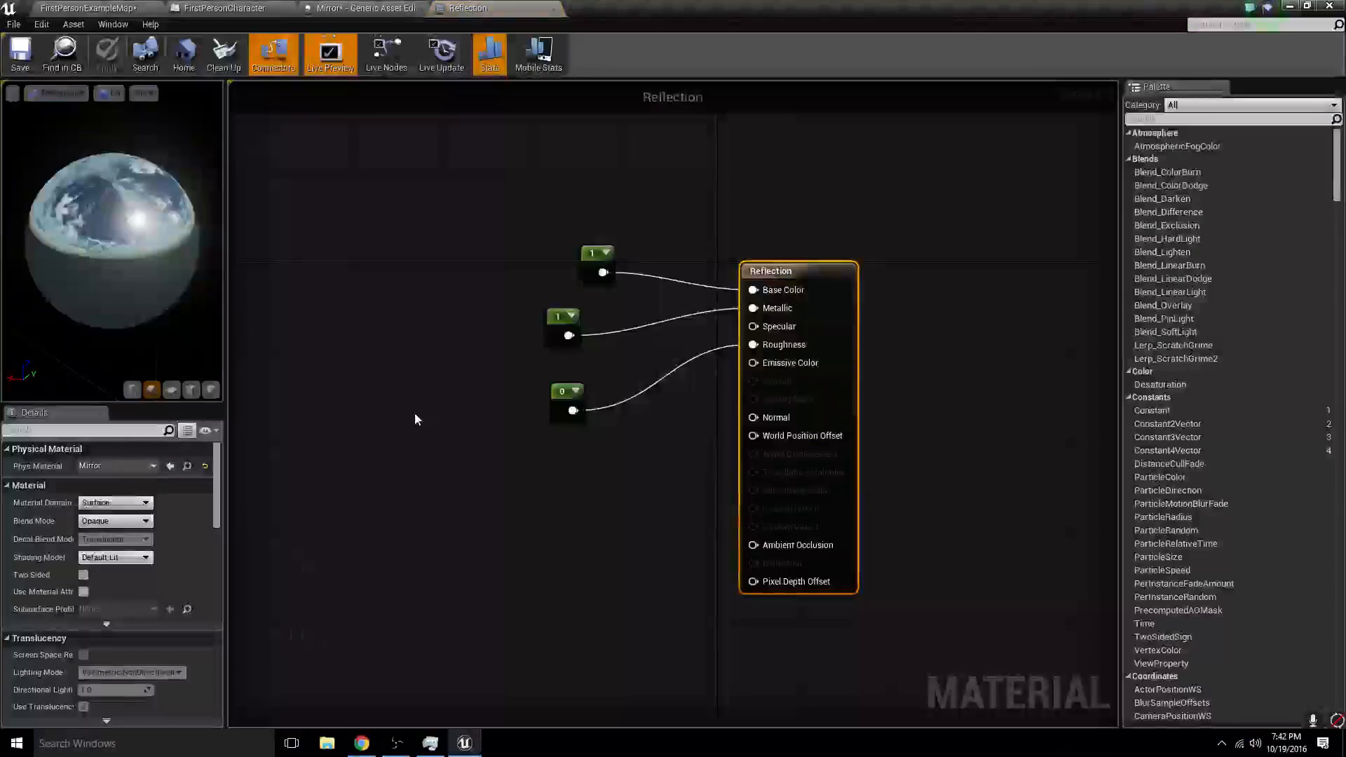
pyautogui.click(350, 7)
pyautogui.click(238, 7)
pyautogui.click(105, 8)
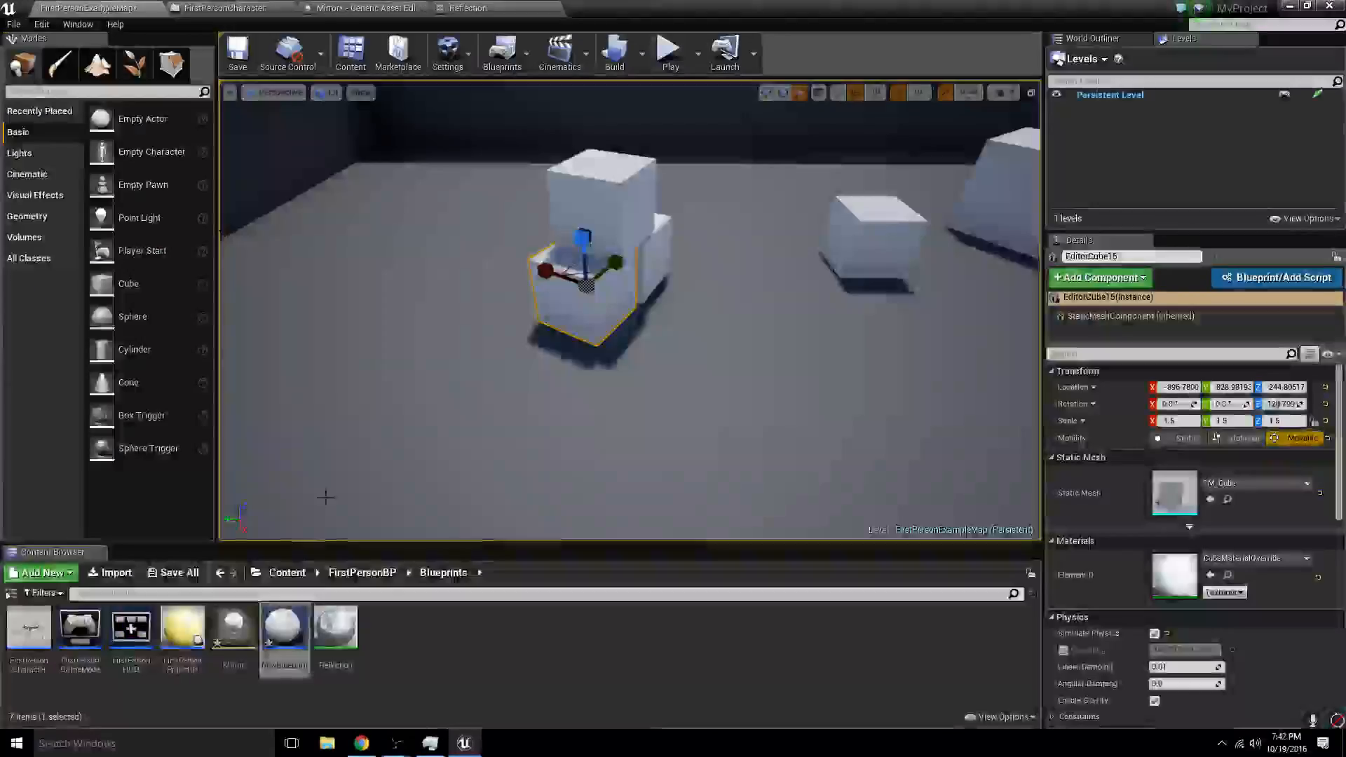
pyautogui.doubleClick(283, 630)
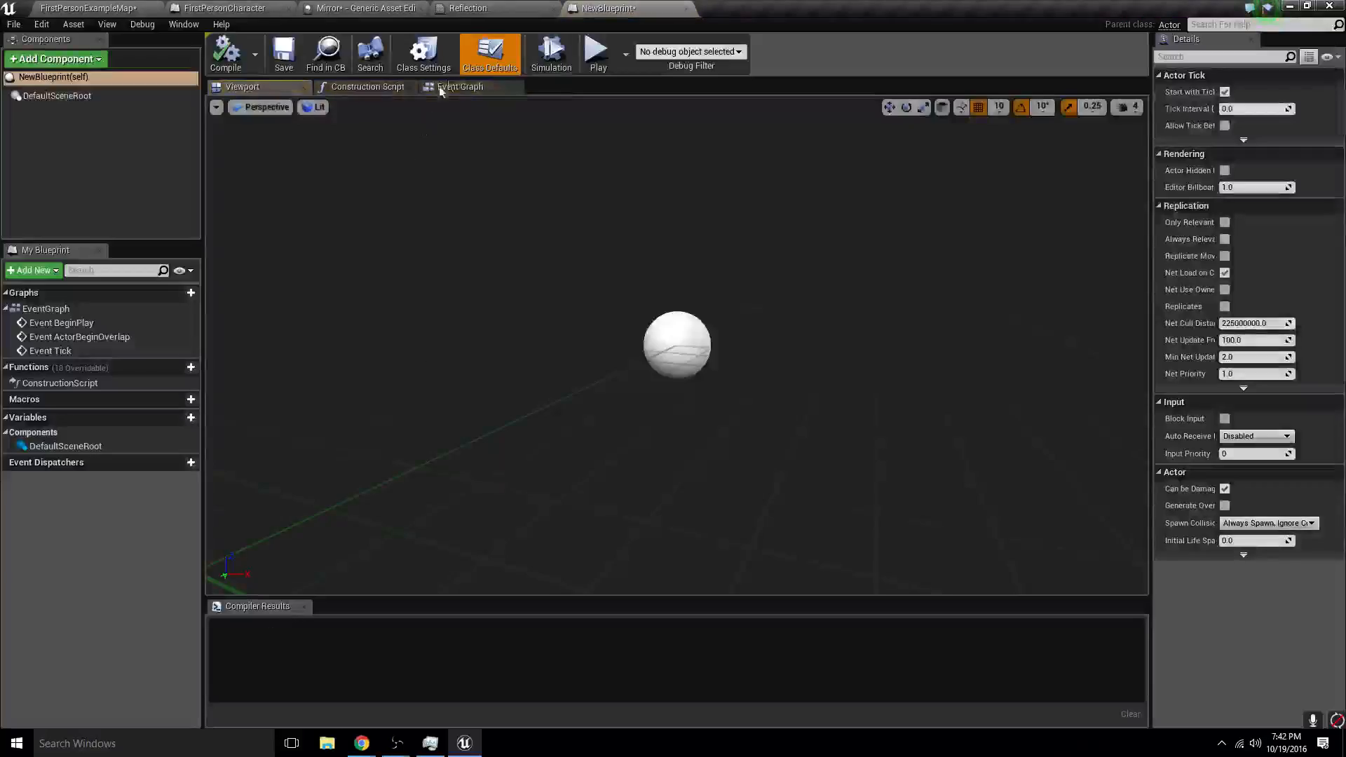
pyautogui.click(457, 86)
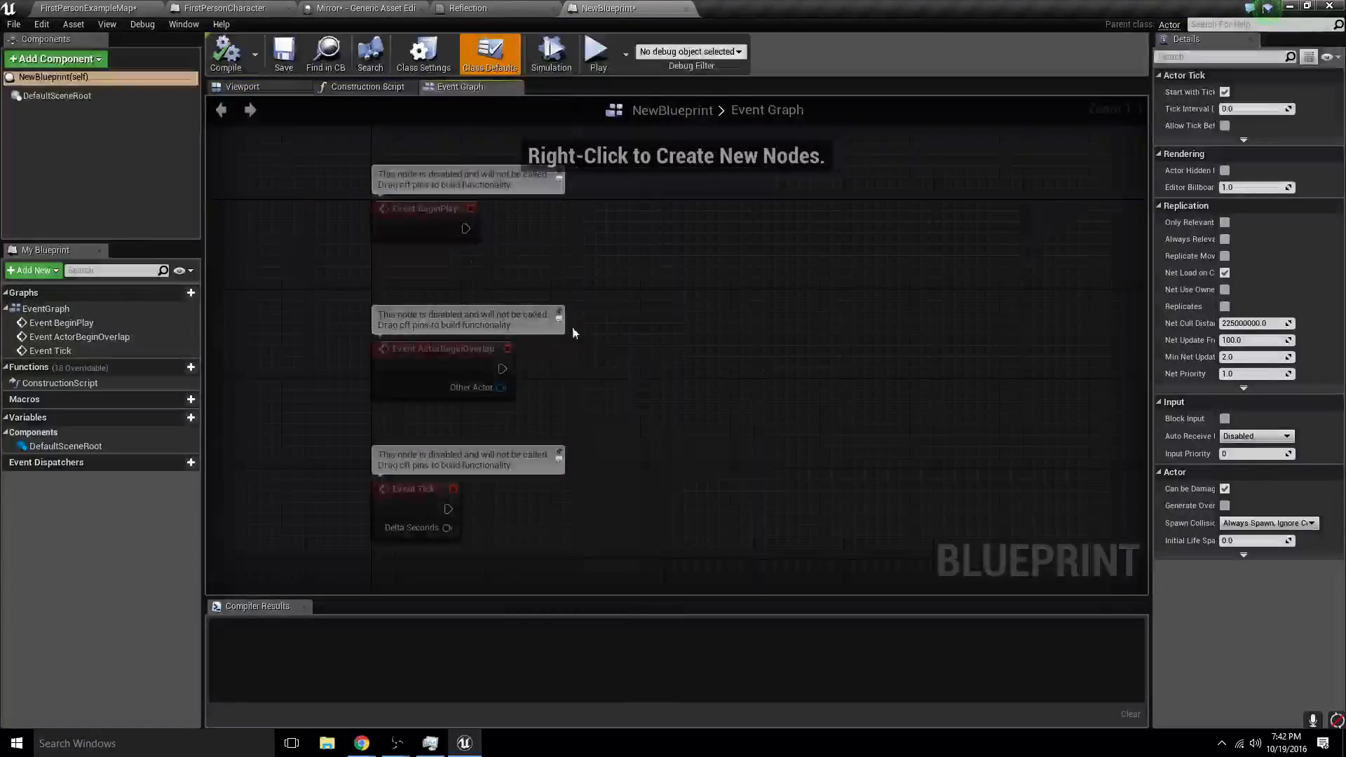
pyautogui.rightClick(632, 368)
pyautogui.write('hit')
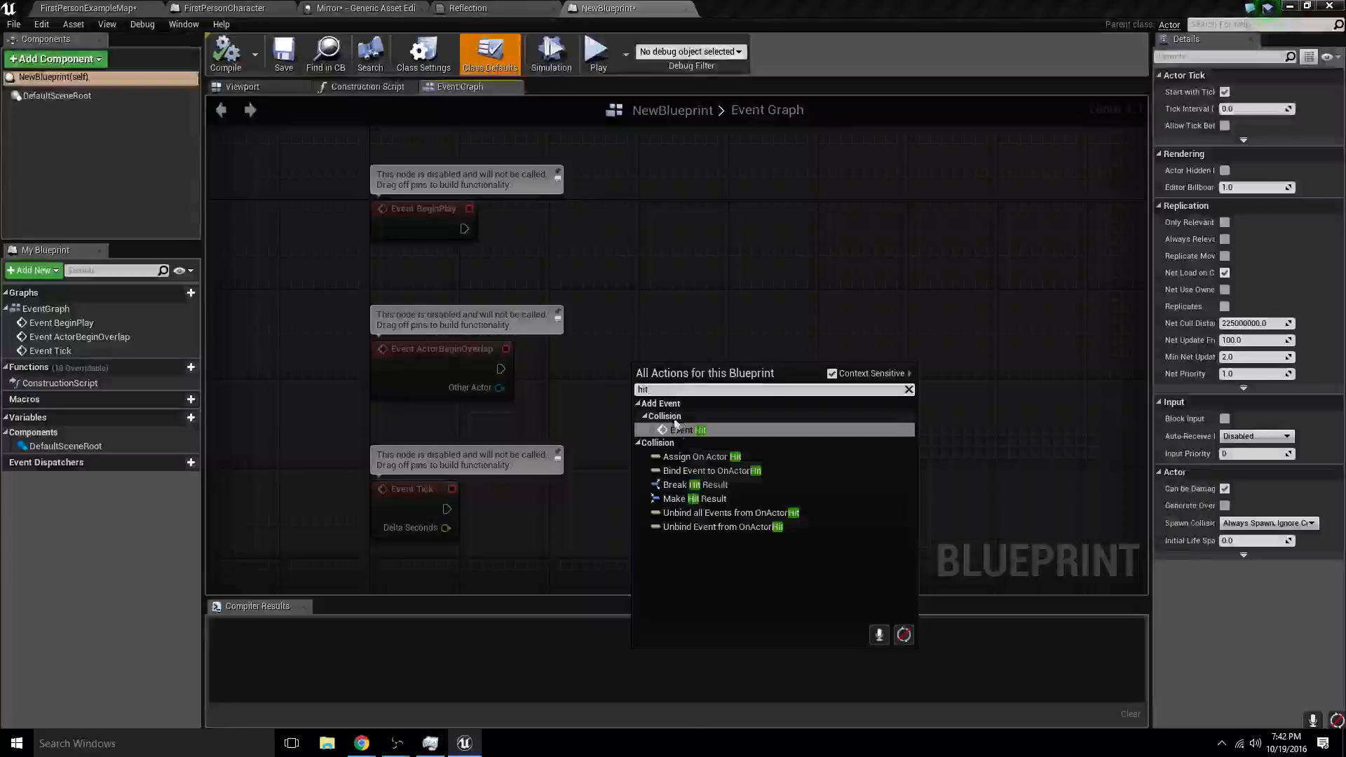
pyautogui.hotkey('ctrl', 'a')
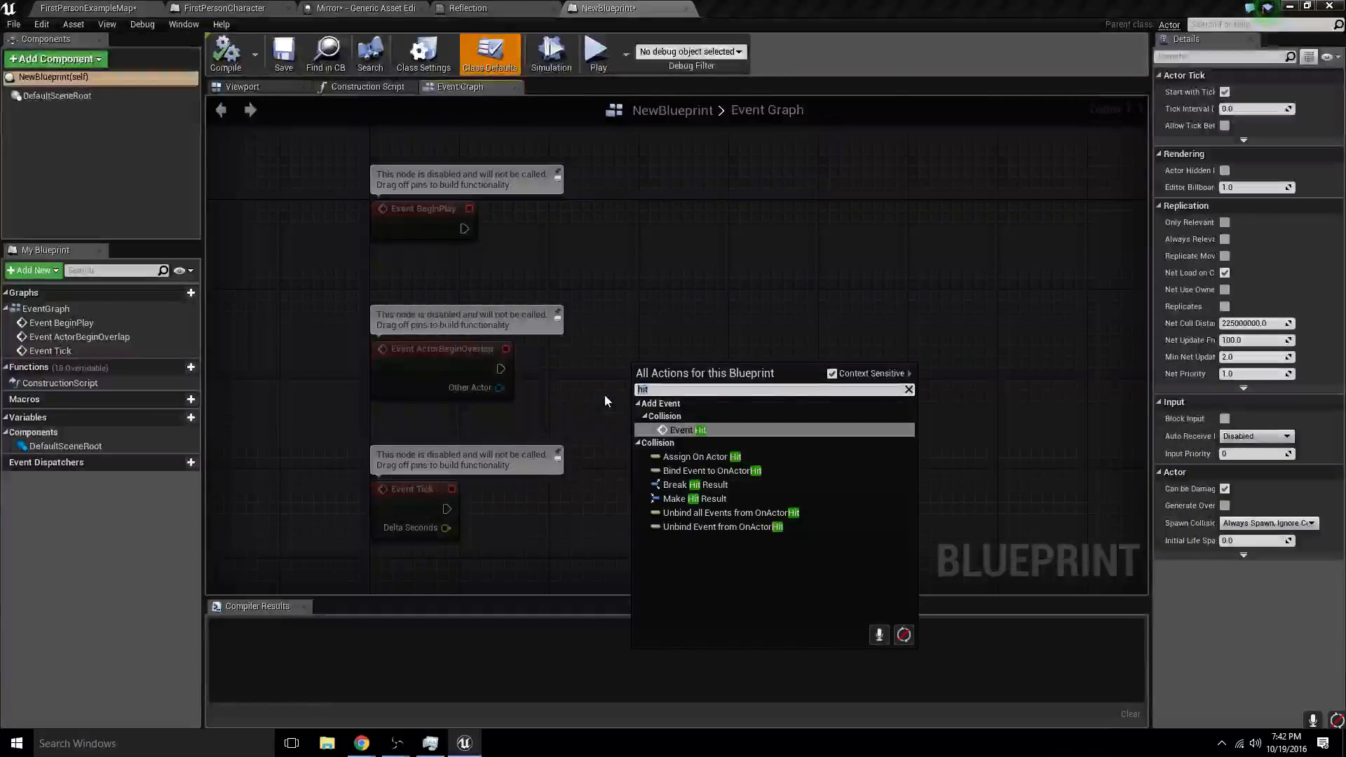
pyautogui.write('custom eve')
pyautogui.press('Up')
pyautogui.press('Return')
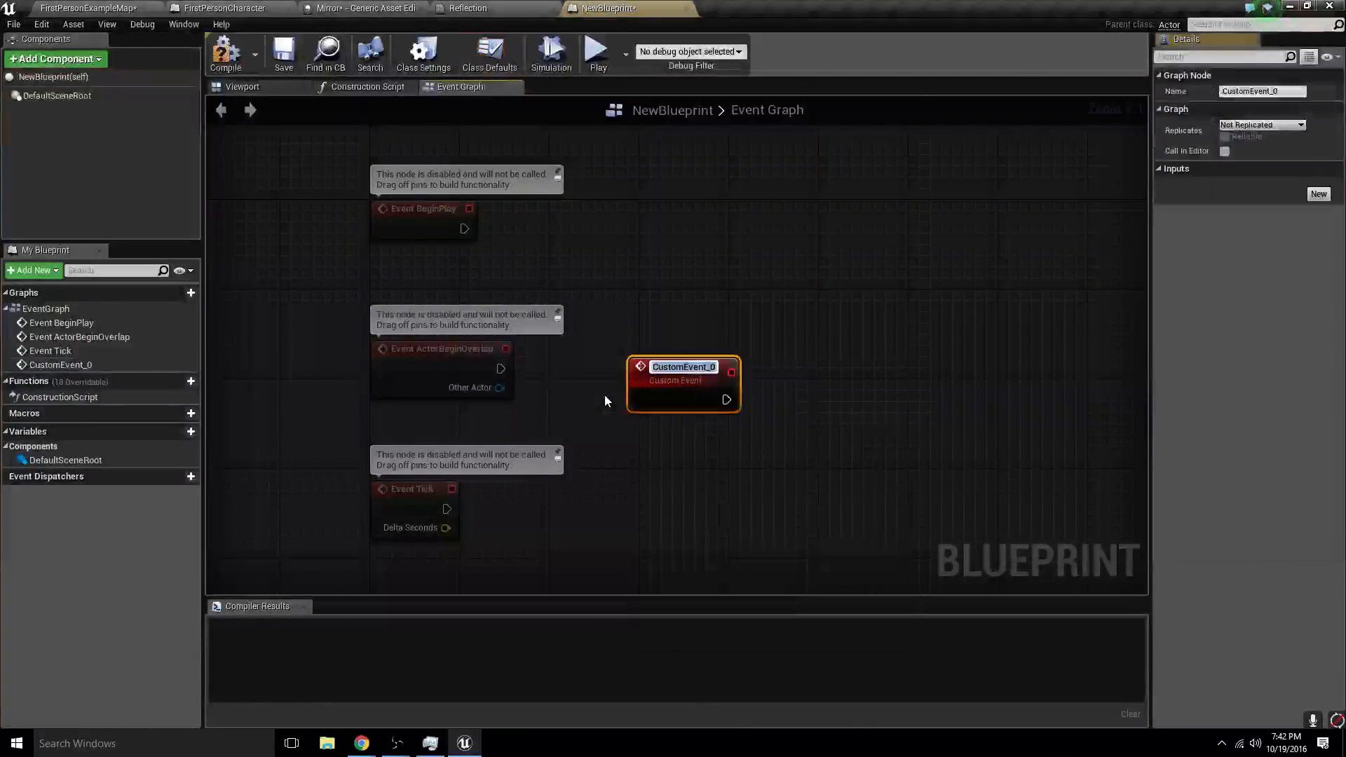
pyautogui.press('Return')
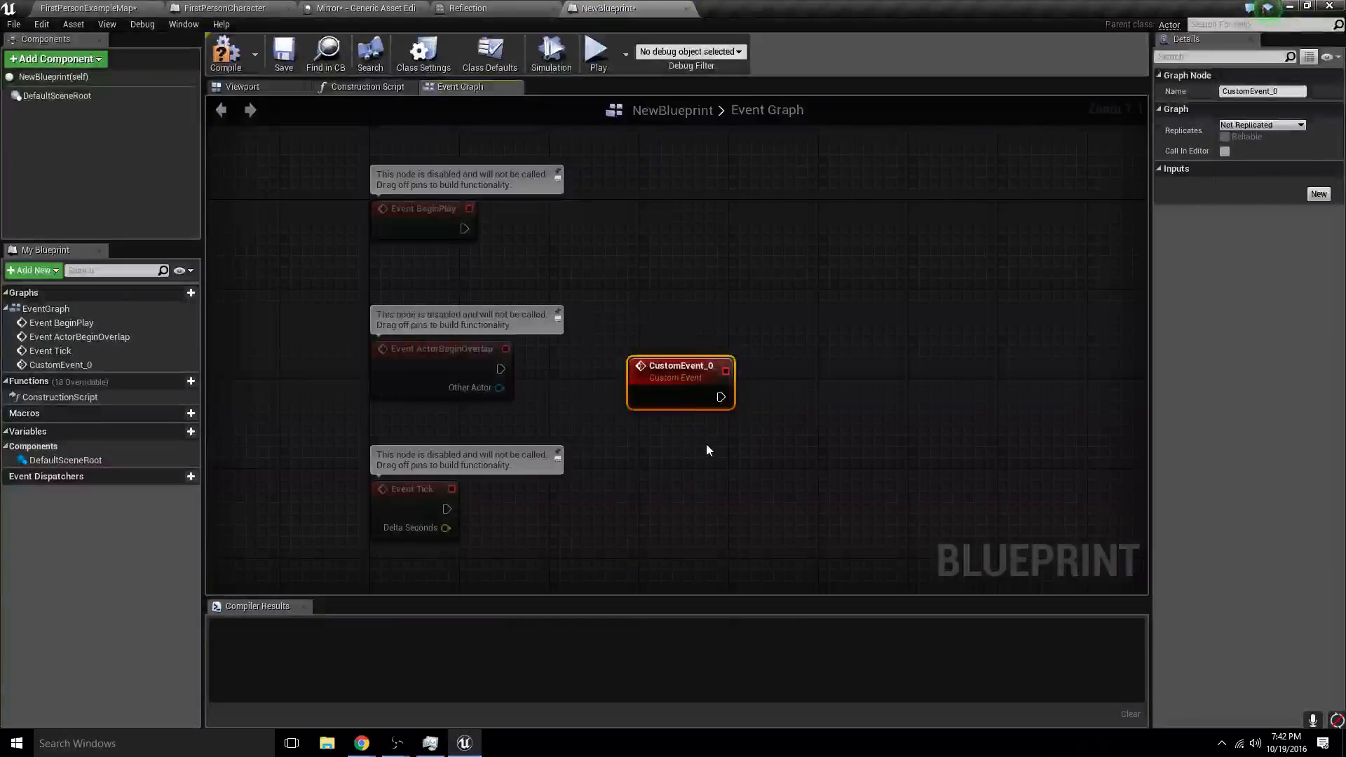
pyautogui.press('Delete')
# - Add an Event AnyDamage node to the Event Graph of NewBlueprint
pyautogui.rightClick(705, 406)
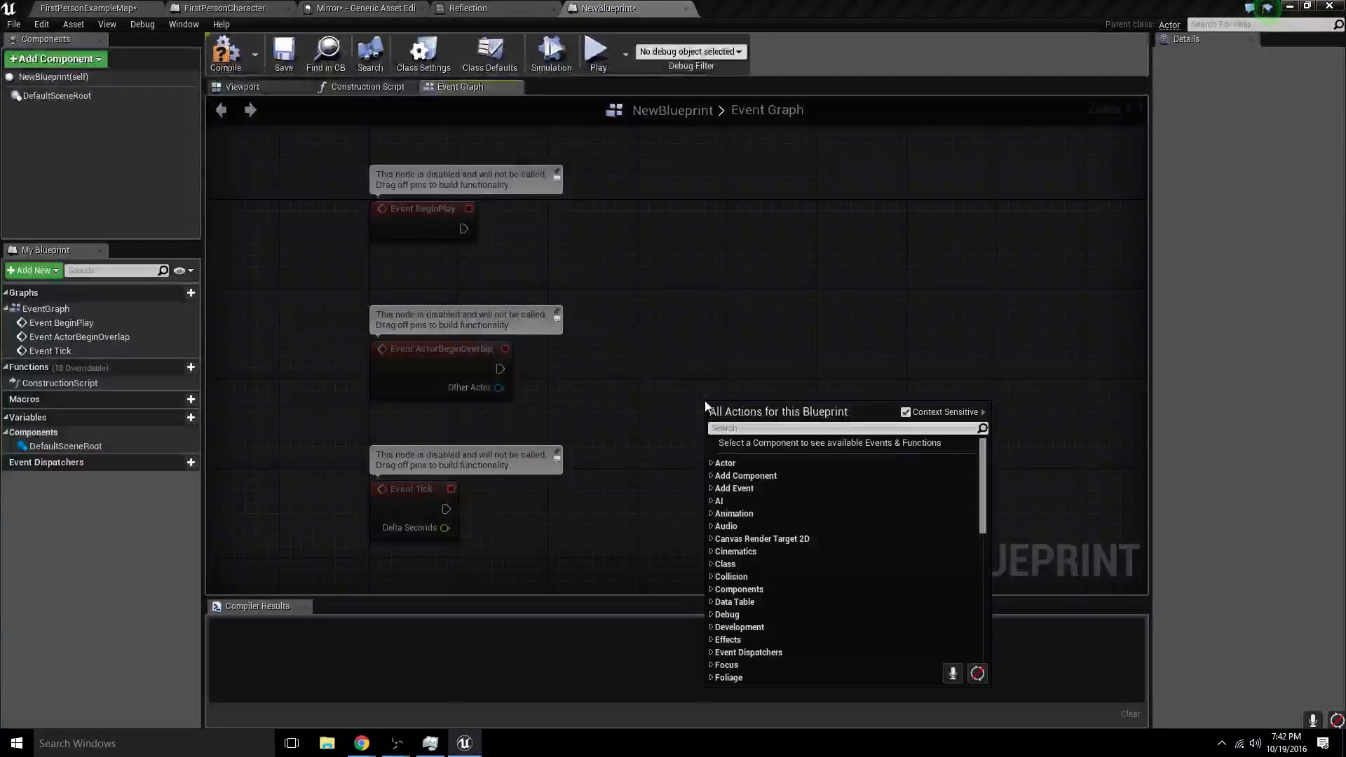
pyautogui.write('damage')
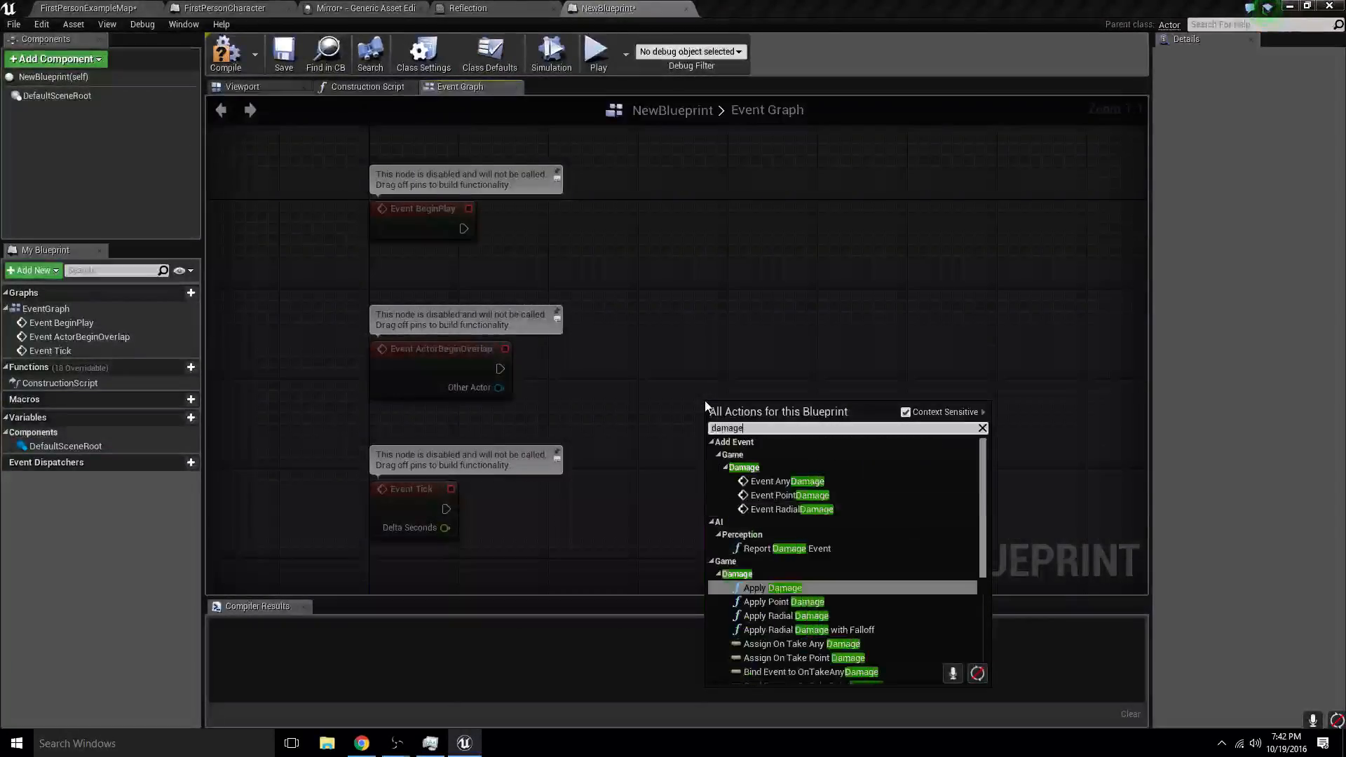
pyautogui.press('Up')
pyautogui.press('Up')
pyautogui.press('Up')
pyautogui.press('Up')
pyautogui.press('Return')
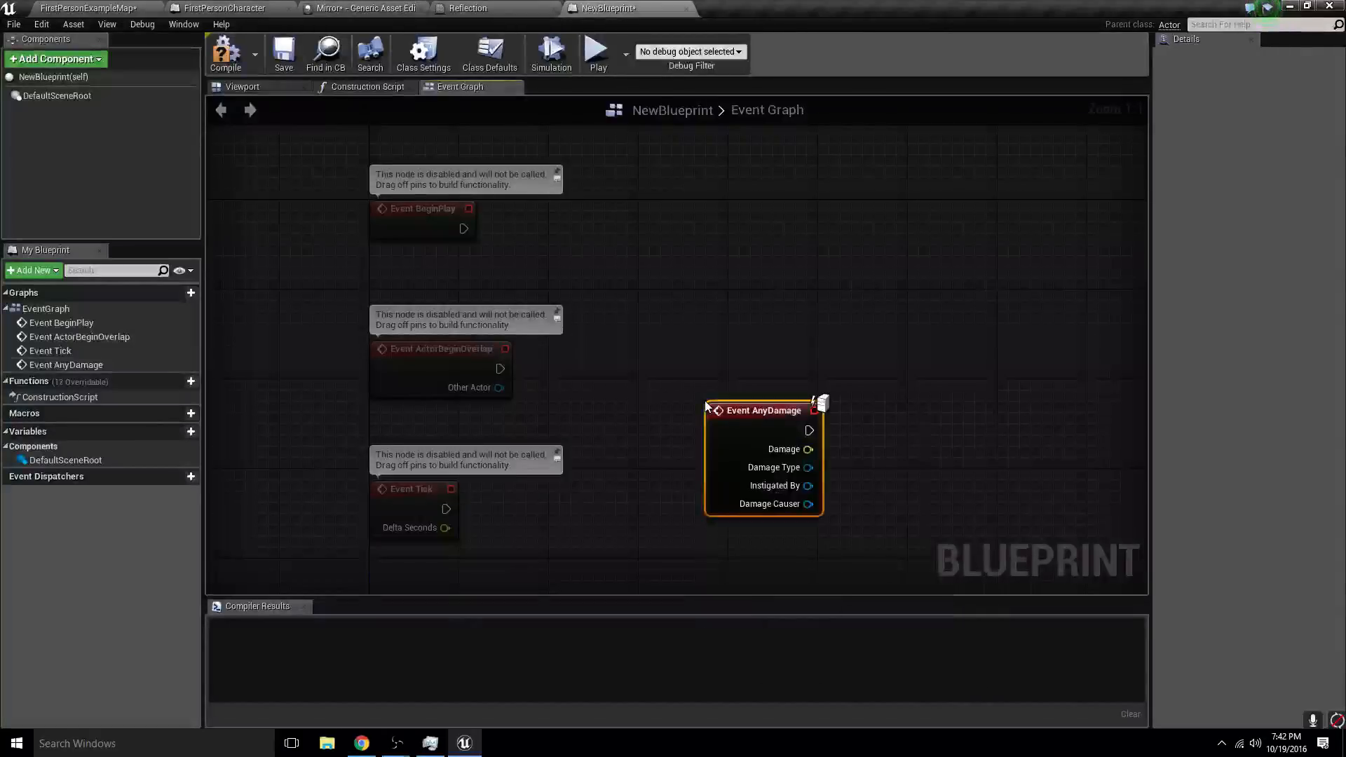
# - Add a Print String node wired to the execution output of Event AnyDamage
pyautogui.moveTo(961, 348); pyautogui.dragTo(722, 326, button='right')
pyautogui.moveTo(567, 414); pyautogui.dragTo(746, 400)
pyautogui.write('print string')
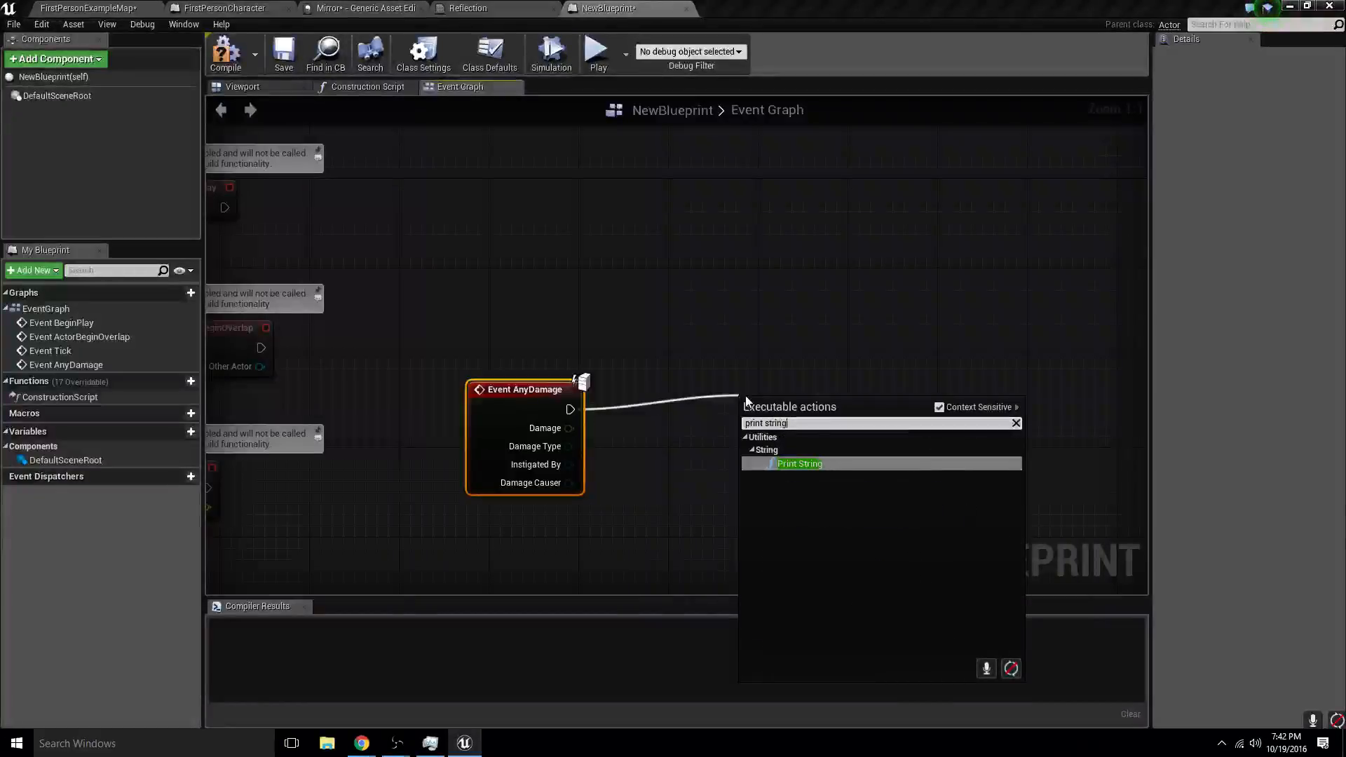
pyautogui.press('Return')
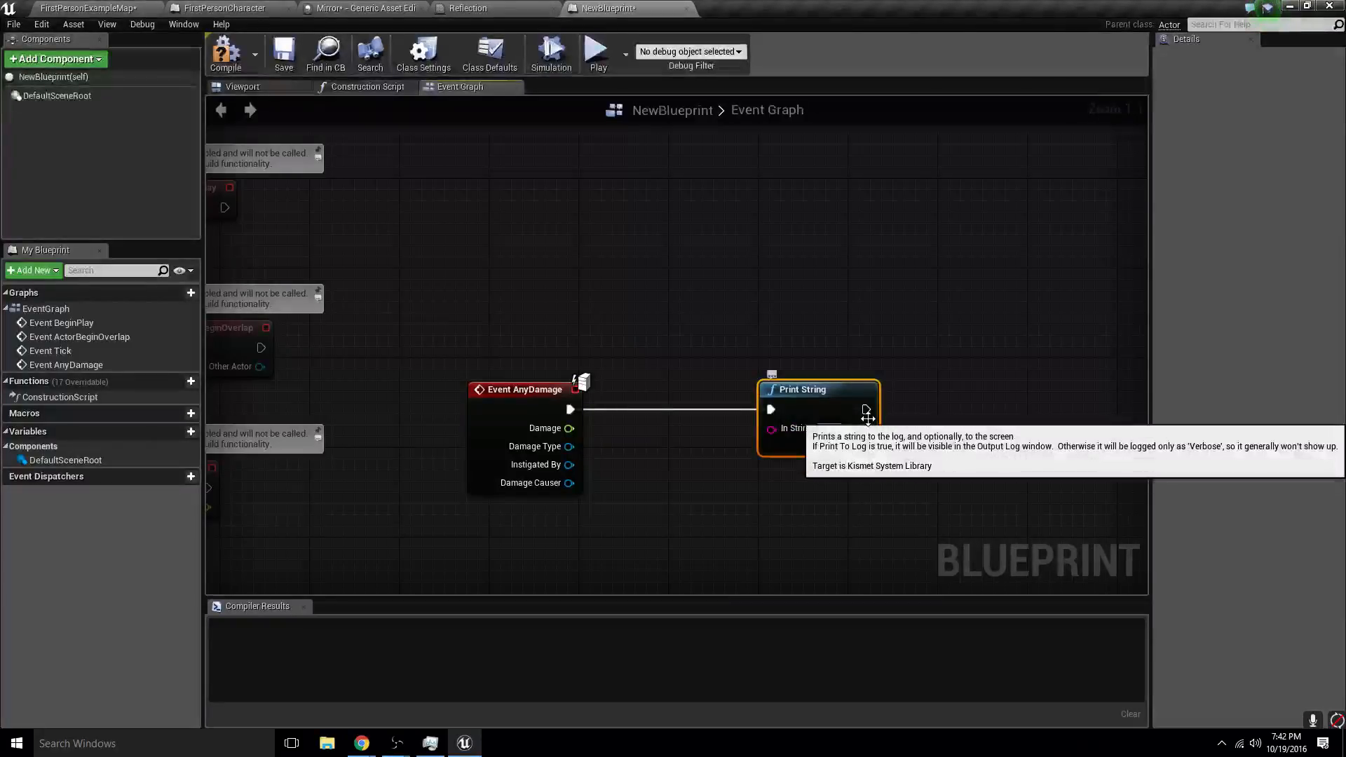
# - Set the Print String text to "You Win" and add a Sphere component to NewBlueprint
pyautogui.write('You Win')
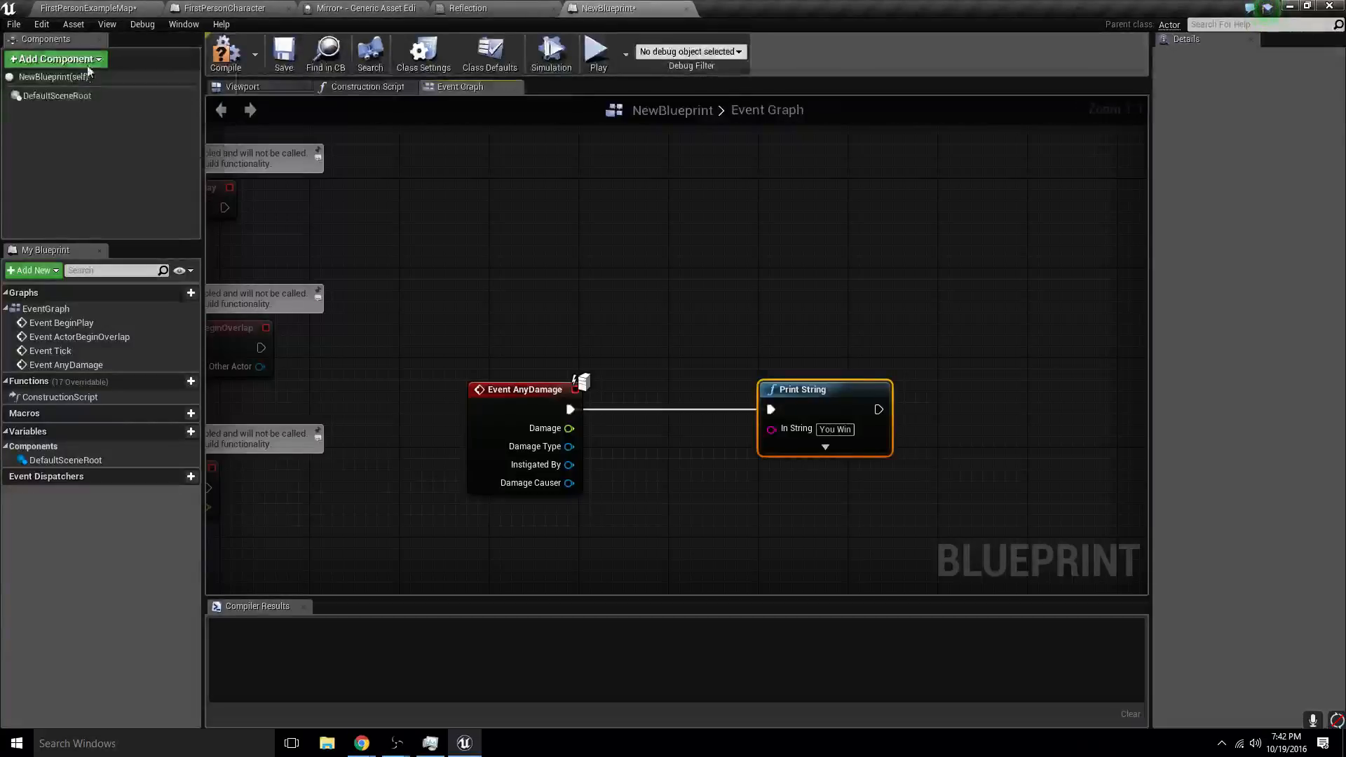
pyautogui.click(56, 59)
pyautogui.scroll(-5, 78, 227)
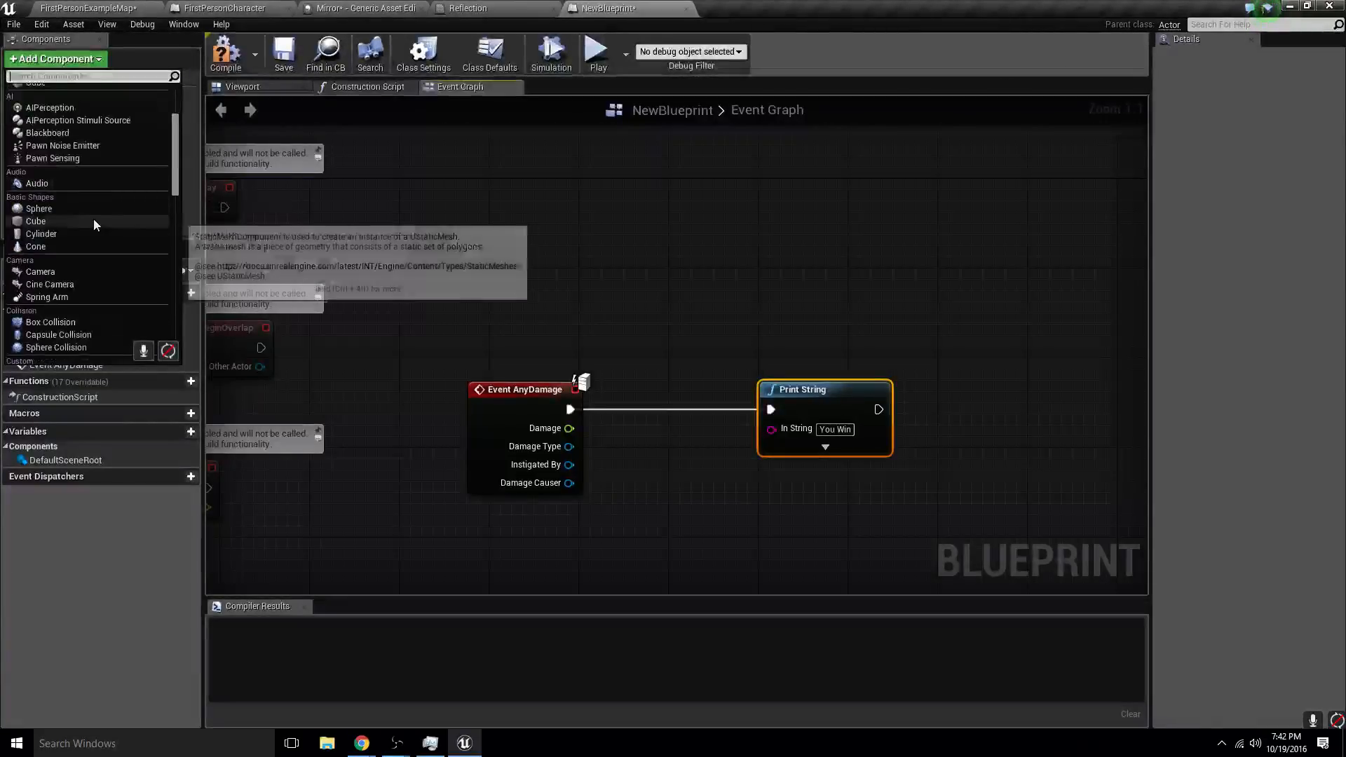
pyautogui.scroll(2, 56, 217)
pyautogui.scroll(-2, 50, 212)
pyautogui.click(48, 207)
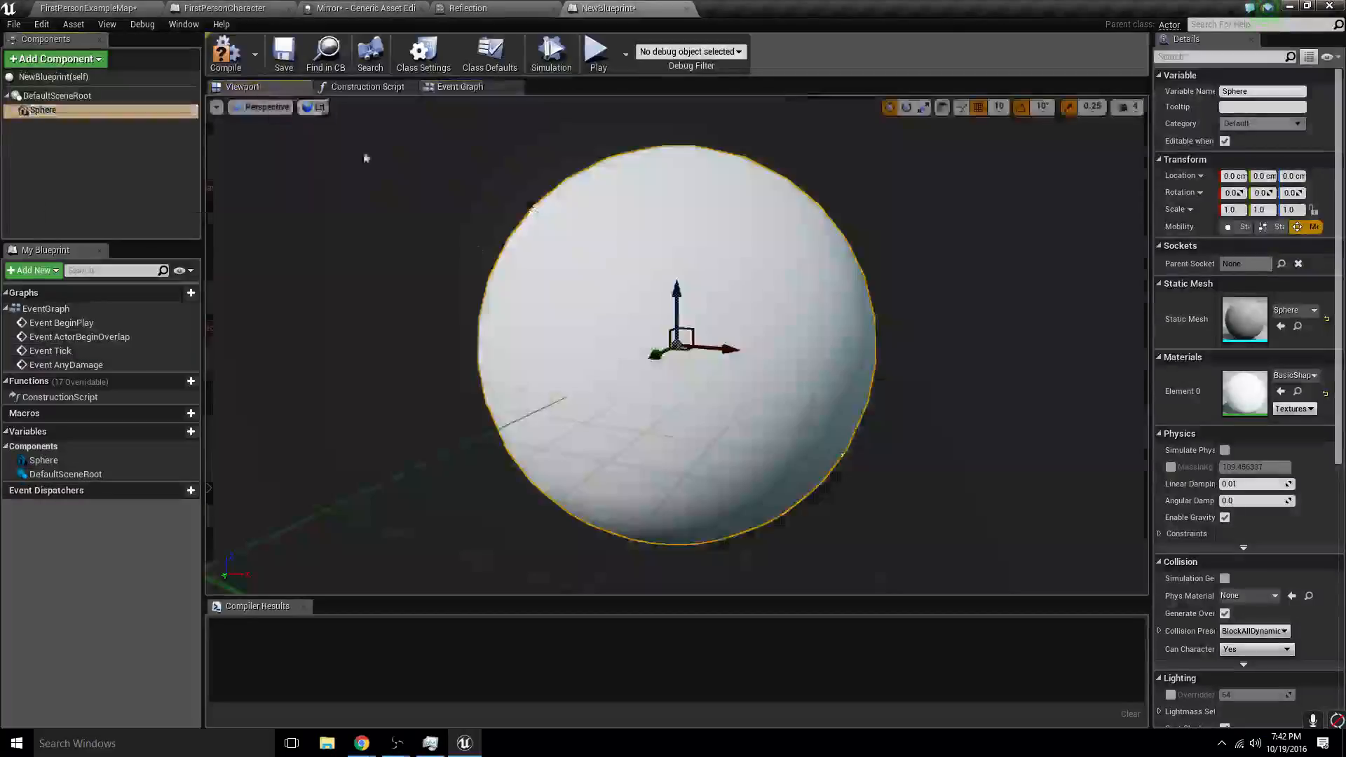
# - Scale the Sphere component uniformly to about 4.02 in the NewBlueprint viewport
pyautogui.moveTo(366, 158); pyautogui.dragTo(245, 144, button='right')
pyautogui.moveTo(665, 332)
pyautogui.mouseDown()
pyautogui.moveTo(665, 382)
pyautogui.moveTo(602, 399)
pyautogui.moveTo(701, 337)
pyautogui.moveTo(673, 357)
pyautogui.mouseUp()
pyautogui.press('e')
pyautogui.moveTo(618, 376); pyautogui.dragTo(690, 371, button='right')
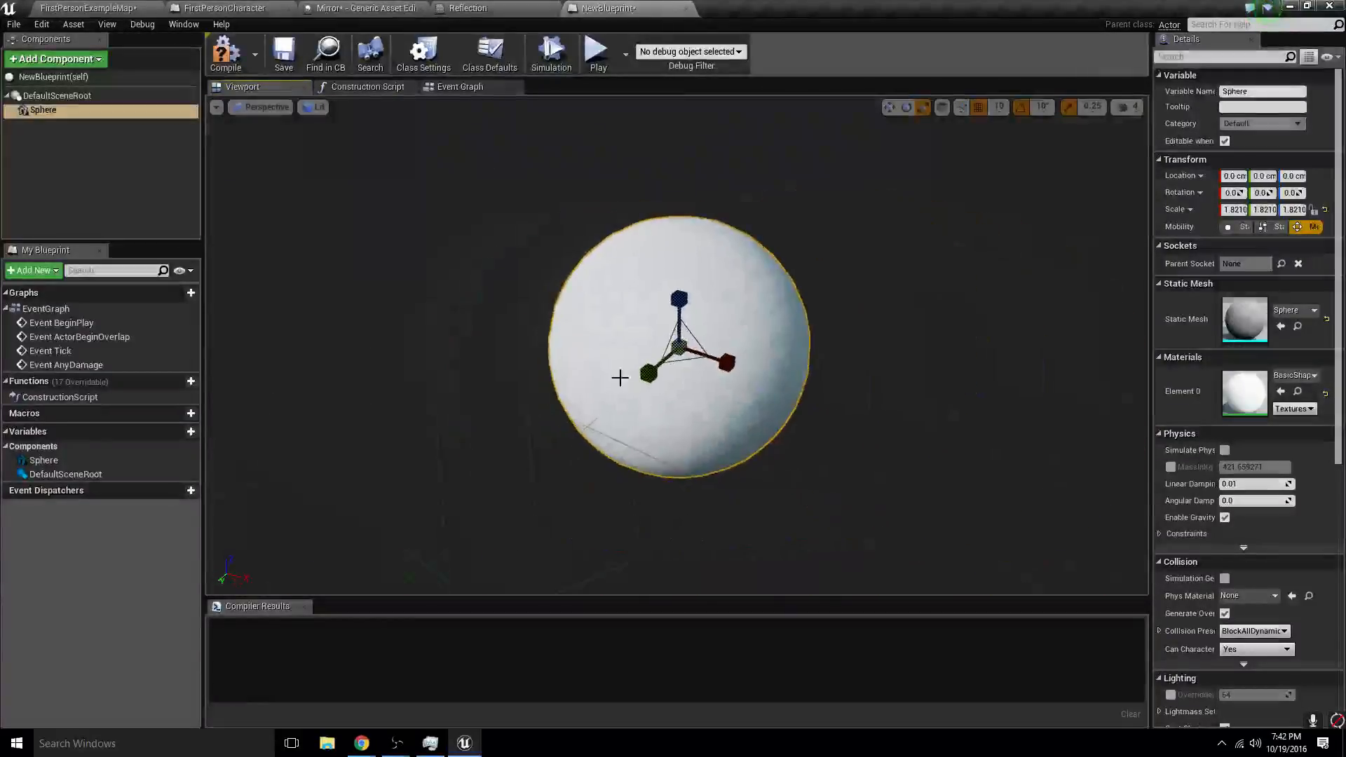
pyautogui.moveTo(680, 348); pyautogui.dragTo(736, 319)
pyautogui.moveTo(679, 349); pyautogui.dragTo(641, 348, button='right')
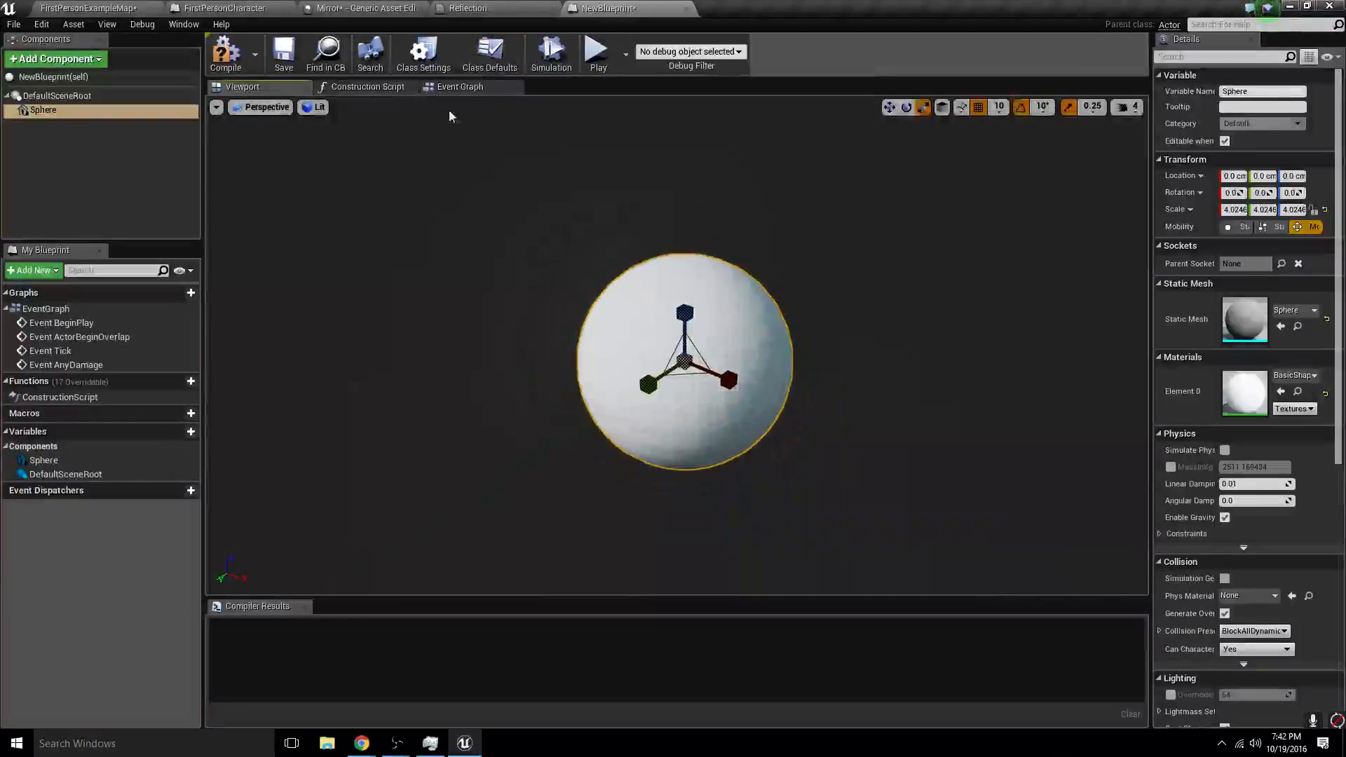
pyautogui.click(460, 87)
pyautogui.click(485, 404)
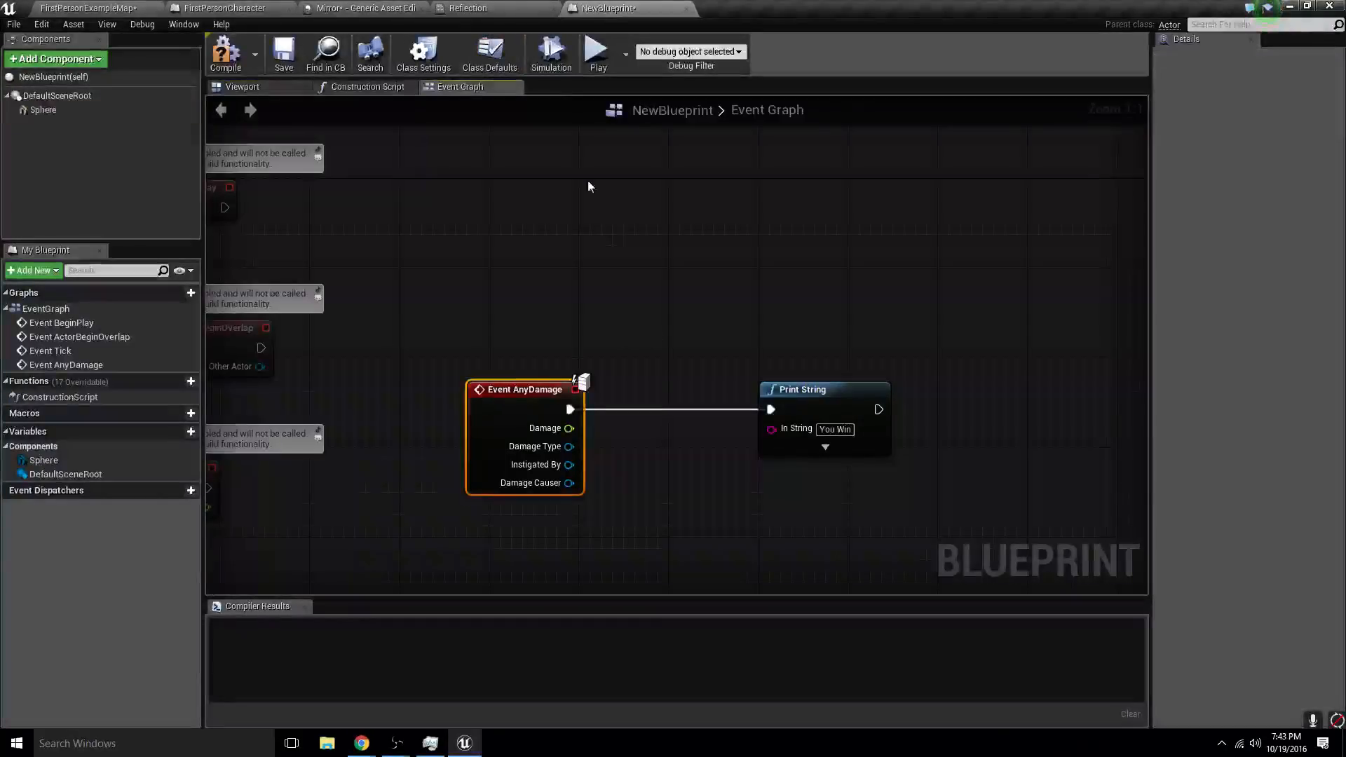
pyautogui.click(376, 88)
pyautogui.click(480, 11)
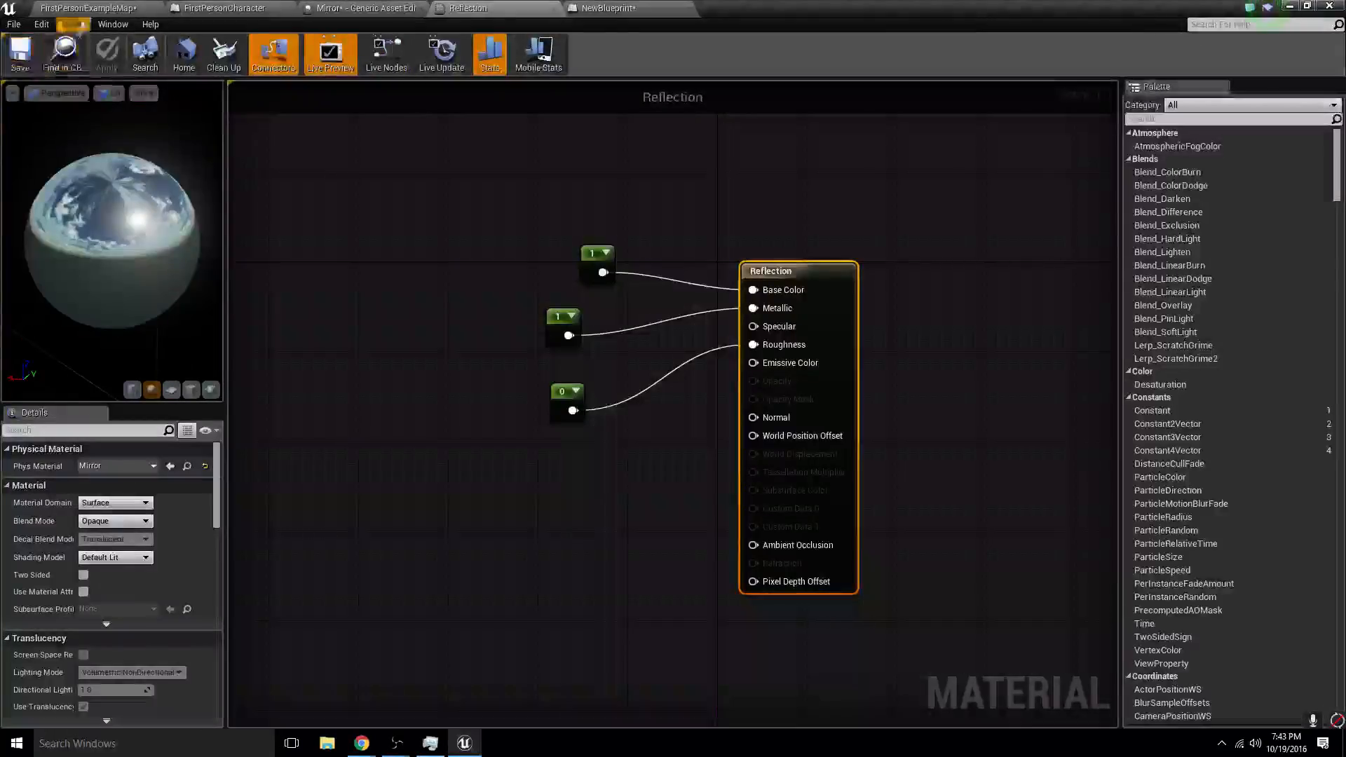
# - Return to FirstPersonExampleMap and delete the reflective mirror slabs from the level
pyautogui.click(89, 10)
pyautogui.moveTo(556, 208); pyautogui.dragTo(690, 387, button='right')
pyautogui.click(945, 442)
pyautogui.press('Escape')
pyautogui.click(478, 372)
pyautogui.press('Delete')
pyautogui.click(522, 293)
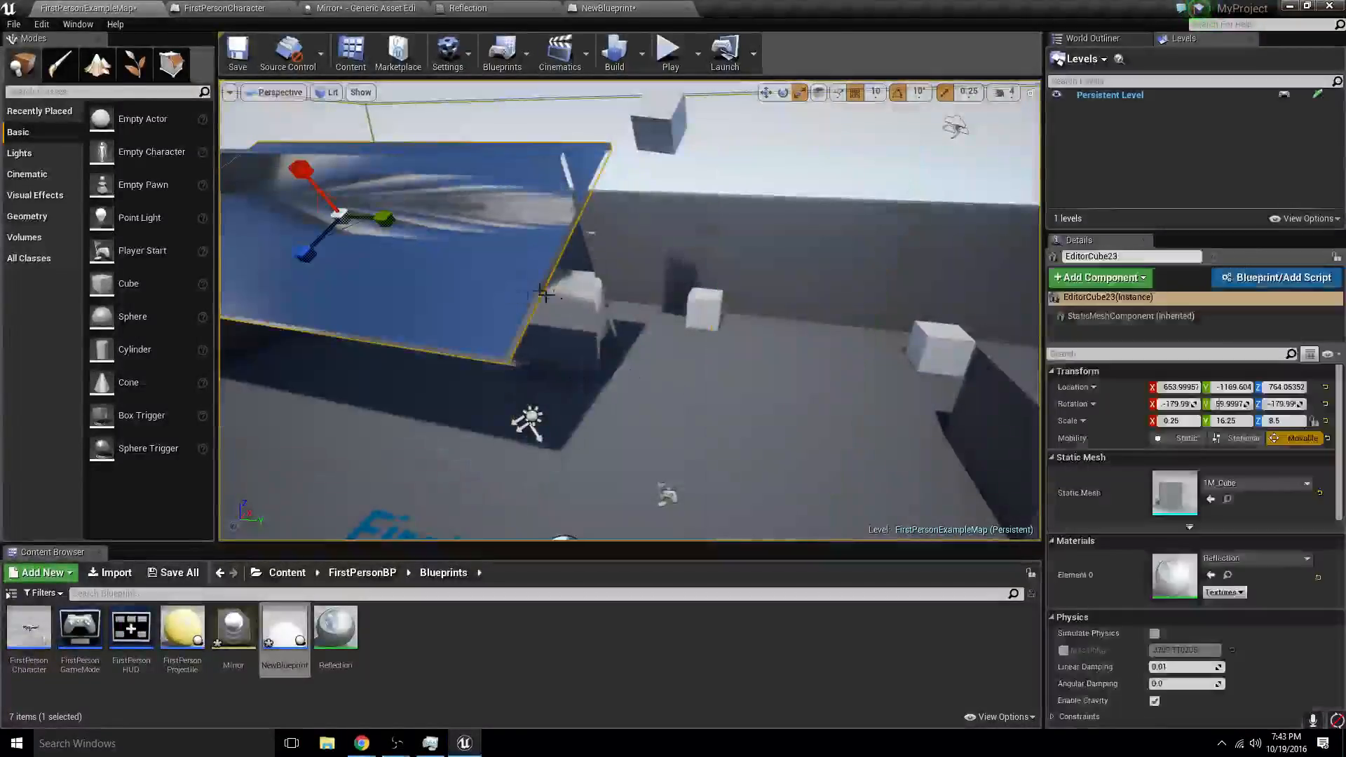
pyautogui.press('Delete')
pyautogui.click(549, 255)
pyautogui.press('Delete')
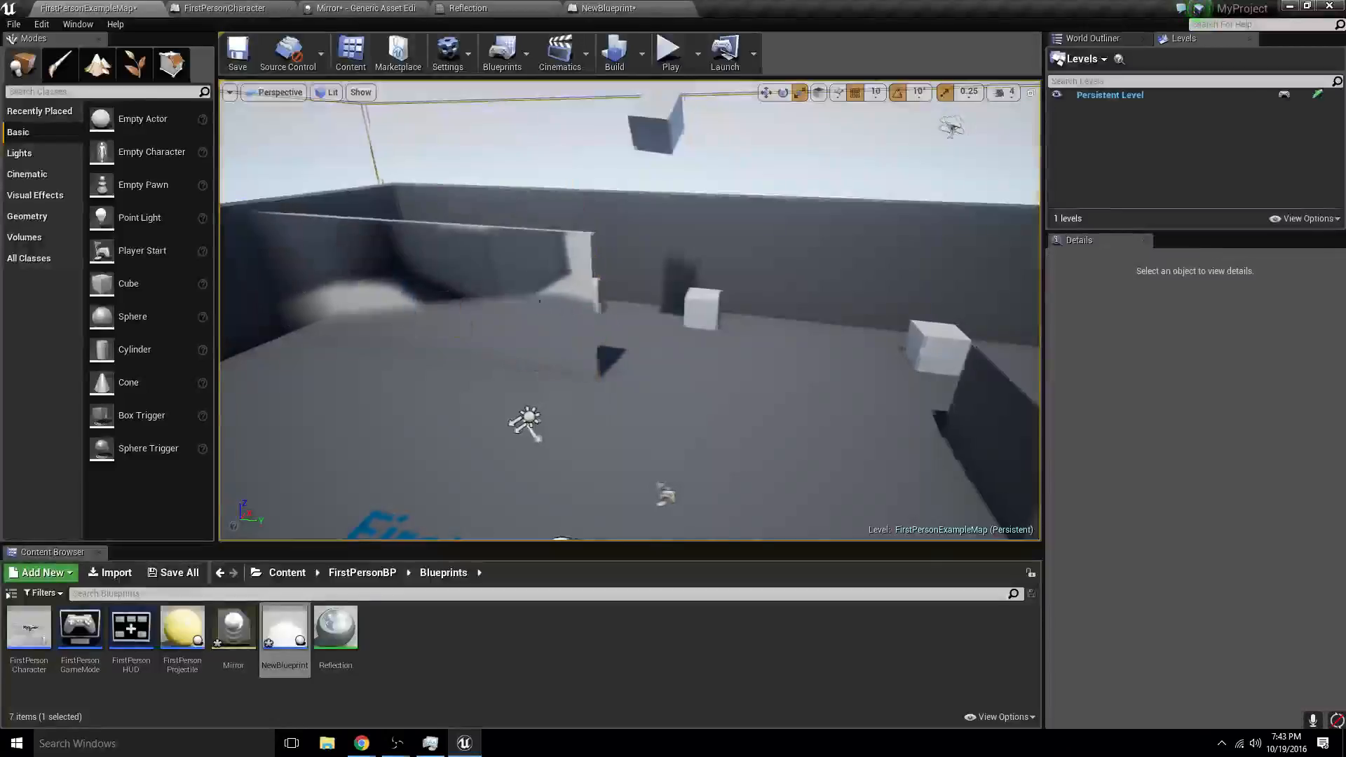
# - Rotate the large BigWall block to about -90° around the Z axis
pyautogui.moveTo(535, 310); pyautogui.dragTo(561, 302, button='right')
pyautogui.moveTo(792, 308); pyautogui.dragTo(724, 336, button='right')
pyautogui.click(607, 256)
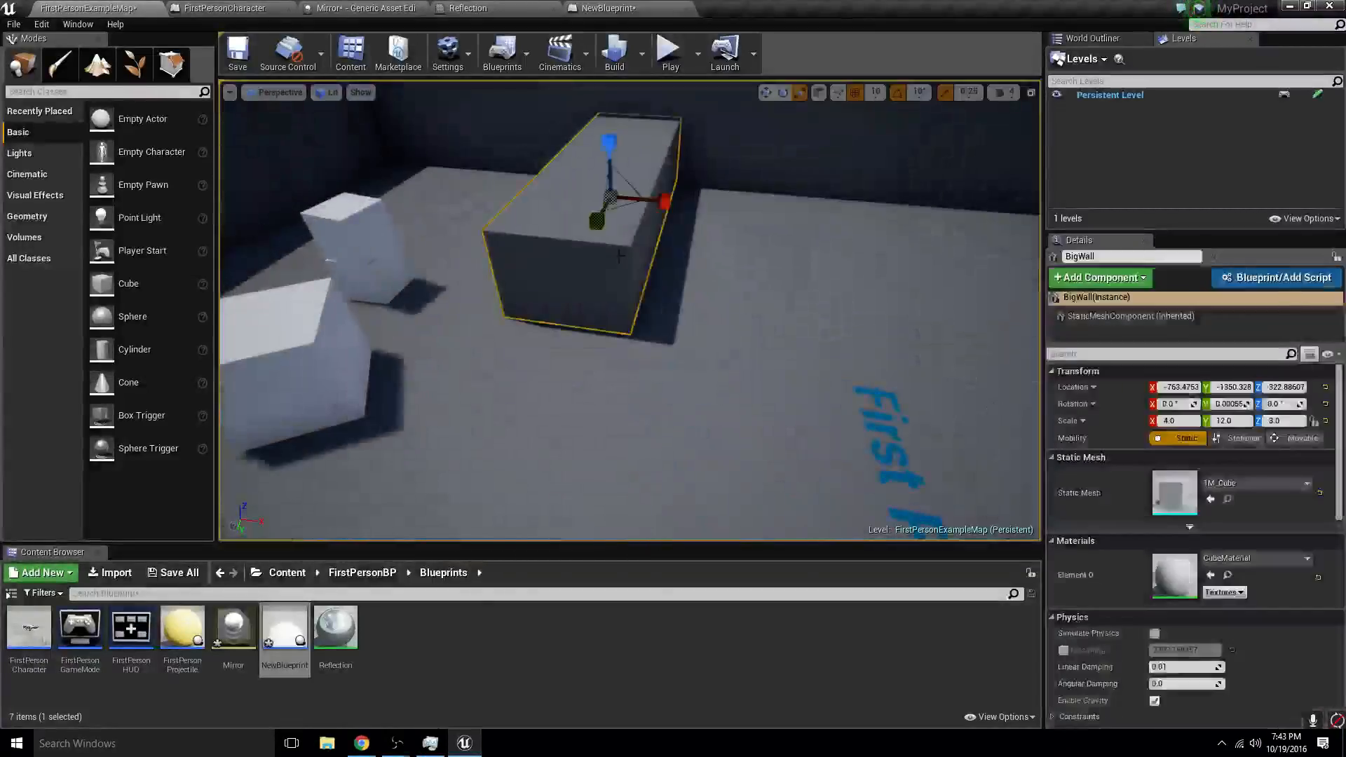
pyautogui.moveTo(607, 256); pyautogui.dragTo(676, 235, button='right')
pyautogui.press('f')
pyautogui.press('e')
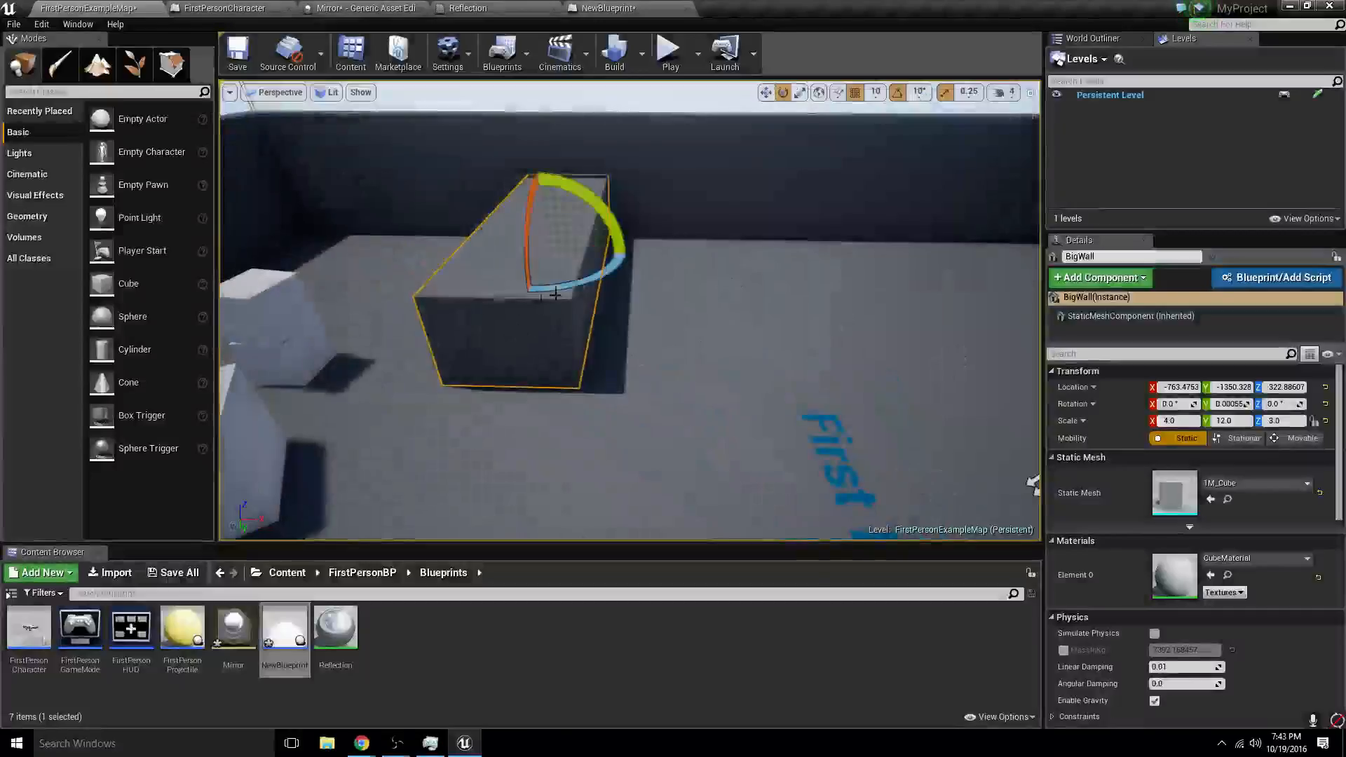
pyautogui.moveTo(569, 218); pyautogui.dragTo(1033, 483)
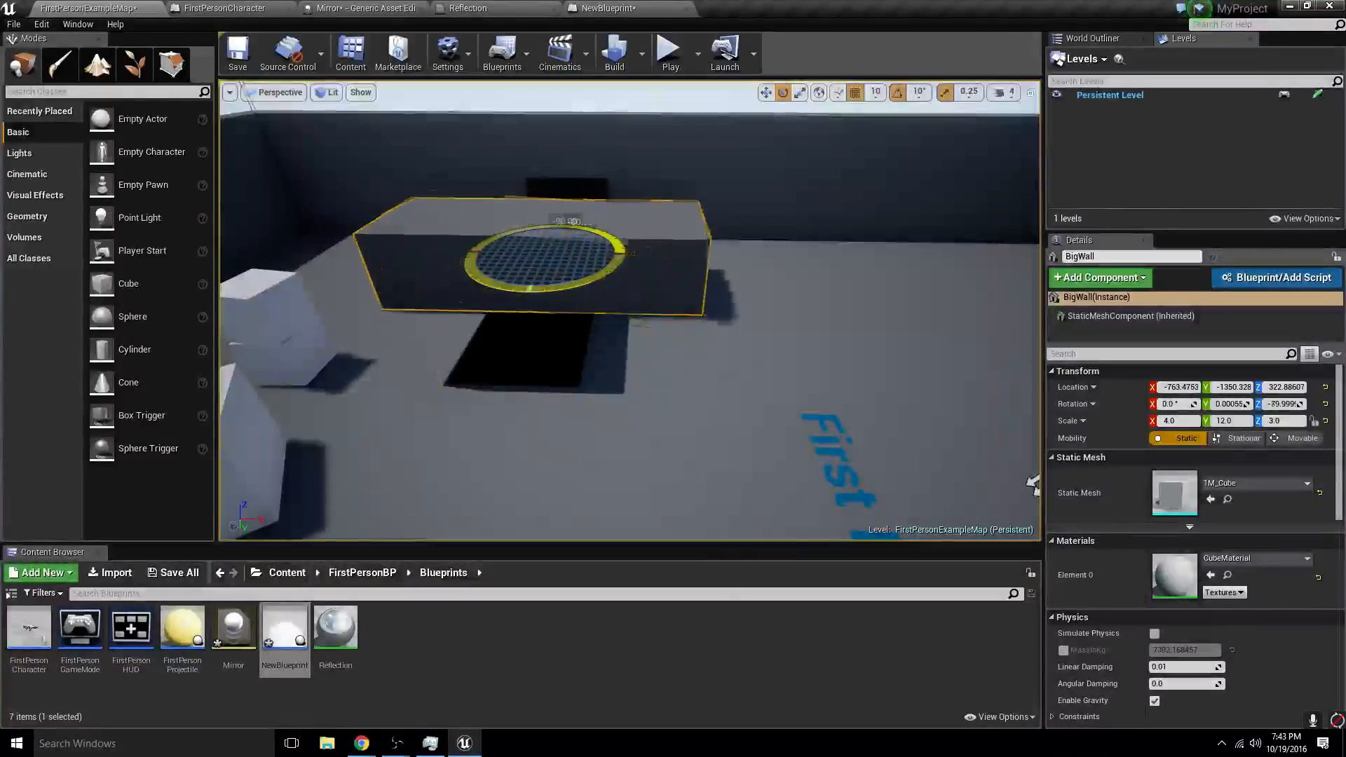
pyautogui.moveTo(548, 284); pyautogui.dragTo(541, 284)
# - Move BigWall to about X 766.5, Y -550.3, Z 72.9 and thin it to an X scale of 0.25
pyautogui.moveTo(546, 237); pyautogui.dragTo(604, 304)
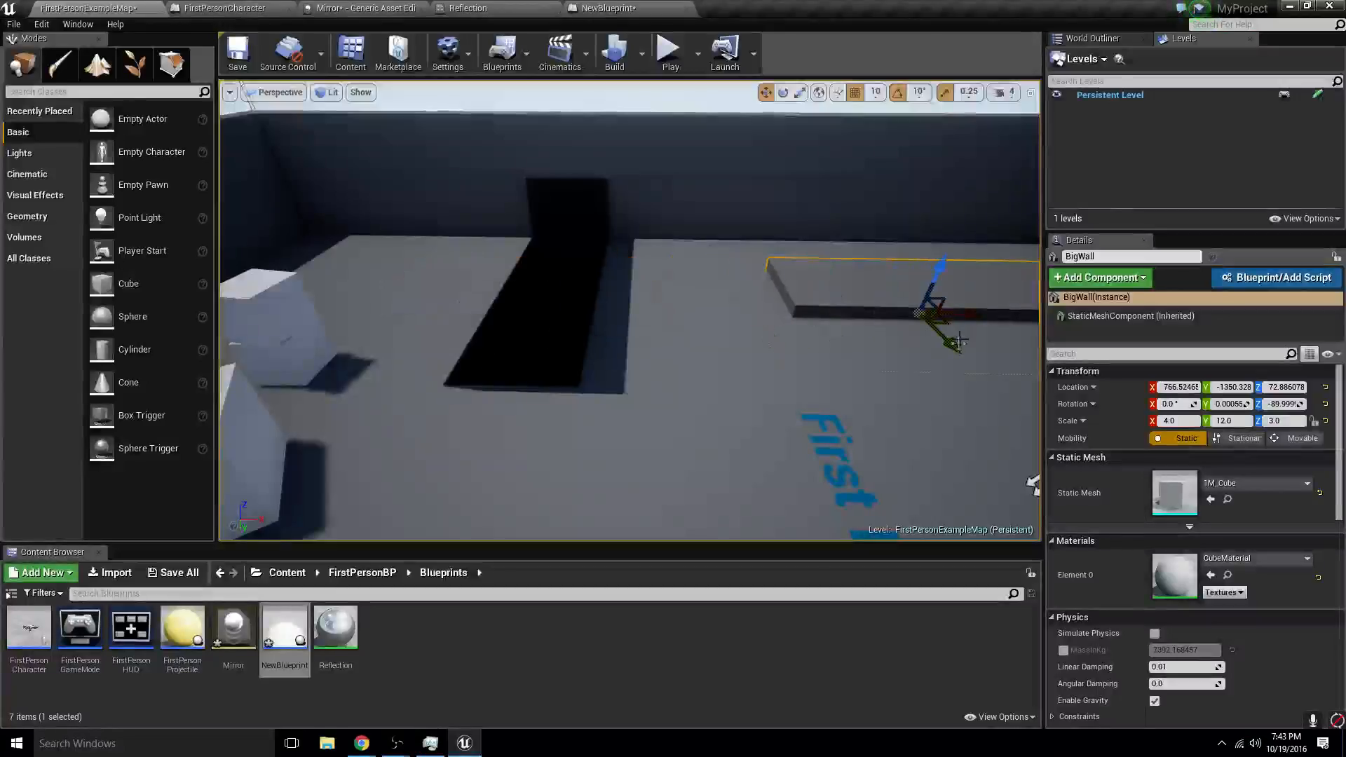
pyautogui.moveTo(958, 342); pyautogui.dragTo(941, 507)
pyautogui.press('f')
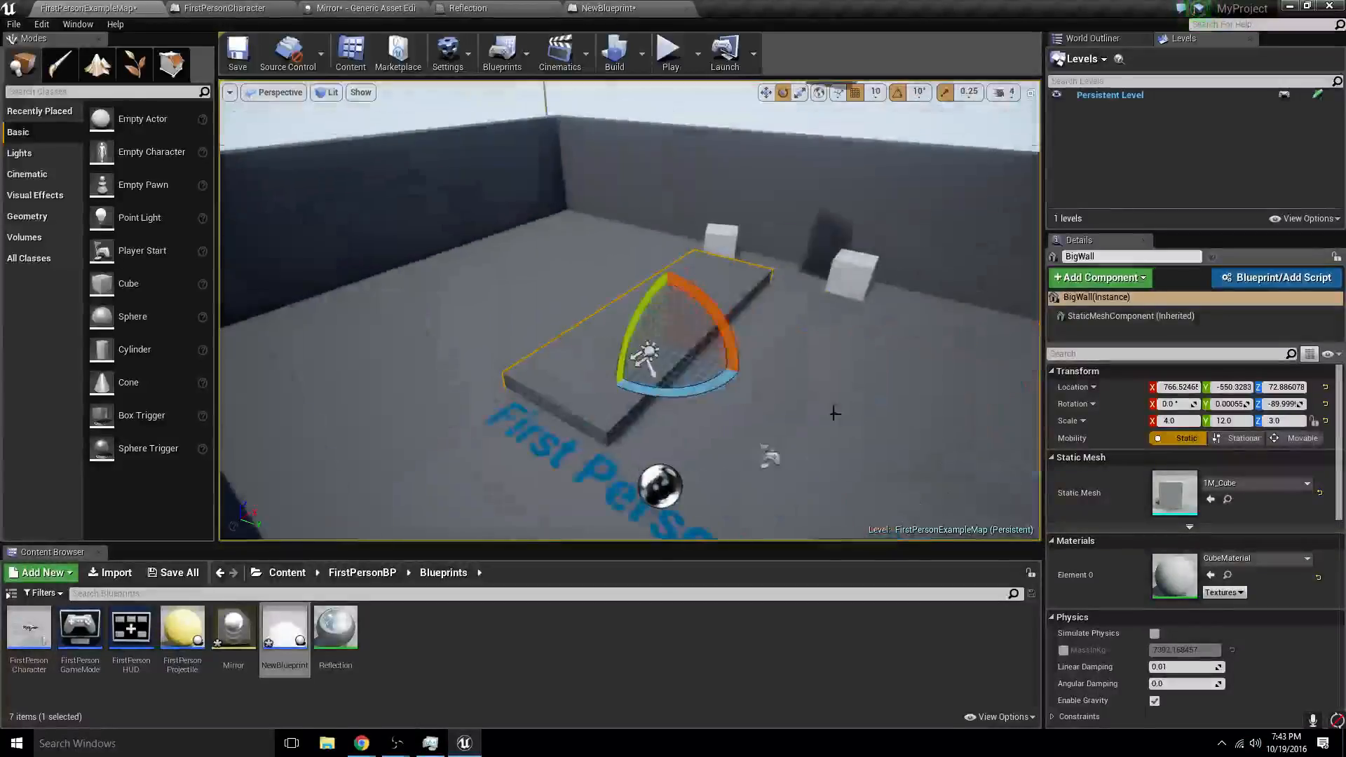
pyautogui.press('r')
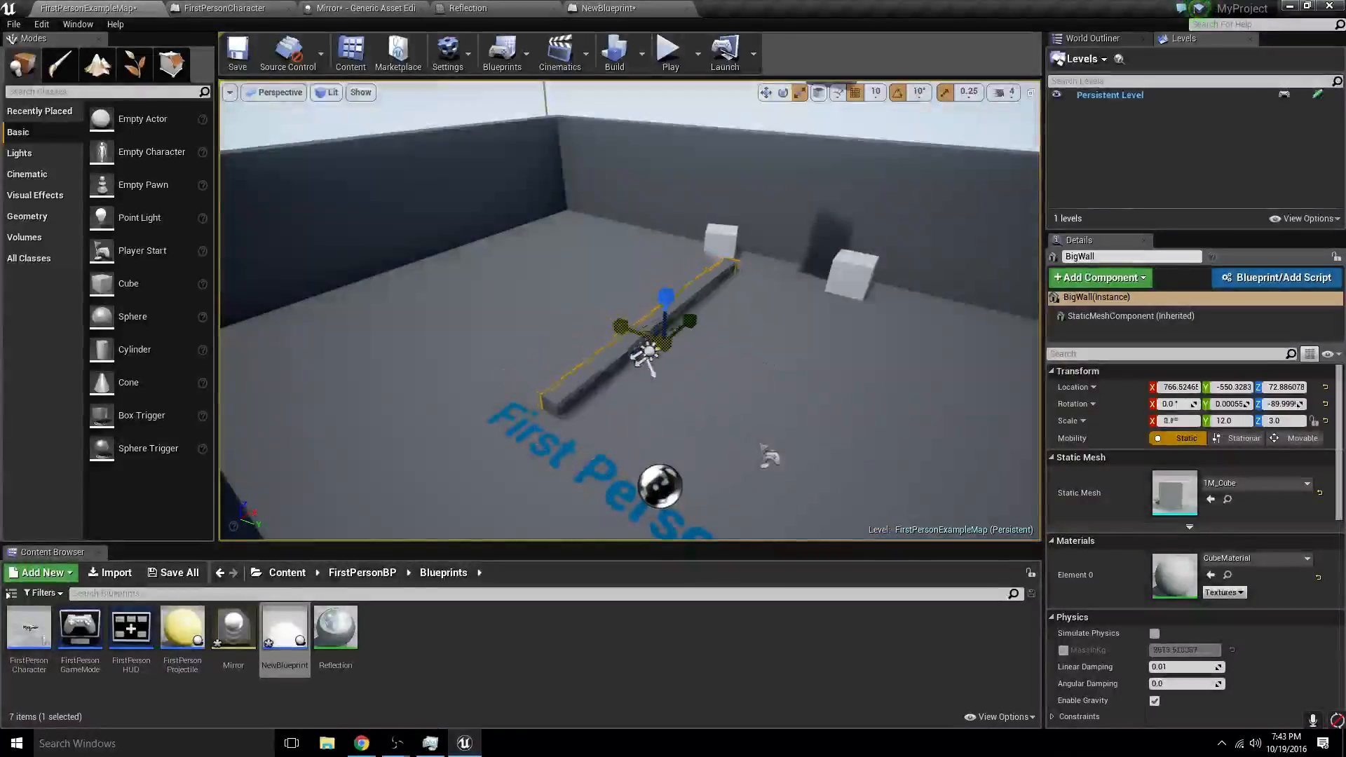
pyautogui.moveTo(621, 327); pyautogui.dragTo(613, 327)
# - Play the level, walk and jump at the thinned wall to check its height, and stop playing
pyautogui.hotkey('alt', 'p')
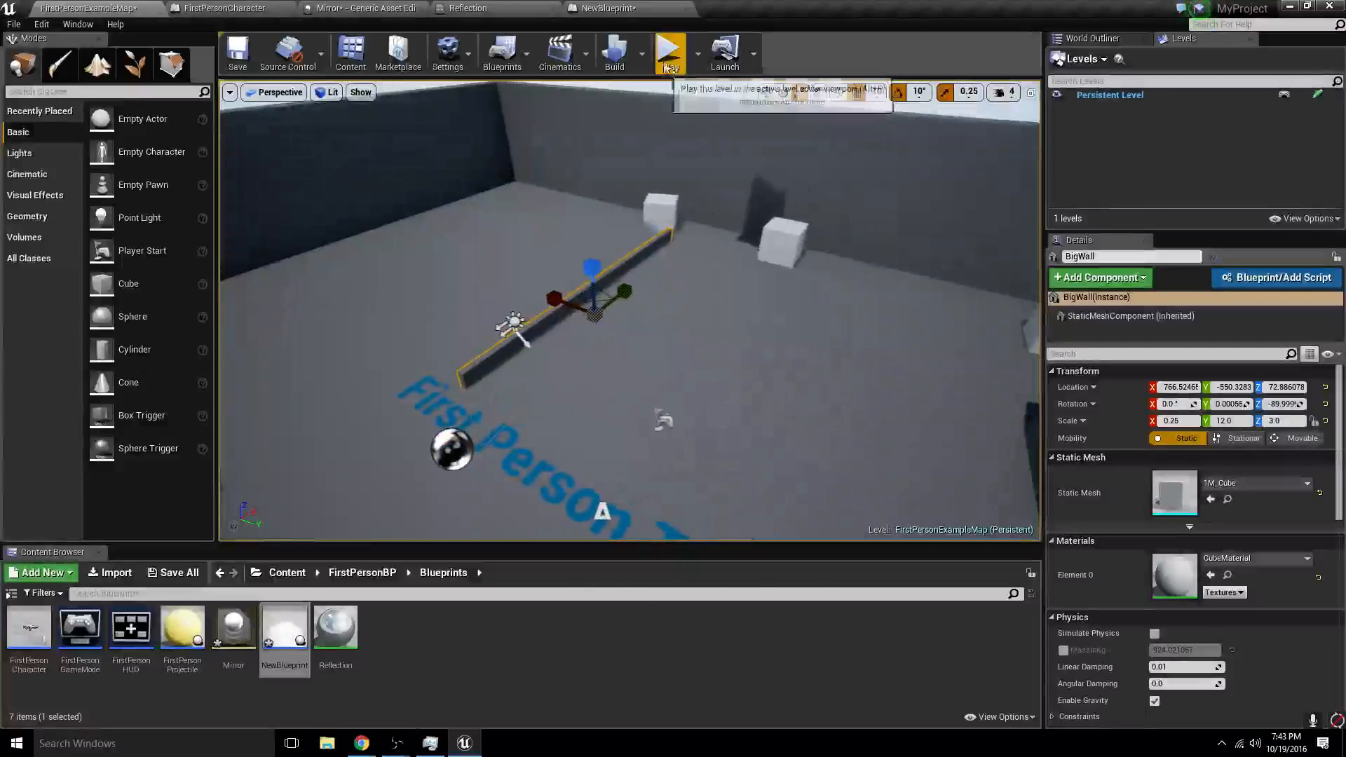
pyautogui.press('w')
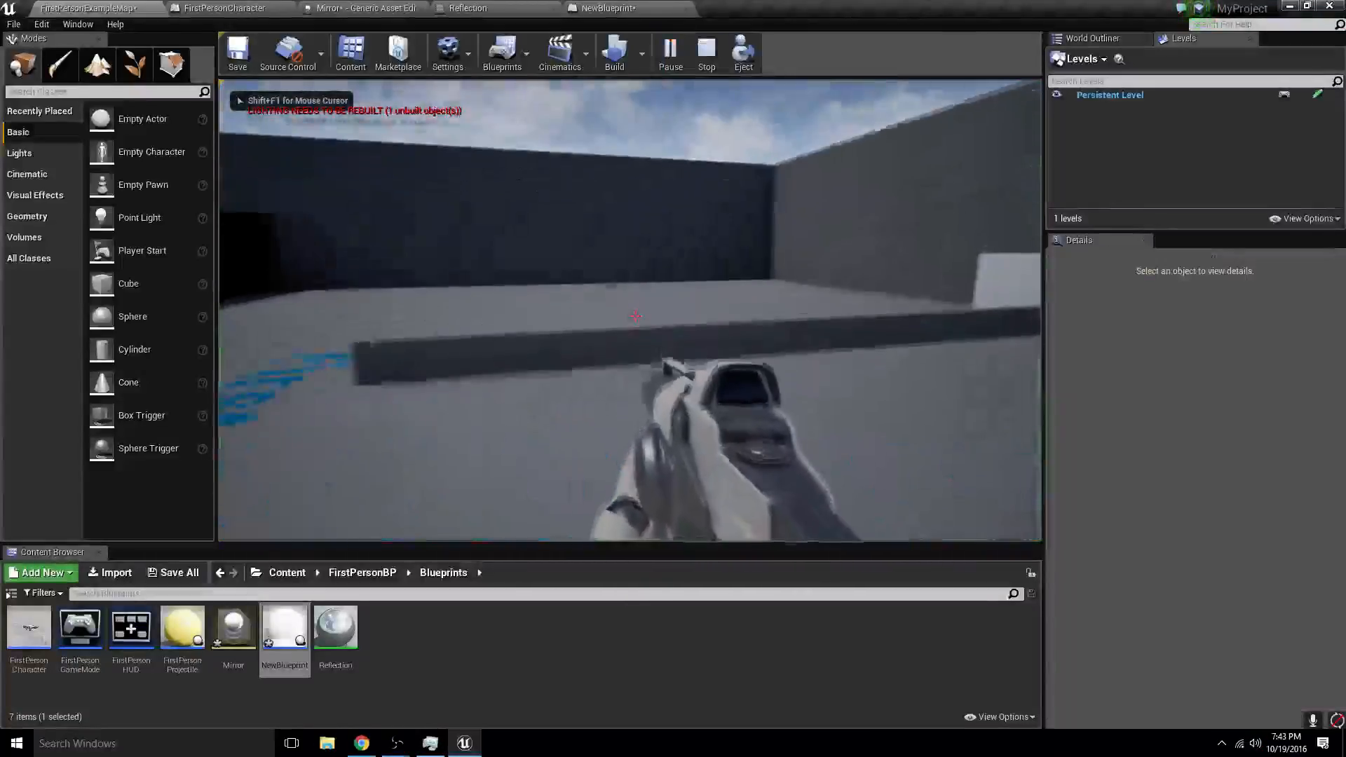
pyautogui.press('space')
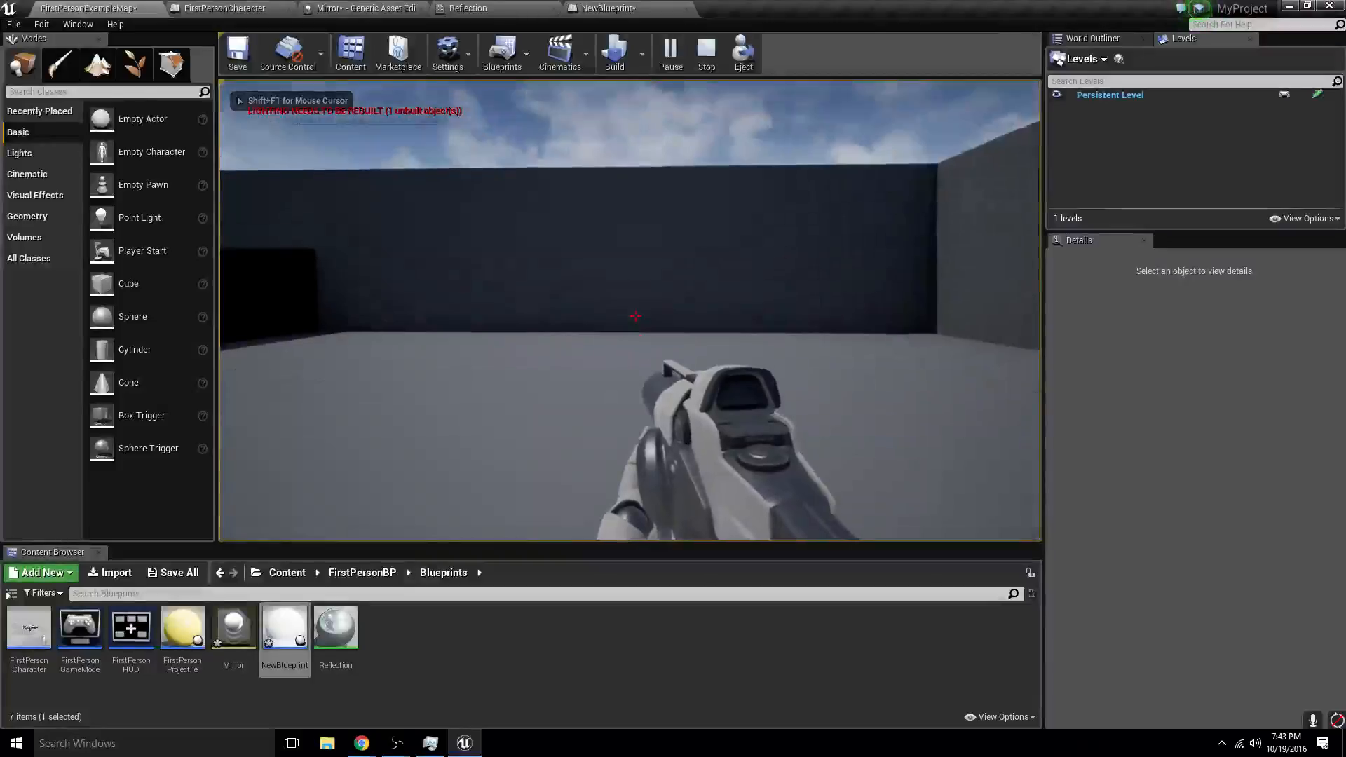
pyautogui.hotkey('shift', 'F1')
pyautogui.press('Escape')
# - Duplicate the thin BigWall and rotate the copy to about -180° around Z so it crosses the original
pyautogui.moveTo(471, 300); pyautogui.dragTo(414, 308, button='right')
pyautogui.press('s')
pyautogui.press('e')
pyautogui.moveTo(509, 437)
pyautogui.mouseDown(button='right')
pyautogui.moveTo(525, 502)
pyautogui.moveTo(510, 438)
pyautogui.mouseUp(button='right')
pyautogui.moveTo(562, 375); pyautogui.dragTo(340, 420, button='right')
pyautogui.press('s')
pyautogui.moveTo(624, 320); pyautogui.dragTo(634, 324, button='right')
pyautogui.press('w')
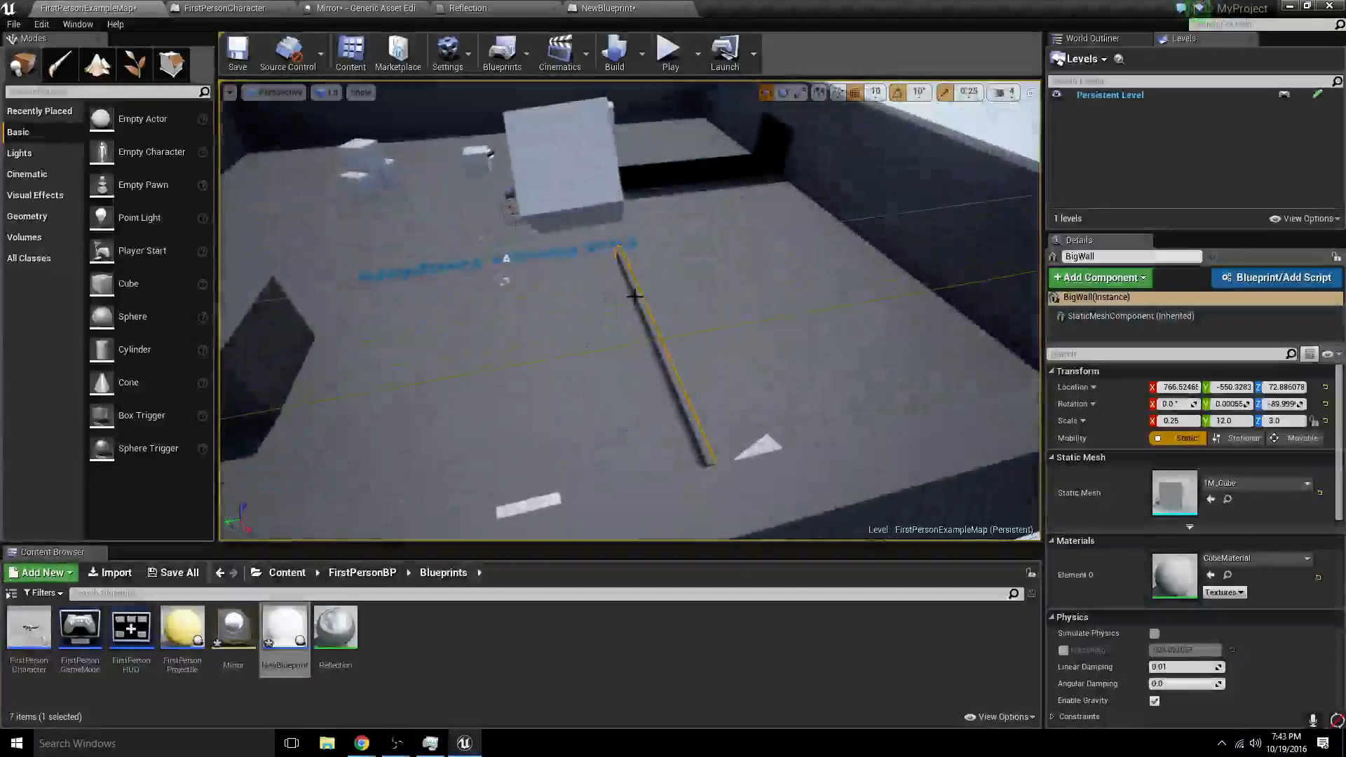
pyautogui.press('w')
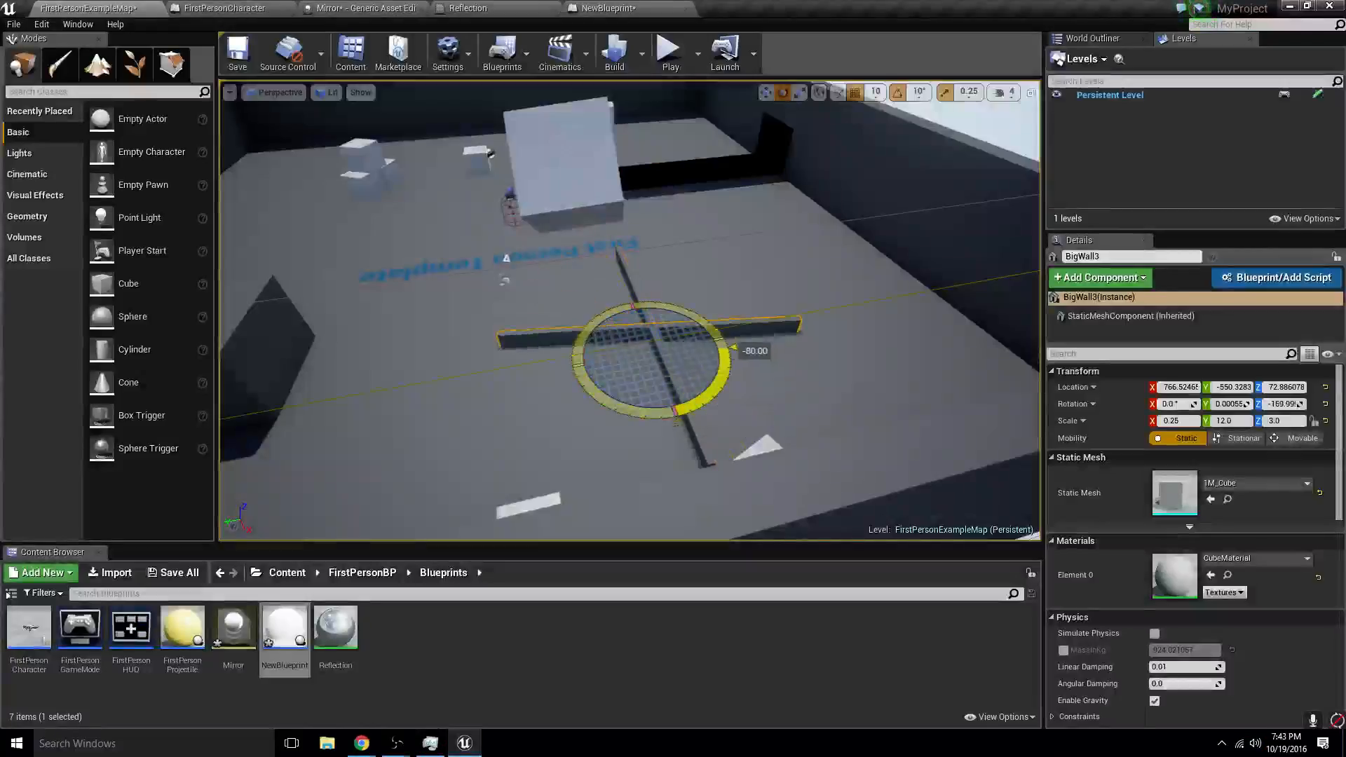
pyautogui.moveTo(731, 348); pyautogui.dragTo(725, 338)
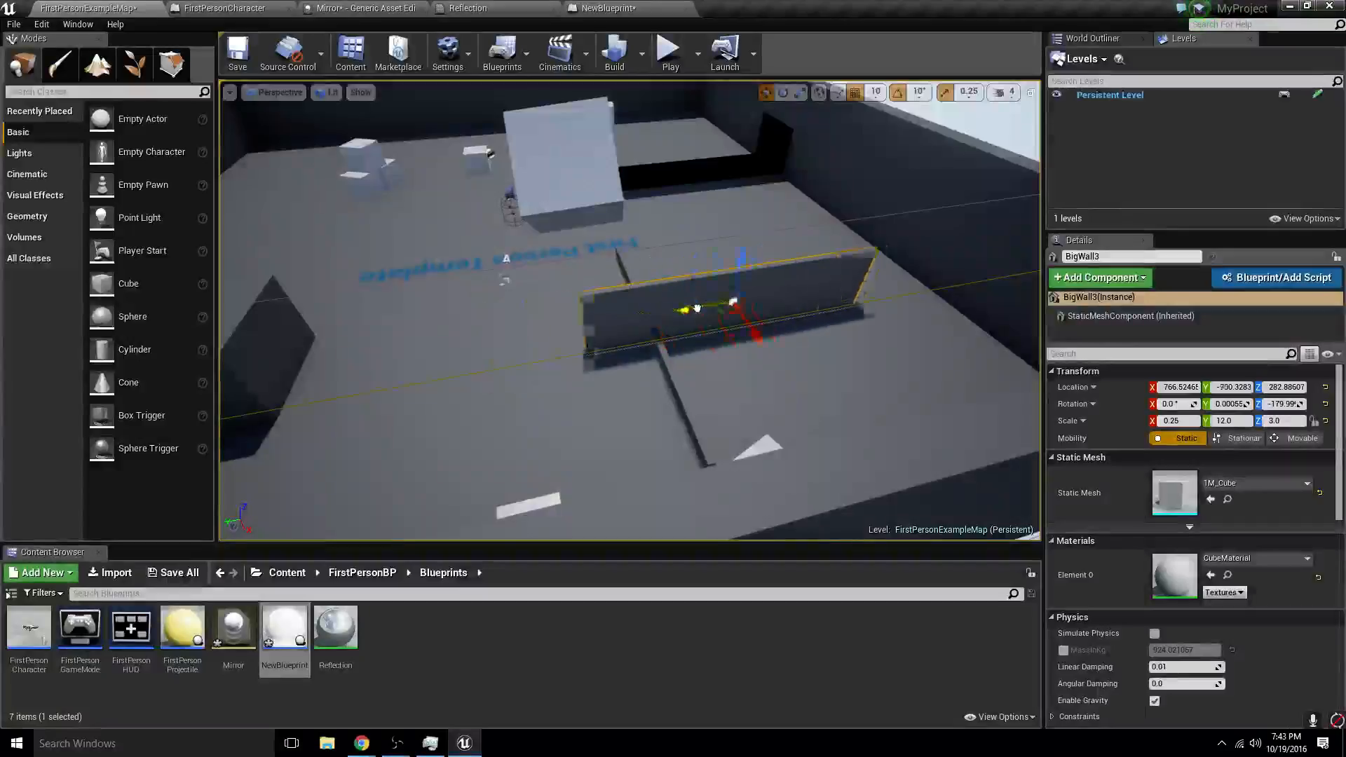
# - Move the copied wall up off the floor to about X 746.5, Y -680.3, Z 282.9
pyautogui.moveTo(697, 308); pyautogui.dragTo(653, 318)
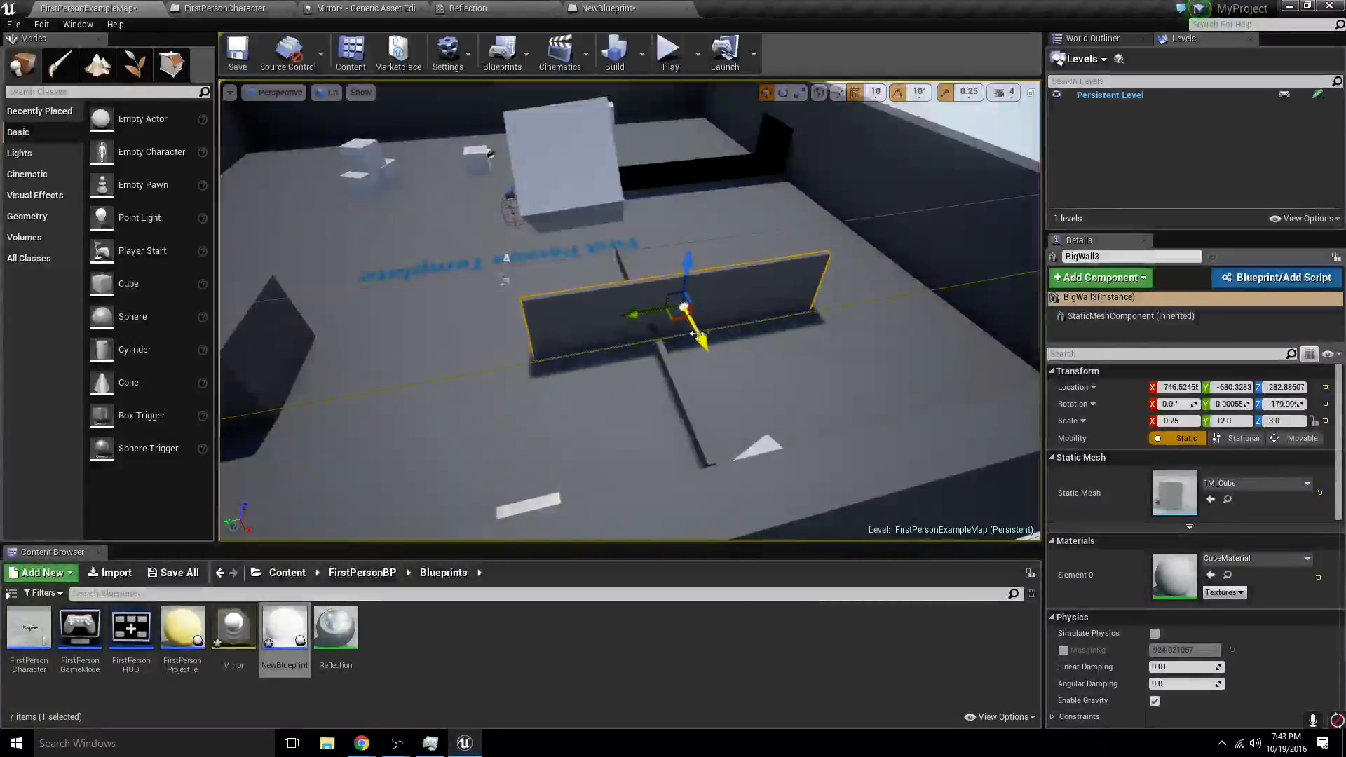
pyautogui.moveTo(697, 334); pyautogui.dragTo(866, 357, button='right')
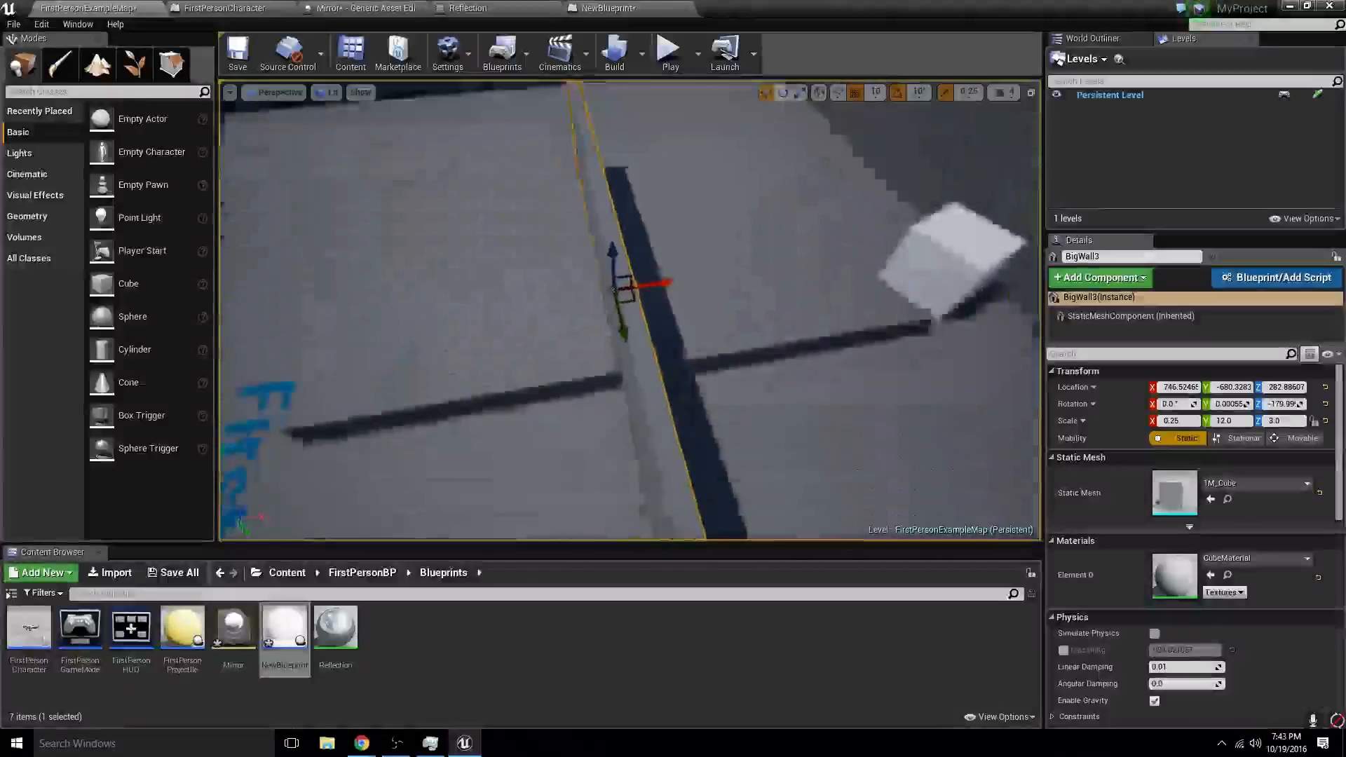
# - Duplicate the raised wall, with the copy turned to about -90° around Z, and slide it along to cross the first wall
pyautogui.press('s')
pyautogui.keyDown('alt'); pyautogui.moveTo(612, 353); pyautogui.dragTo(634, 366); pyautogui.keyUp('alt')
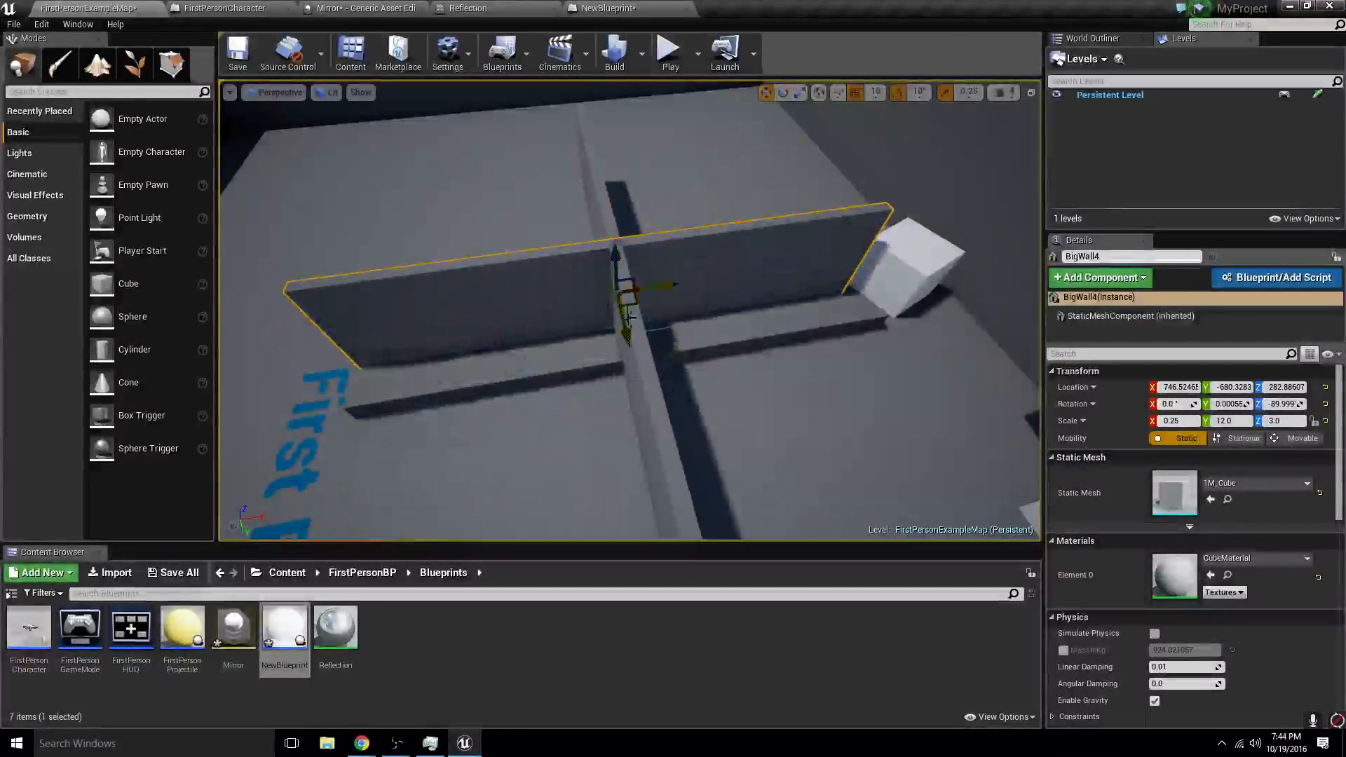
pyautogui.moveTo(629, 317); pyautogui.dragTo(648, 343, button='right')
pyautogui.moveTo(612, 290); pyautogui.dragTo(860, 276)
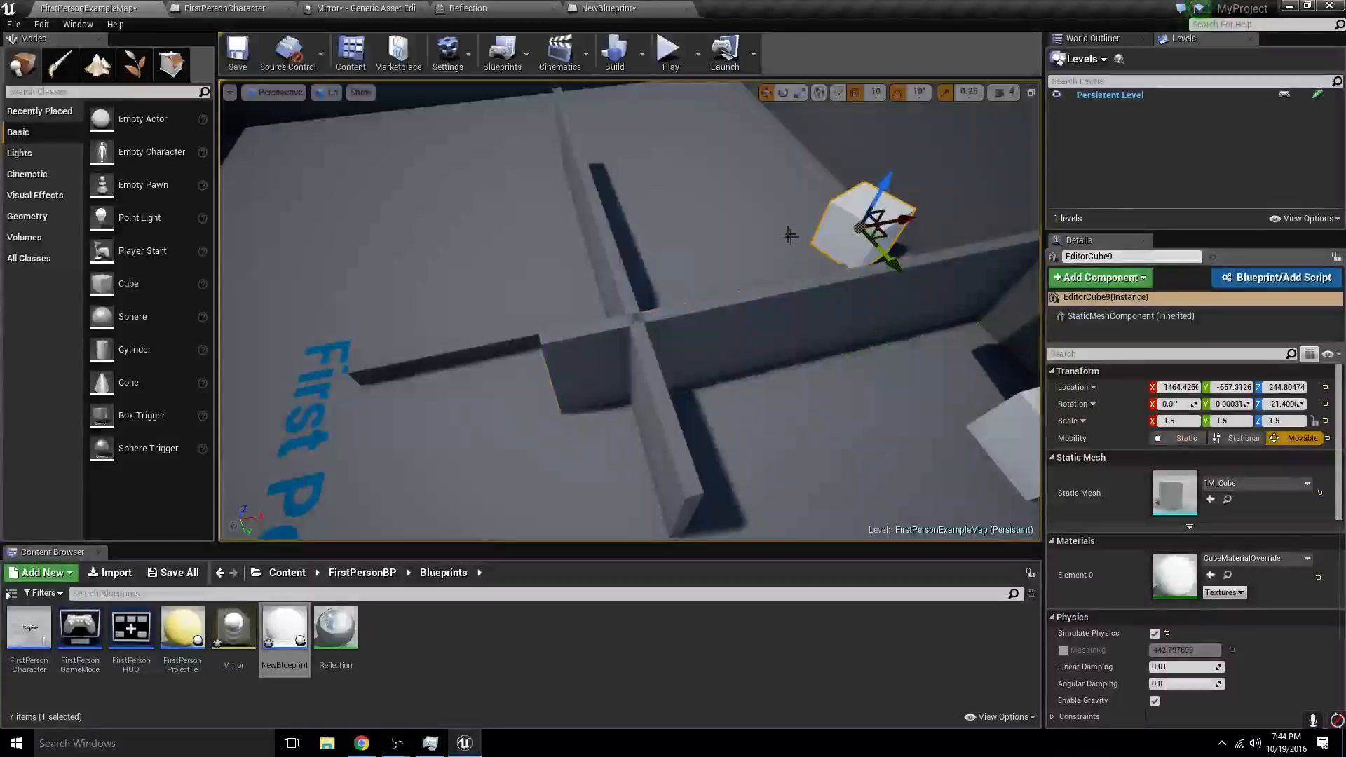
# - Place a NewBlueprint sphere in the level on the floor beside the crossing walls
pyautogui.moveTo(789, 235); pyautogui.dragTo(832, 230, button='right')
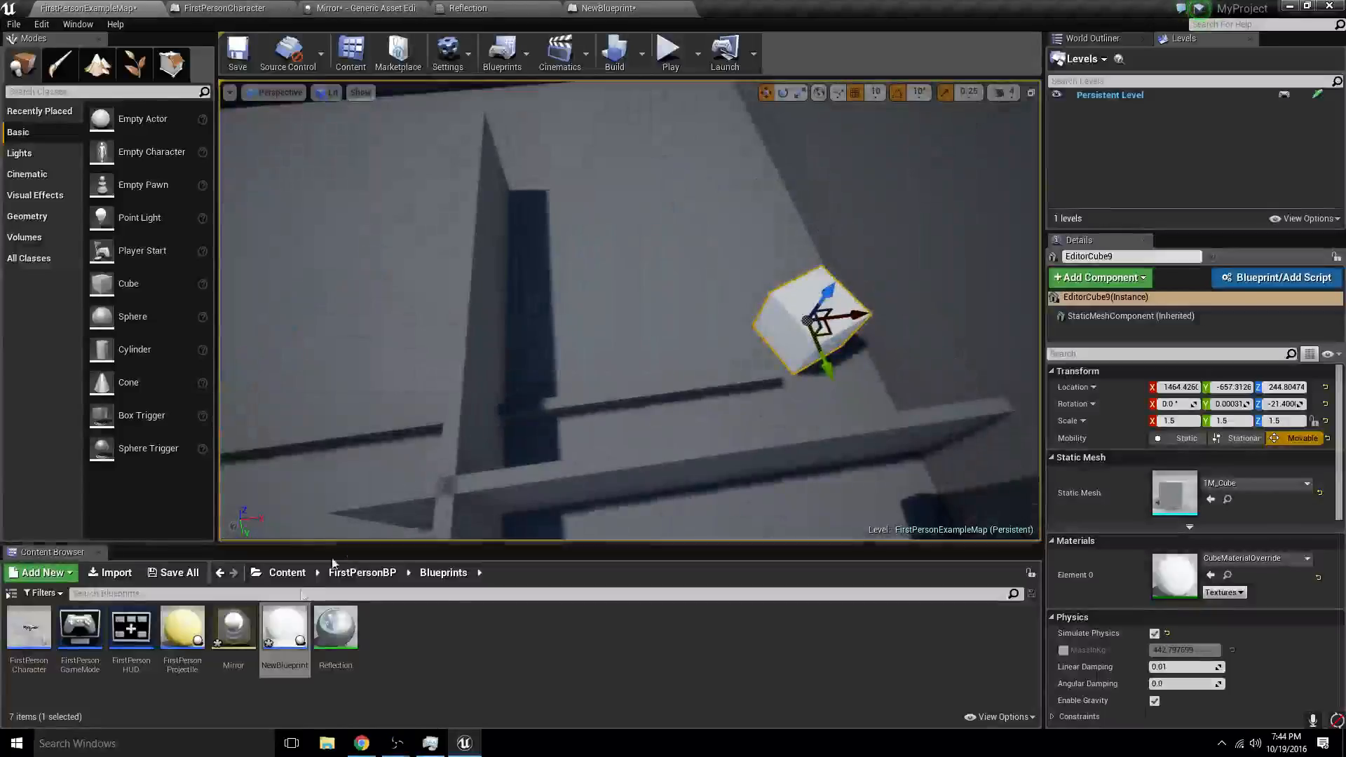
pyautogui.moveTo(284, 631); pyautogui.dragTo(712, 309)
pyautogui.click(802, 332)
pyautogui.click(715, 357)
pyautogui.moveTo(712, 310); pyautogui.dragTo(851, 259, button='right')
# - Select both raised crossing walls and stretch them taller to a Z scale of 8.75
pyautogui.click(822, 372)
pyautogui.keyDown('ctrl'); pyautogui.click(813, 421); pyautogui.keyUp('ctrl')
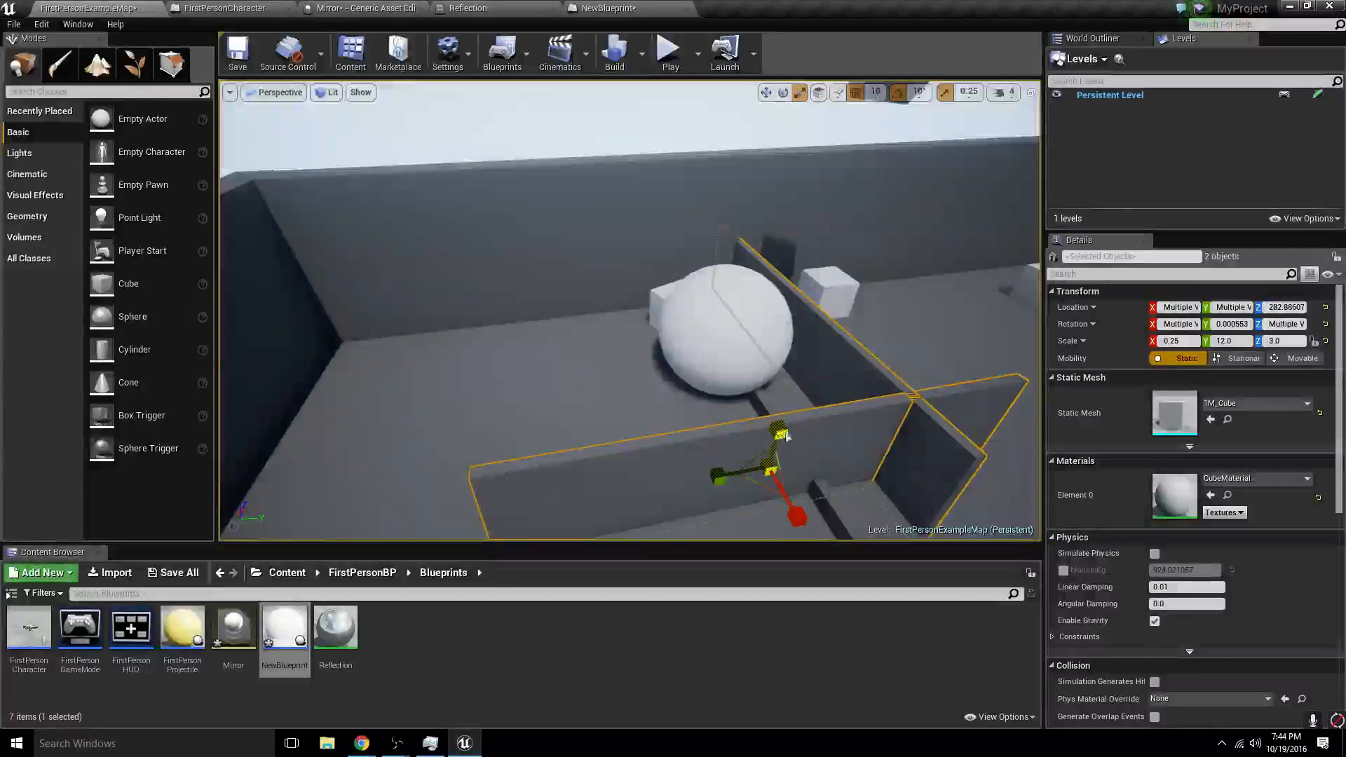
pyautogui.moveTo(785, 436); pyautogui.dragTo(785, 350)
pyautogui.moveTo(778, 455); pyautogui.dragTo(721, 520, button='right')
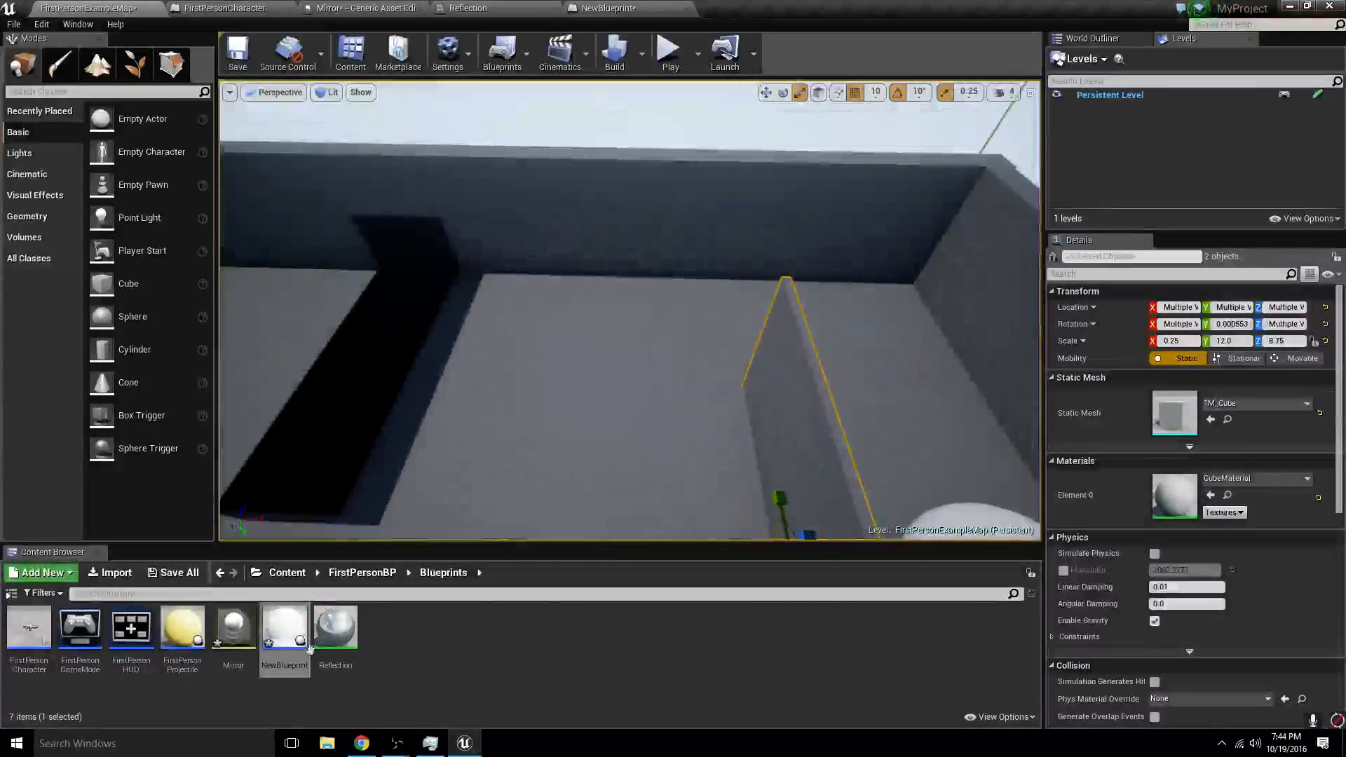
# - Apply the Reflection material to the tall crossing wall
pyautogui.moveTo(335, 631); pyautogui.dragTo(680, 300)
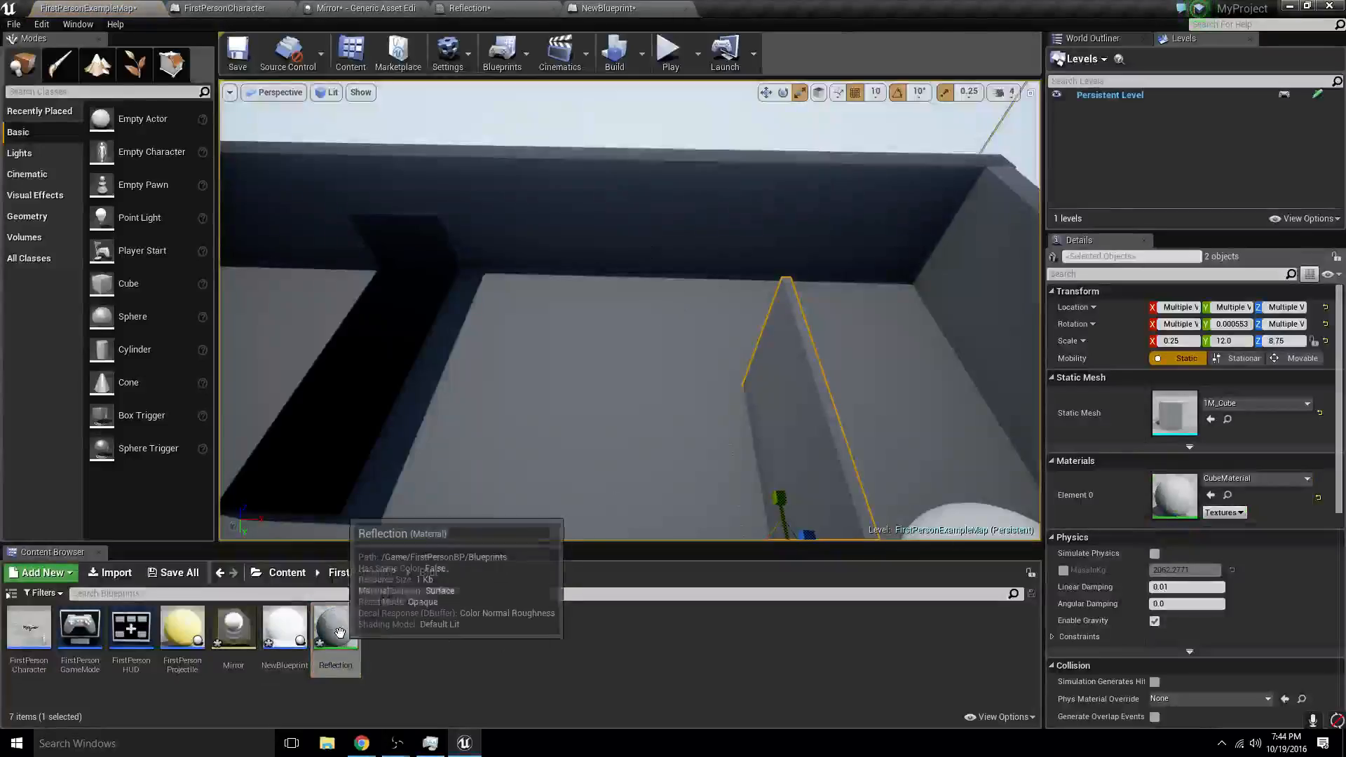